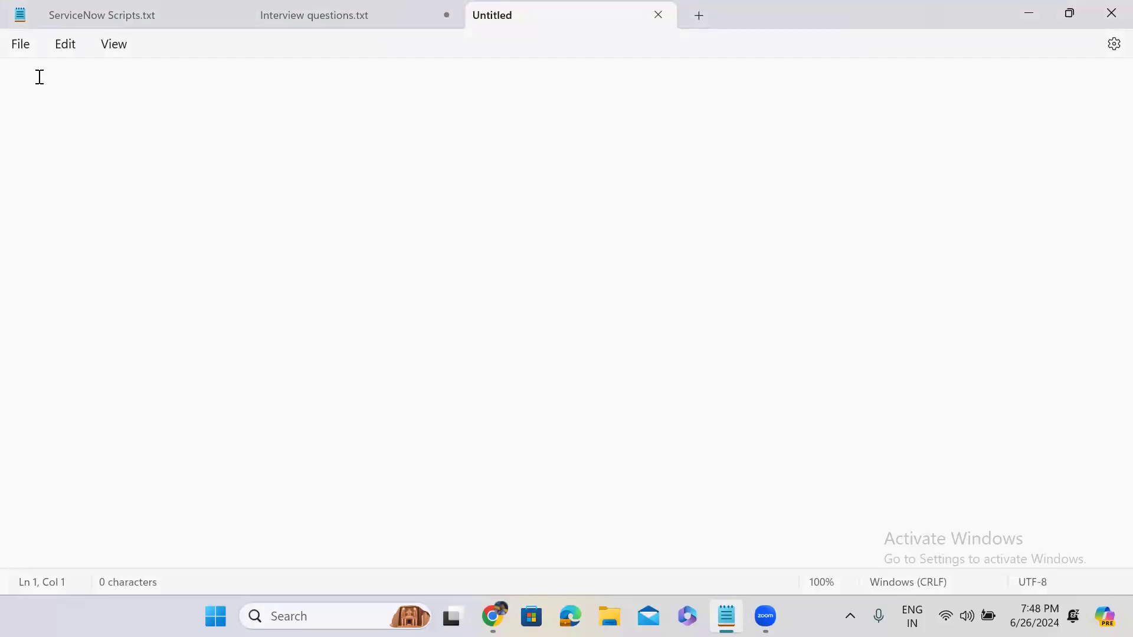
- Minimise the empty Notepad window to bring the ServiceNow browser back into view
{"action": "left_click", "coordinate": [1027, 14]}
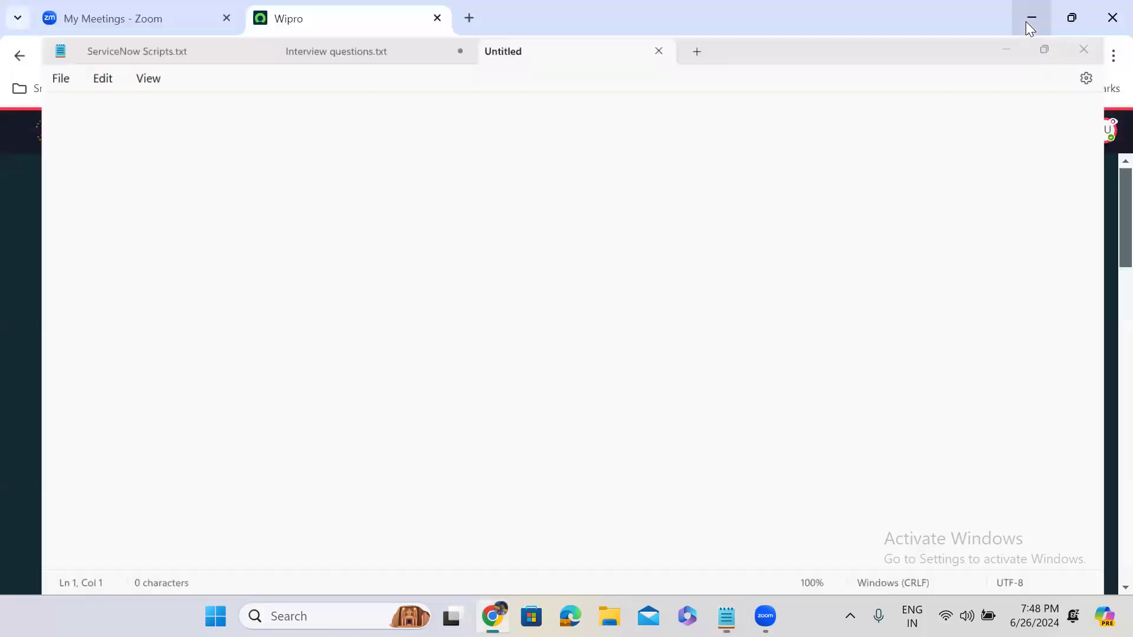
- End the impersonation from the user menu so the instance reloads as the admin account
{"action": "left_click", "coordinate": [101, 145]}
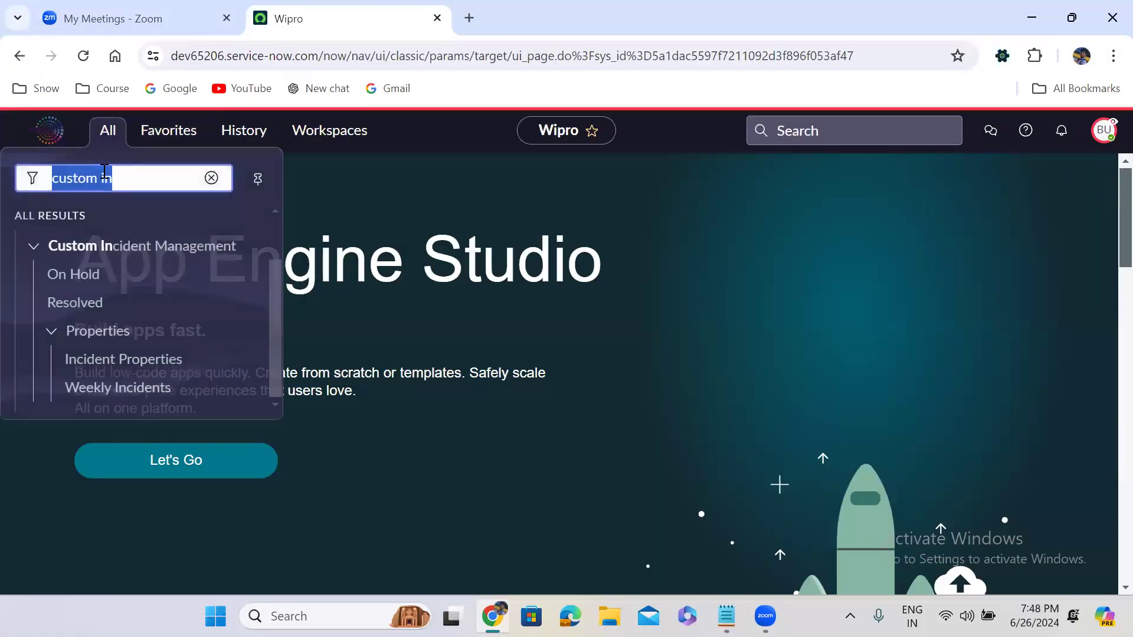
{"action": "type", "text": "tables"}
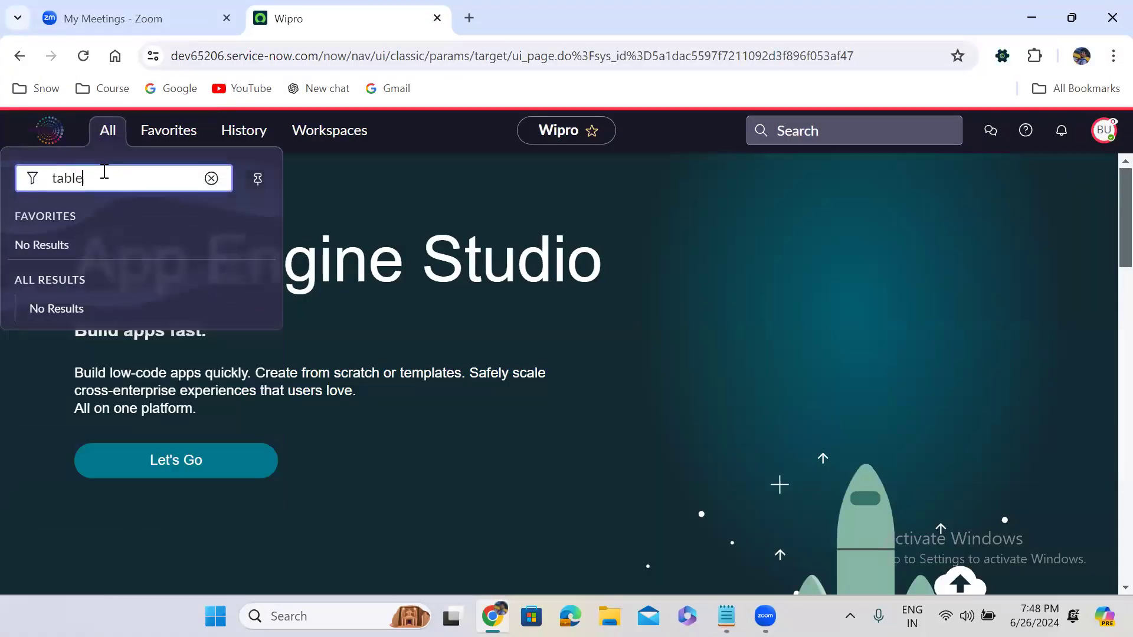
{"action": "left_click", "coordinate": [1106, 132]}
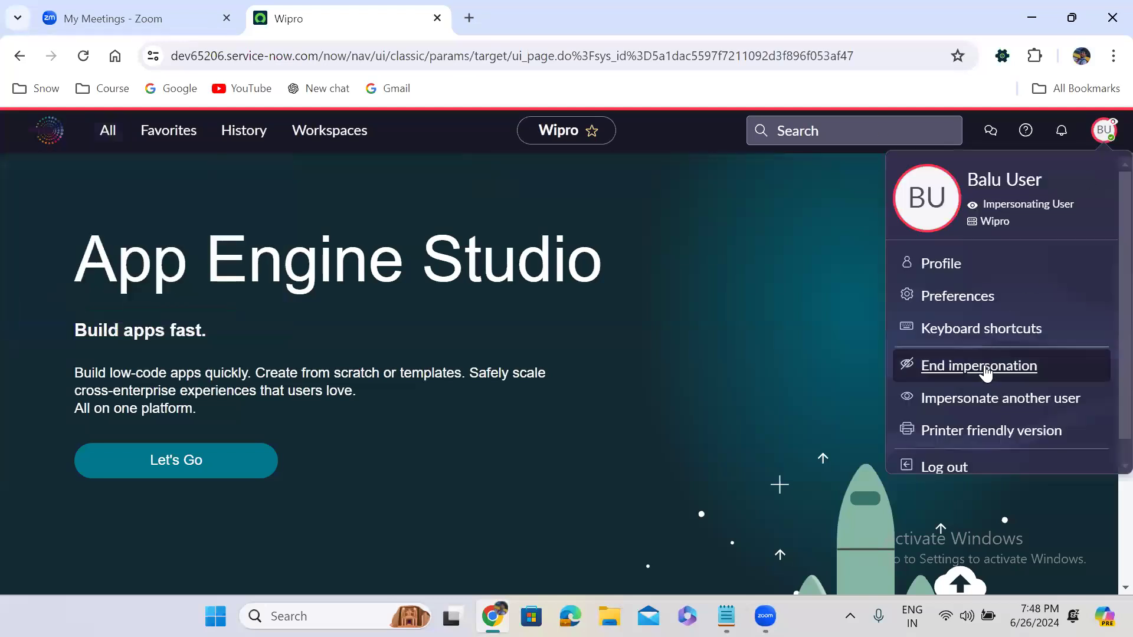
{"action": "left_click", "coordinate": [982, 371]}
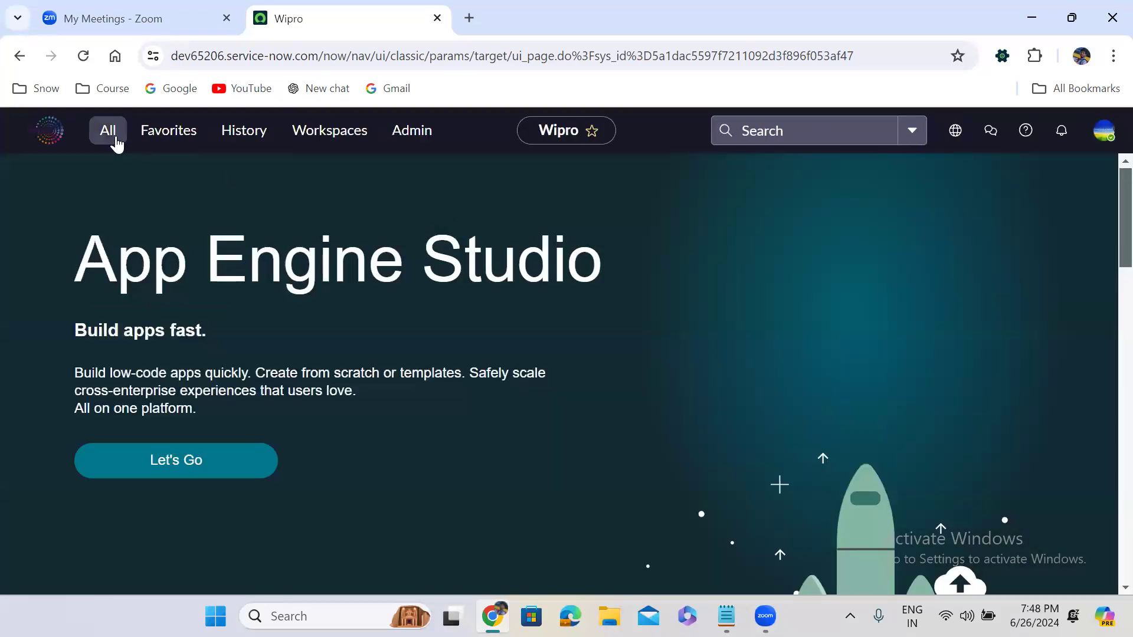
{"action": "left_click", "coordinate": [116, 140]}
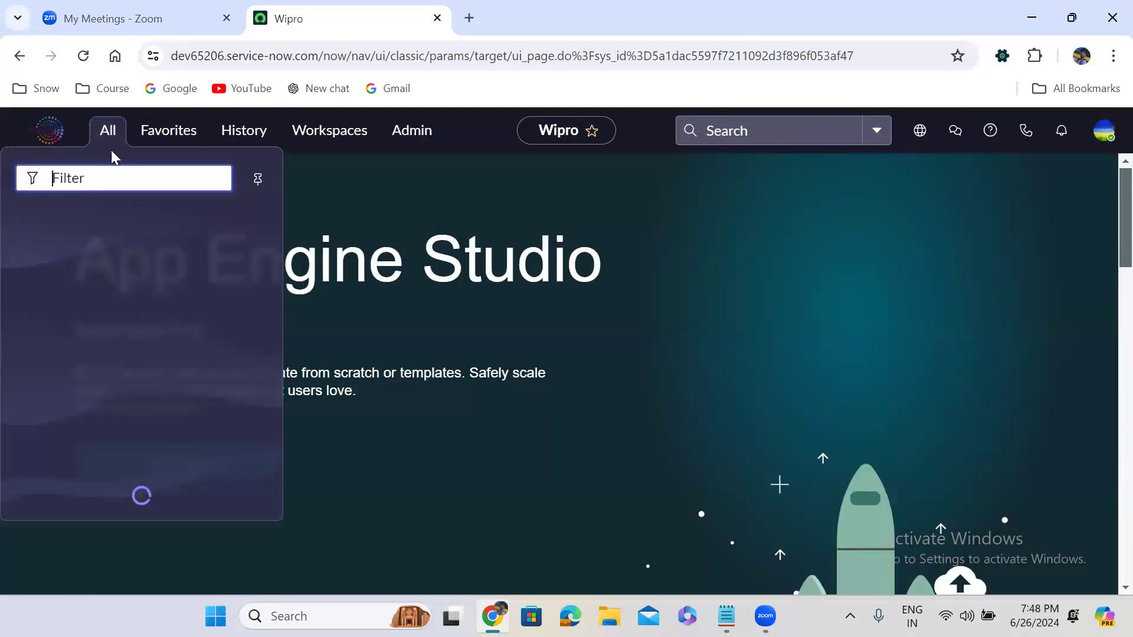
- Filter the navigator for 'tables' and open the Tables list in a new tab
{"action": "type", "text": "tables"}
{"action": "middle_click", "coordinate": [76, 281]}
{"action": "left_click", "coordinate": [527, 8]}
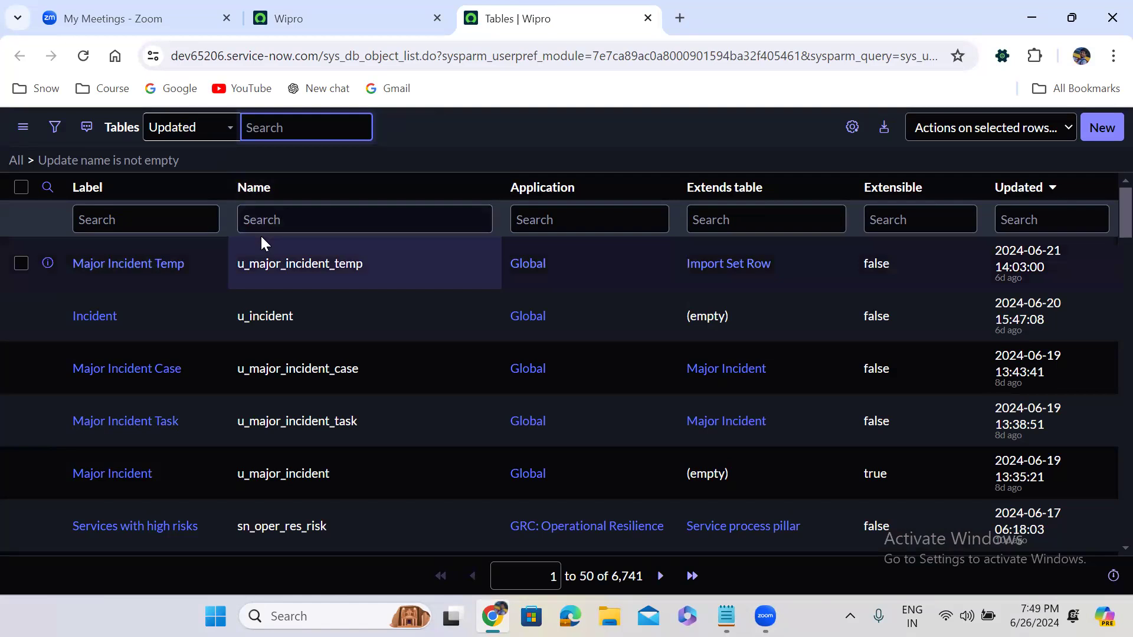
- Open the Incident (u_incident) table record from the Tables list in another new tab
{"action": "right_click", "coordinate": [49, 317]}
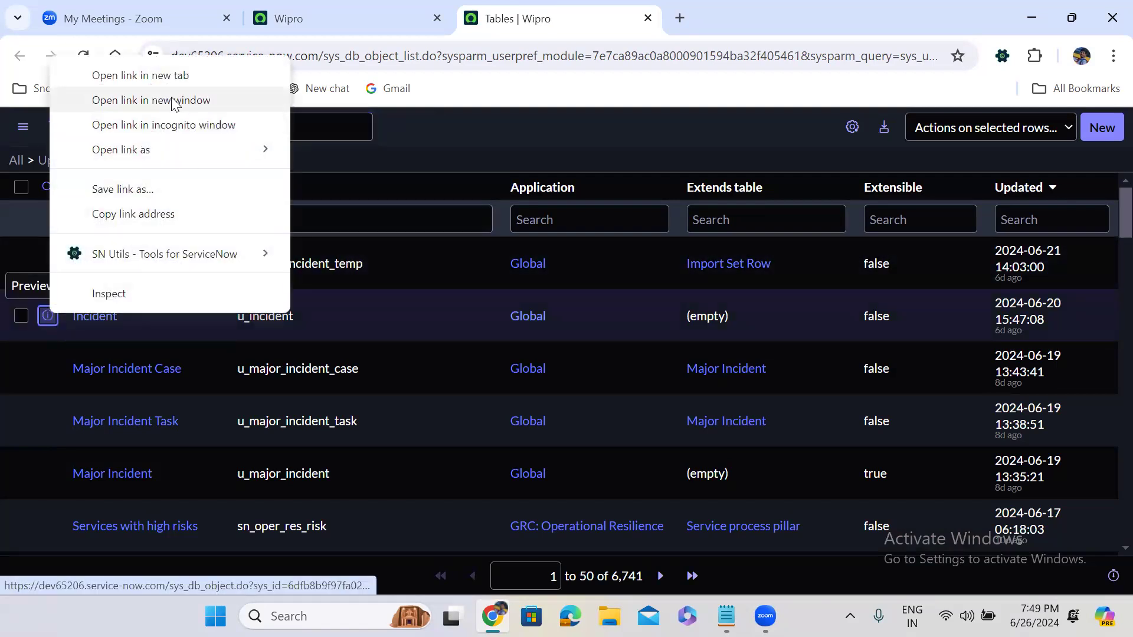
{"action": "left_click", "coordinate": [165, 76]}
{"action": "left_click", "coordinate": [703, 8]}
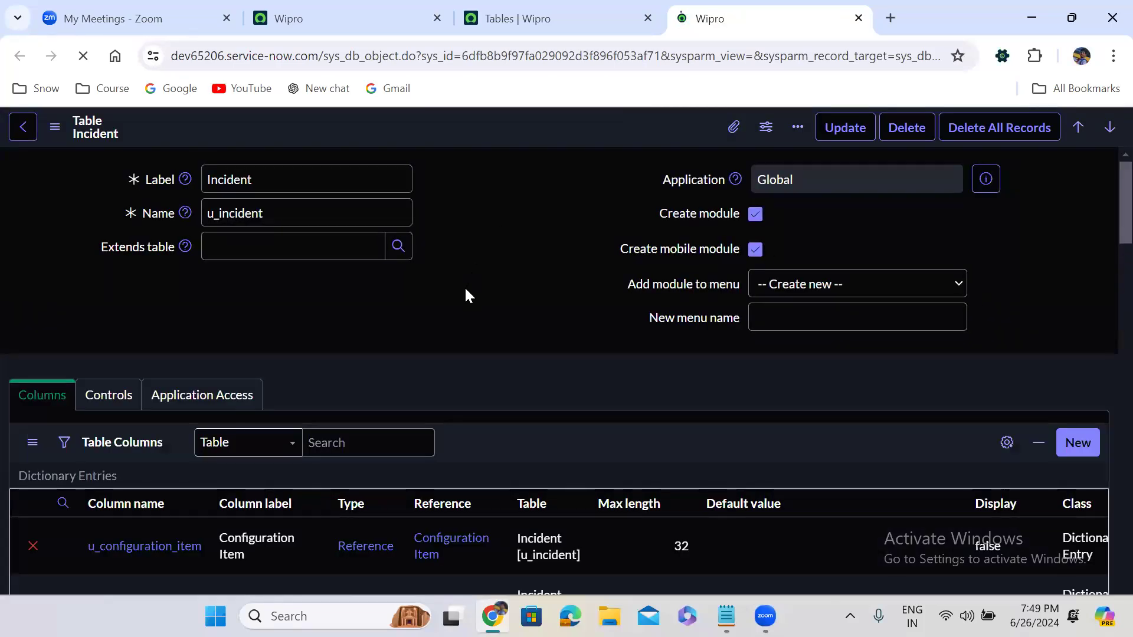
- Use Show Form under Related Links to open a blank Incident record, CINC0001055
{"action": "scroll", "coordinate": [466, 289], "scroll_direction": "down", "scroll_amount": 6}
{"action": "scroll", "coordinate": [465, 286], "scroll_direction": "down", "scroll_amount": 10}
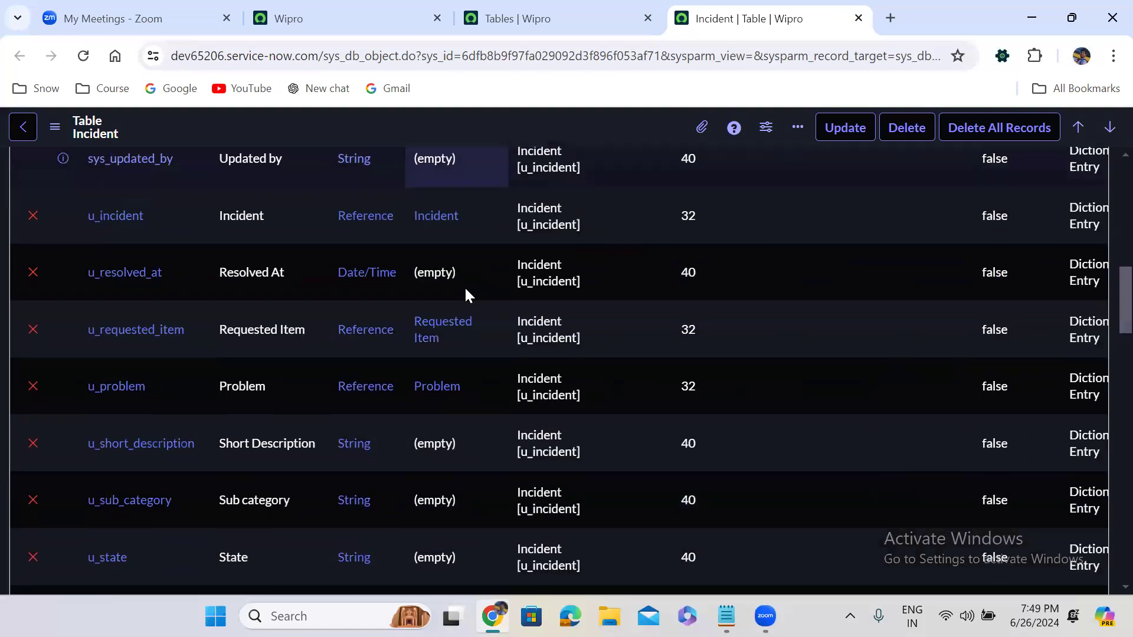
{"action": "scroll", "coordinate": [465, 285], "scroll_direction": "down", "scroll_amount": 12}
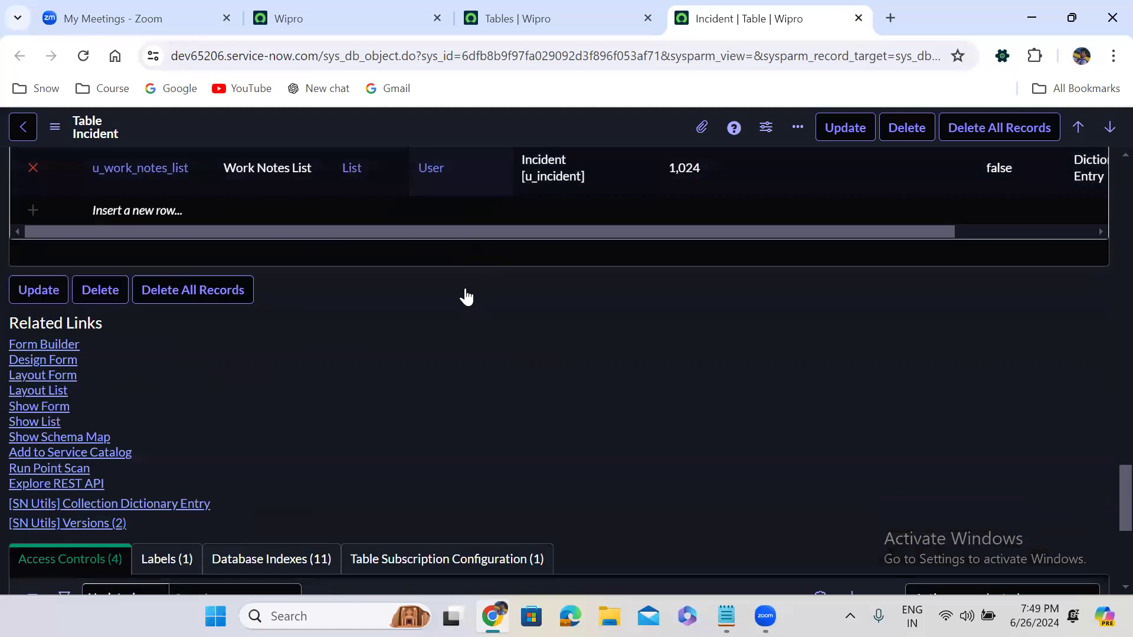
{"action": "scroll", "coordinate": [465, 286], "scroll_direction": "up", "scroll_amount": 5}
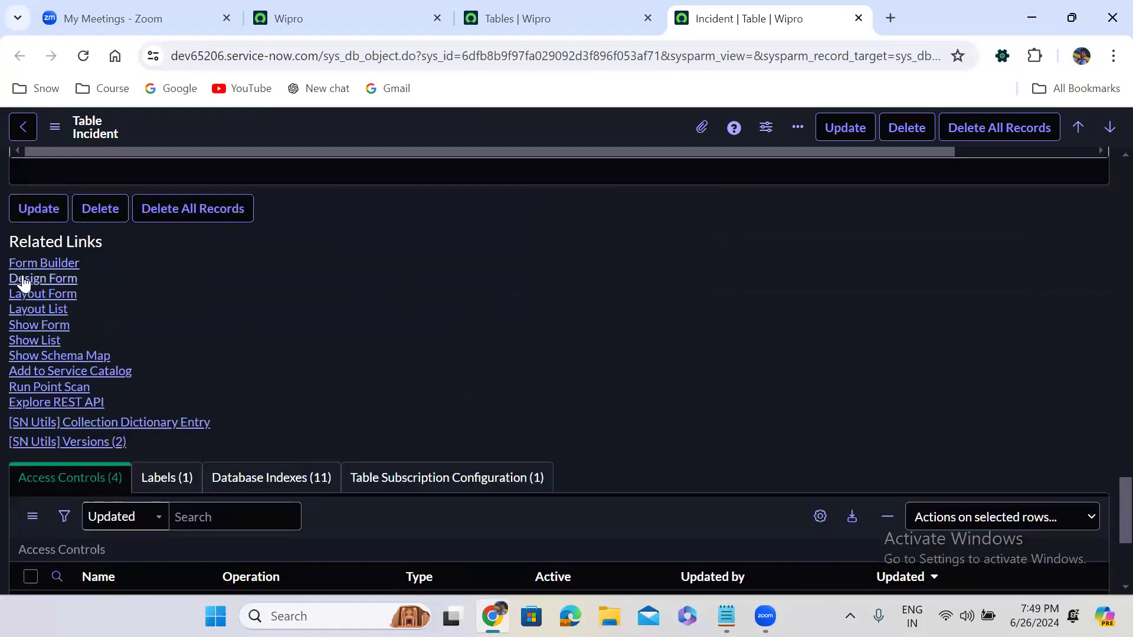
{"action": "left_click", "coordinate": [41, 324]}
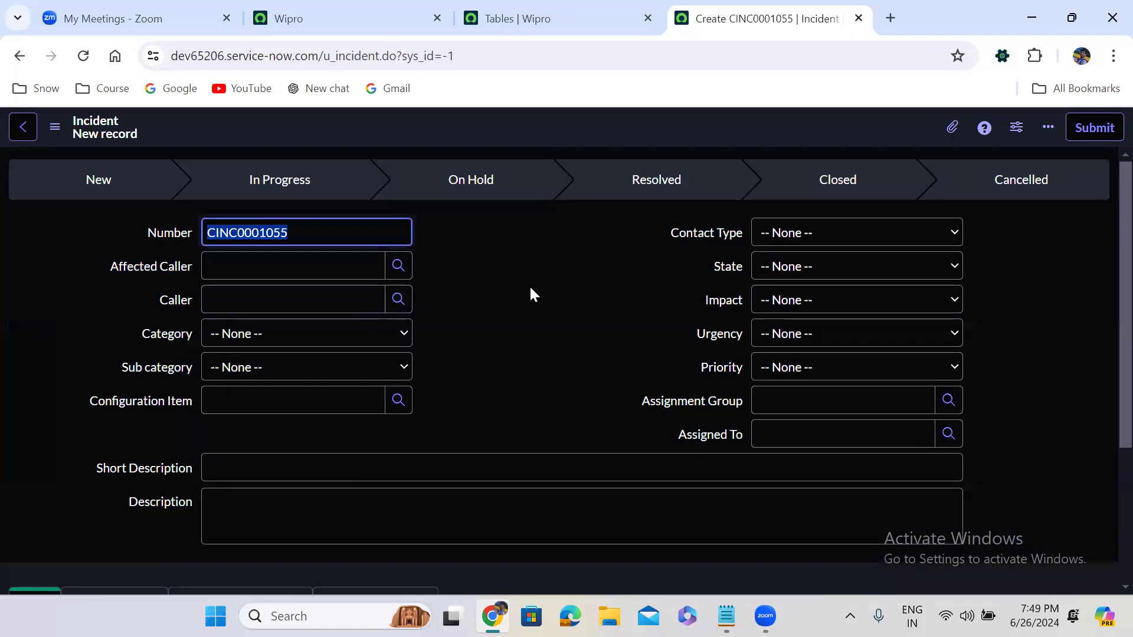
- Leave the CINC0001055 form and return to the Incident (u_incident) table definition
{"action": "left_click", "coordinate": [511, 238]}
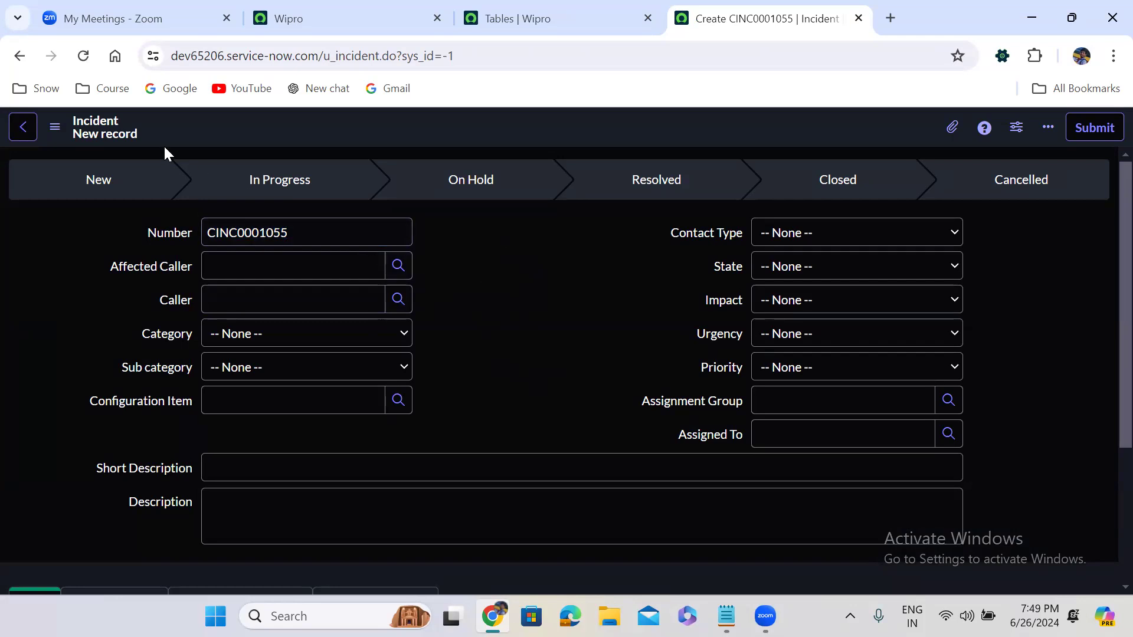
{"action": "left_click", "coordinate": [18, 61]}
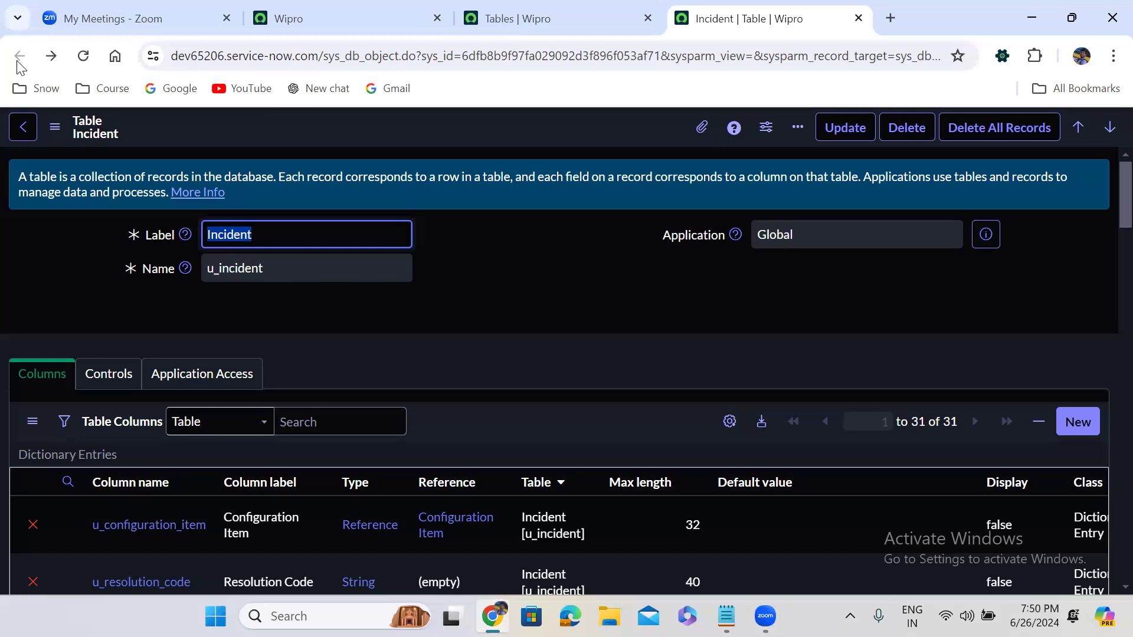
- In the main Wipro tab, enter u_incident.form in the navigator to open blank Incident CINC0001056
{"action": "key", "text": "Tab"}
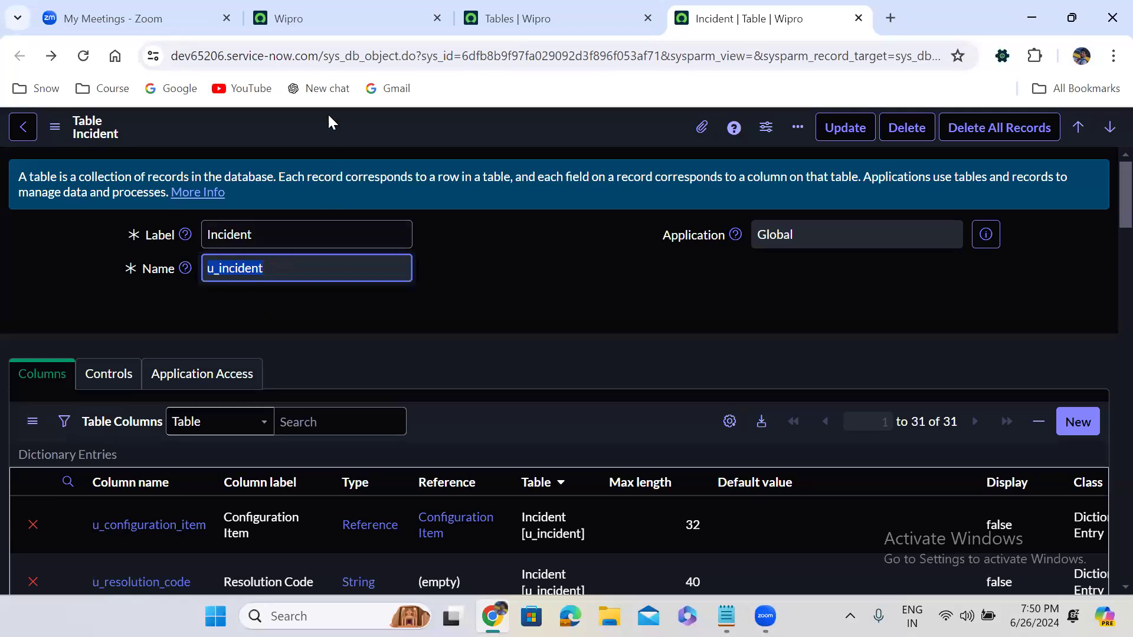
{"action": "left_click", "coordinate": [311, 16]}
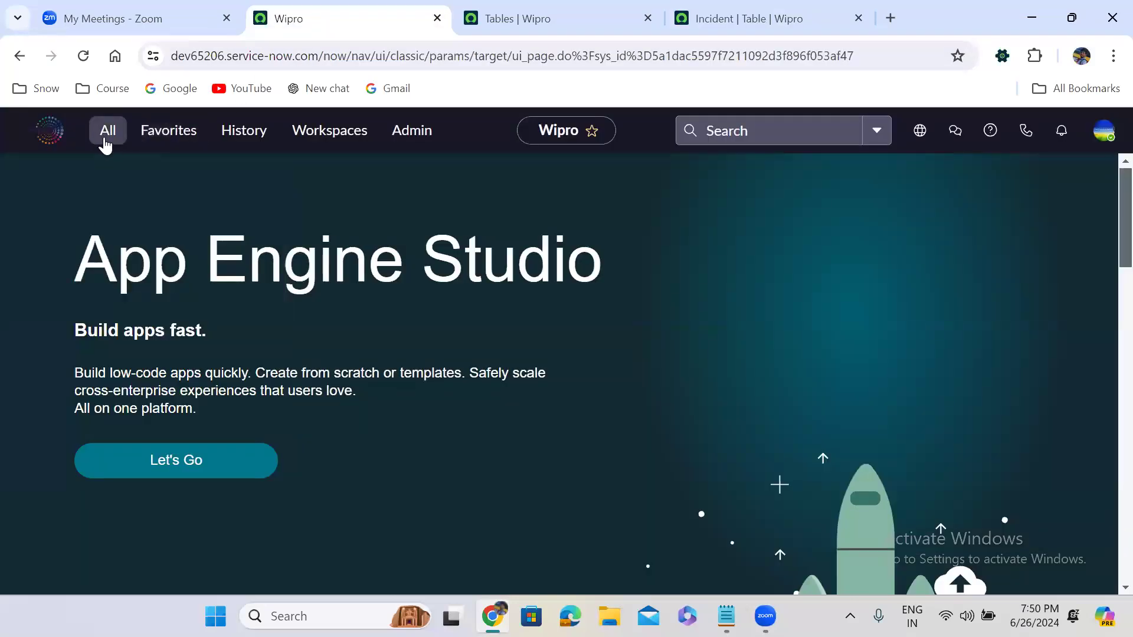
{"action": "left_click", "coordinate": [106, 131]}
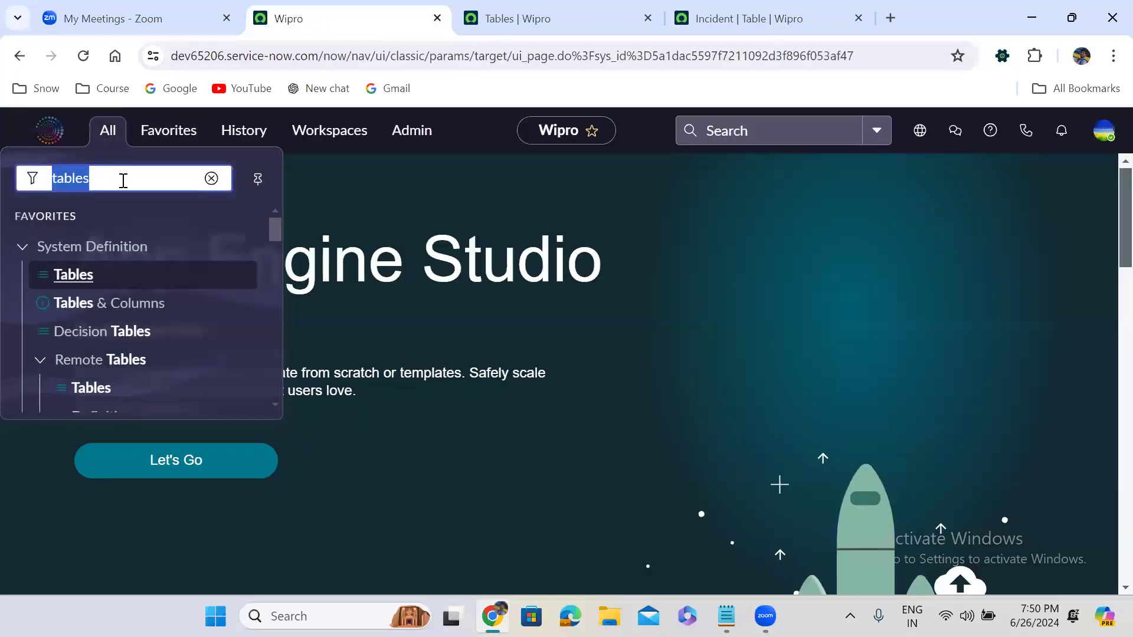
{"action": "key", "text": "BackSpace"}
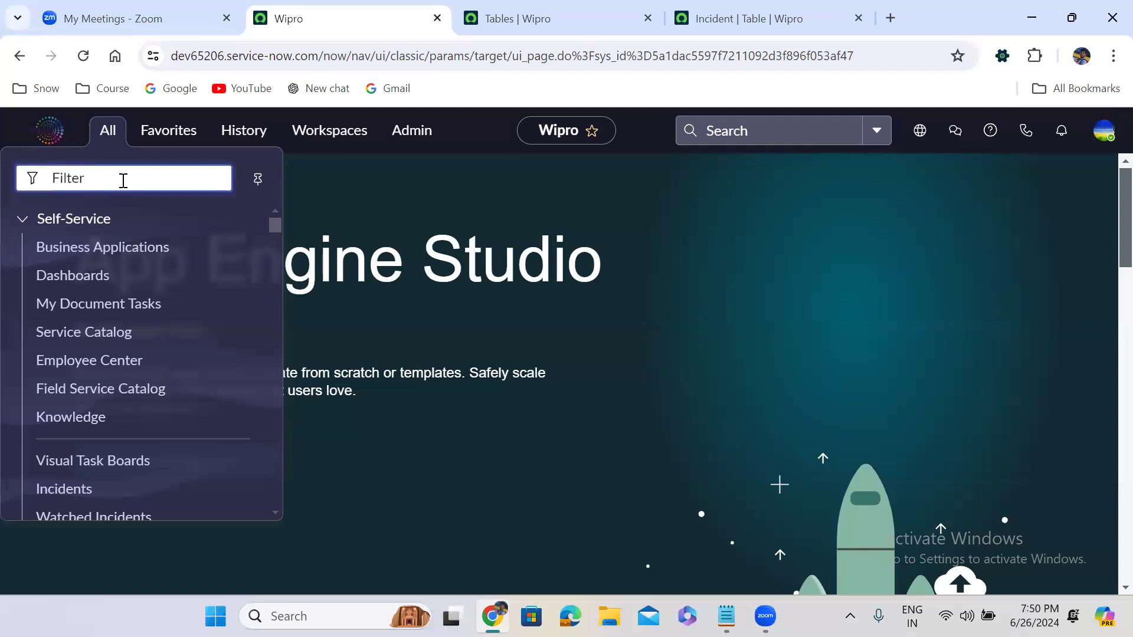
{"action": "type", "text": "u_"}
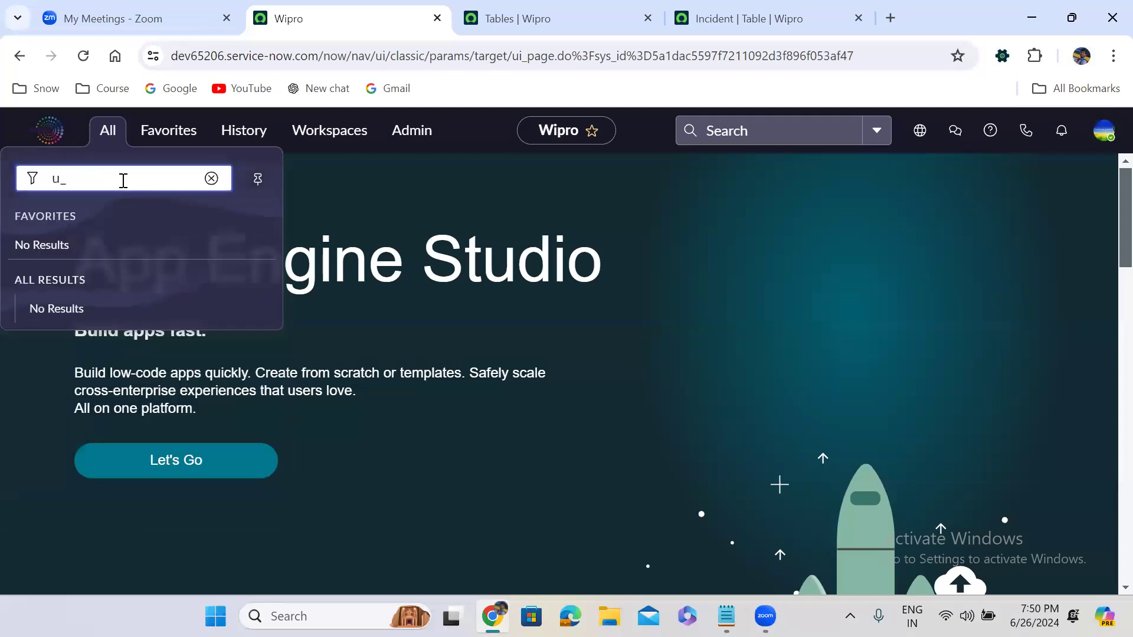
{"action": "type", "text": "incident"}
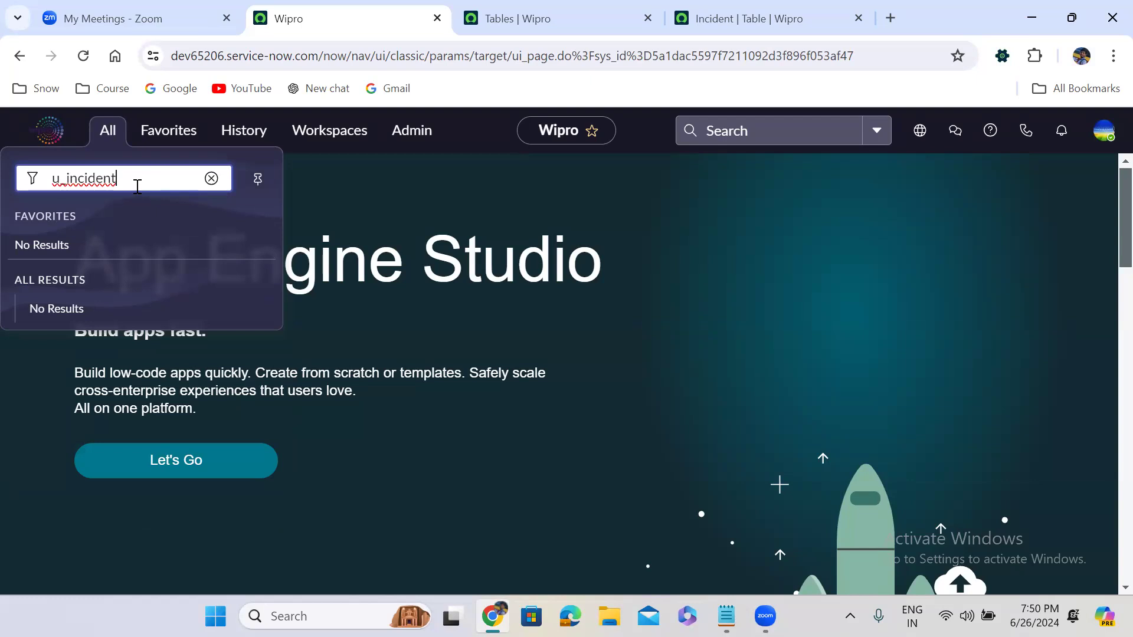
{"action": "type", "text": ".form"}
{"action": "key", "text": "Escape"}
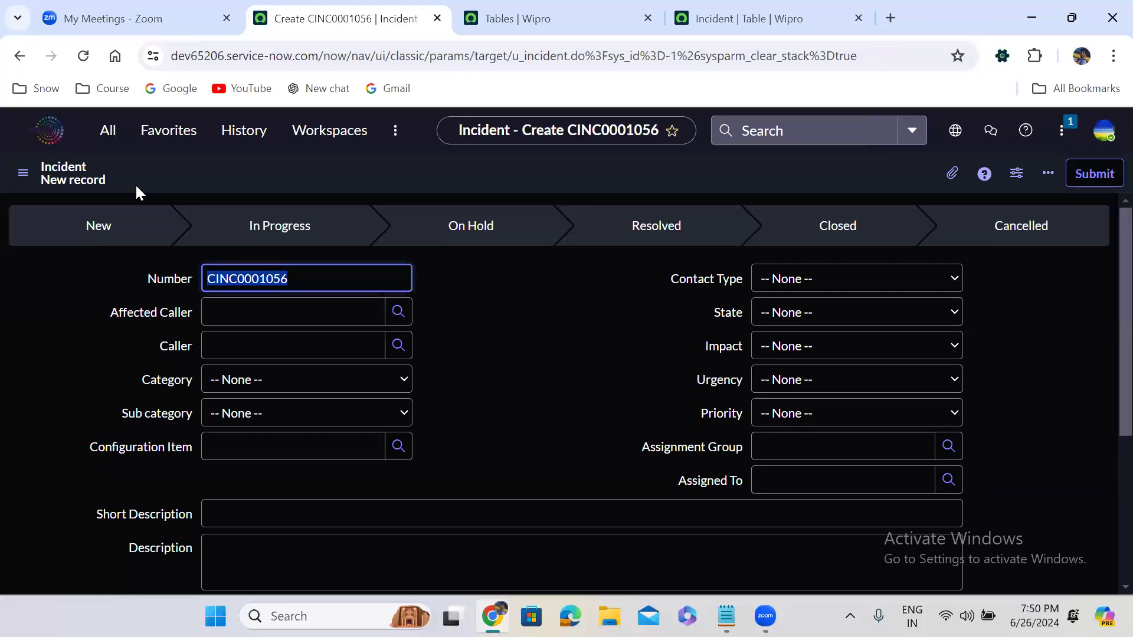
- Re-enter u_incident.form in the navigator to load a fresh Incident form numbered CINC0001057
{"action": "left_click", "coordinate": [108, 131]}
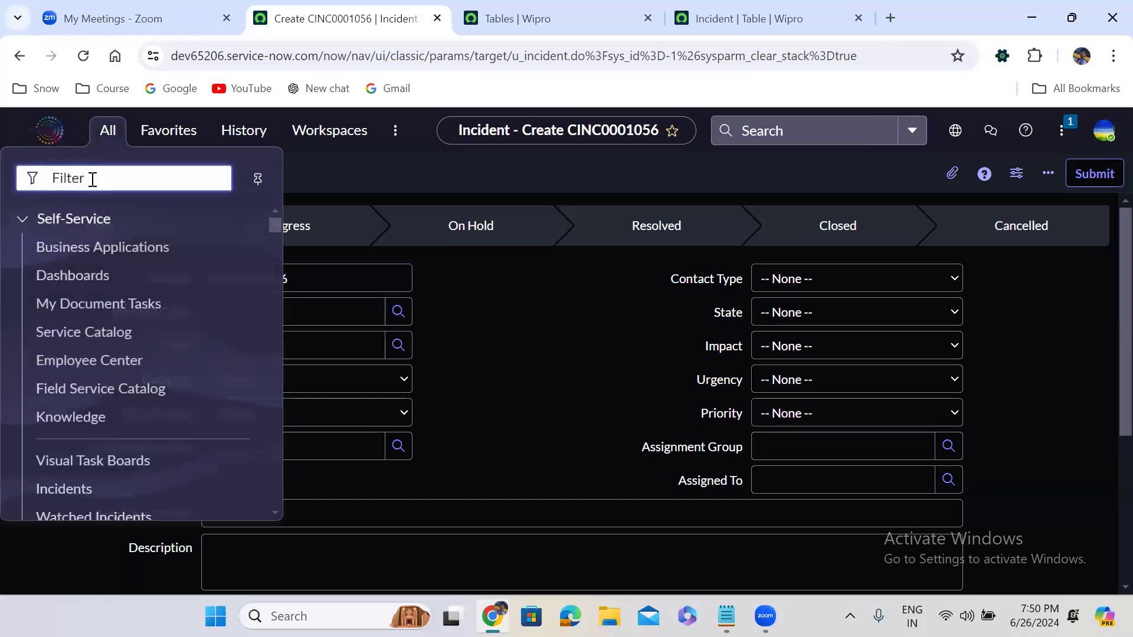
{"action": "type", "text": "u_short_description"}
{"action": "key", "text": "ctrl+a"}
{"action": "type", "text": "u_"}
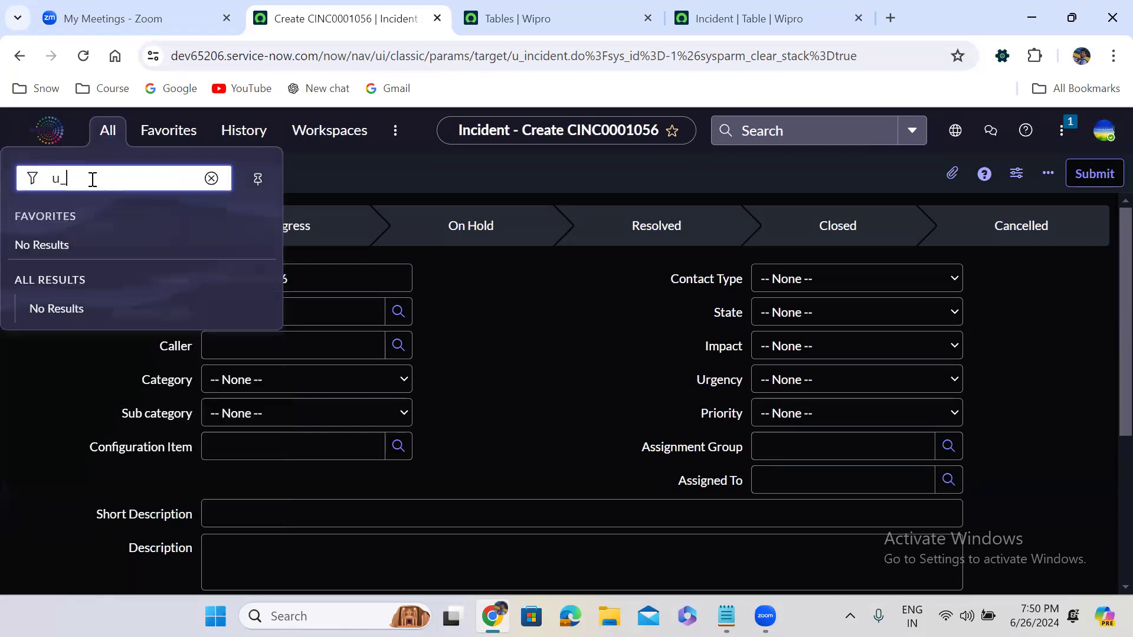
{"action": "type", "text": "incident.form"}
{"action": "key", "text": "ctrl+a"}
{"action": "key", "text": "ctrl+c"}
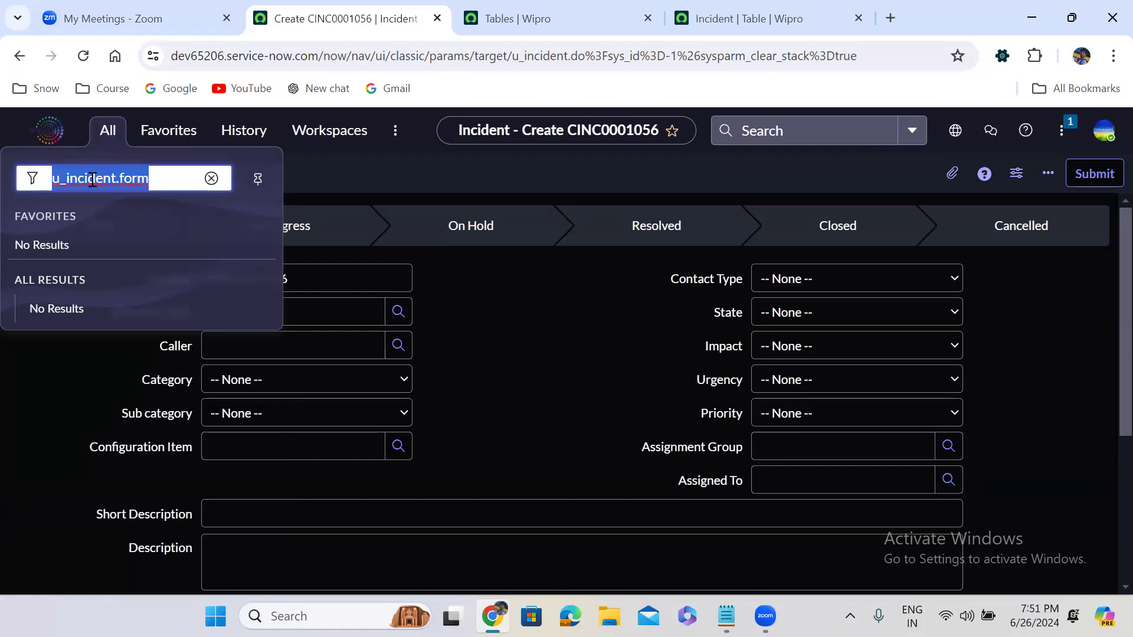
{"action": "left_click", "coordinate": [159, 184]}
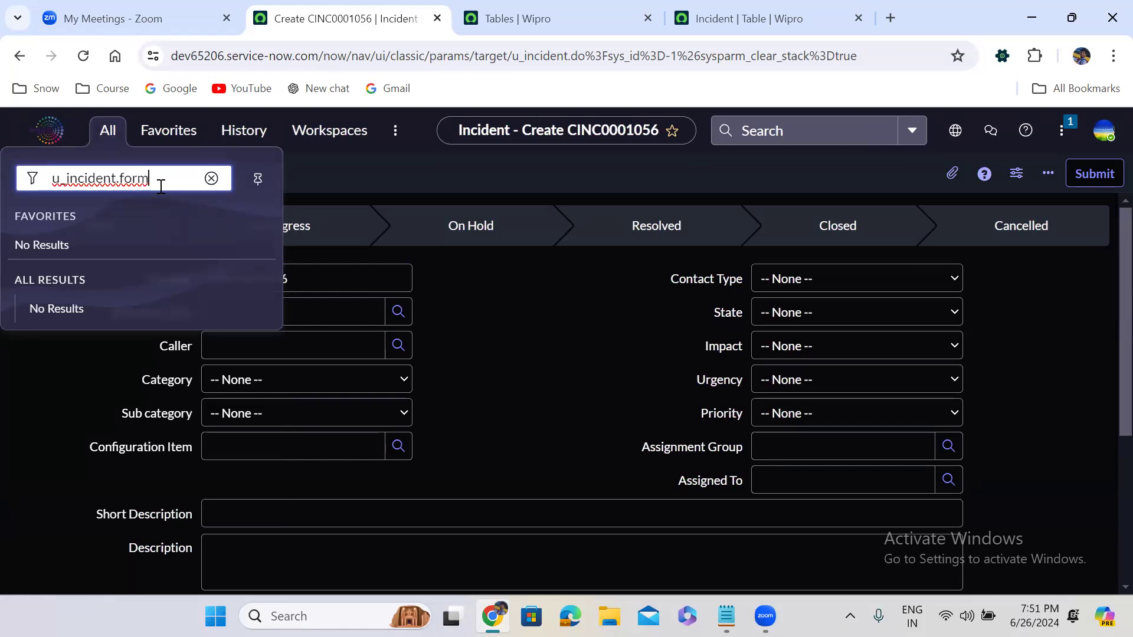
{"action": "key", "text": "Escape"}
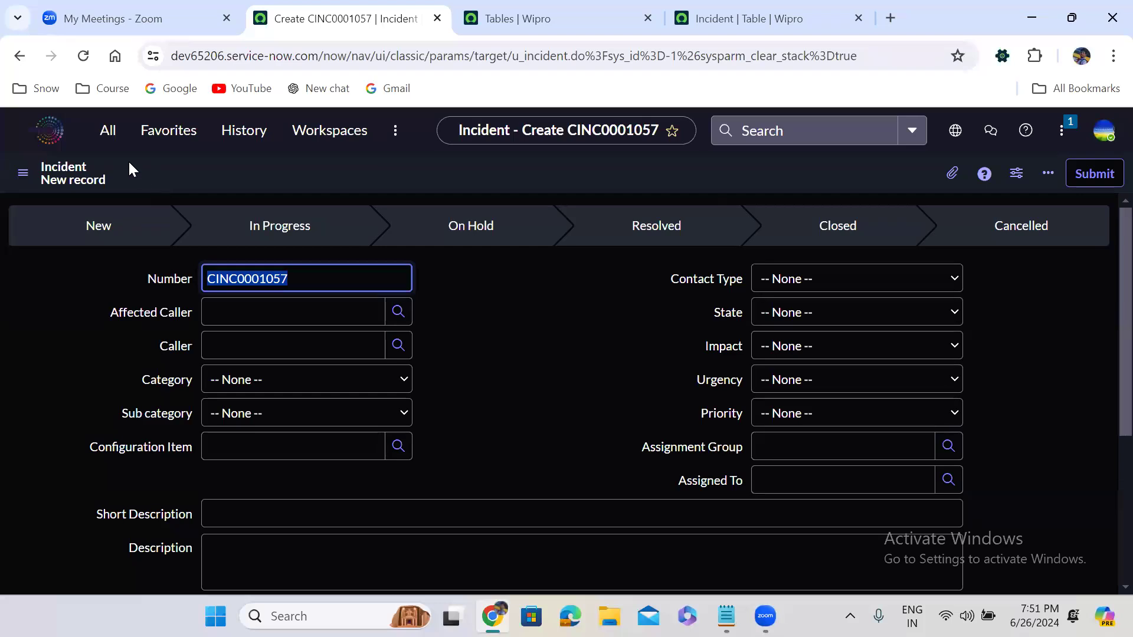
{"action": "left_click", "coordinate": [107, 130]}
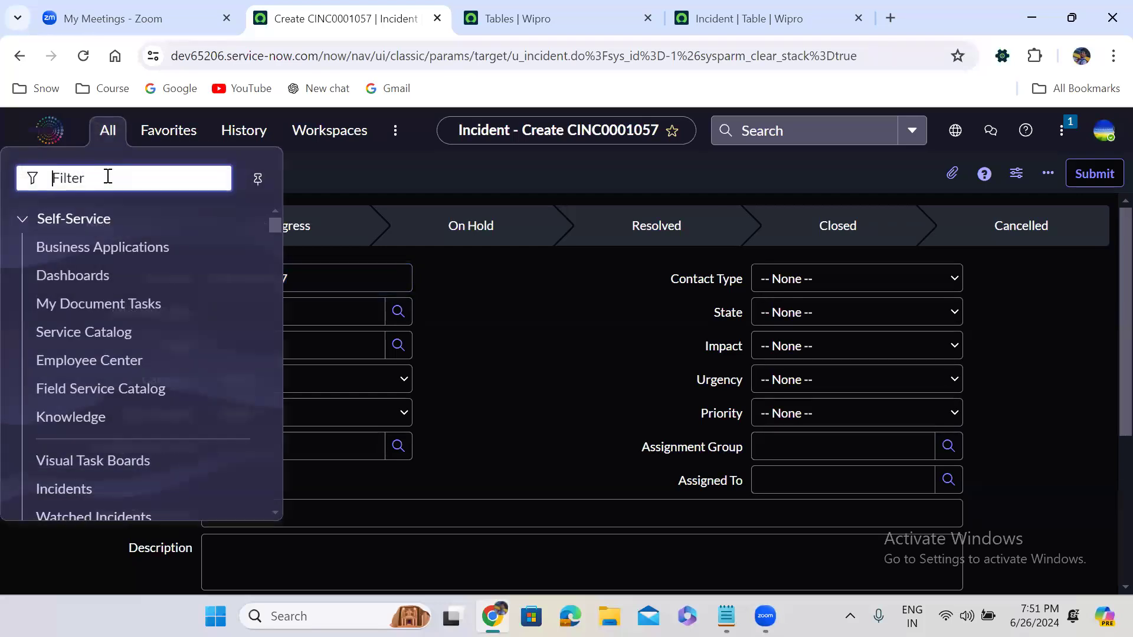
- Enter u_incident.FORM in uppercase to open standalone Incident record CINC0001058 in its own tab
{"action": "key", "text": "ctrl+v"}
{"action": "double_click", "coordinate": [127, 179]}
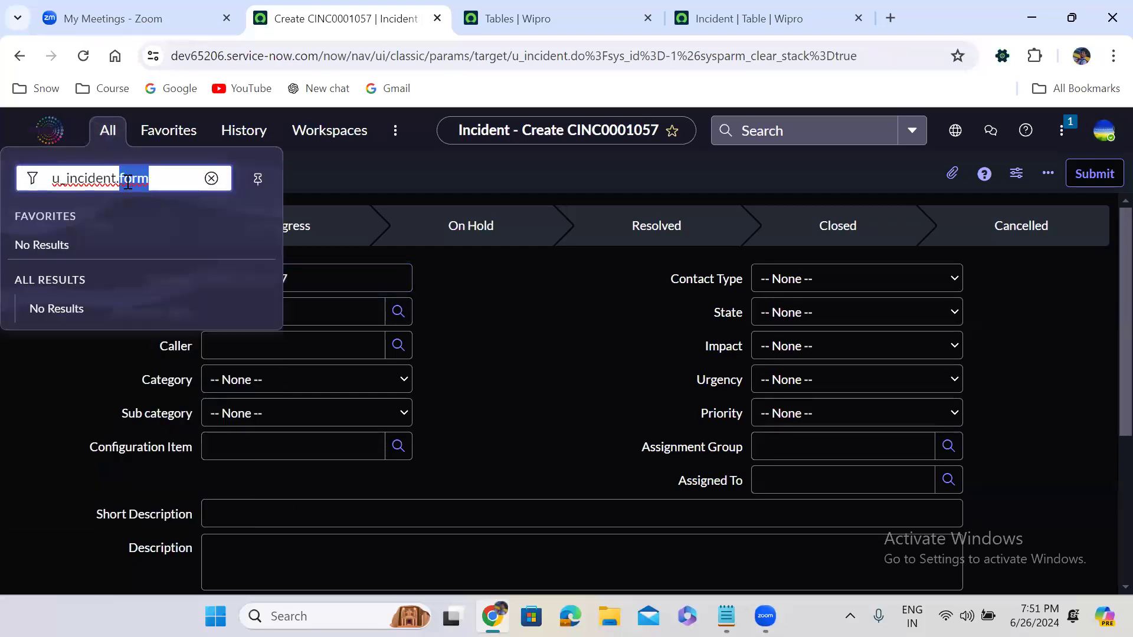
{"action": "type", "text": "FORM"}
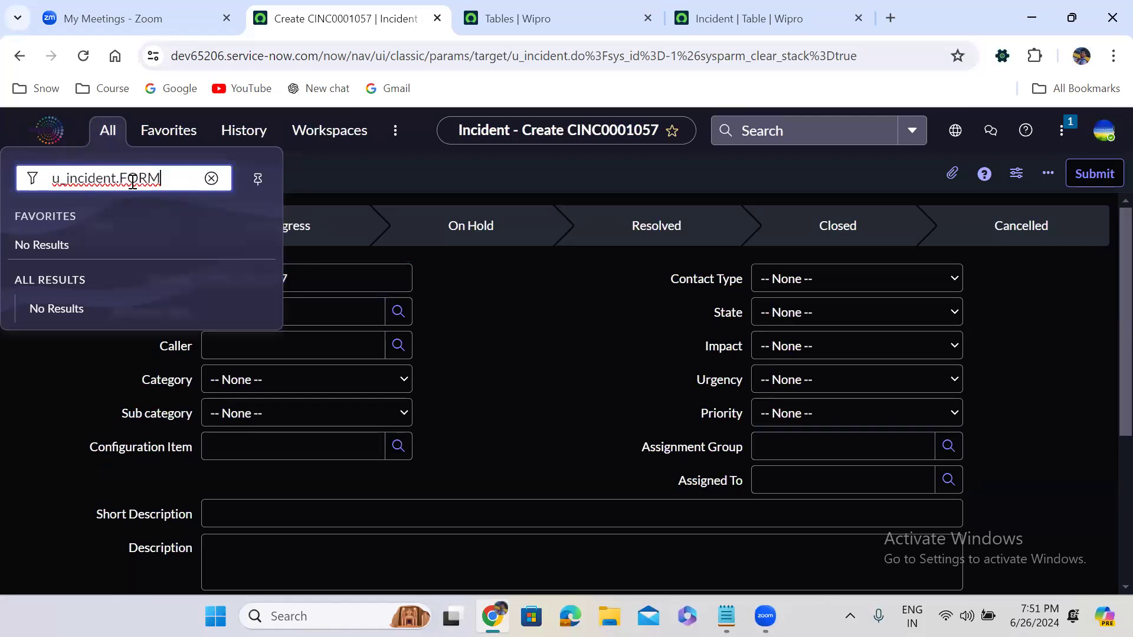
{"action": "double_click", "coordinate": [142, 178]}
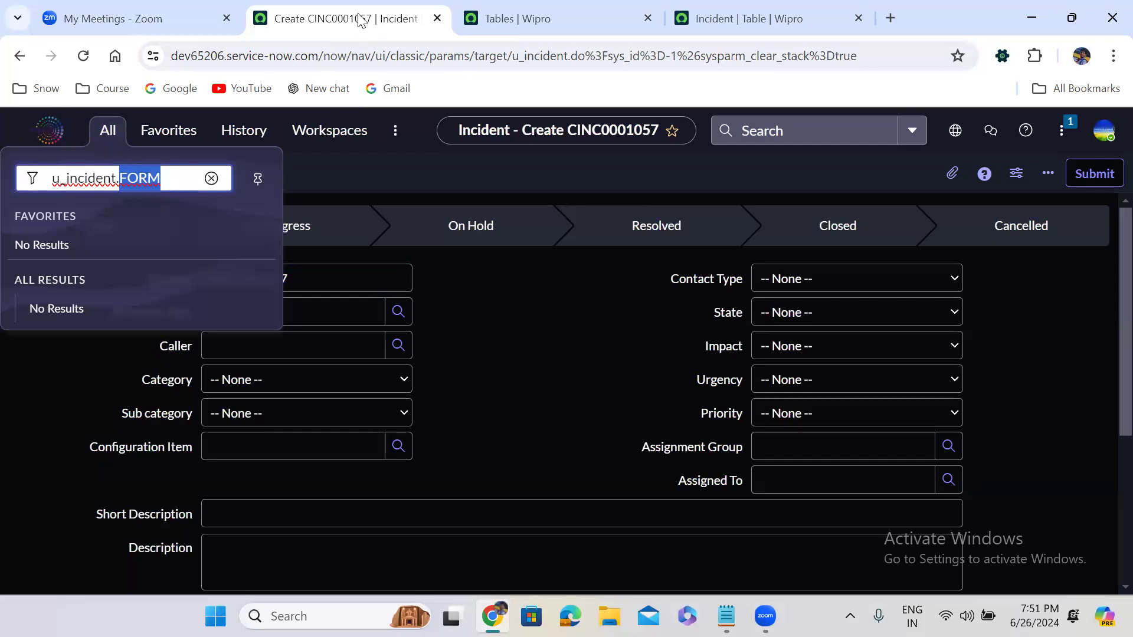
{"action": "left_click", "coordinate": [163, 180]}
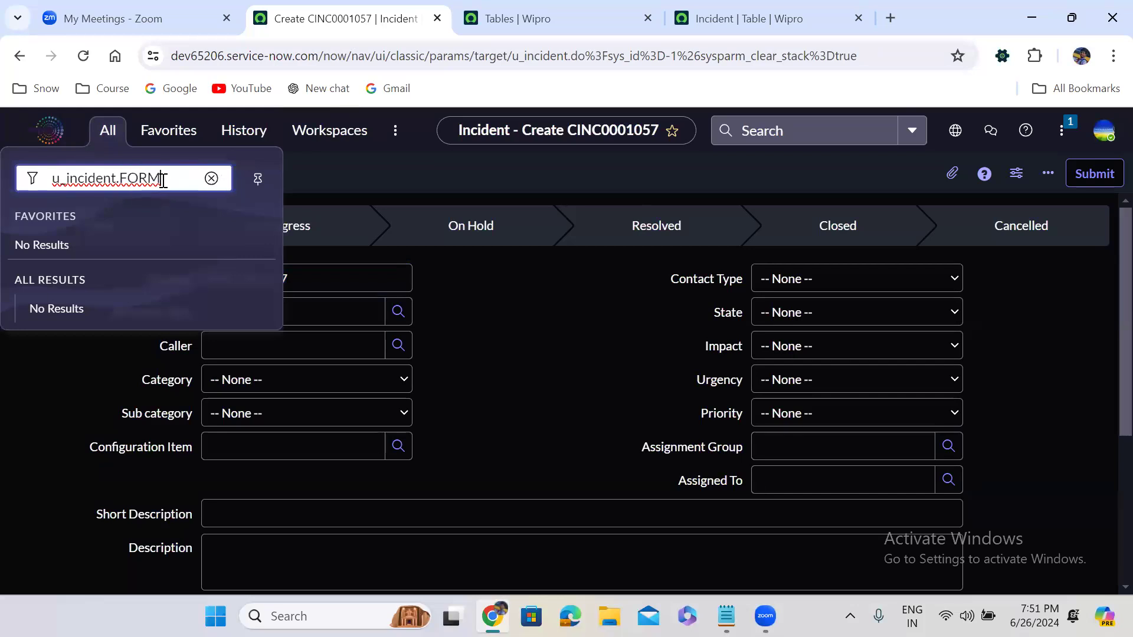
{"action": "key", "text": "Return"}
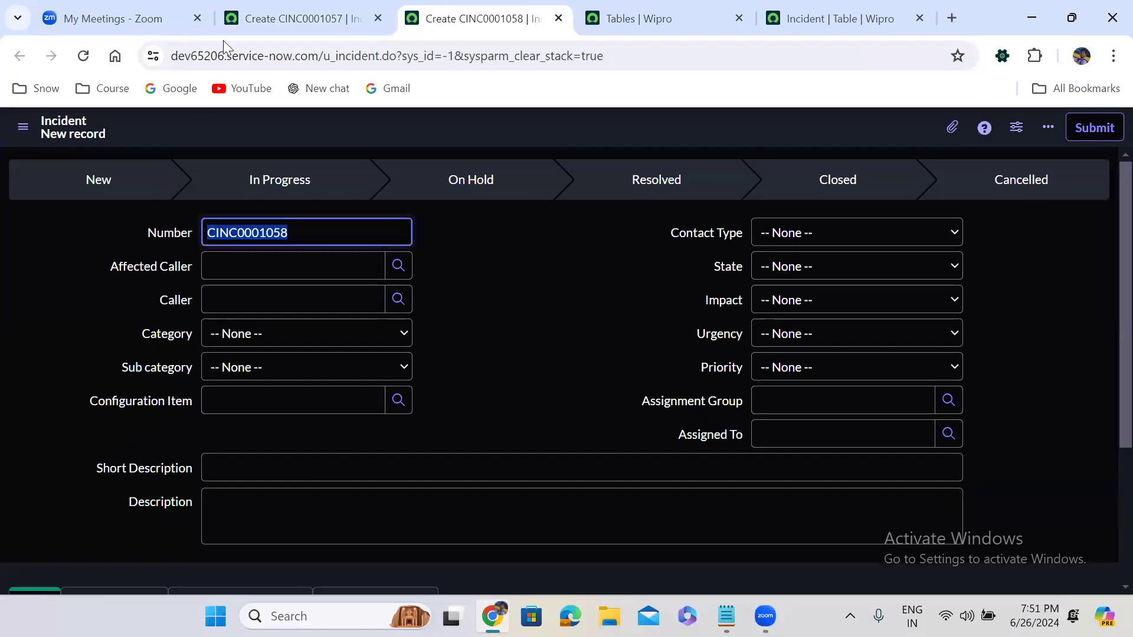
- Filter the Tables list to Label = User, moving =User out of the Name filter
{"action": "left_click", "coordinate": [244, 14]}
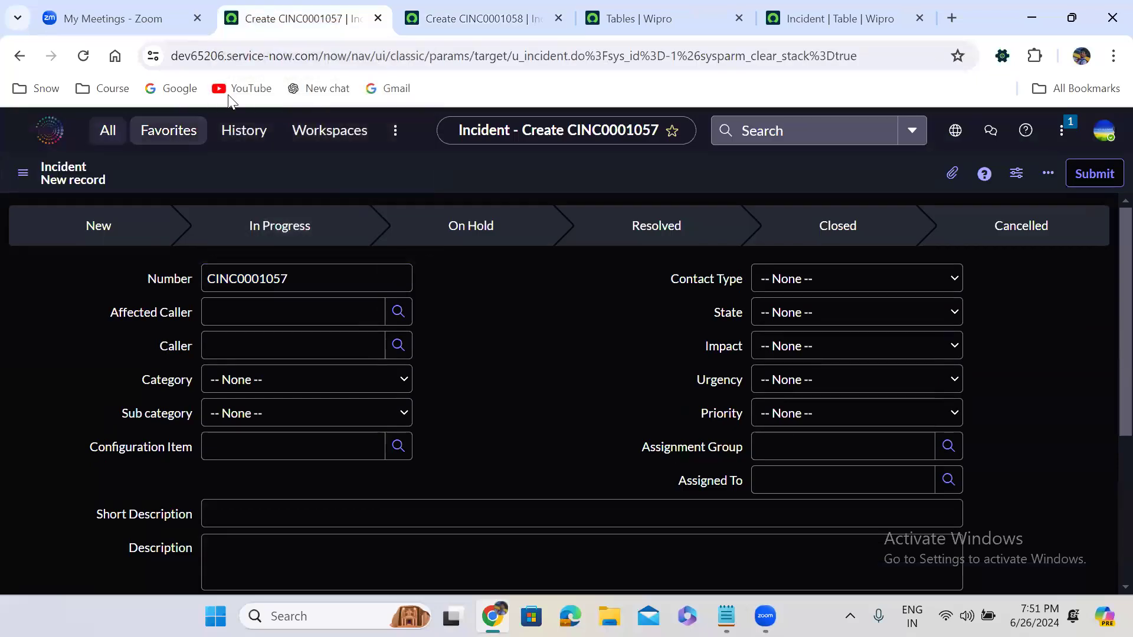
{"action": "left_click", "coordinate": [634, 18]}
{"action": "left_click", "coordinate": [271, 220]}
{"action": "type", "text": "="}
{"action": "type", "text": "ser"}
{"action": "key", "text": "Return"}
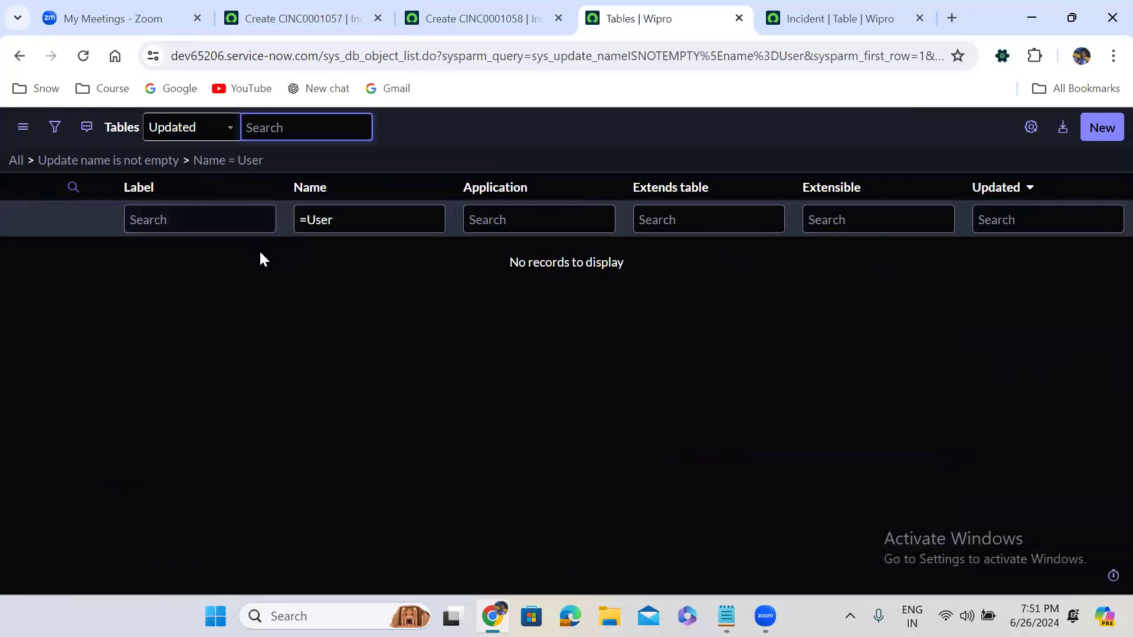
{"action": "left_click", "coordinate": [306, 219]}
{"action": "triple_click", "coordinate": [307, 219]}
{"action": "key", "text": "ctrl+x"}
{"action": "left_click", "coordinate": [179, 221]}
{"action": "key", "text": "ctrl+v"}
{"action": "key", "text": "Return"}
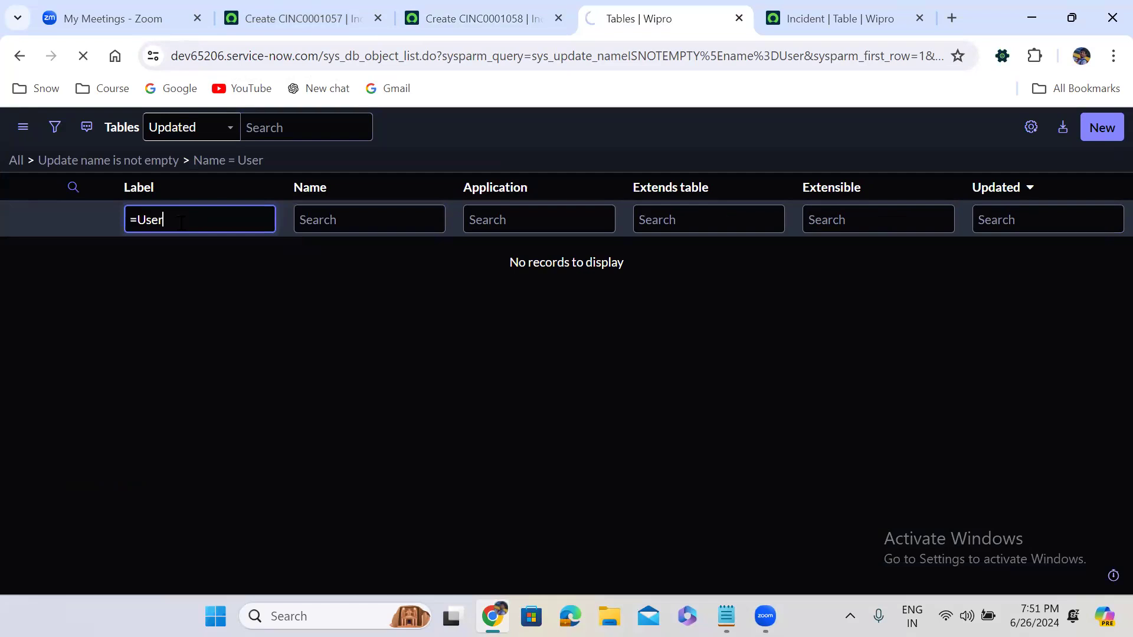
- Copy sys_user and paste it into the navigator filter on the CINC0001057 tab
{"action": "double_click", "coordinate": [300, 295]}
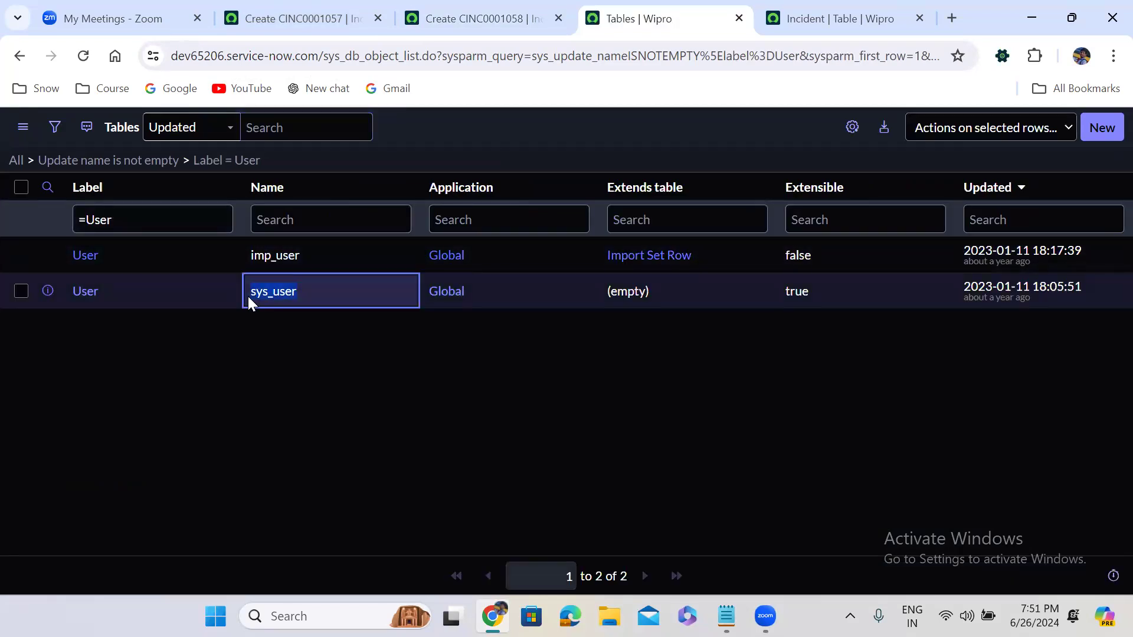
{"action": "left_click", "coordinate": [329, 15]}
{"action": "left_click", "coordinate": [115, 142]}
{"action": "key", "text": "ctrl+v"}
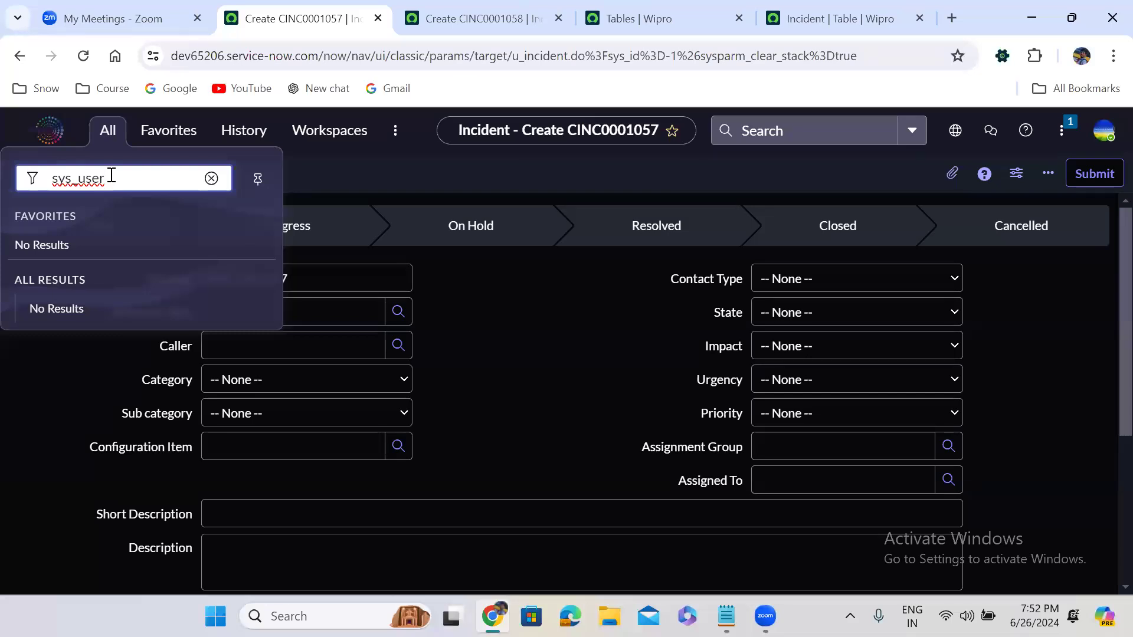
- Open a blank User form via sys_user.do, then via sys_user.FORM in a new tab
{"action": "type", "text": ".do"}
{"action": "key", "text": "Return"}
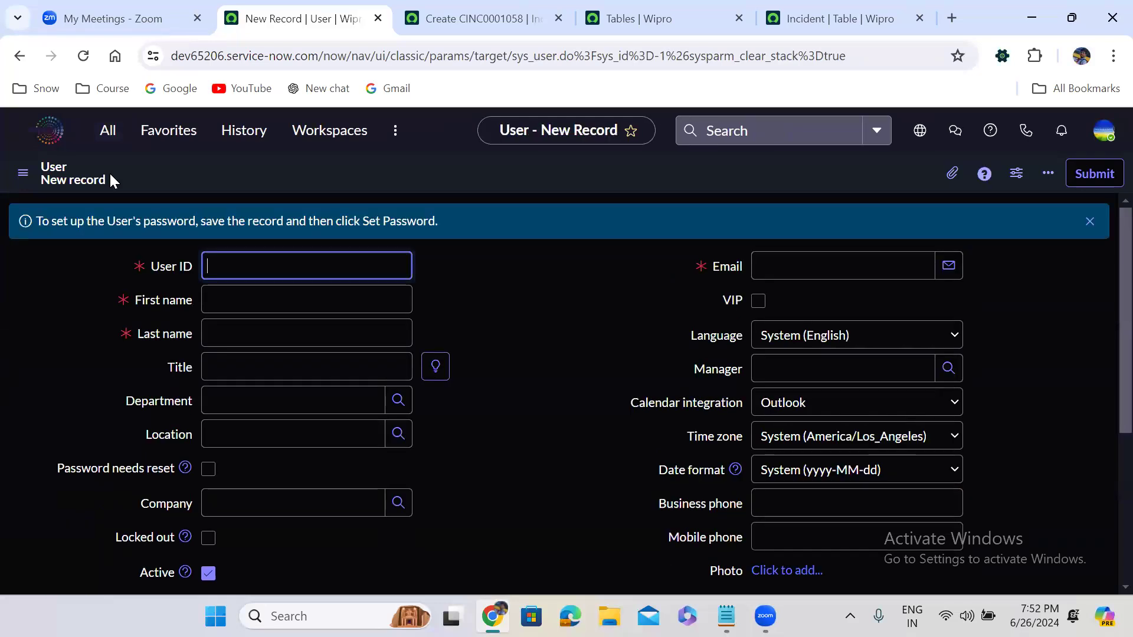
{"action": "left_click", "coordinate": [108, 131]}
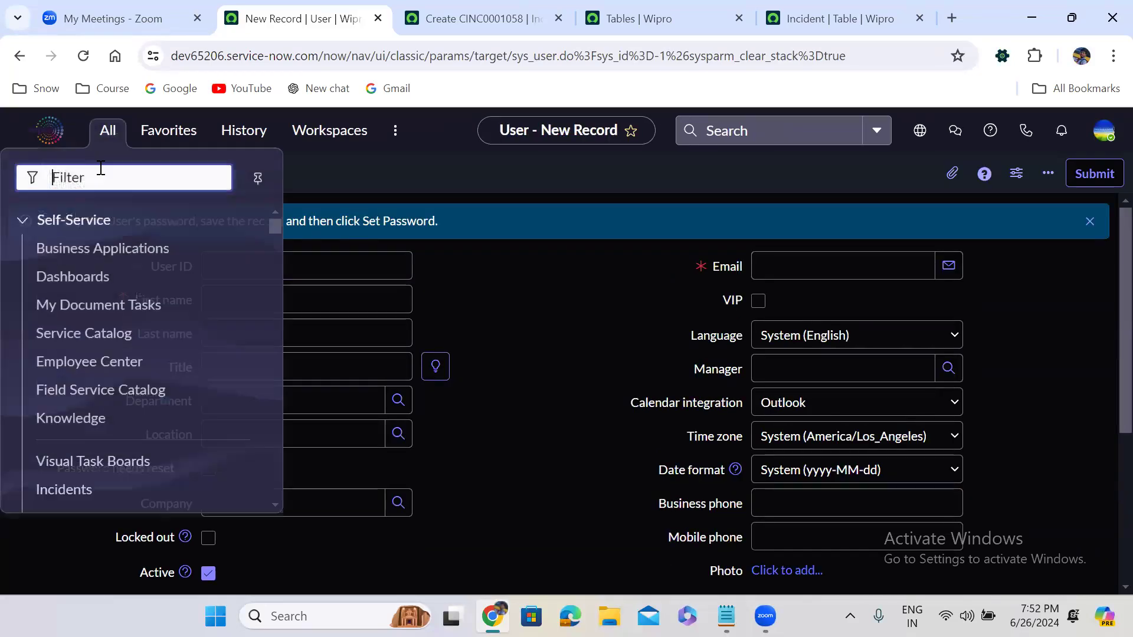
{"action": "type", "text": "sys"}
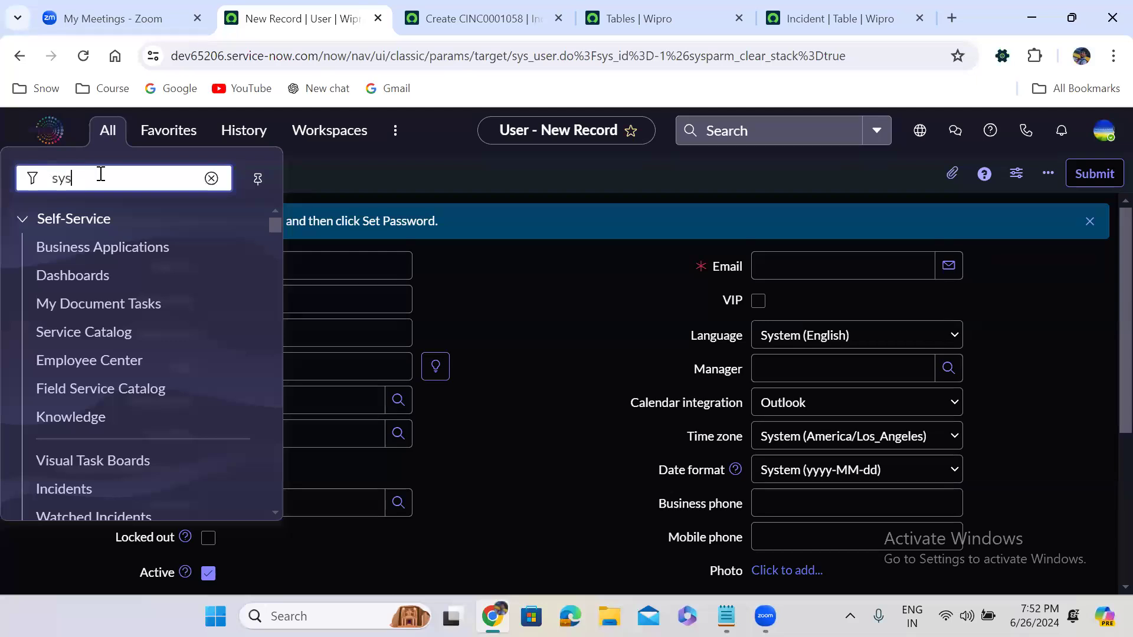
{"action": "type", "text": "_user"}
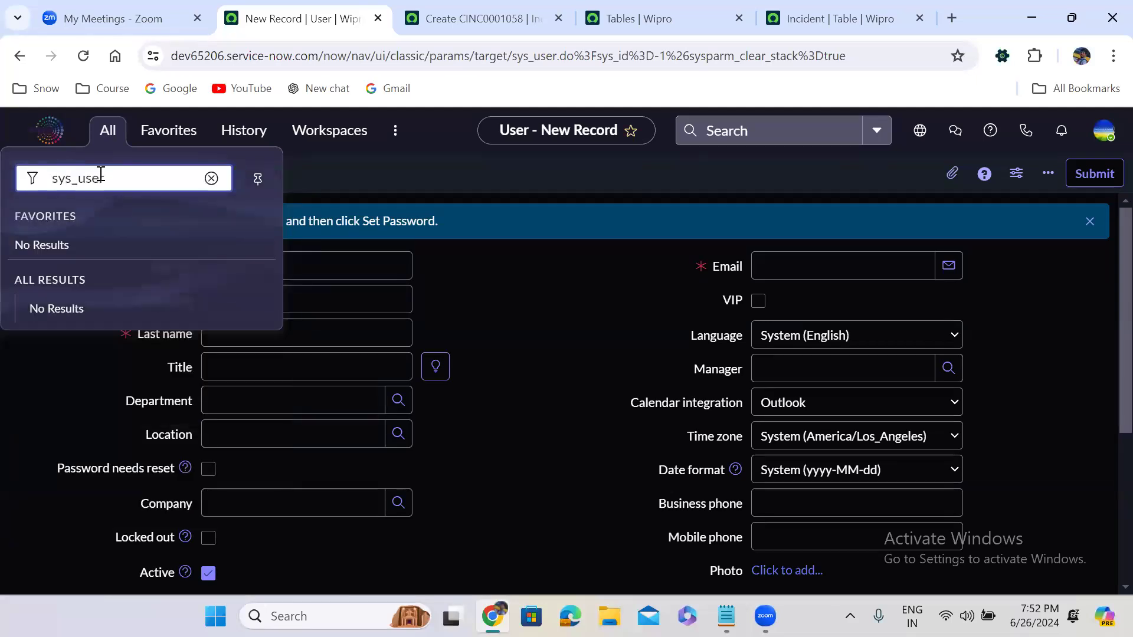
{"action": "type", "text": ".FORM"}
{"action": "key", "text": "Return"}
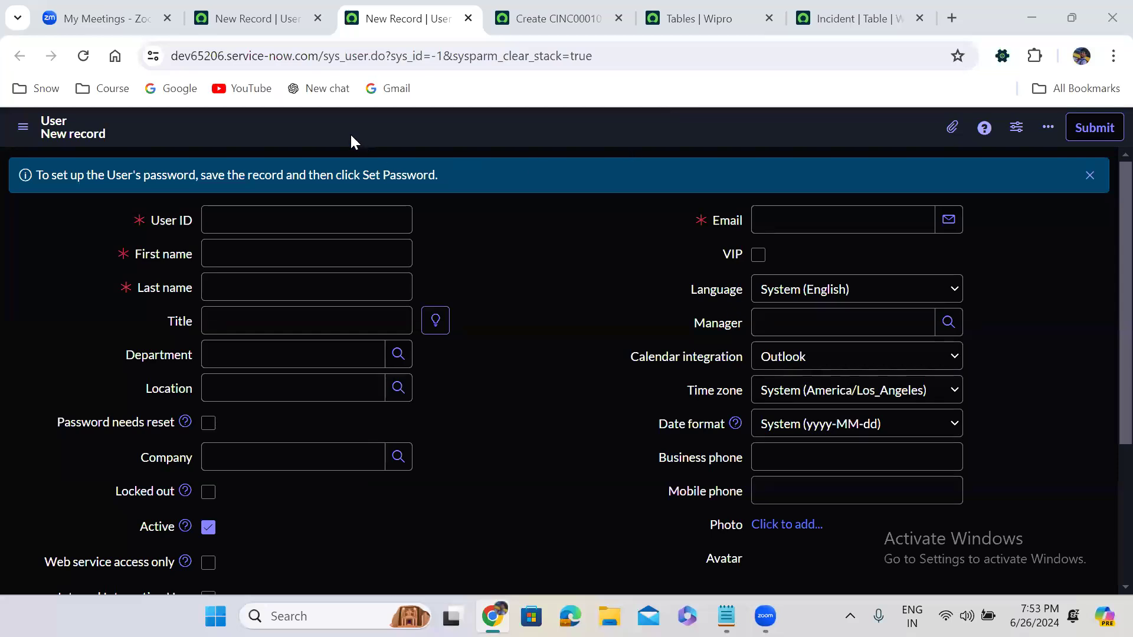
- From the other User record page, enter sys_user.FORM again to open another User form tab
{"action": "left_click", "coordinate": [267, 13]}
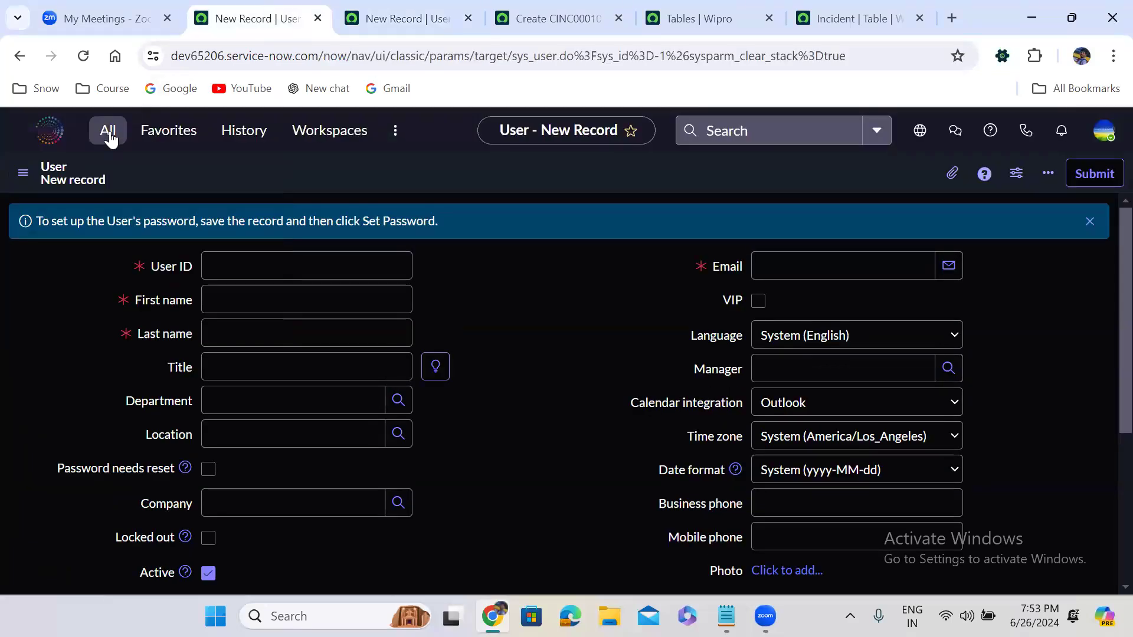
{"action": "left_click", "coordinate": [109, 131]}
{"action": "type", "text": "sy"}
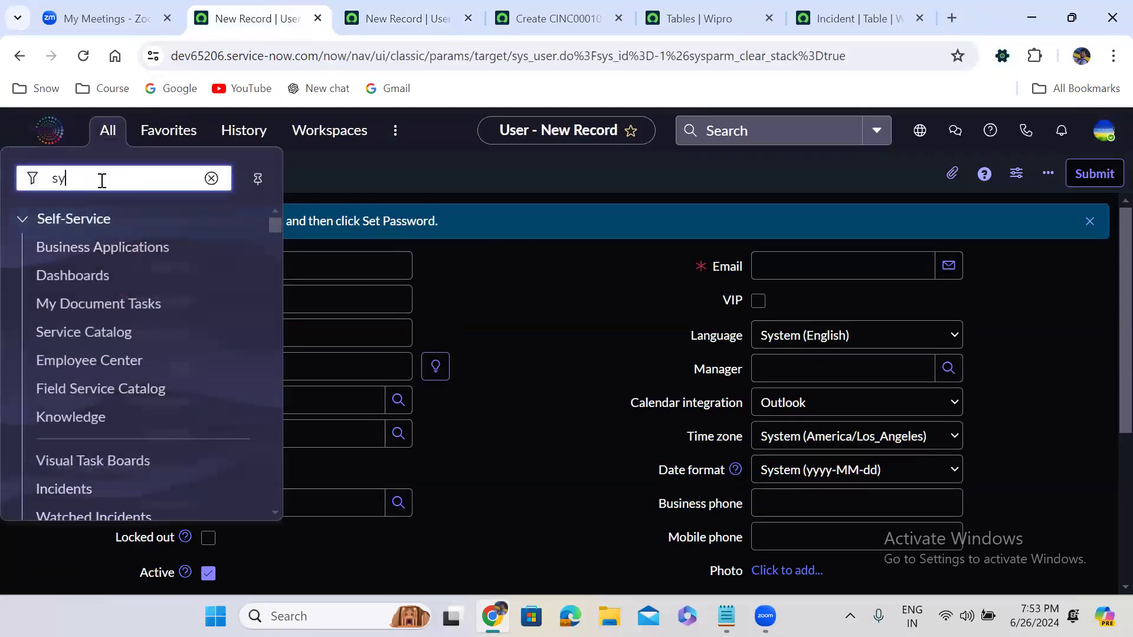
{"action": "type", "text": "s_user"}
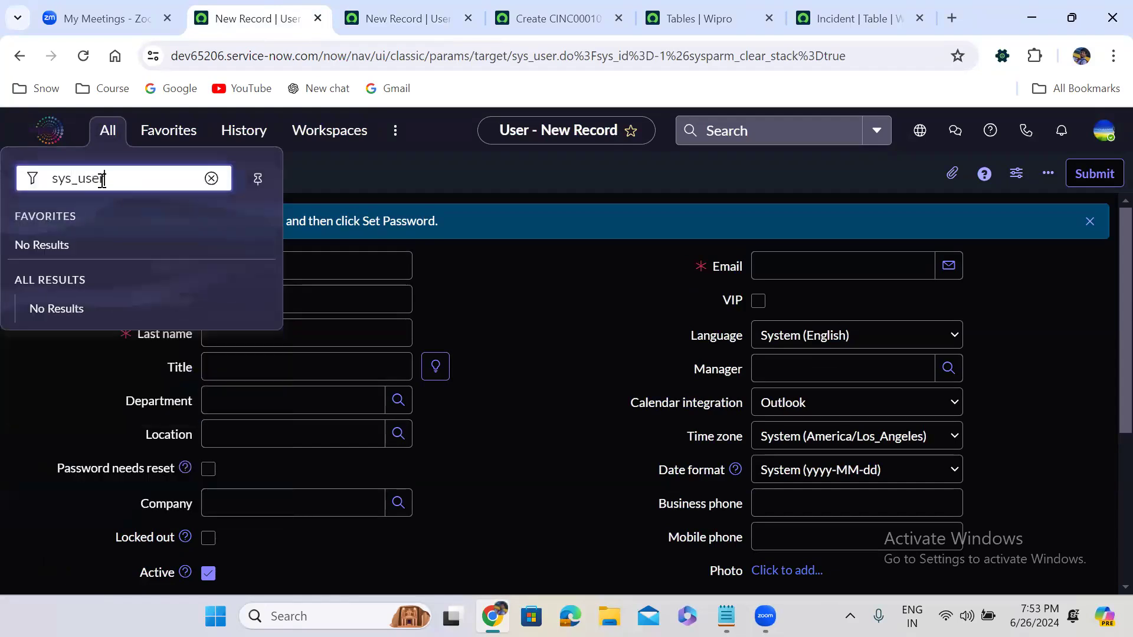
{"action": "type", "text": ".form"}
{"action": "key", "text": "BackSpace"}
{"action": "key", "text": "BackSpace"}
{"action": "key", "text": "BackSpace"}
{"action": "key", "text": "BackSpace"}
{"action": "type", "text": "FOR<M"}
{"action": "key", "text": "Return"}
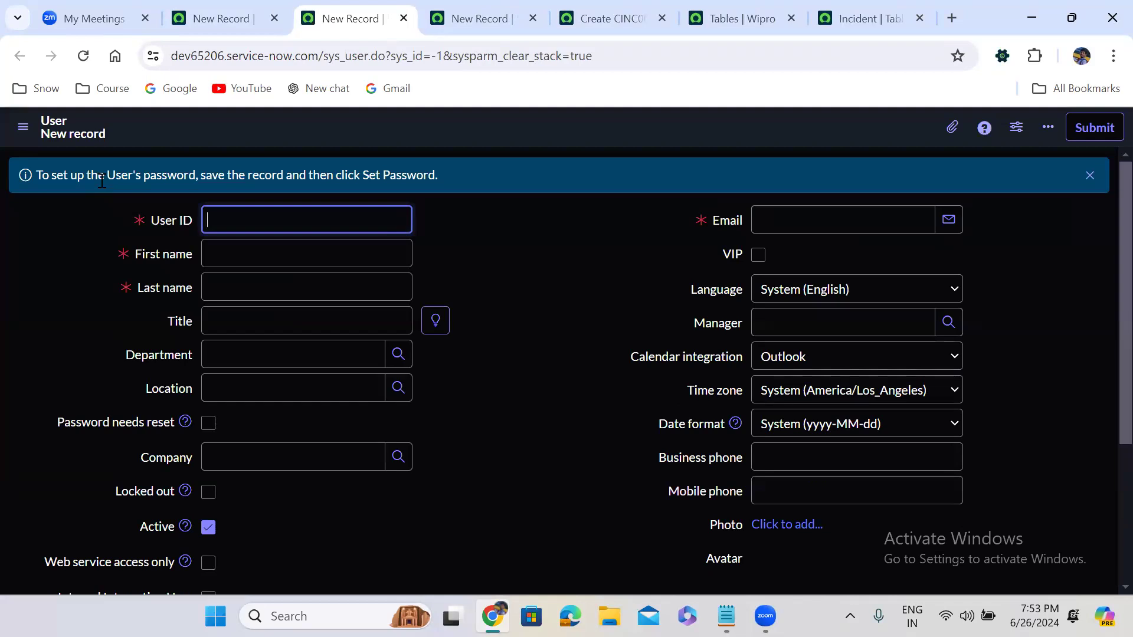
- Close the three extra record tabs and return to the Tables list
{"action": "left_click", "coordinate": [402, 18]}
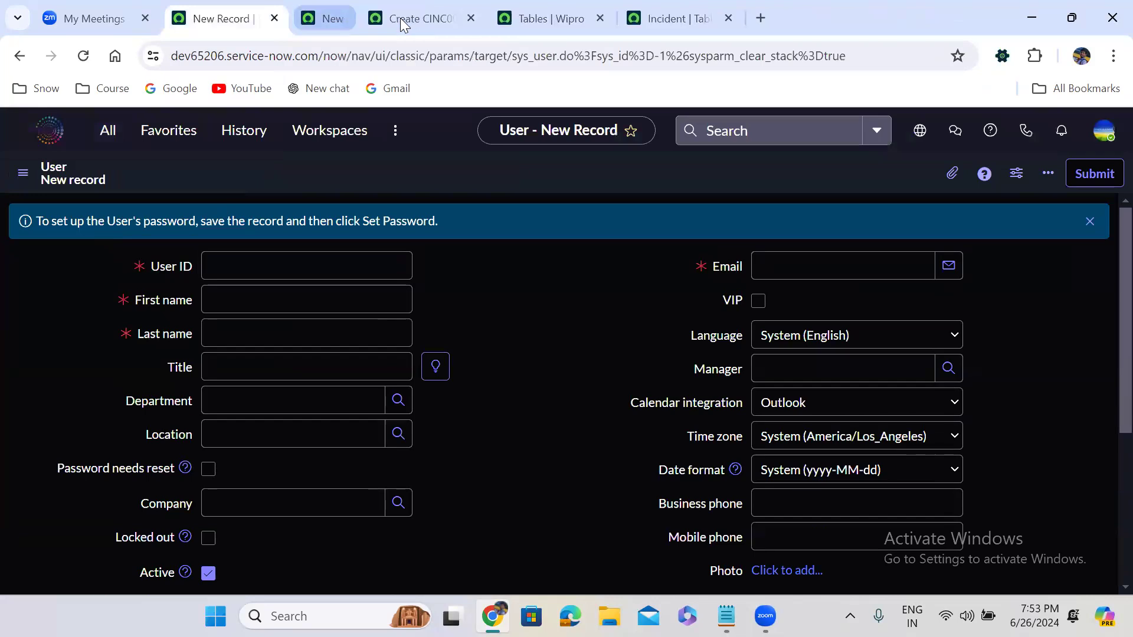
{"action": "left_click", "coordinate": [402, 18]}
{"action": "left_click", "coordinate": [402, 18]}
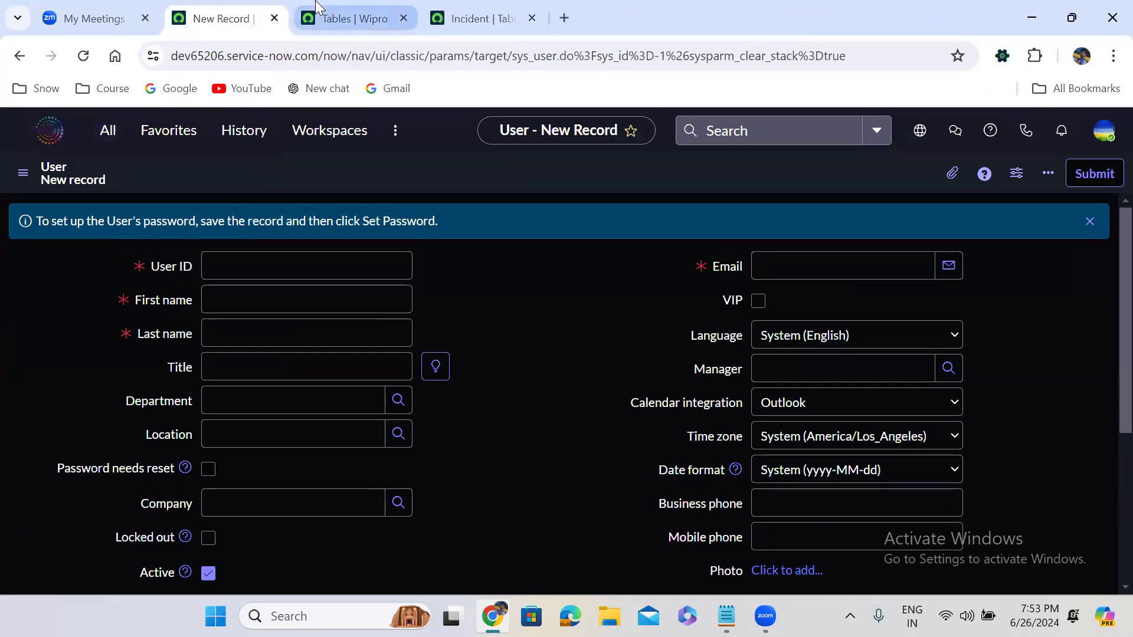
{"action": "left_click", "coordinate": [354, 18]}
- Refilter the Tables list to Label = Incident, showing u_incident and incident
{"action": "double_click", "coordinate": [107, 218]}
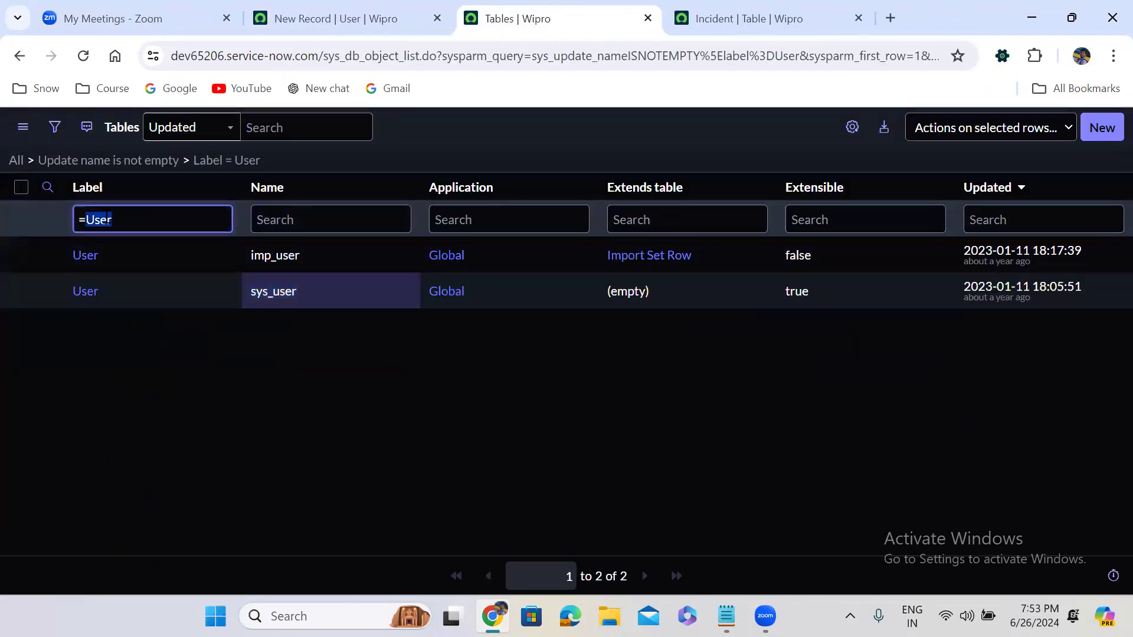
{"action": "type", "text": "Incident"}
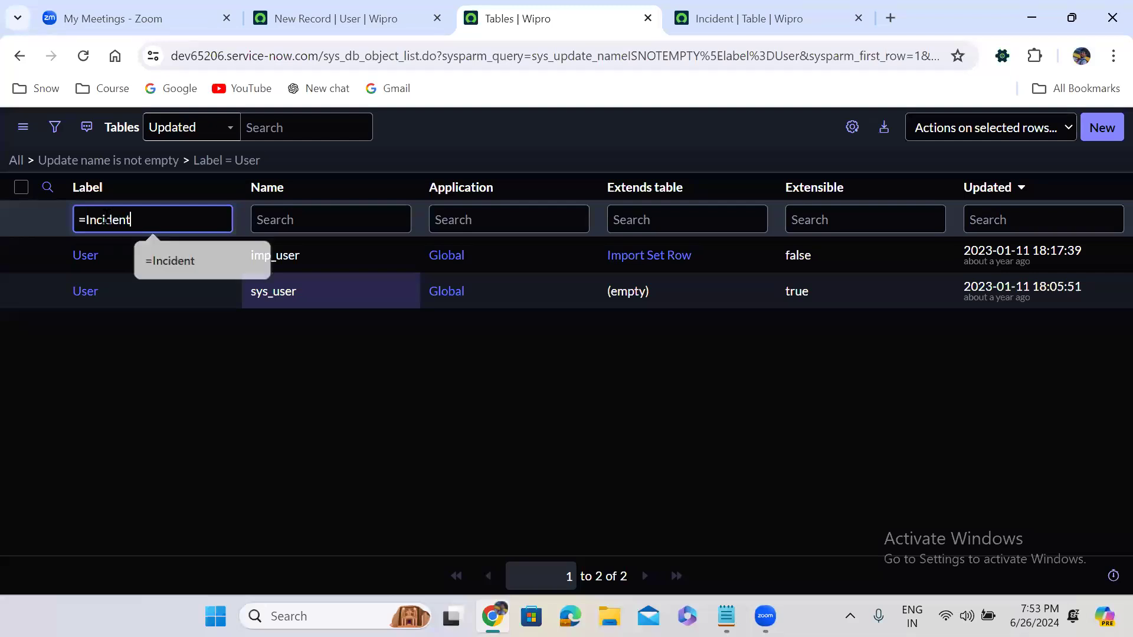
{"action": "key", "text": "Return"}
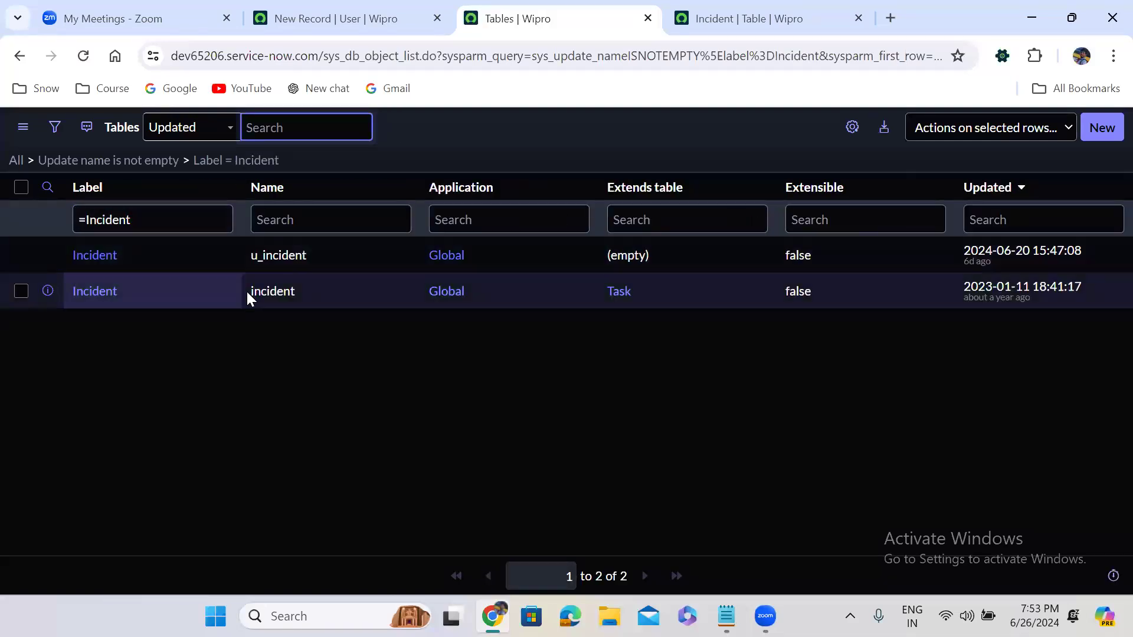
- Select the incident table name and return to the User new-record form
{"action": "left_click", "coordinate": [250, 304]}
{"action": "left_click_drag", "start_coordinate": [251, 303], "coordinate": [295, 296]}
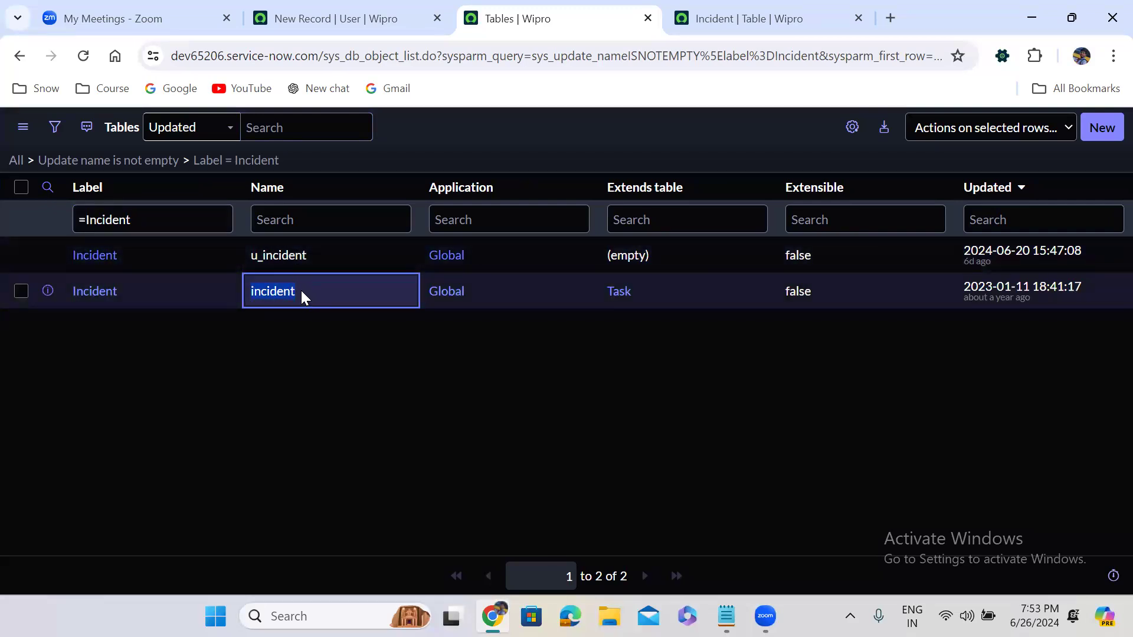
{"action": "left_click", "coordinate": [281, 21]}
{"action": "left_click", "coordinate": [112, 135]}
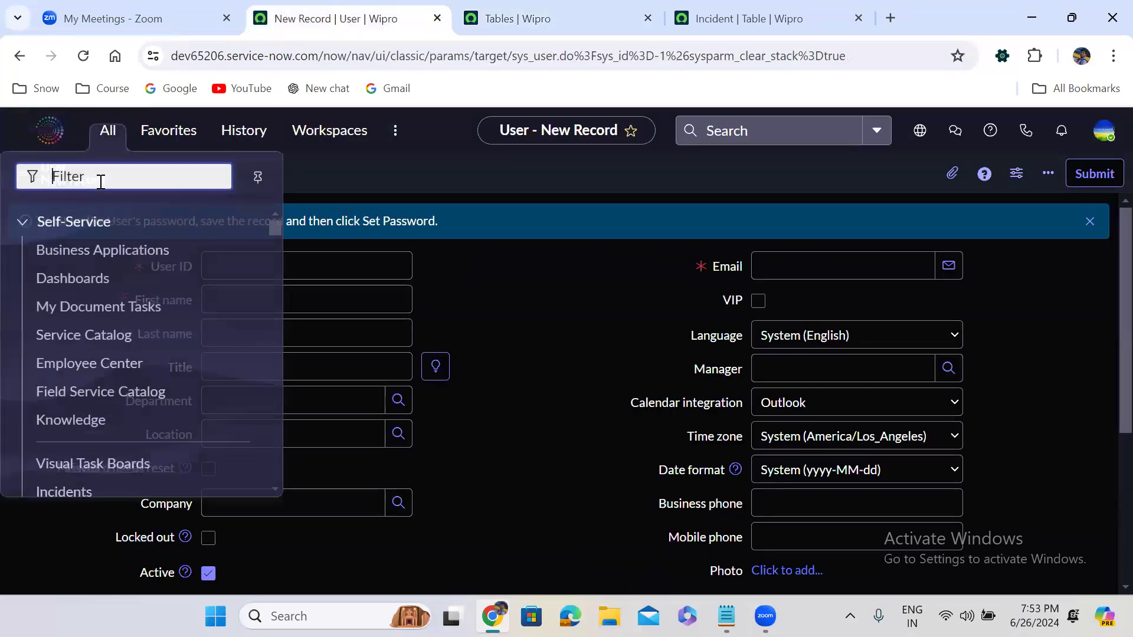
- Open incident.form from the navigator, dismissing an accidental file Open dialog
{"action": "type", "text": "incident.form"}
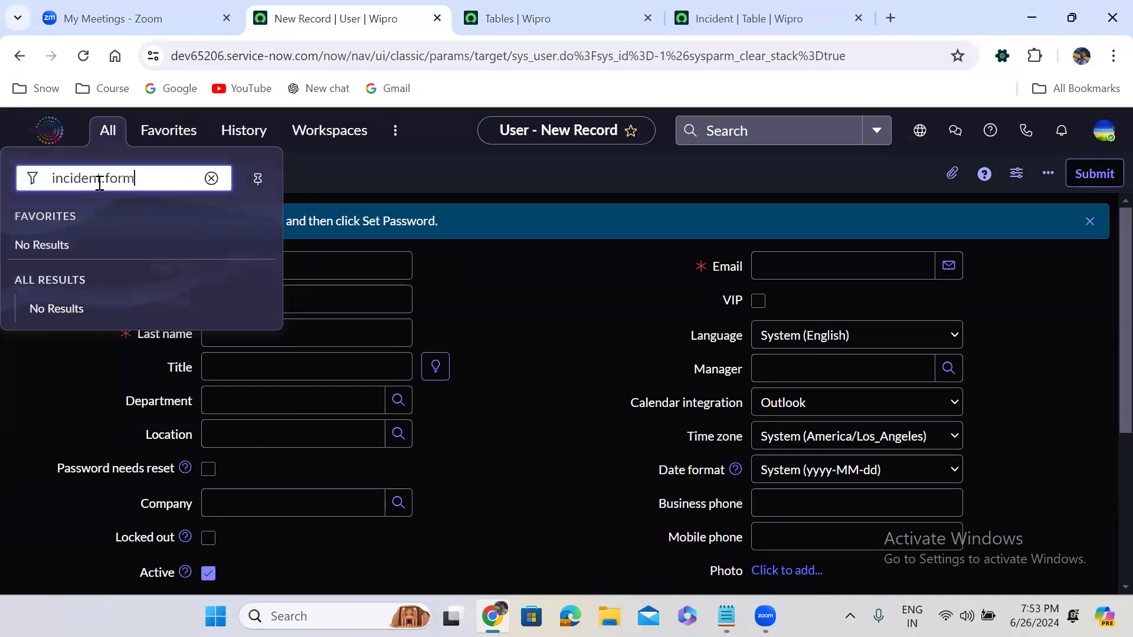
{"action": "key", "text": "Return"}
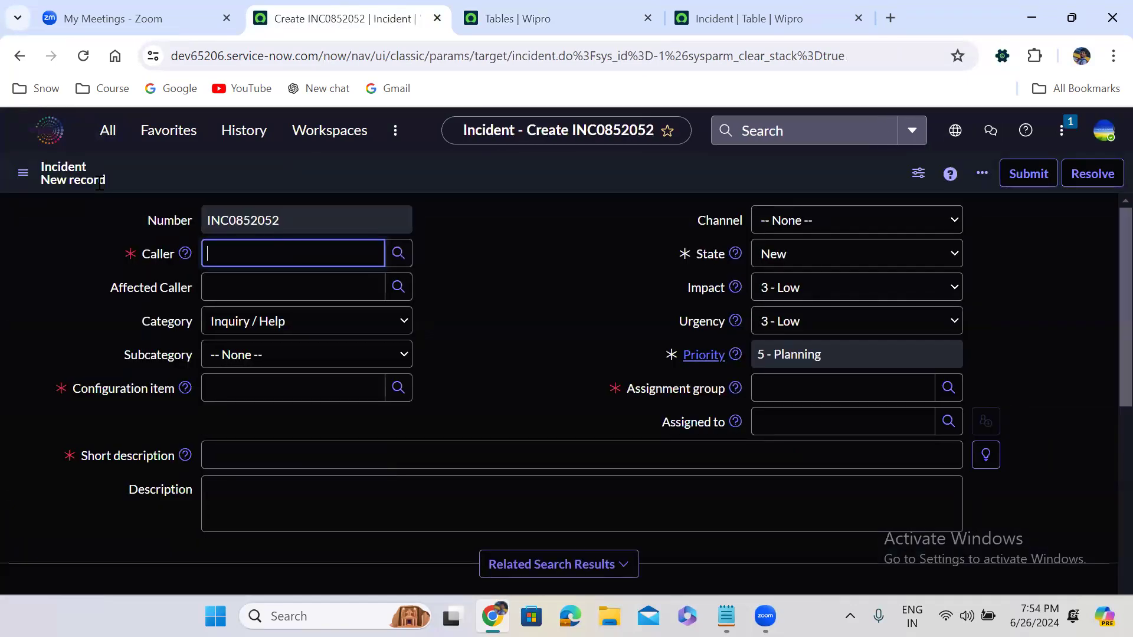
{"action": "left_click", "coordinate": [108, 129]}
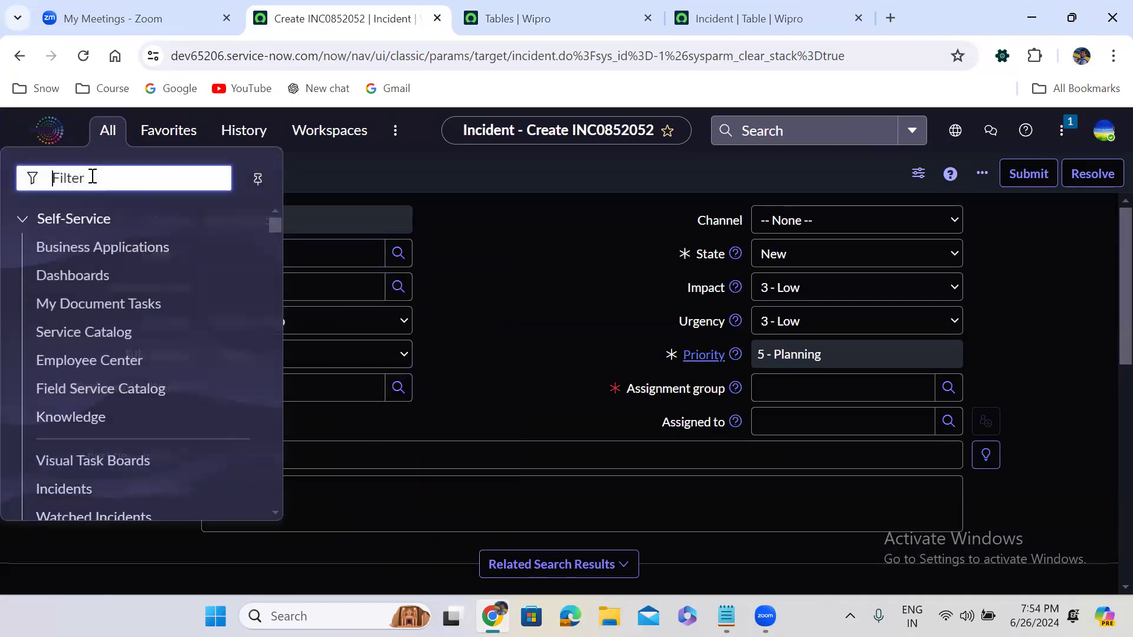
{"action": "type", "text": "incident."}
{"action": "key", "text": "ctrl+f"}
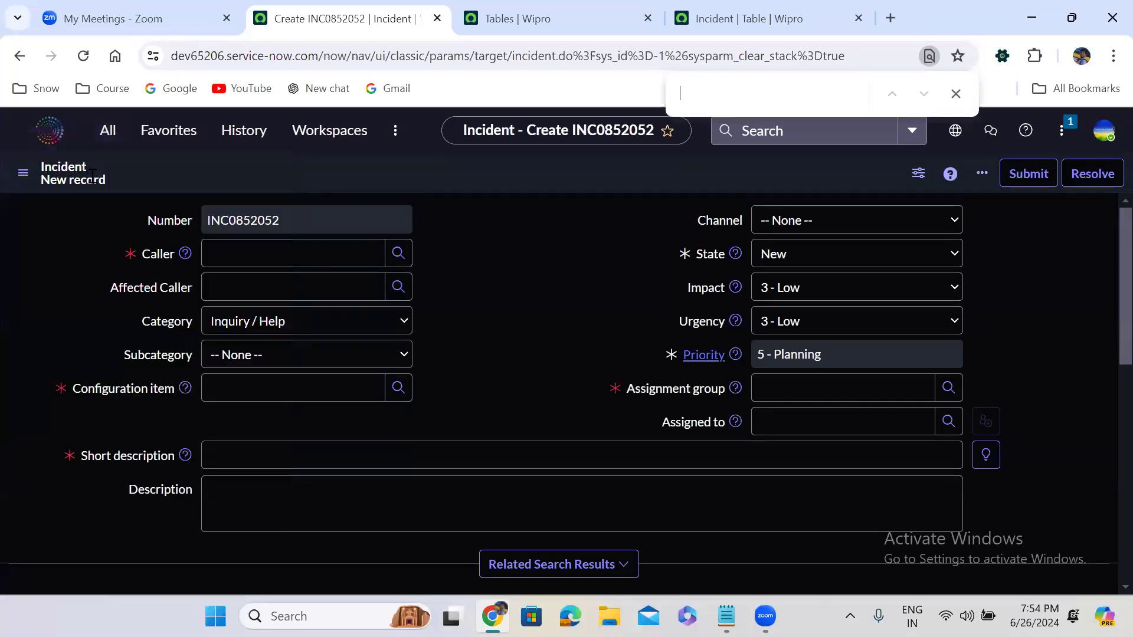
{"action": "key", "text": "ctrl+o"}
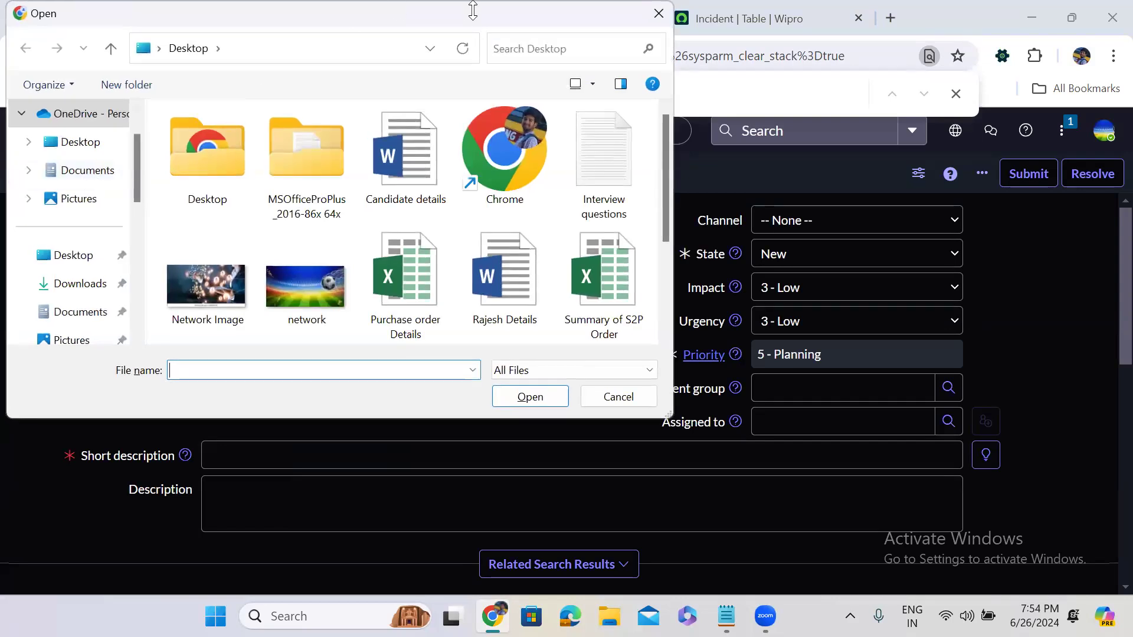
{"action": "left_click", "coordinate": [659, 13]}
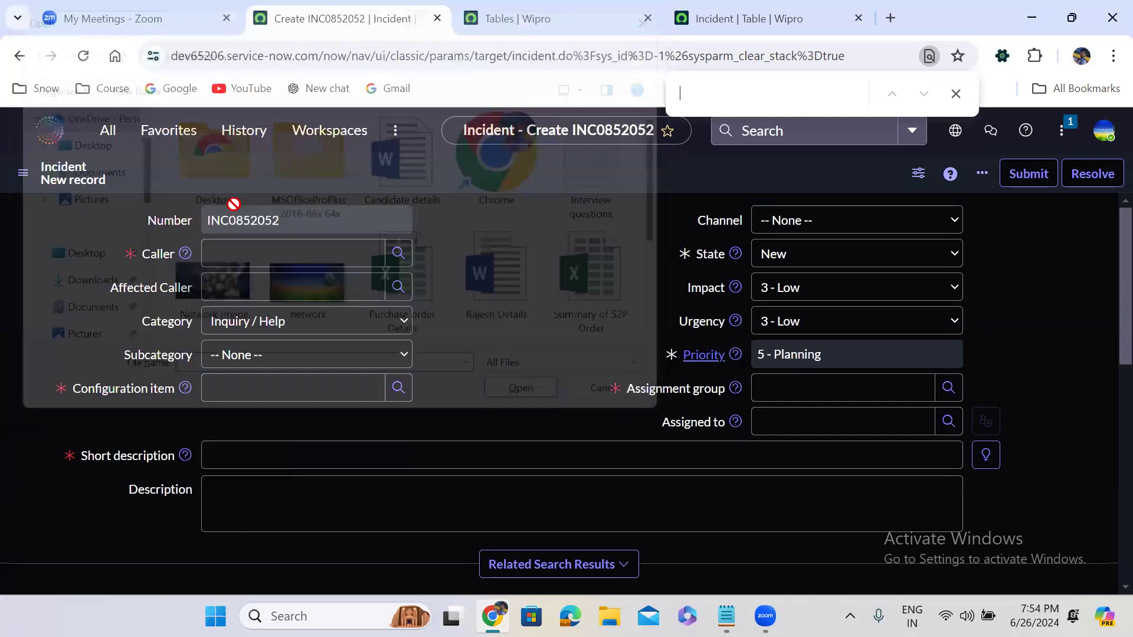
- Enter incident.FORM to open a blank incident form in a new tab, then close the extra tabs
{"action": "left_click", "coordinate": [116, 141]}
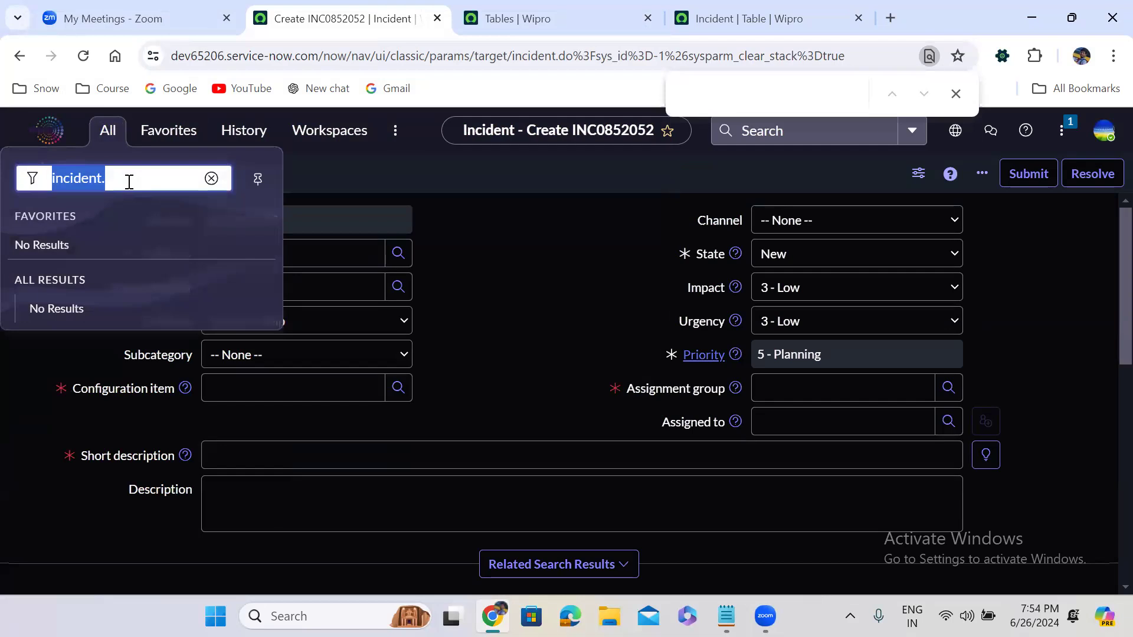
{"action": "type", "text": "F"}
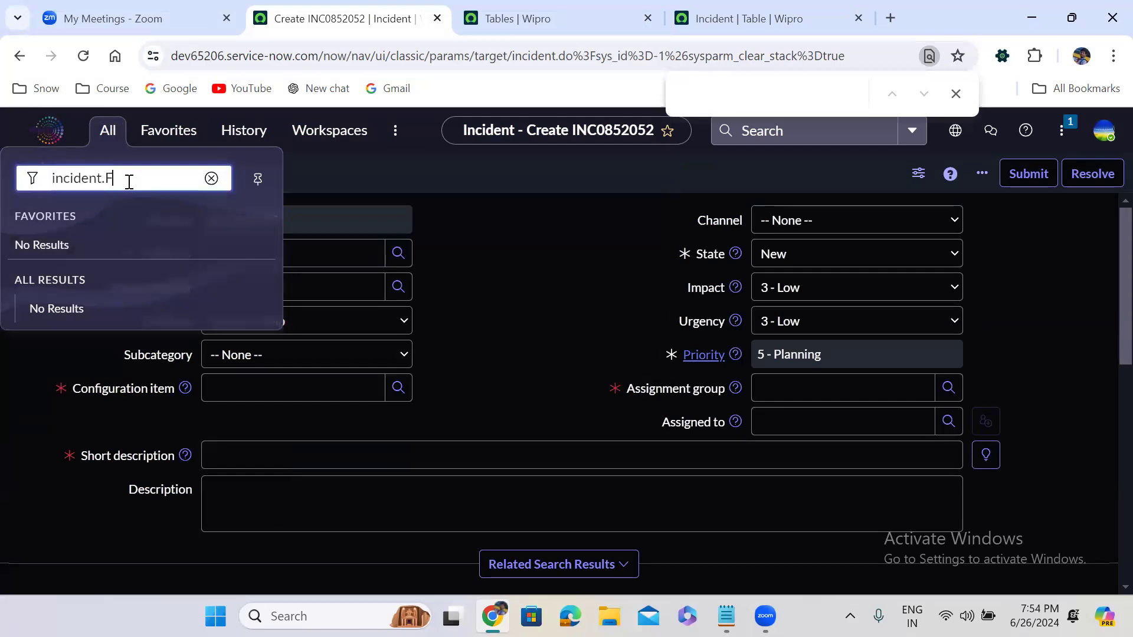
{"action": "type", "text": "orm"}
{"action": "double_click", "coordinate": [126, 181]}
{"action": "type", "text": "FORM"}
{"action": "key", "text": "Return"}
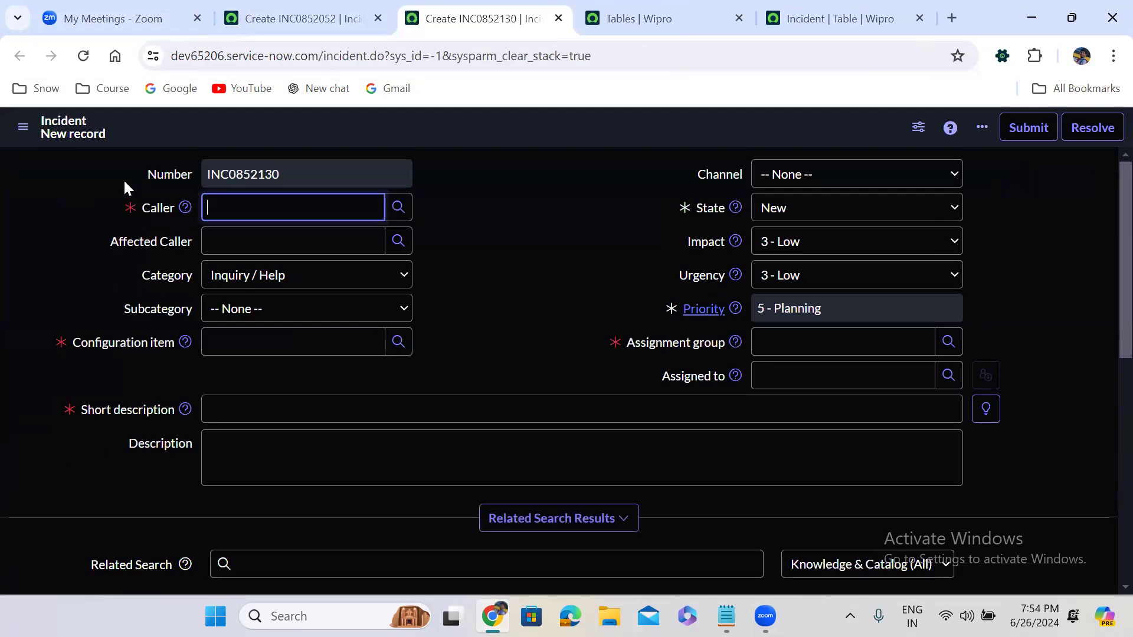
{"action": "left_click", "coordinate": [498, 201]}
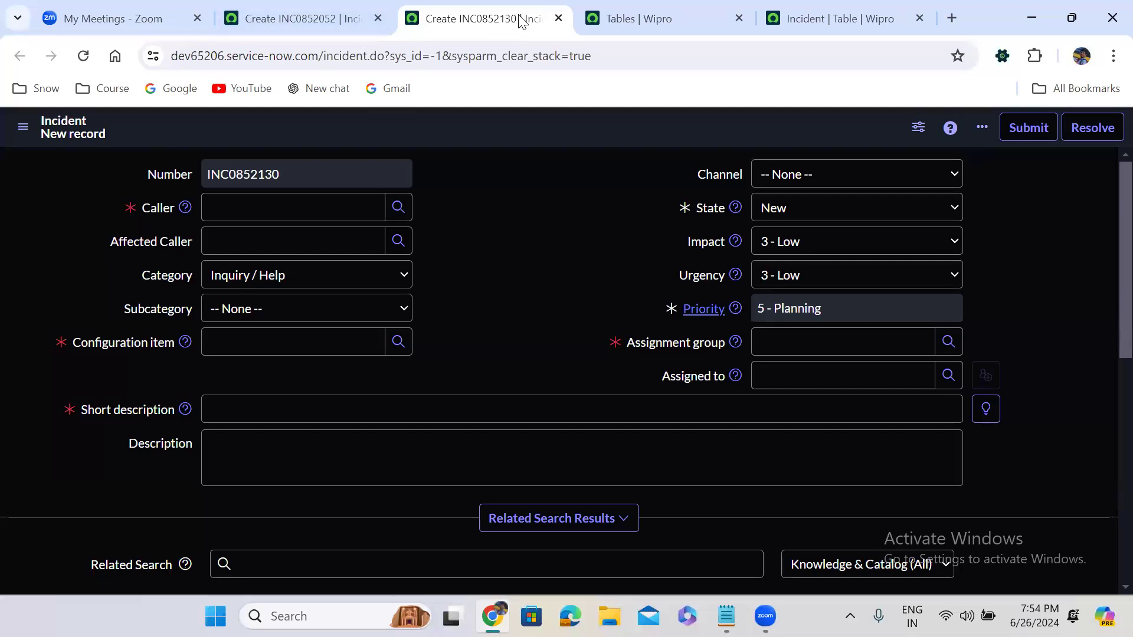
{"action": "left_click", "coordinate": [558, 19]}
{"action": "left_click", "coordinate": [553, 18]}
- Close the Incident table tab and load the Users list with sys_user.list
{"action": "left_click", "coordinate": [553, 18]}
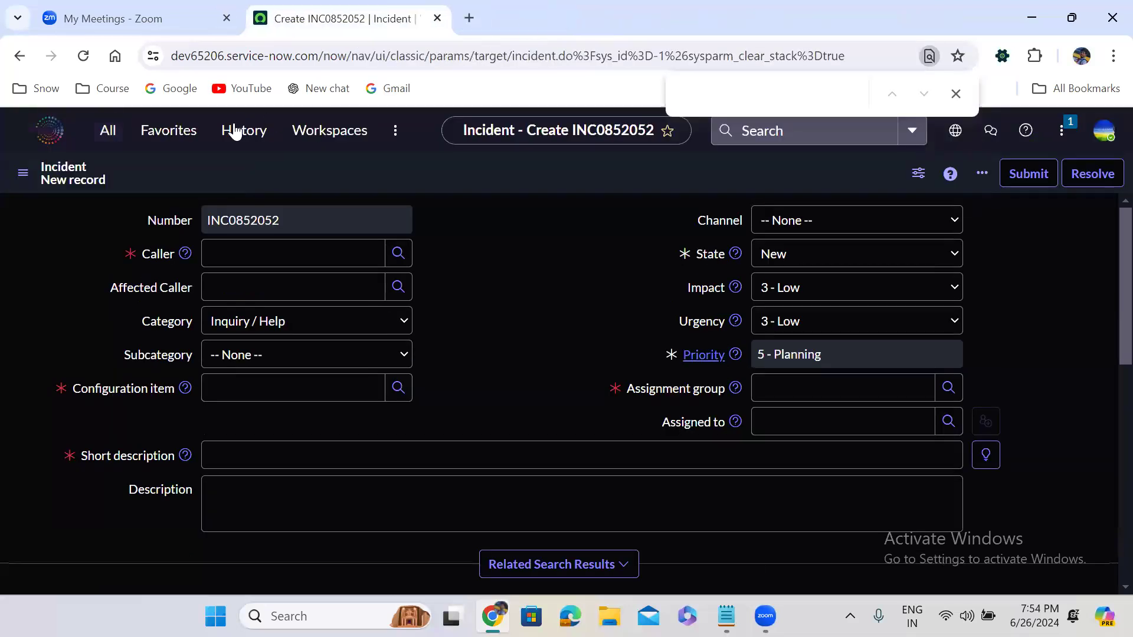
{"action": "left_click", "coordinate": [109, 142]}
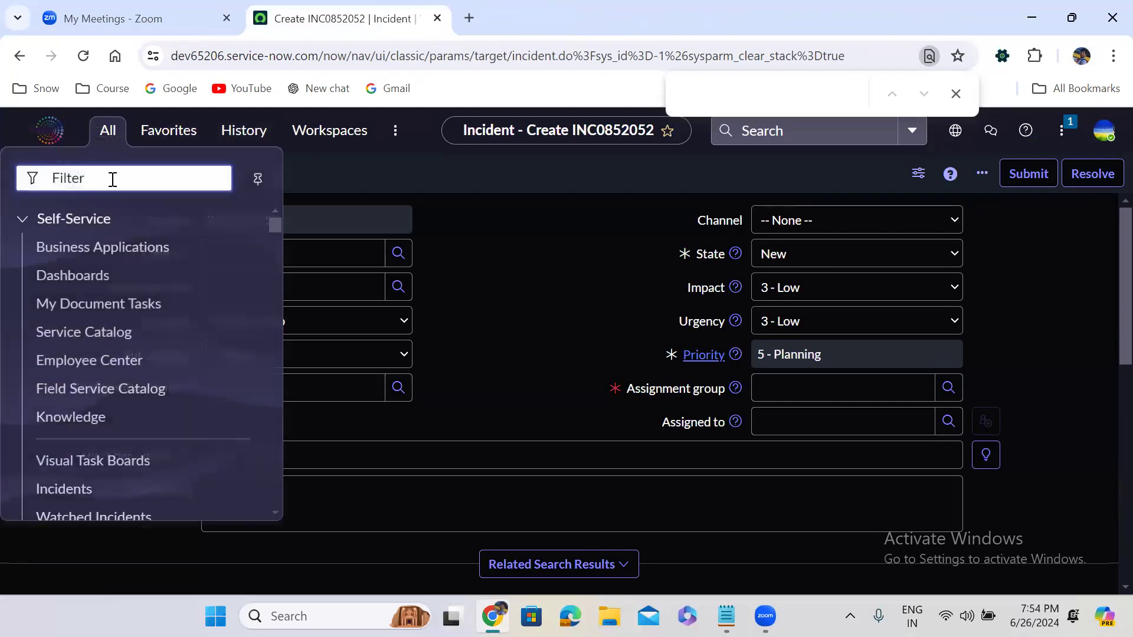
{"action": "type", "text": "sys "}
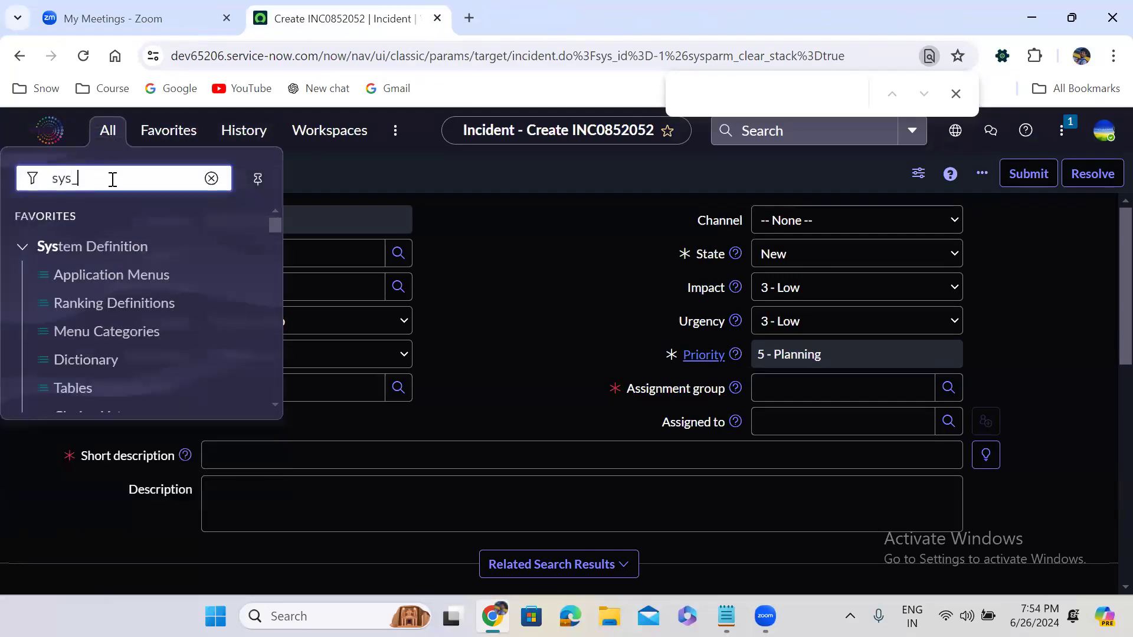
{"action": "type", "text": "user"}
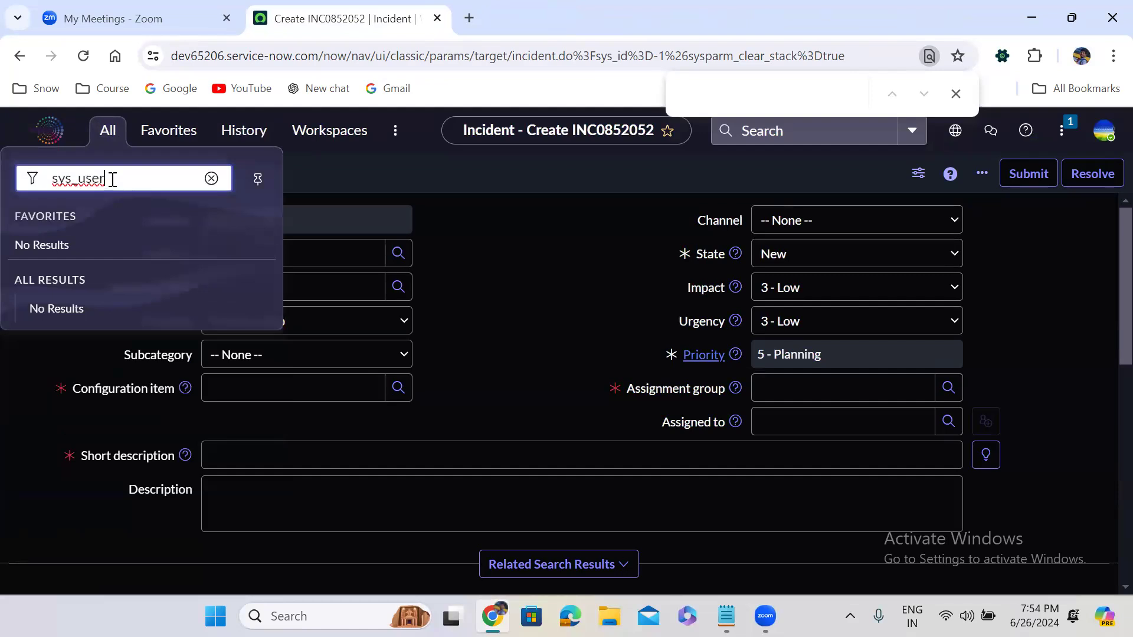
{"action": "type", "text": ".list"}
{"action": "key", "text": "Return"}
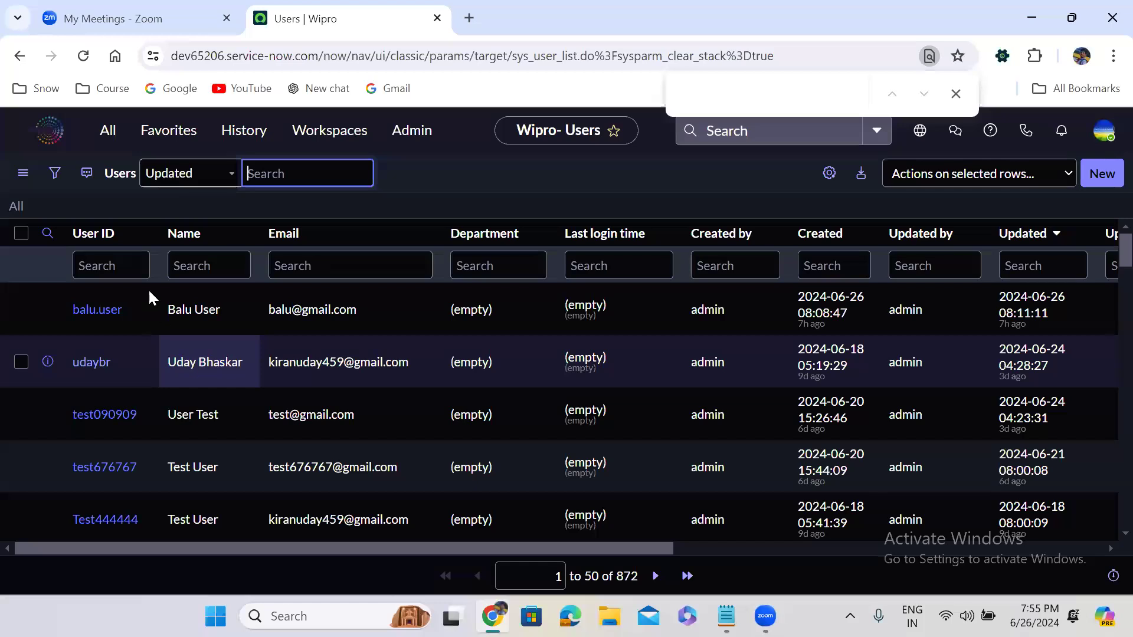
- Enter sys_user.LIST to open the 872-record Users list in a new tab
{"action": "left_click", "coordinate": [104, 129]}
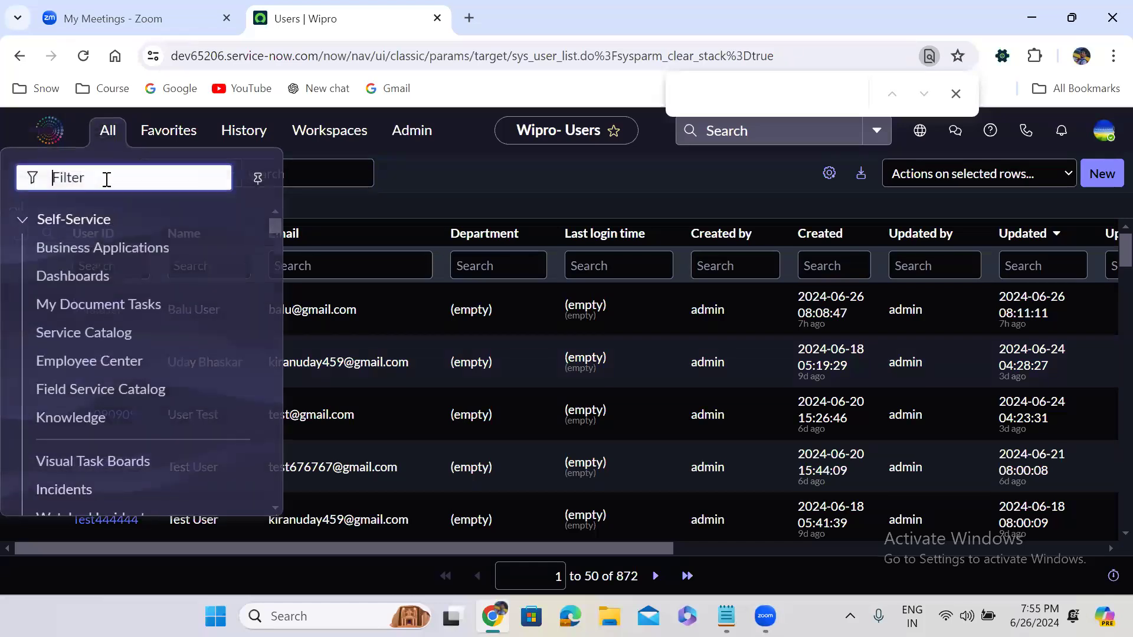
{"action": "type", "text": "sys"}
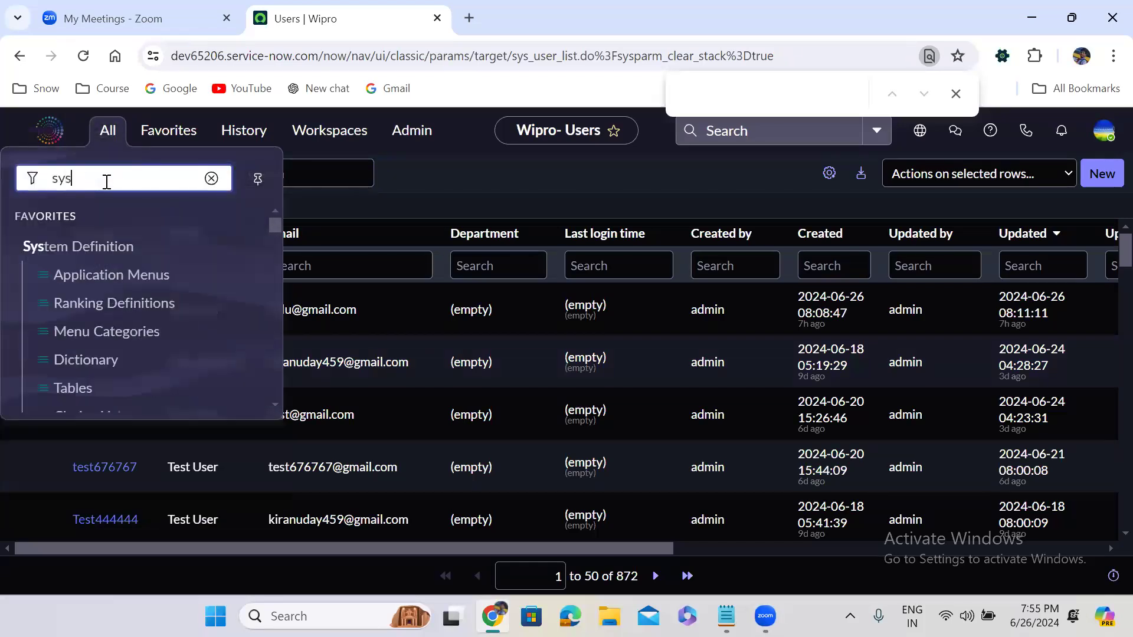
{"action": "type", "text": "_user"}
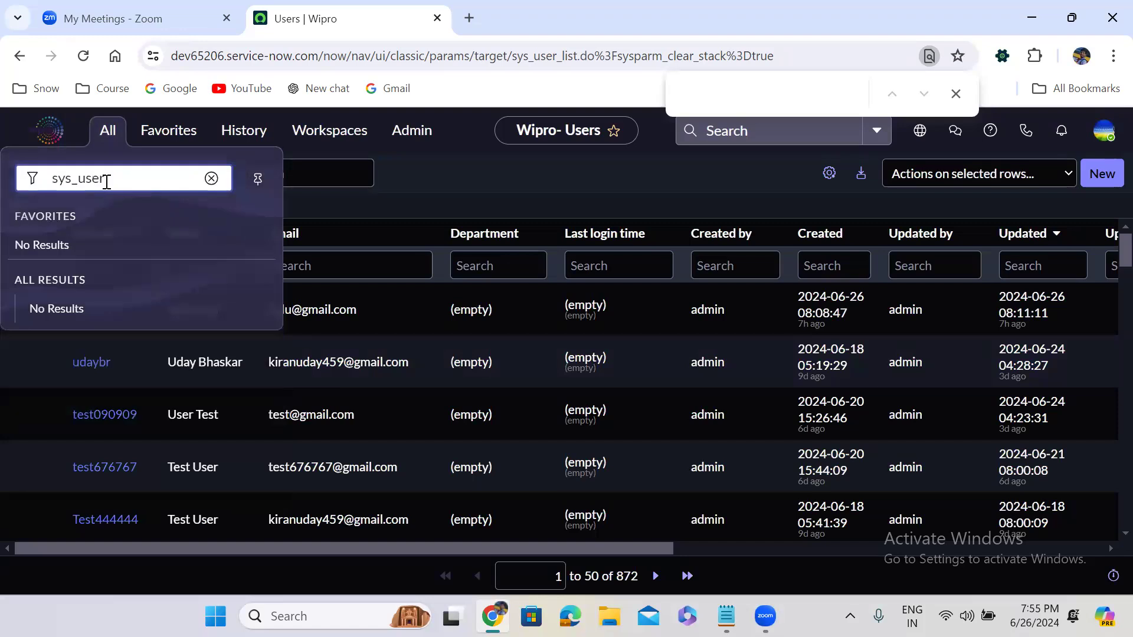
{"action": "type", "text": ".LIST"}
{"action": "key", "text": "Return"}
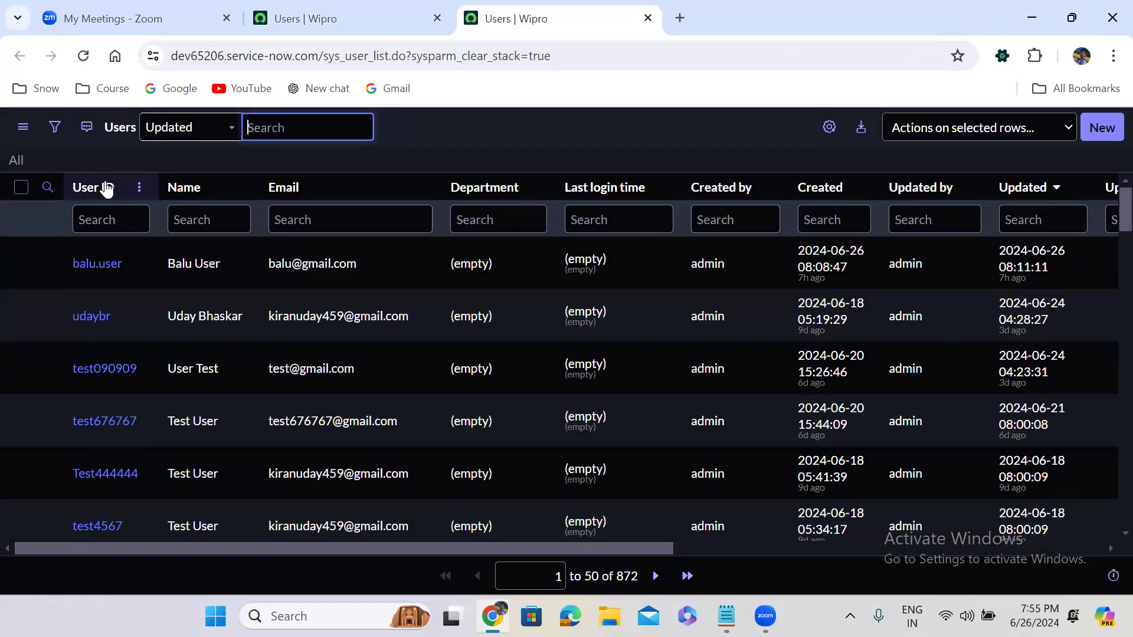
- Back in the main tab, load the Groups list with sys_user_group.list
{"action": "left_click", "coordinate": [295, 18]}
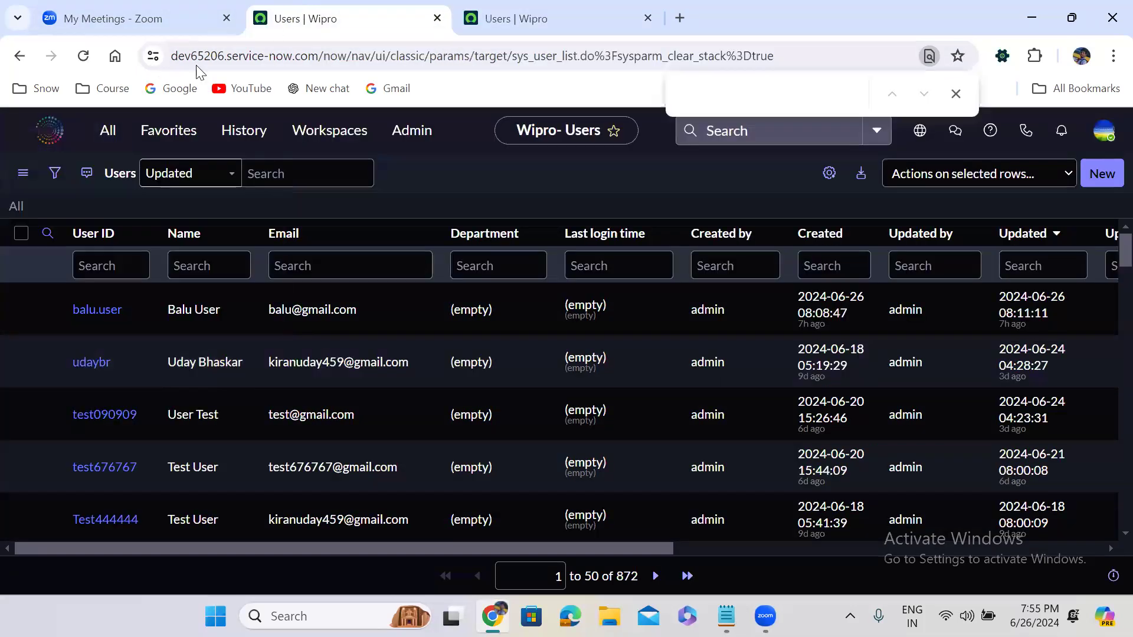
{"action": "left_click", "coordinate": [107, 129]}
{"action": "type", "text": "sys_user_"}
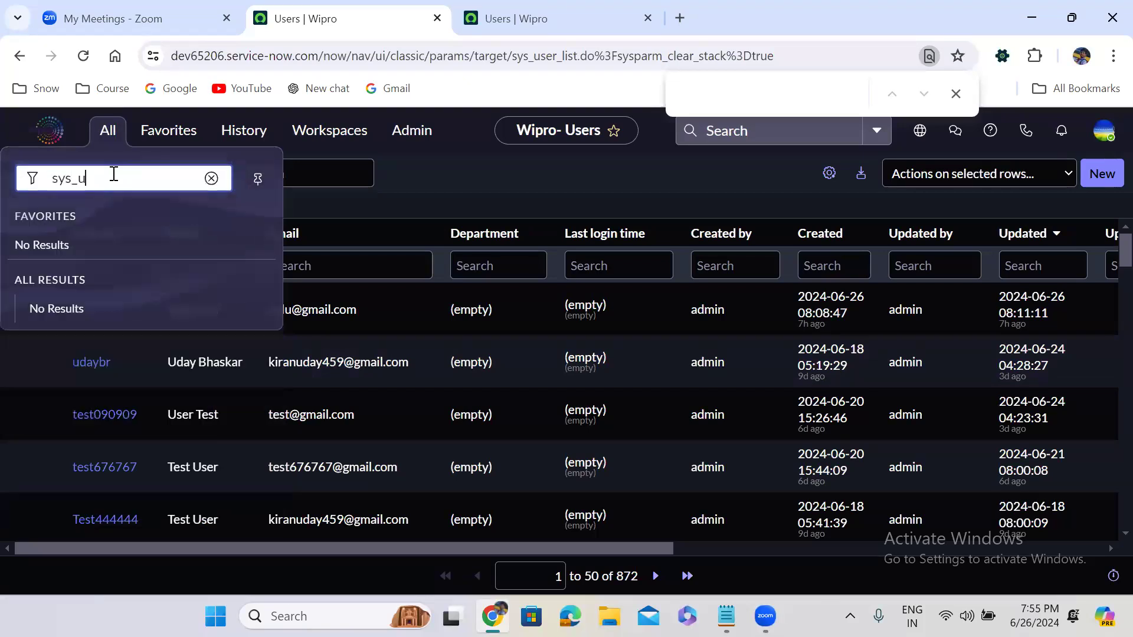
{"action": "type", "text": "group.list"}
{"action": "key", "text": "Return"}
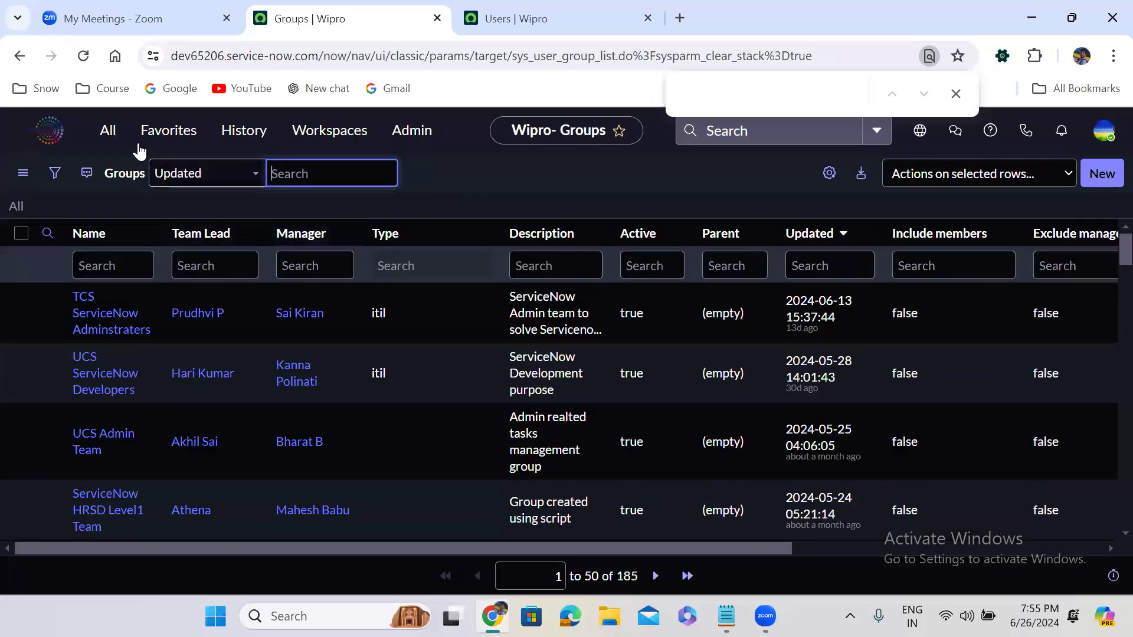
- Enter sys_user_group.LIST to open the 185-record Groups list in a new tab
{"action": "left_click", "coordinate": [107, 130]}
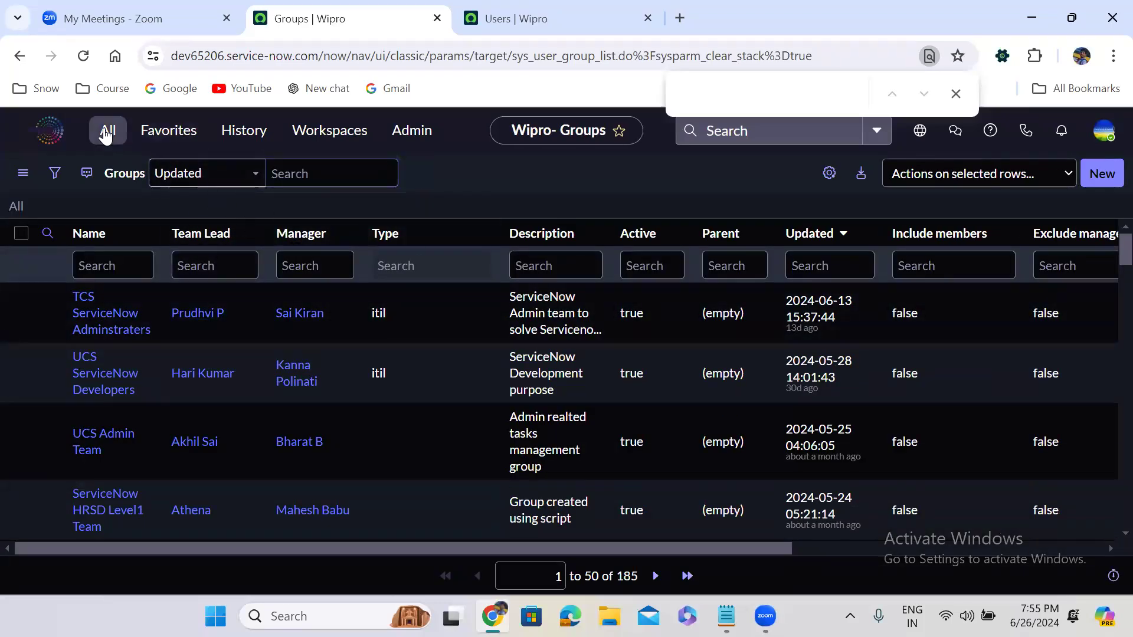
{"action": "type", "text": "sys"}
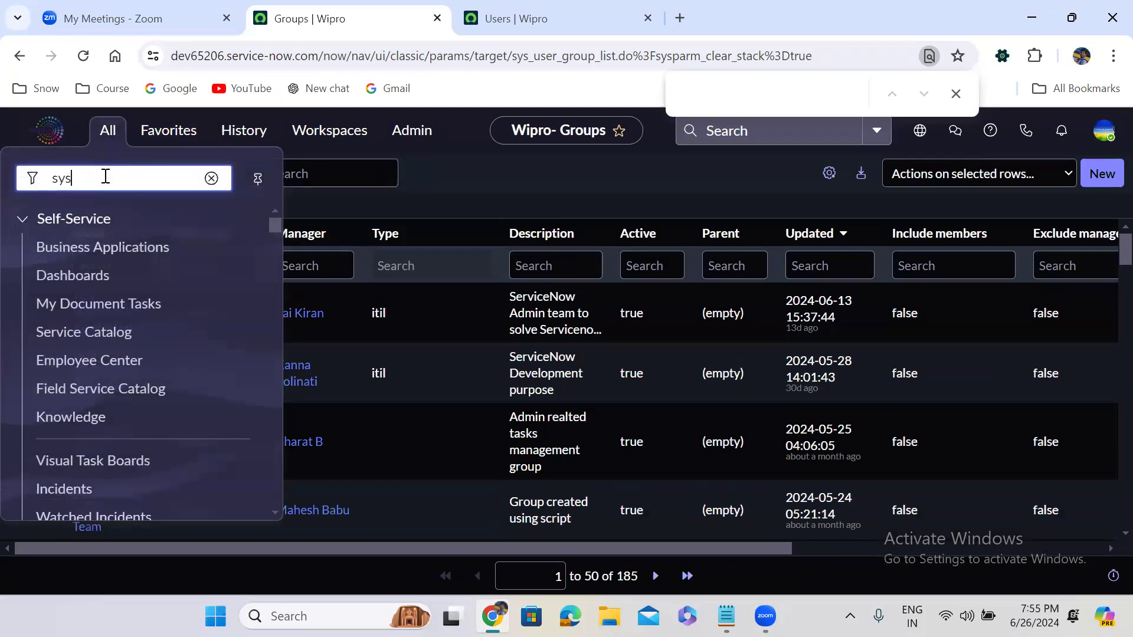
{"action": "type", "text": "_user"}
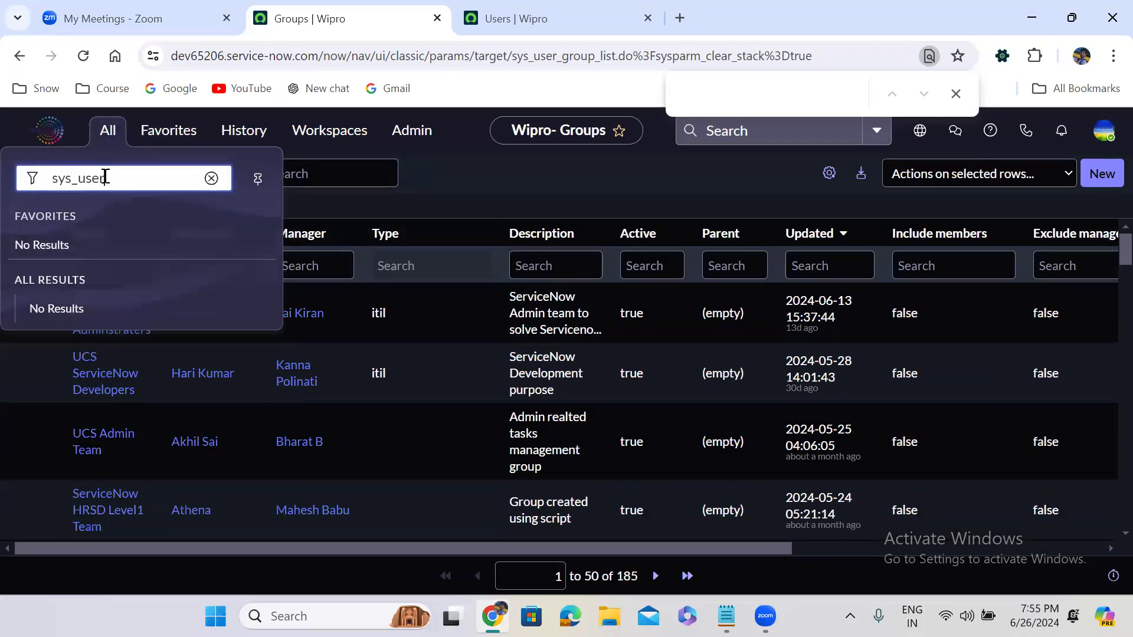
{"action": "type", "text": "_grou"}
{"action": "type", "text": "p.Ll"}
{"action": "type", "text": "ST"}
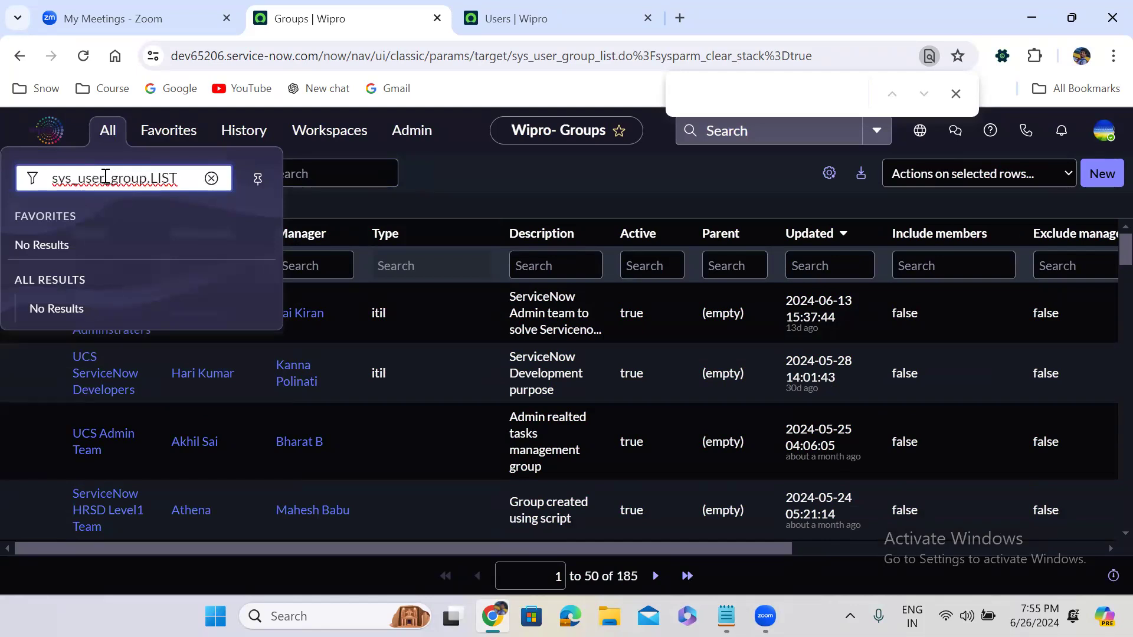
{"action": "key", "text": "Return"}
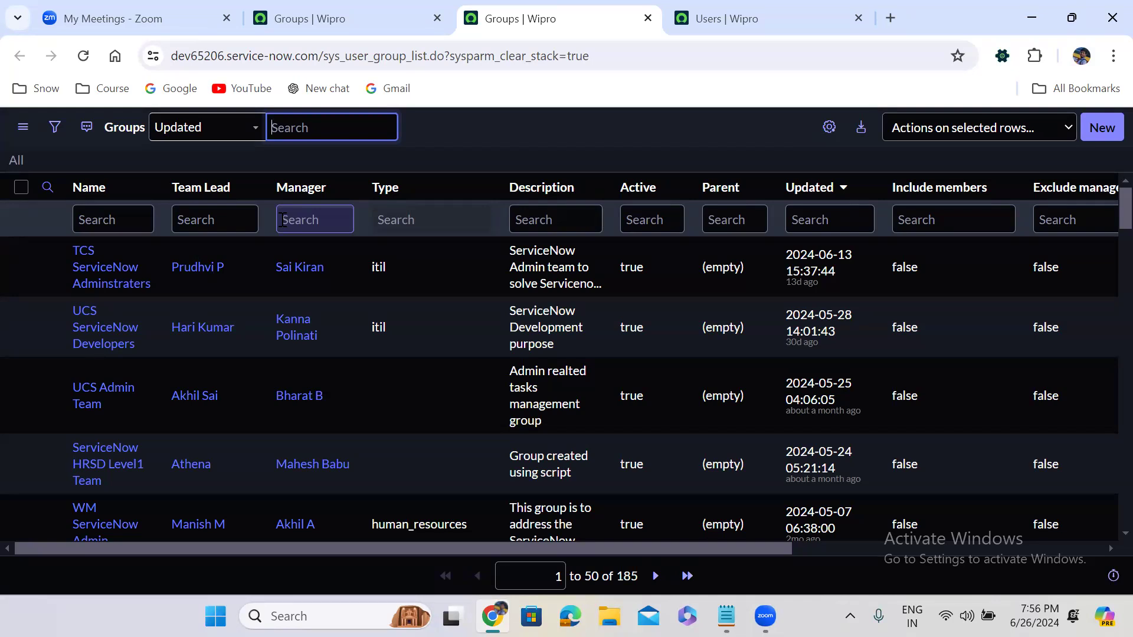
- Close all tabs to the right of the main Groups tab
{"action": "left_click", "coordinate": [421, 13]}
{"action": "right_click", "coordinate": [417, 11]}
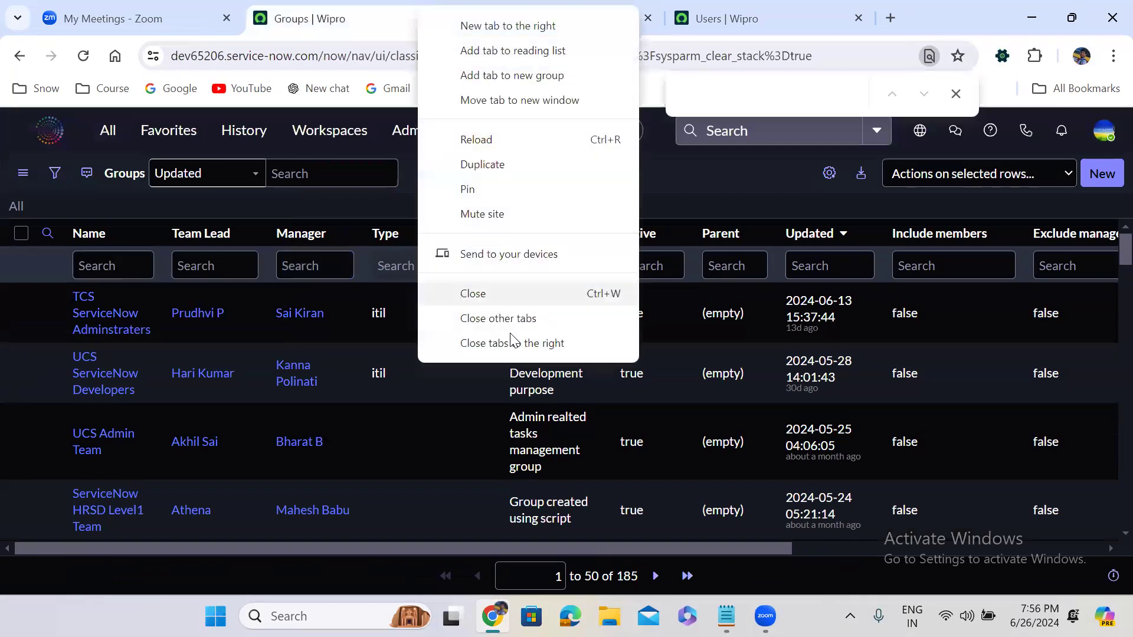
{"action": "left_click", "coordinate": [509, 343]}
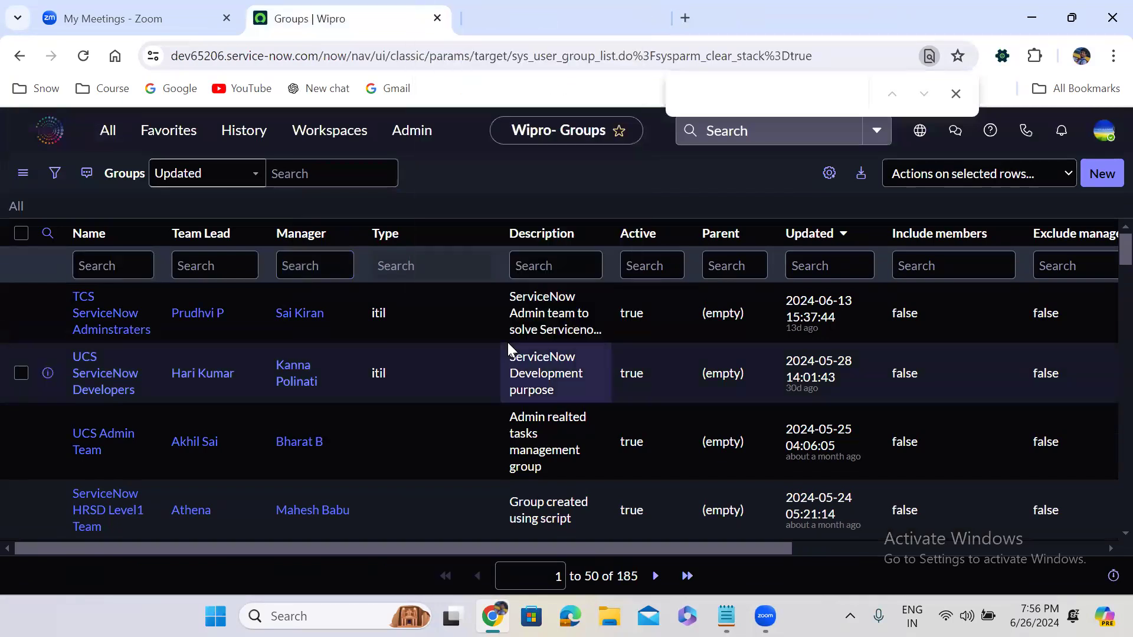
- Enter sys_user.filter to show the Users list in filter-only mode
{"action": "left_click", "coordinate": [110, 134]}
{"action": "type", "text": "sy"}
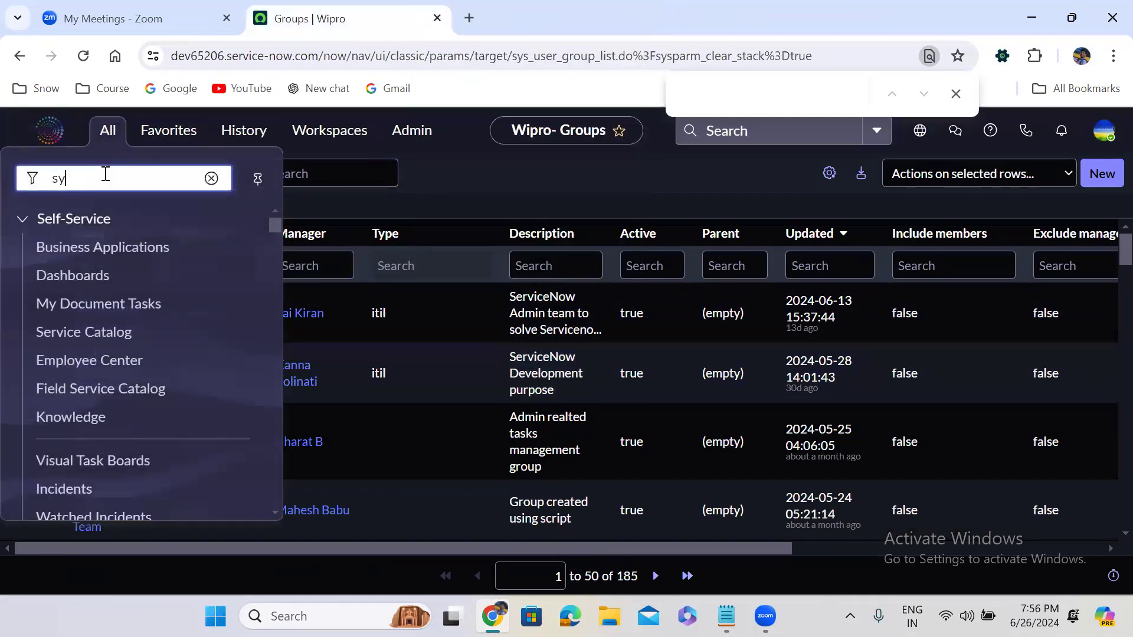
{"action": "type", "text": "s_user"}
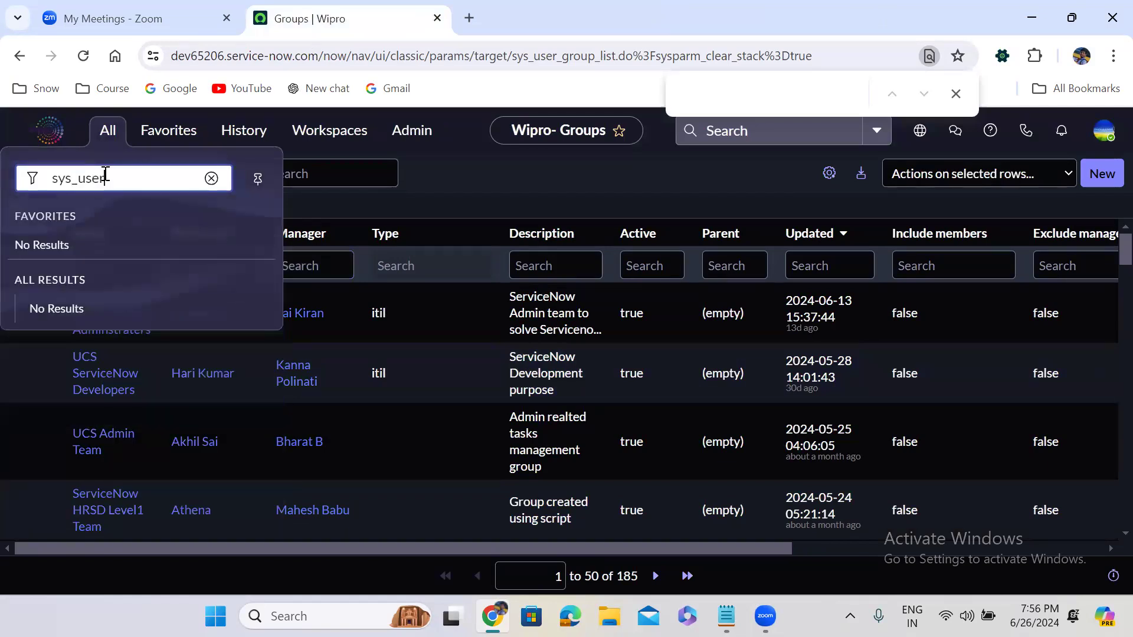
{"action": "type", "text": "_filter"}
{"action": "key", "text": "Return"}
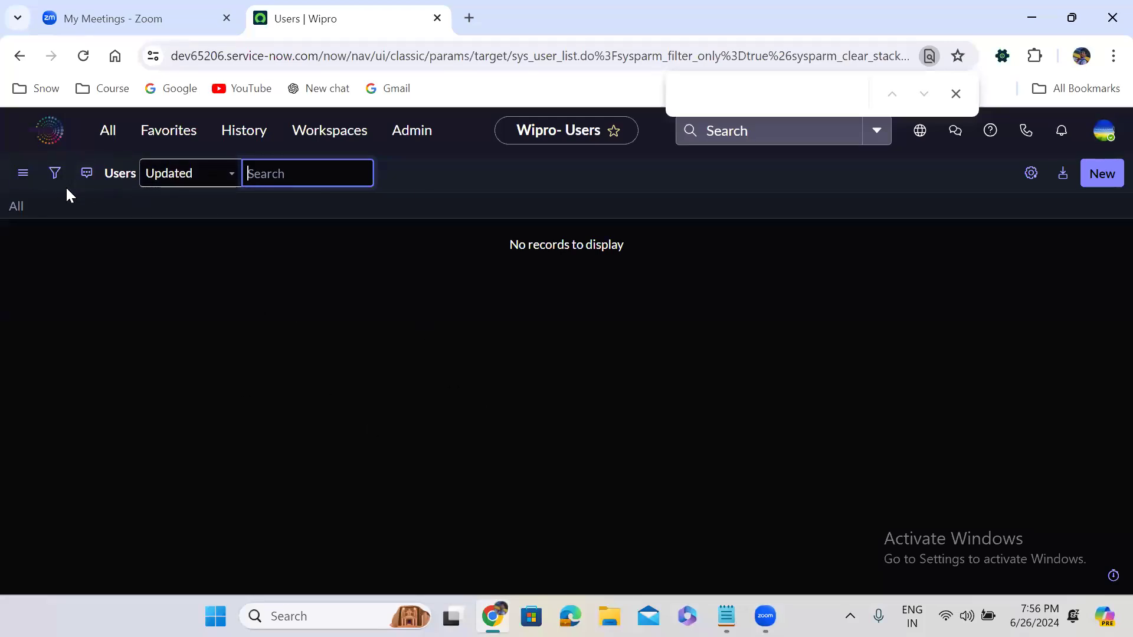
- Try incident.LIST in a new tab, then close the stalled loading incident_list tab
{"action": "left_click", "coordinate": [108, 130]}
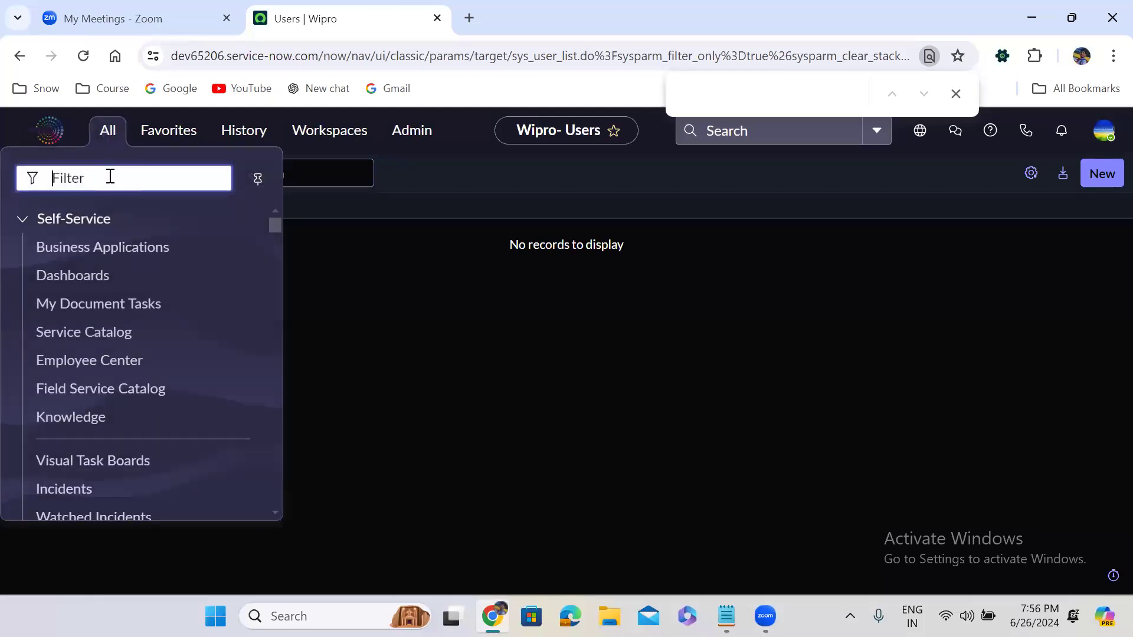
{"action": "type", "text": "inciden"}
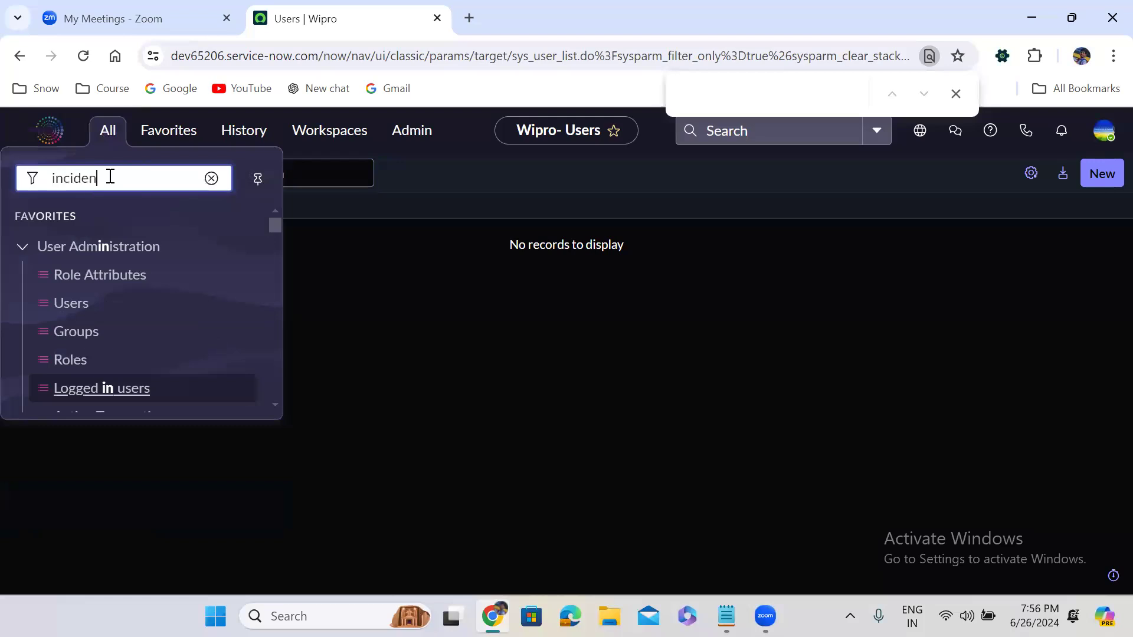
{"action": "type", "text": "t.LIST"}
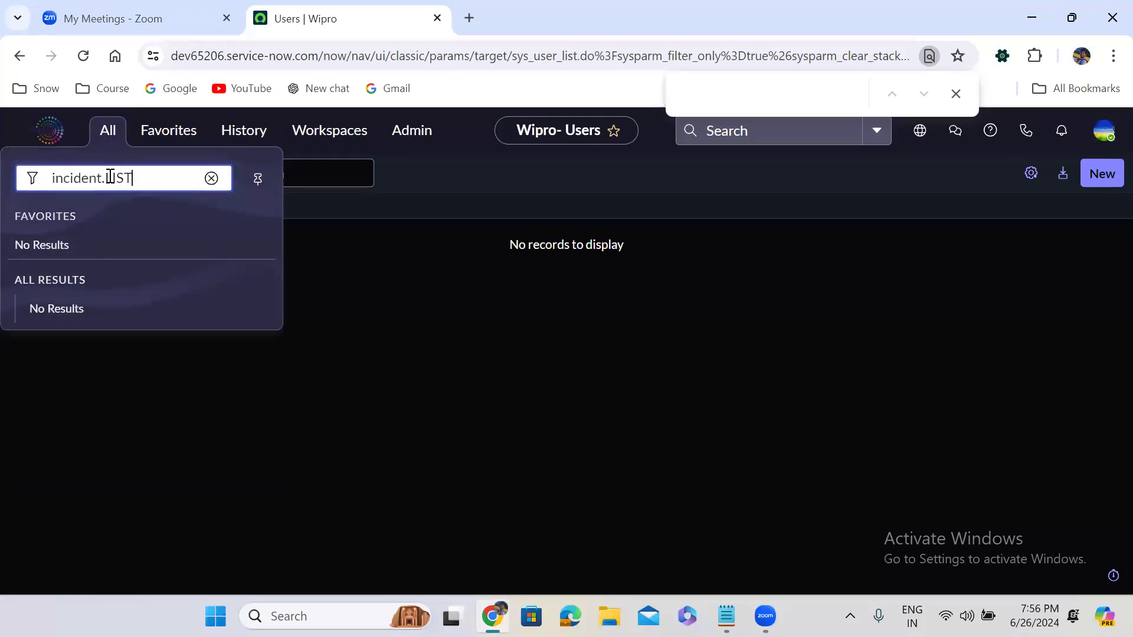
{"action": "key", "text": "Return"}
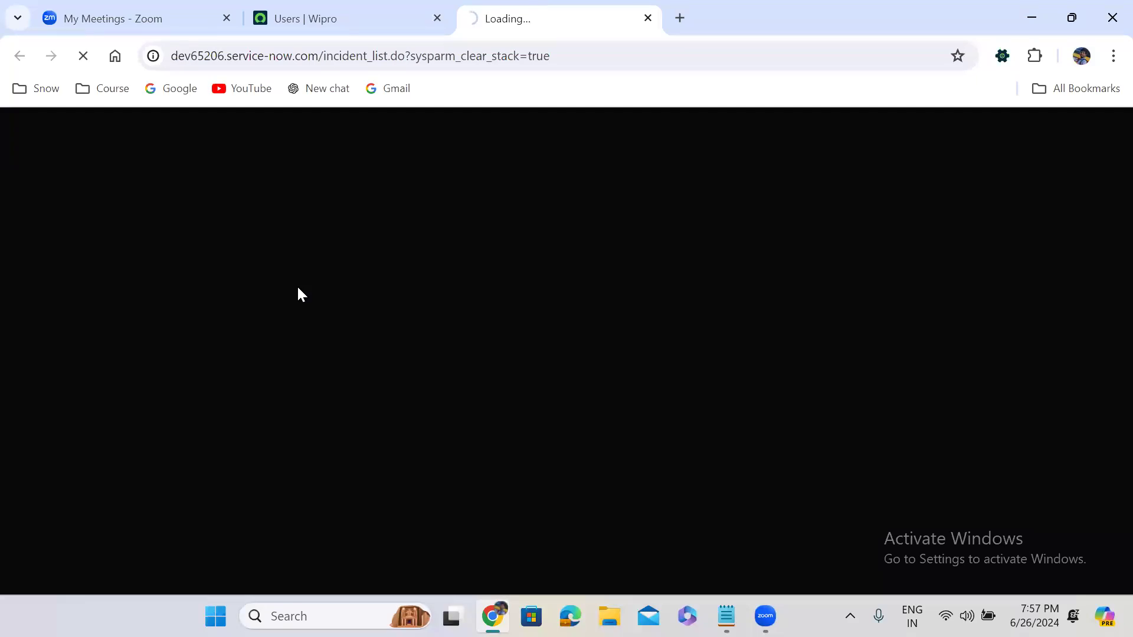
{"action": "left_click", "coordinate": [647, 18]}
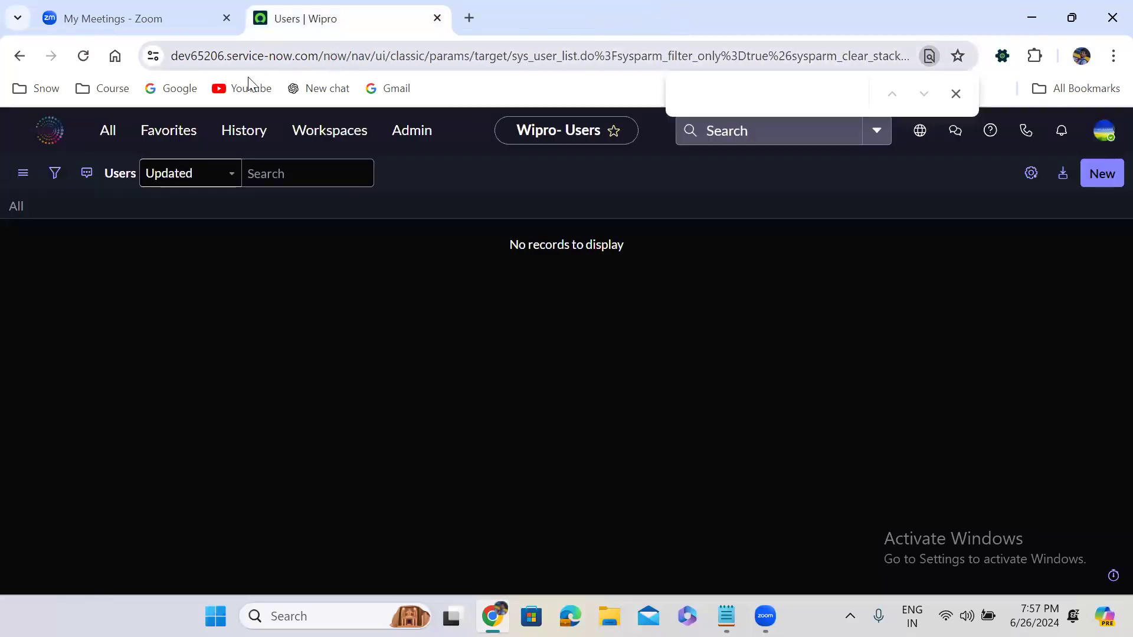
- Enter incident.FILTER to open the Incident list in filter-only mode in a new tab
{"action": "left_click", "coordinate": [105, 147]}
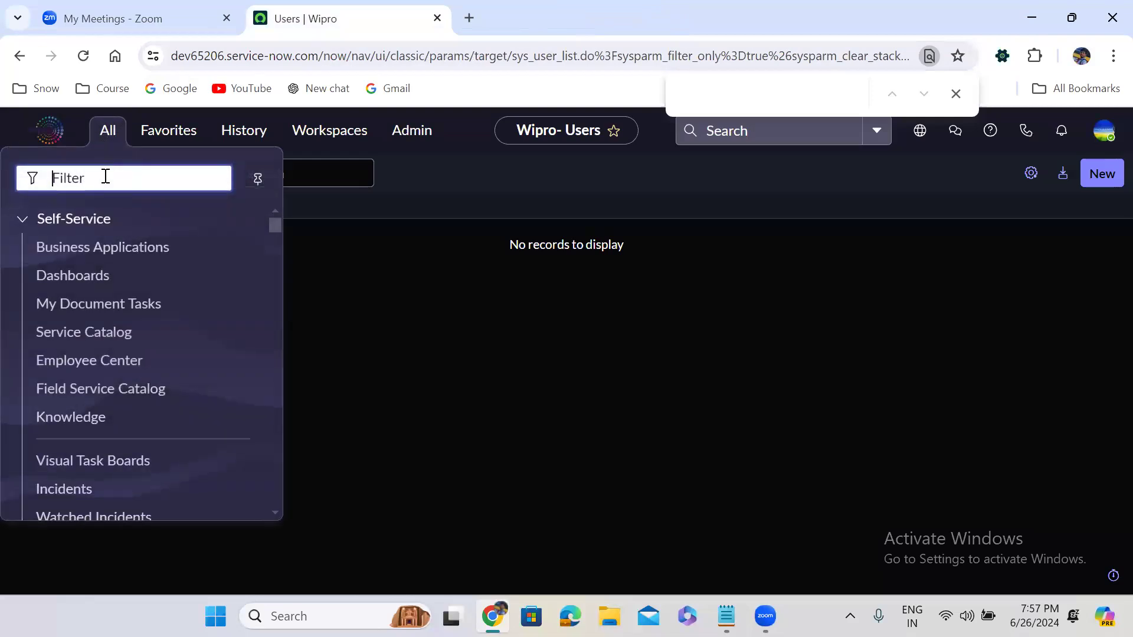
{"action": "type", "text": "in"}
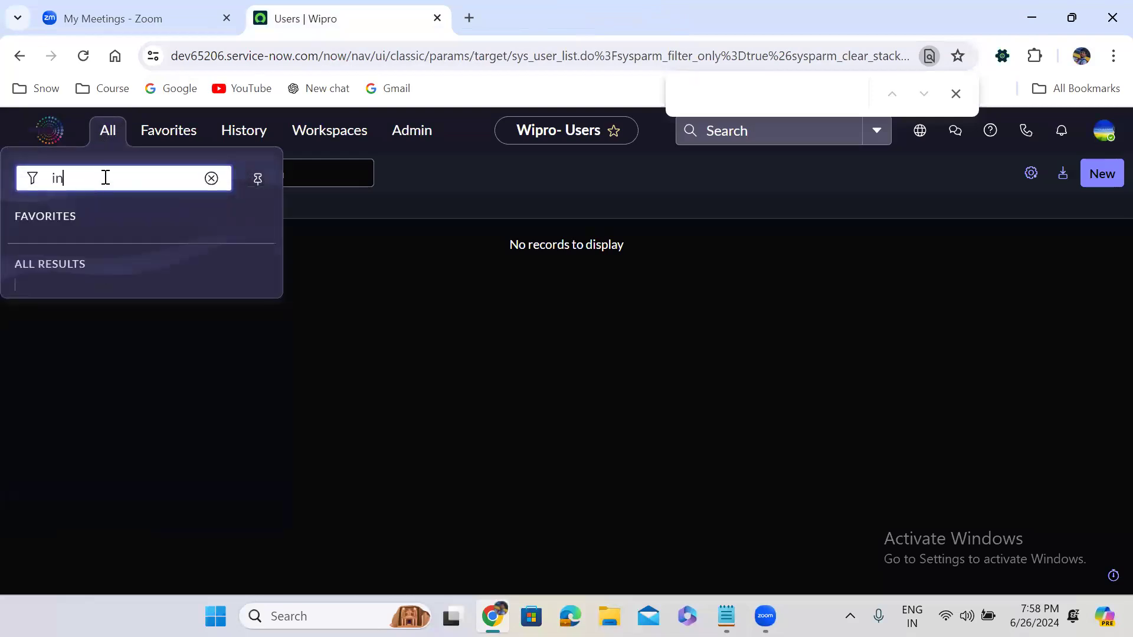
{"action": "type", "text": "cident"}
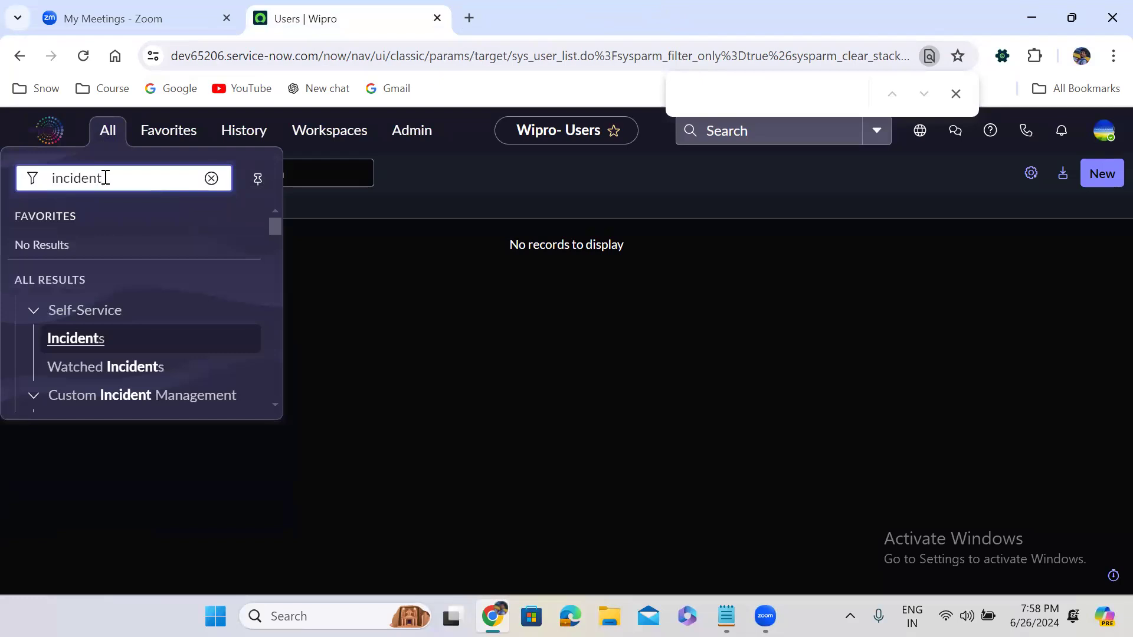
{"action": "type", "text": " filter"}
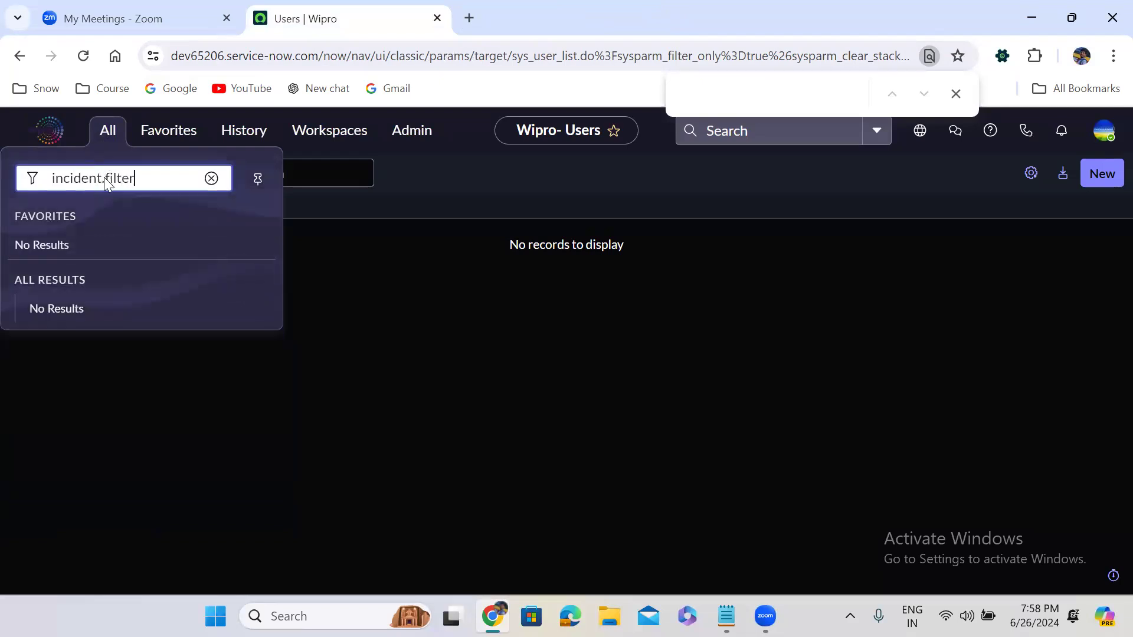
{"action": "key", "text": "Return"}
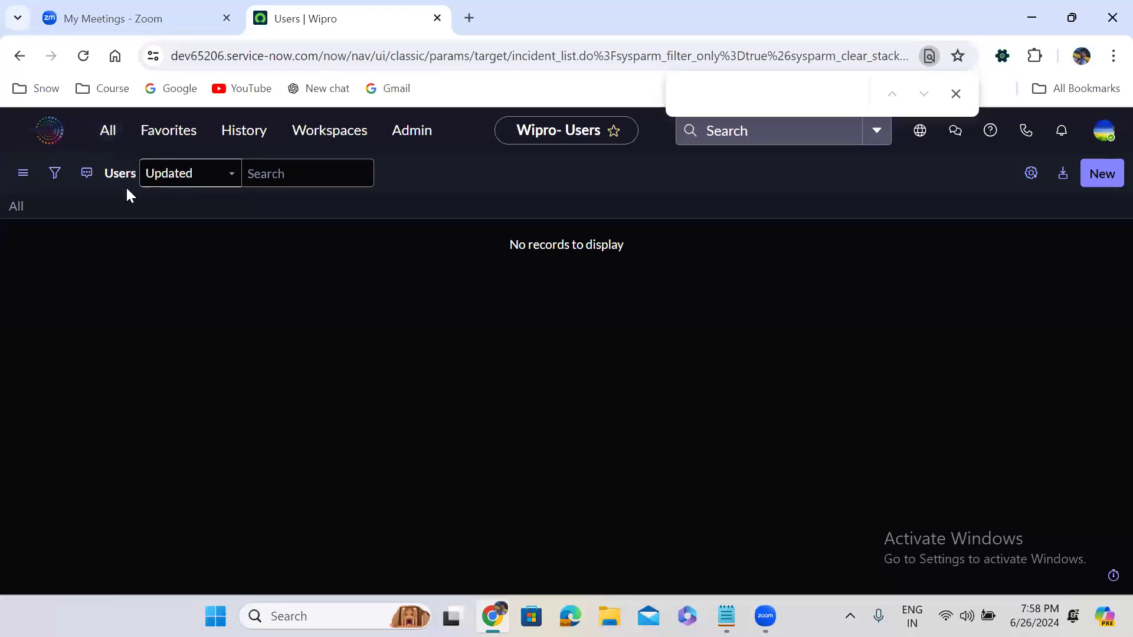
{"action": "left_click", "coordinate": [112, 137]}
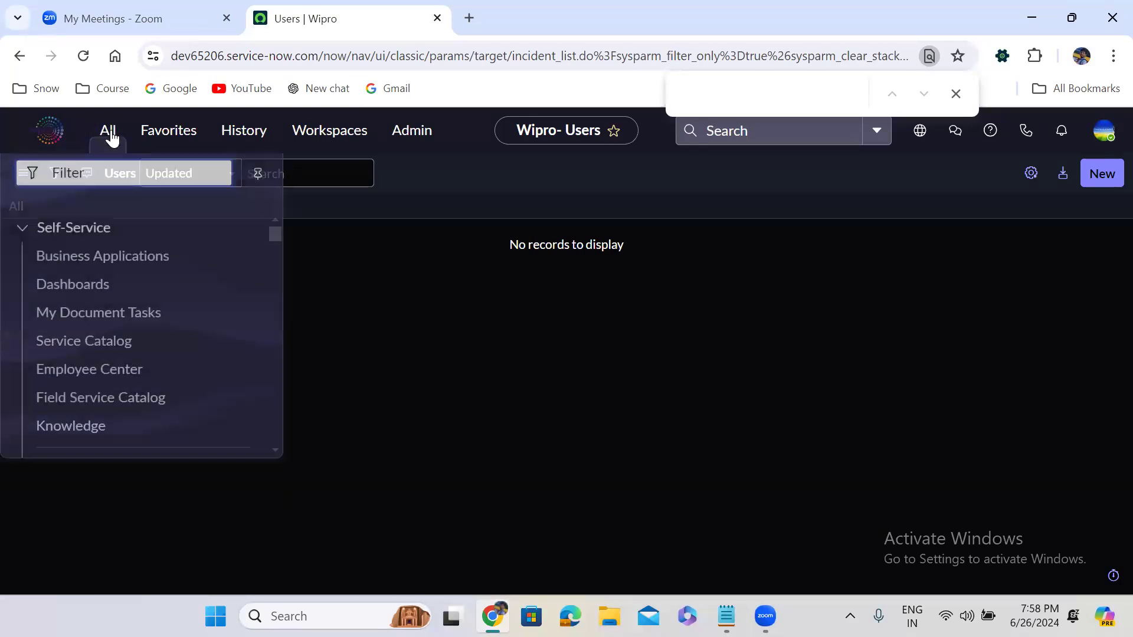
{"action": "type", "text": "in"}
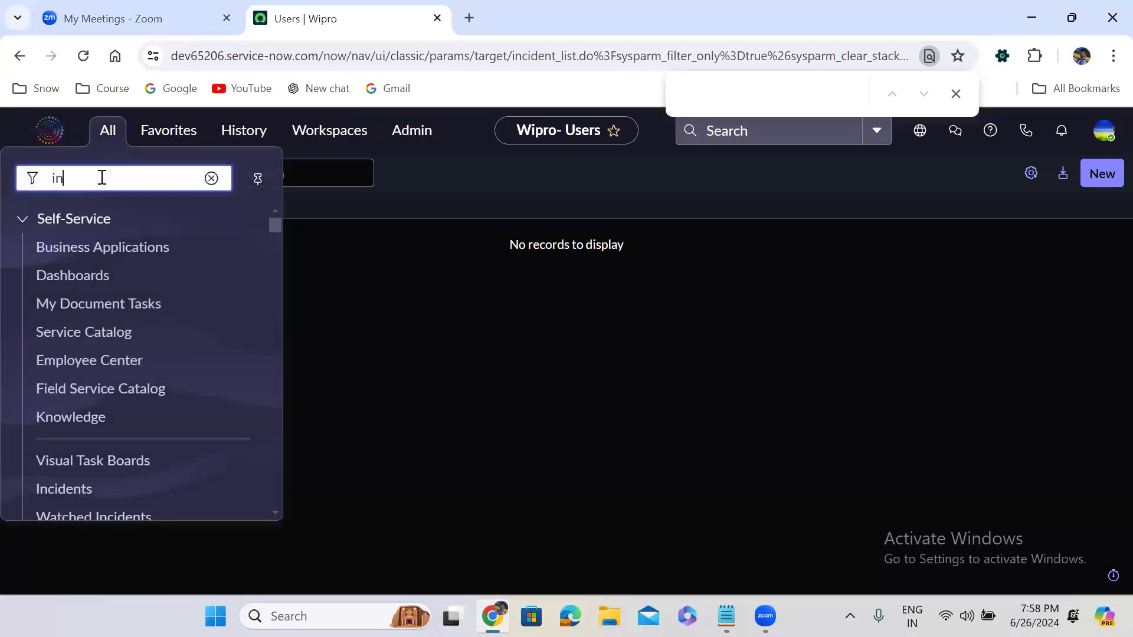
{"action": "type", "text": "cident"}
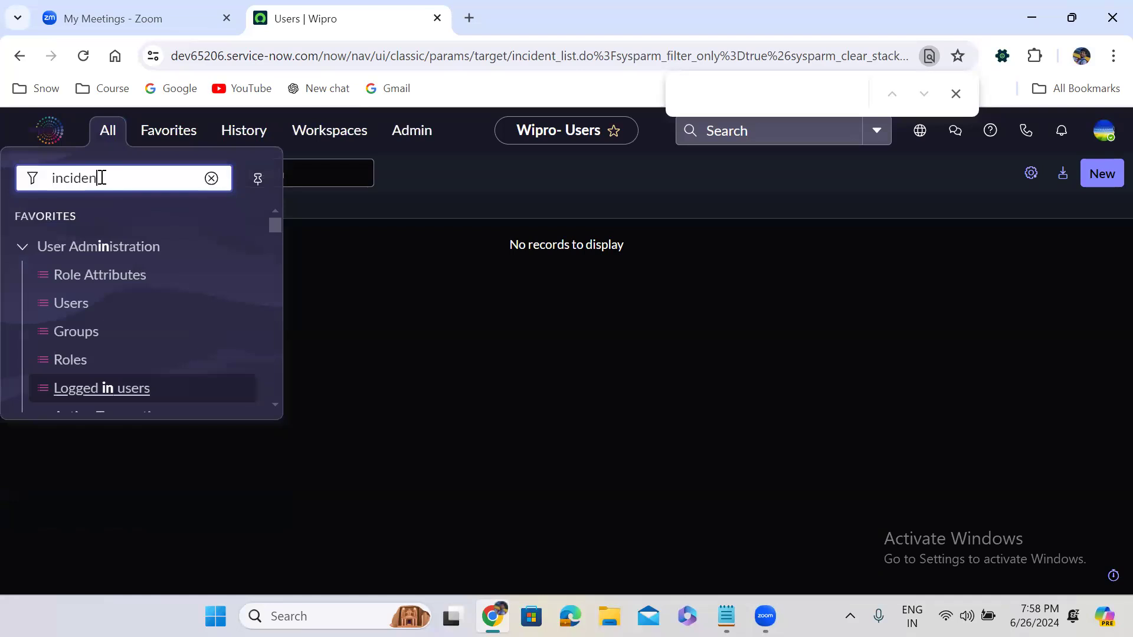
{"action": "type", "text": "filter"}
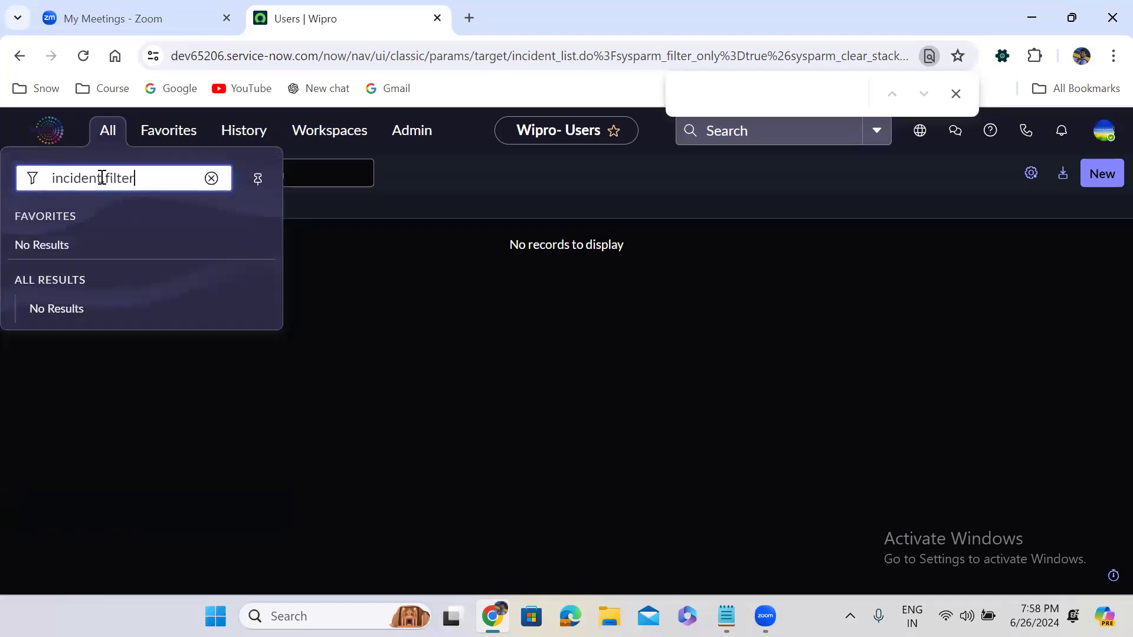
{"action": "key", "text": "Escape"}
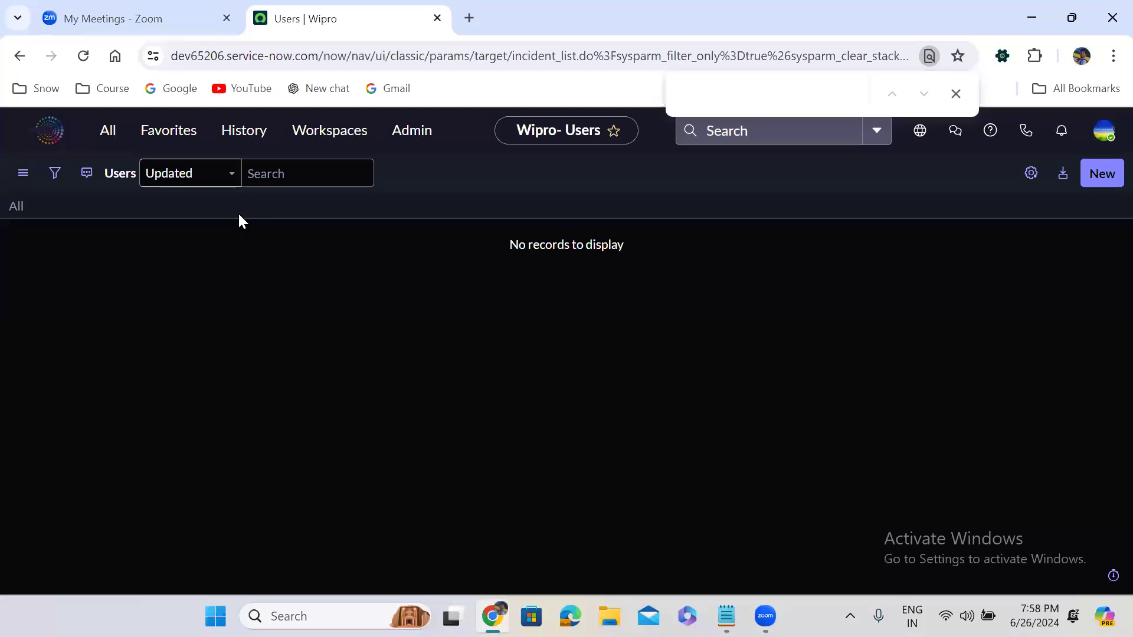
{"action": "left_click", "coordinate": [108, 139]}
{"action": "type", "text": "incide"}
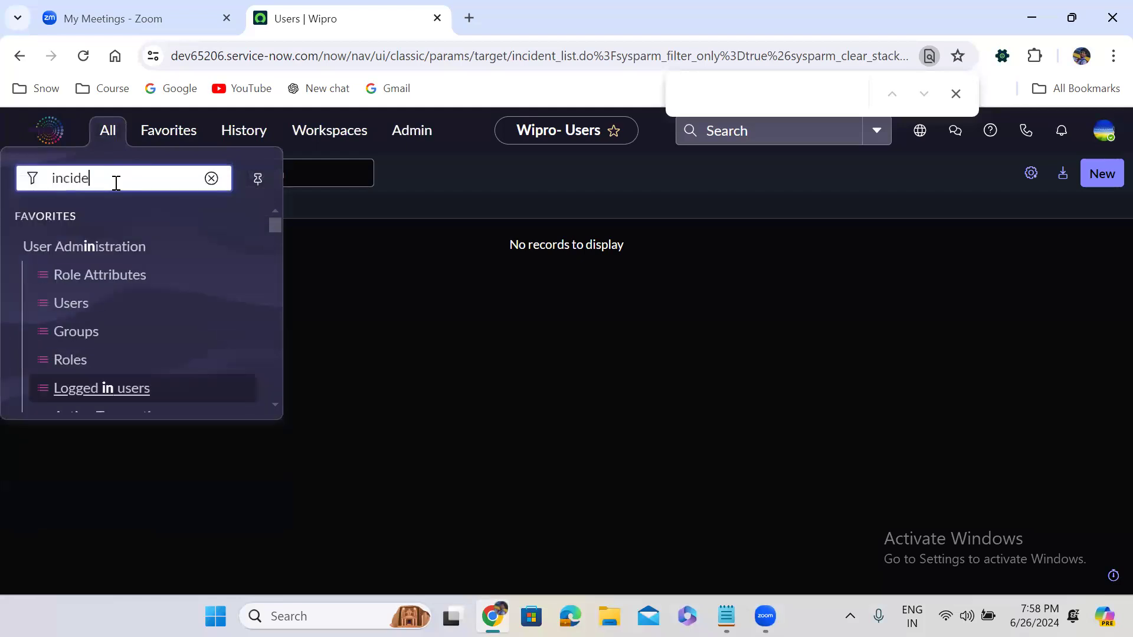
{"action": "type", "text": "nt.FILTER"}
{"action": "key", "text": "Return"}
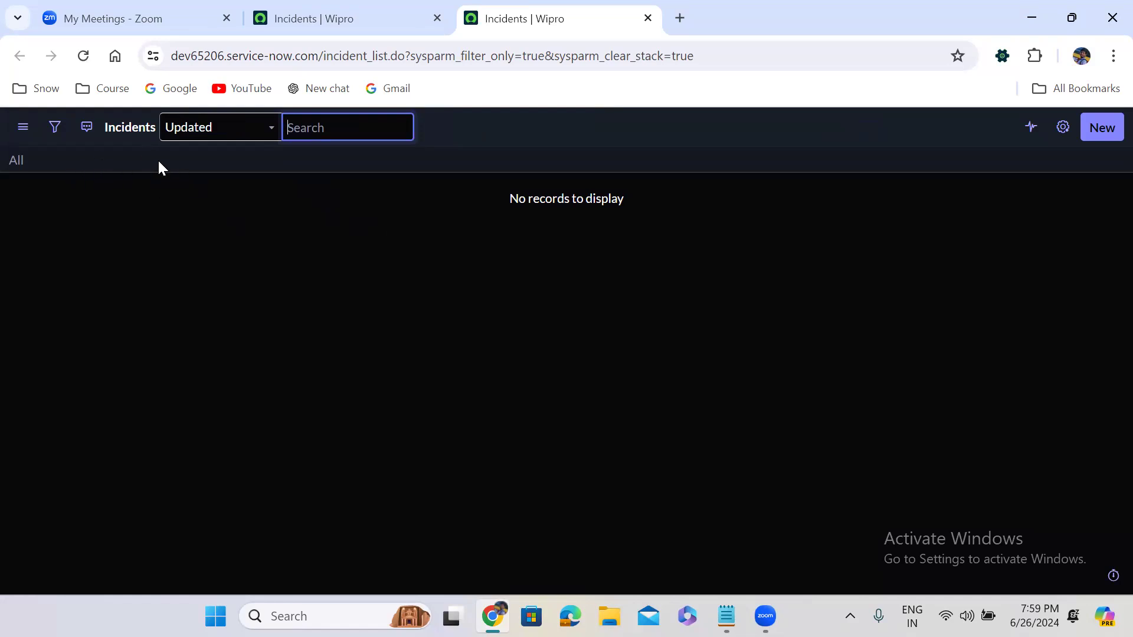
- Return to the full-interface Incidents | Wipro tab
{"action": "left_click", "coordinate": [295, 13]}
- Filter the Incident list to Caller is the selected user, returning 5 closed incidents
{"action": "left_click", "coordinate": [55, 174]}
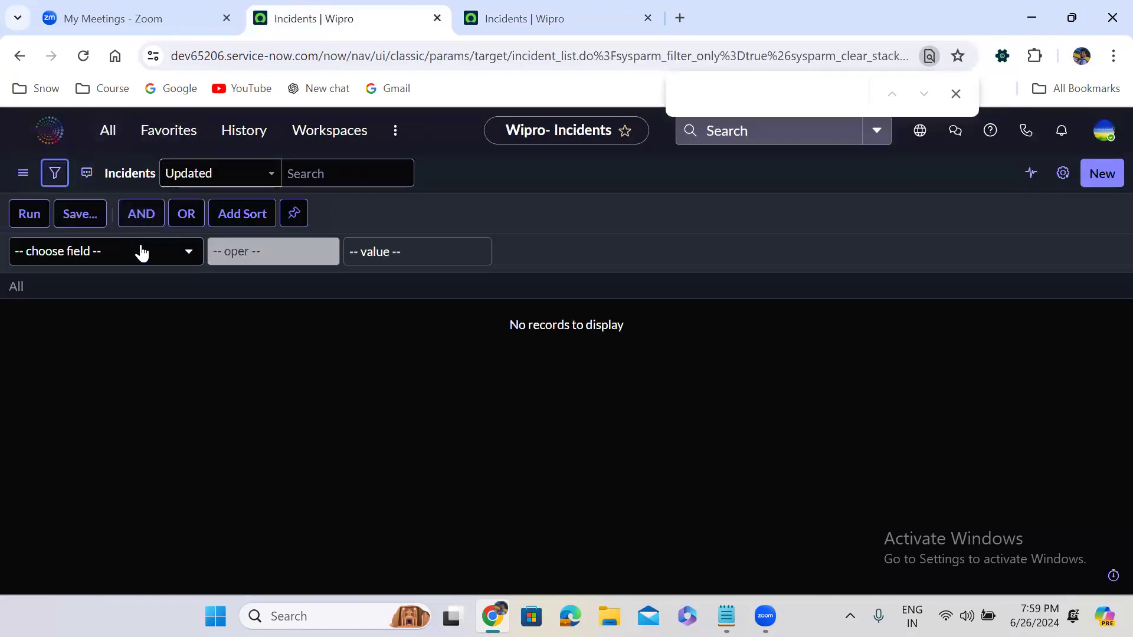
{"action": "left_click", "coordinate": [142, 251]}
{"action": "type", "text": "name"}
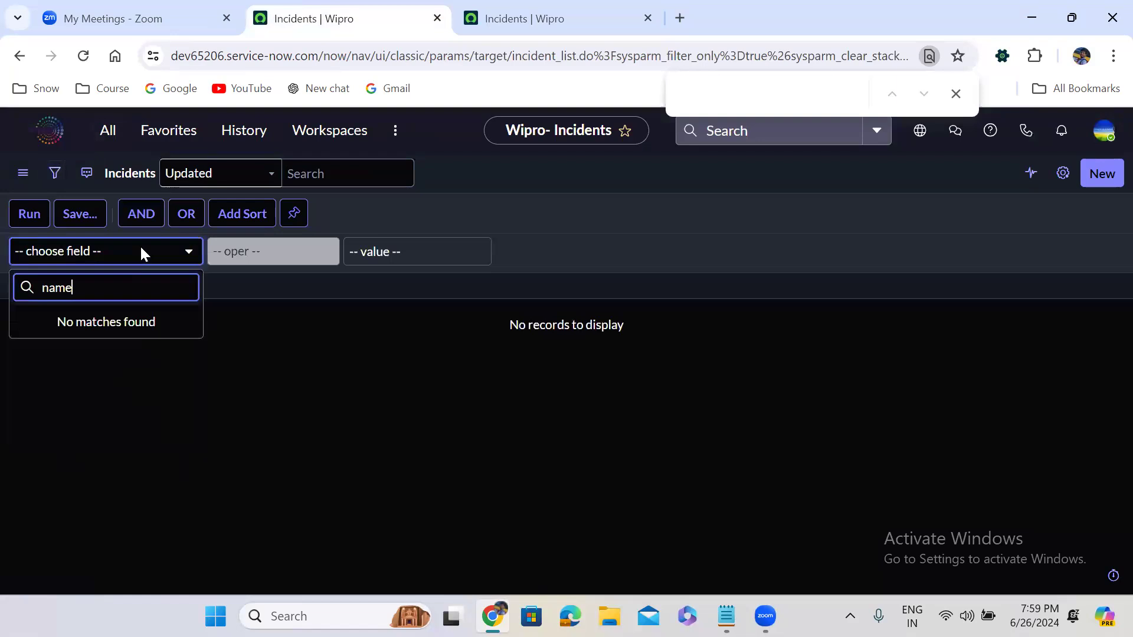
{"action": "key", "text": "BackSpace"}
{"action": "key", "text": "BackSpace"}
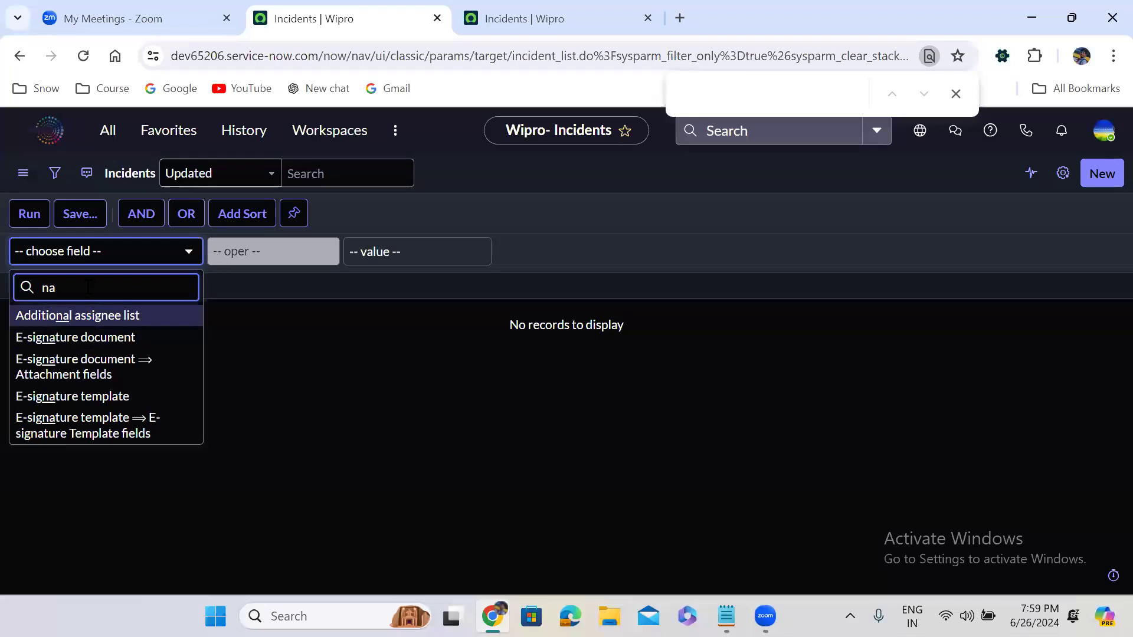
{"action": "key", "text": "BackSpace"}
{"action": "key", "text": "BackSpace"}
{"action": "type", "text": "caller"}
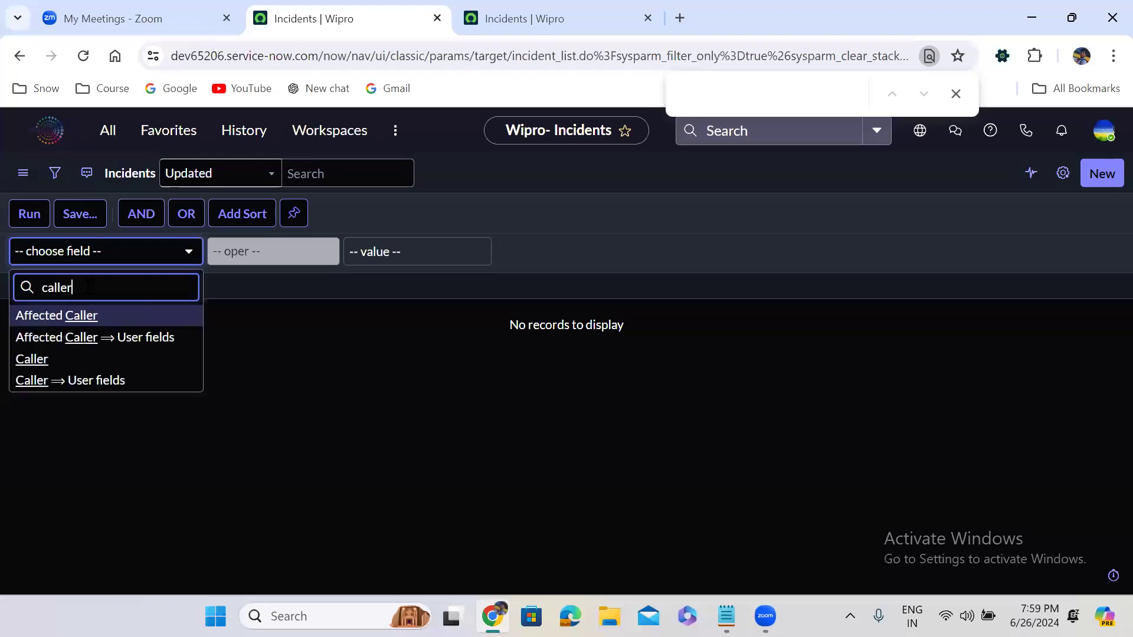
{"action": "left_click", "coordinate": [96, 358]}
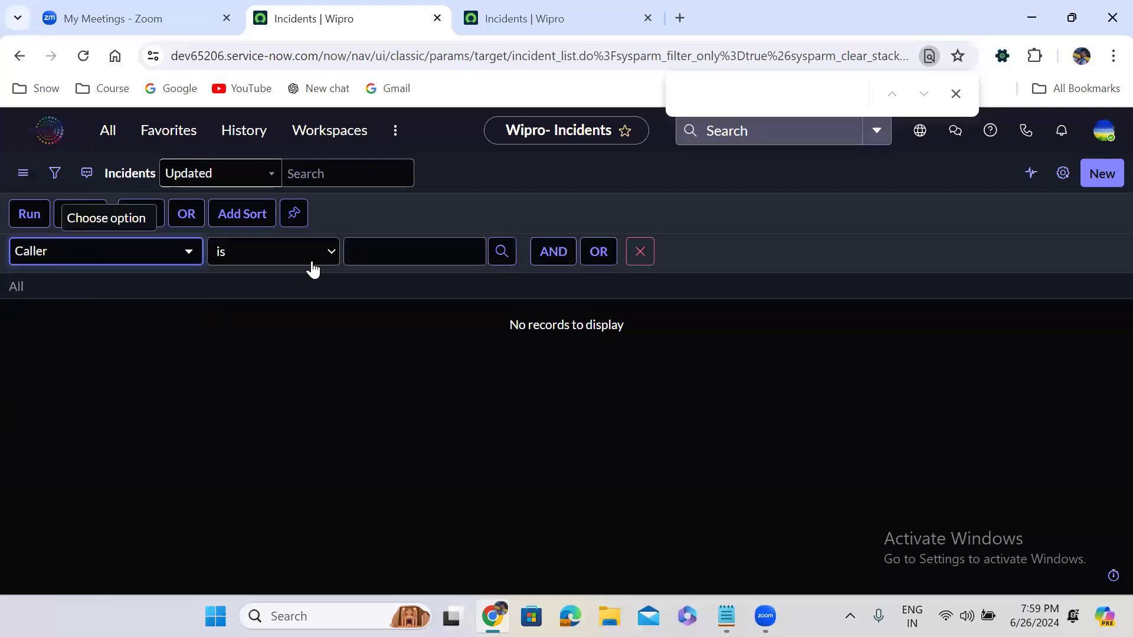
{"action": "left_click", "coordinate": [363, 246]}
{"action": "type", "text": "abel"}
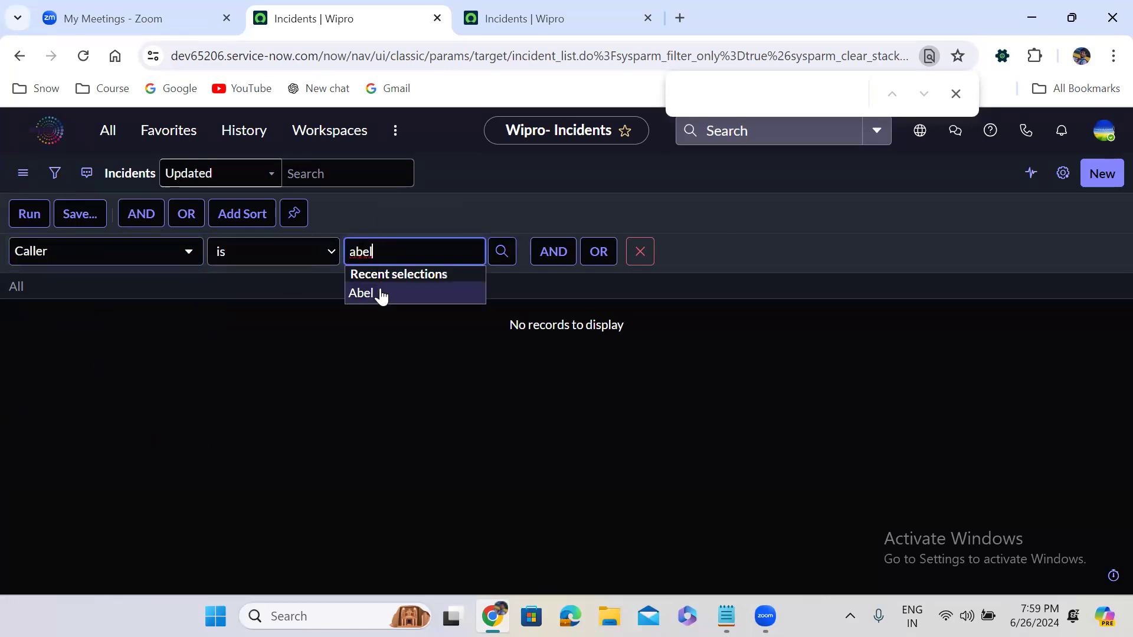
{"action": "left_click", "coordinate": [379, 294]}
{"action": "left_click", "coordinate": [16, 220]}
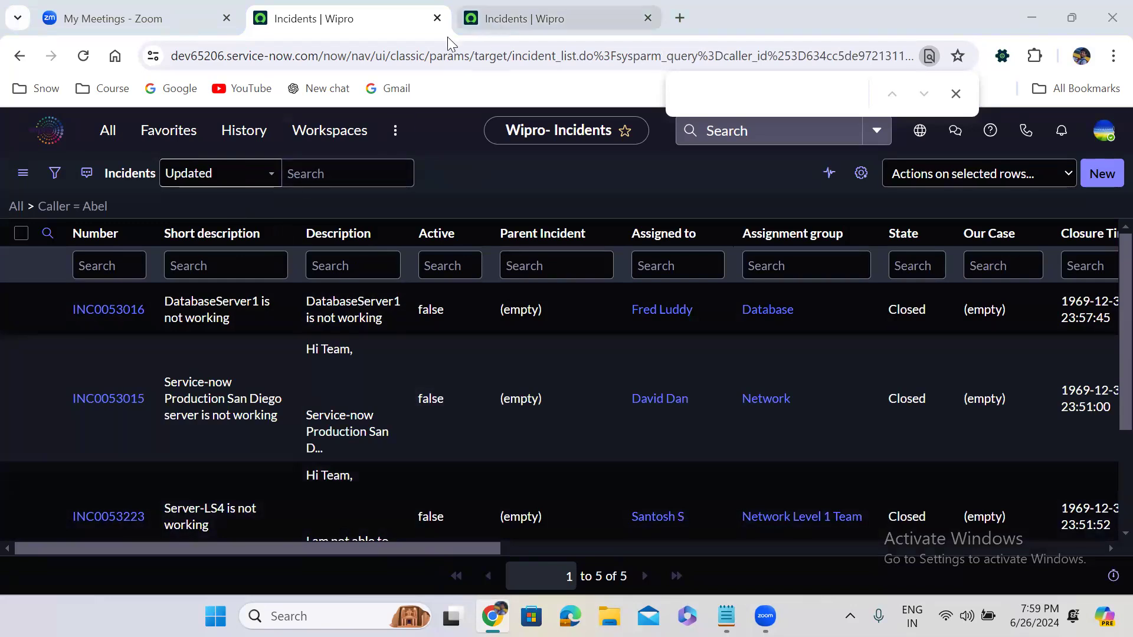
{"action": "left_click", "coordinate": [108, 130]}
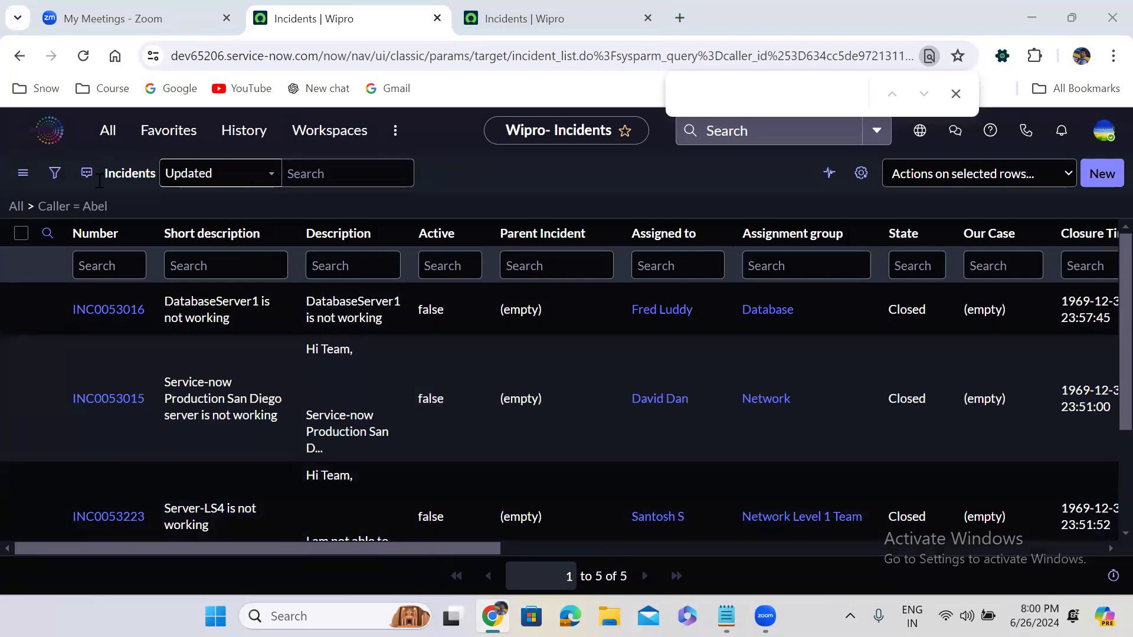
- Load sys_user.filter, then enter sys_user.FILTER to open the filter-only Users list in a new tab
{"action": "type", "text": "sys"}
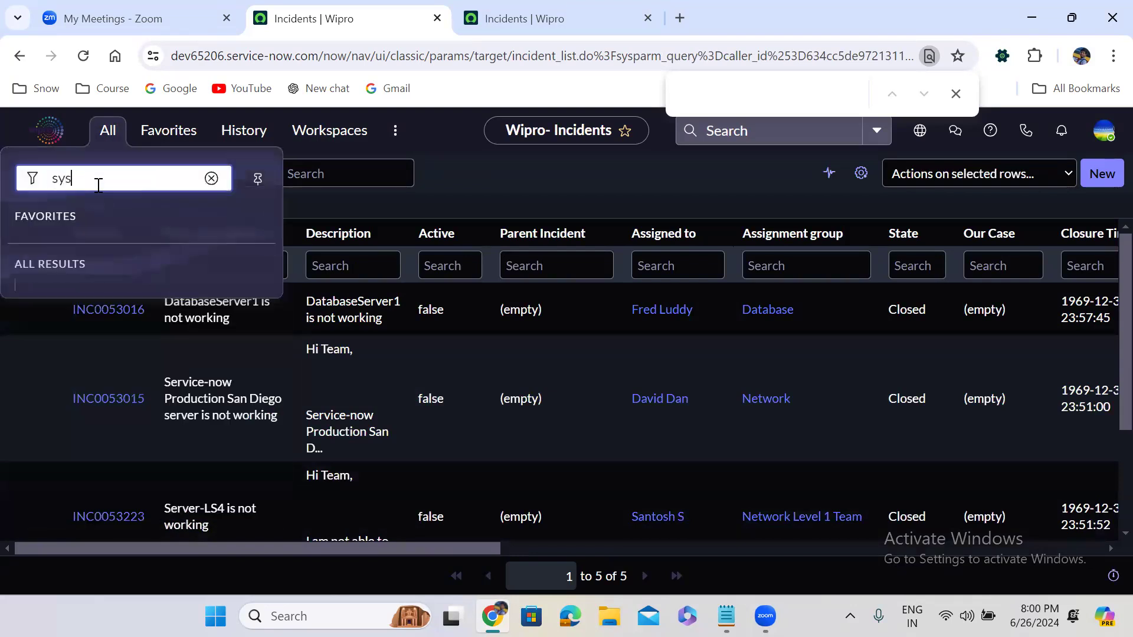
{"action": "type", "text": "_user.filter"}
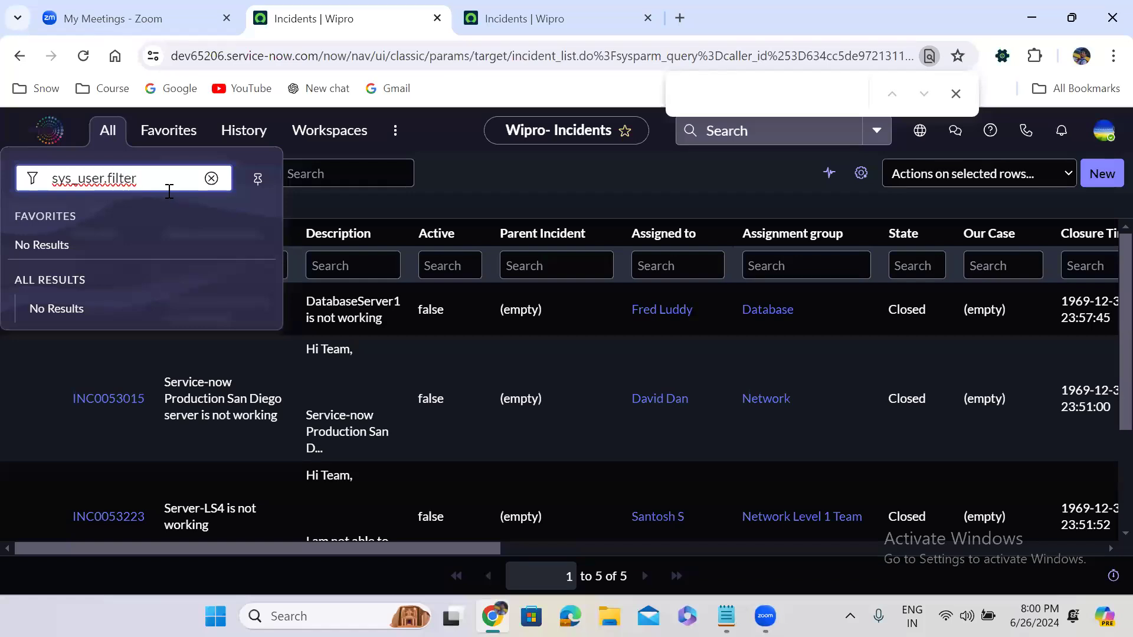
{"action": "key", "text": "Return"}
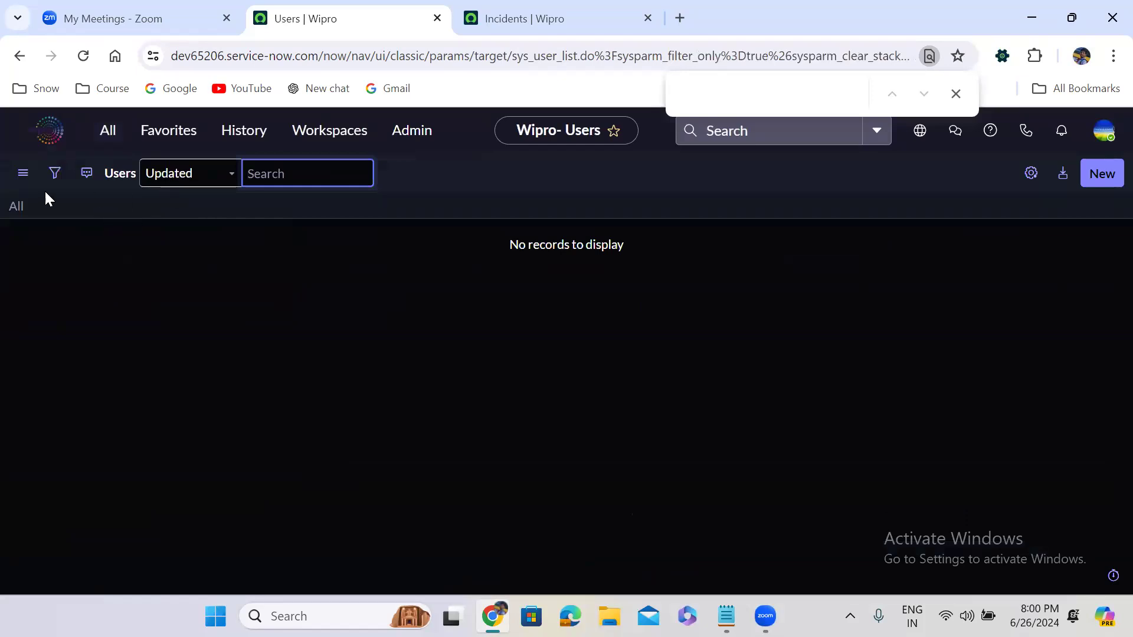
{"action": "left_click", "coordinate": [105, 130]}
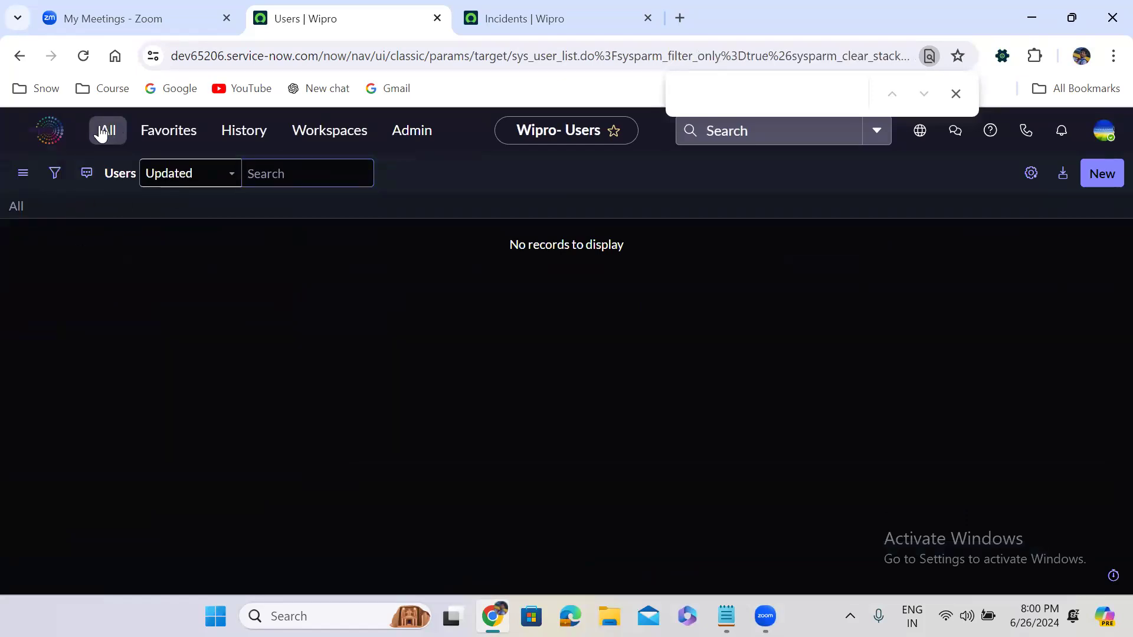
{"action": "type", "text": "sy"}
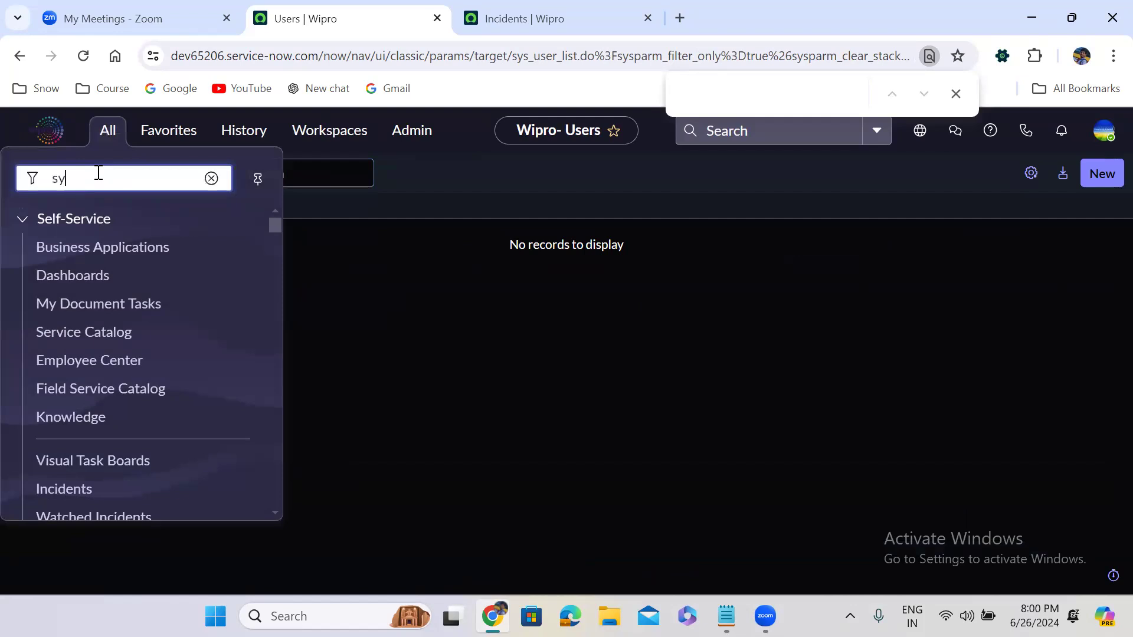
{"action": "type", "text": "s_user"}
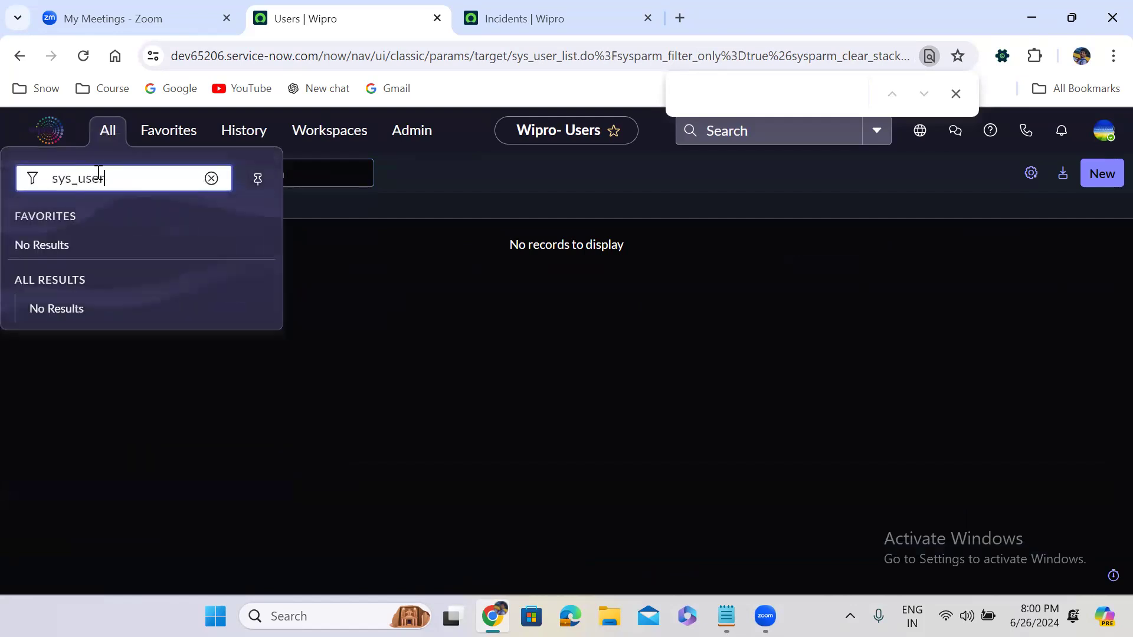
{"action": "type", "text": ".FILTER"}
{"action": "key", "text": "Return"}
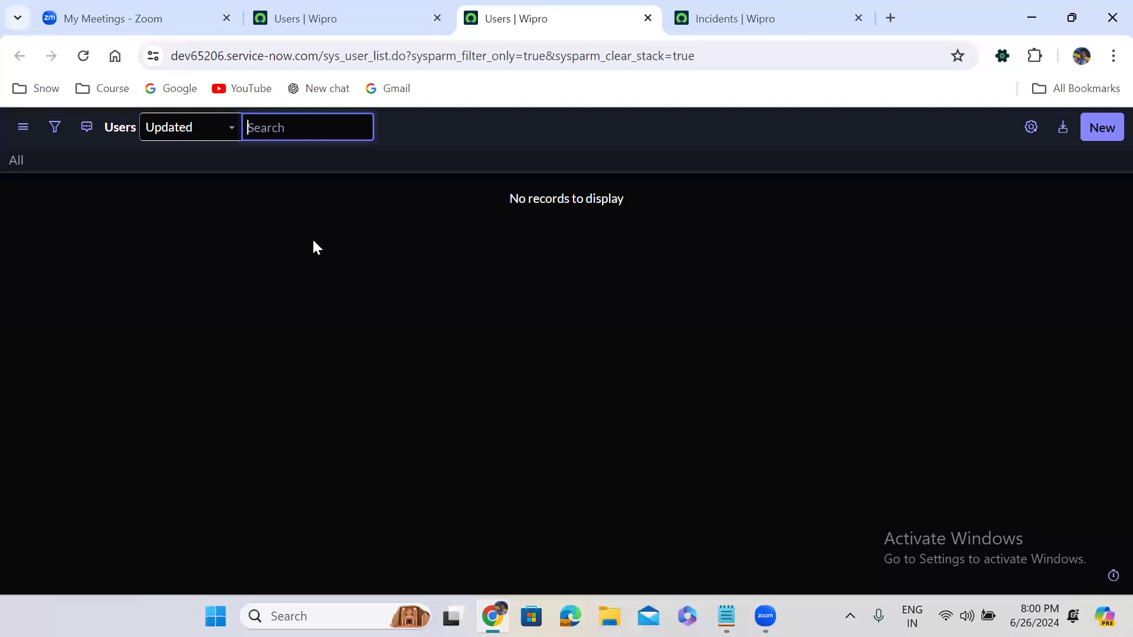
- Open the u_incident table's Configurations page by filtering the All menu for u_incident.config
{"action": "left_click", "coordinate": [277, 22]}
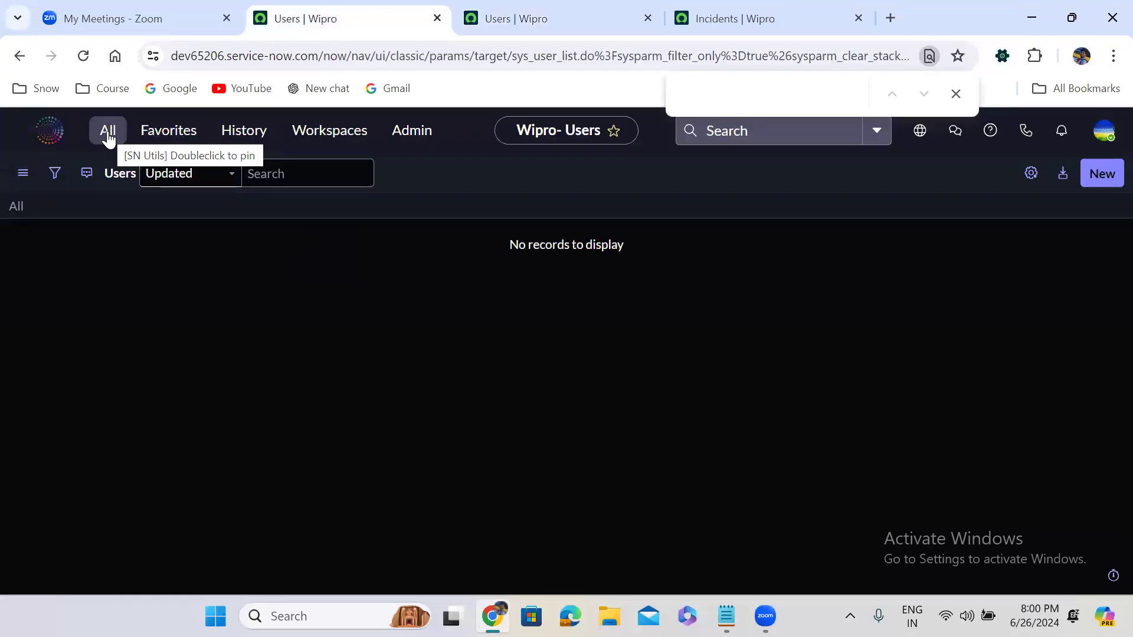
{"action": "left_click", "coordinate": [108, 134]}
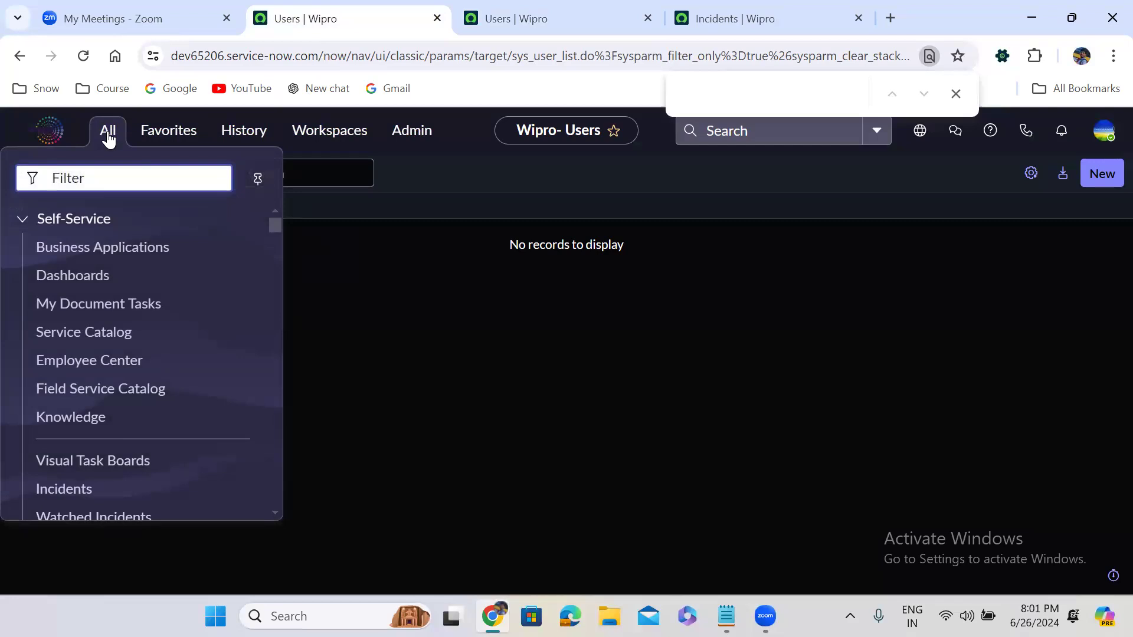
{"action": "type", "text": "incident"}
{"action": "key", "text": "BackSpace"}
{"action": "key", "text": "BackSpace"}
{"action": "key", "text": "BackSpace"}
{"action": "key", "text": "BackSpace"}
{"action": "key", "text": "BackSpace"}
{"action": "key", "text": "BackSpace"}
{"action": "key", "text": "BackSpace"}
{"action": "key", "text": "BackSpace"}
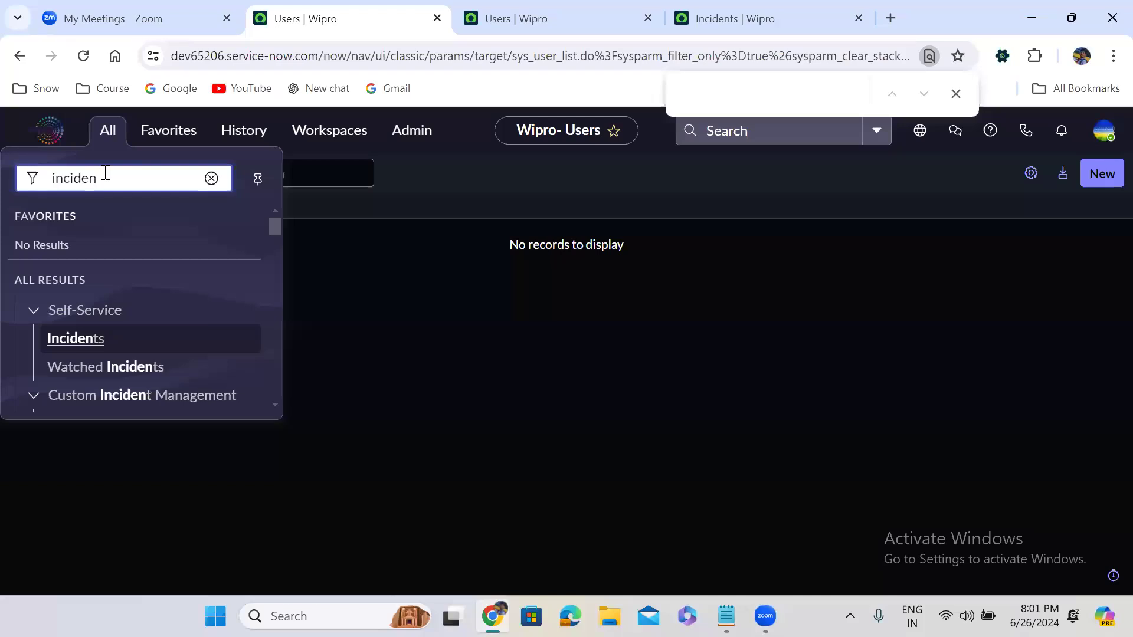
{"action": "type", "text": "u_"}
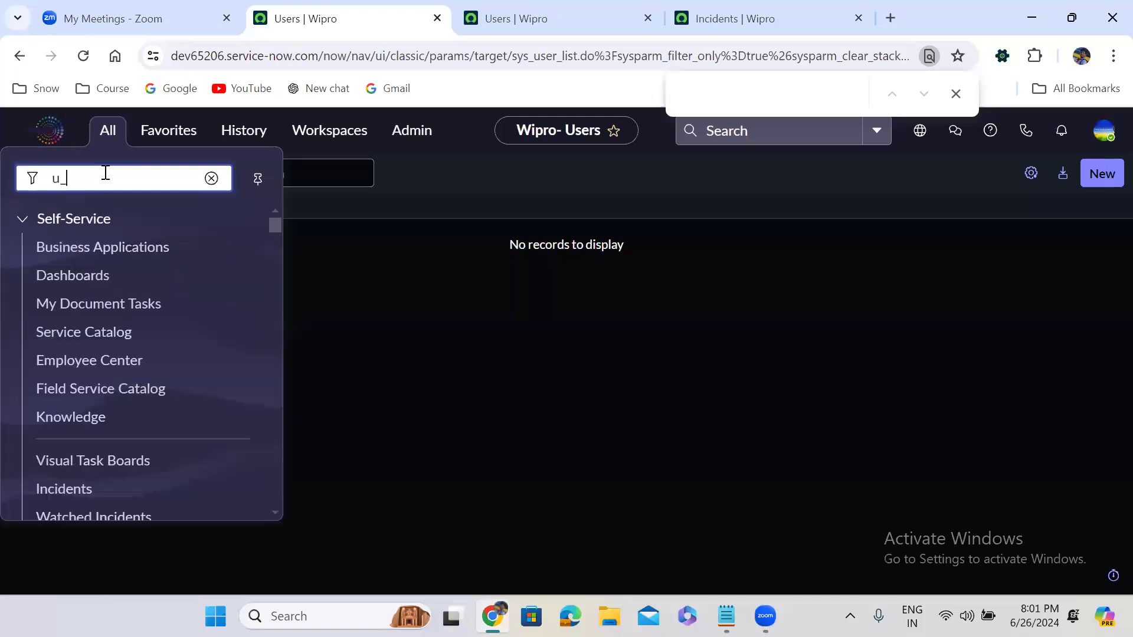
{"action": "type", "text": "inciden"}
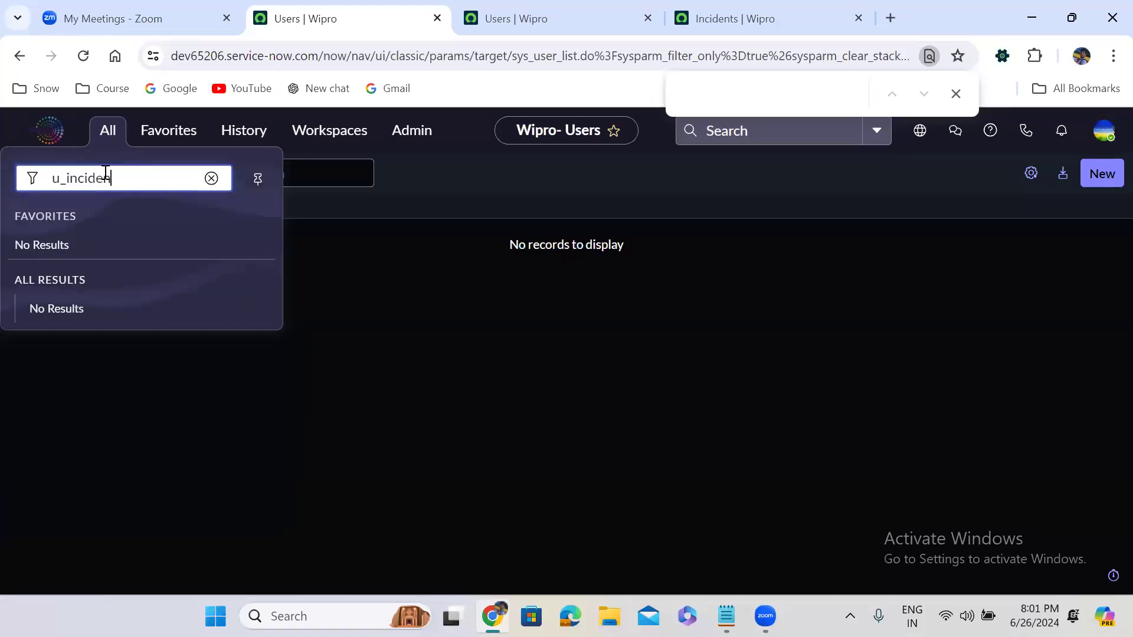
{"action": "type", "text": "t.config"}
{"action": "key", "text": "Return"}
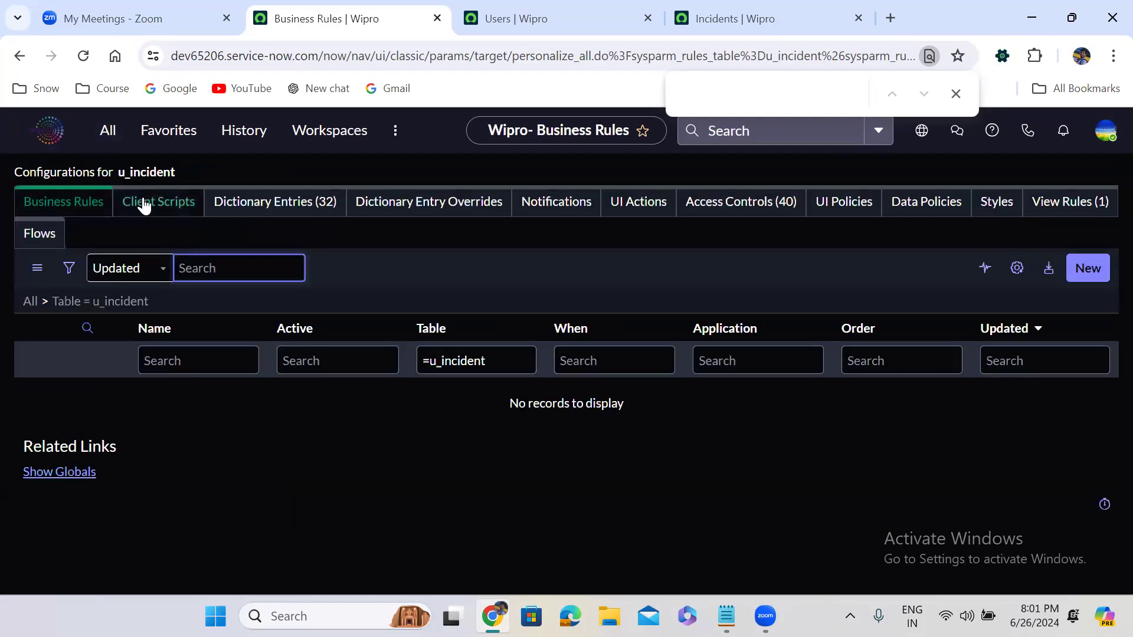
- Browse u_incident's Overrides, Notifications, UI Actions, Access Controls, Policies, Styles and View Rules, ending on Dictionary Entries
{"action": "left_click", "coordinate": [263, 203]}
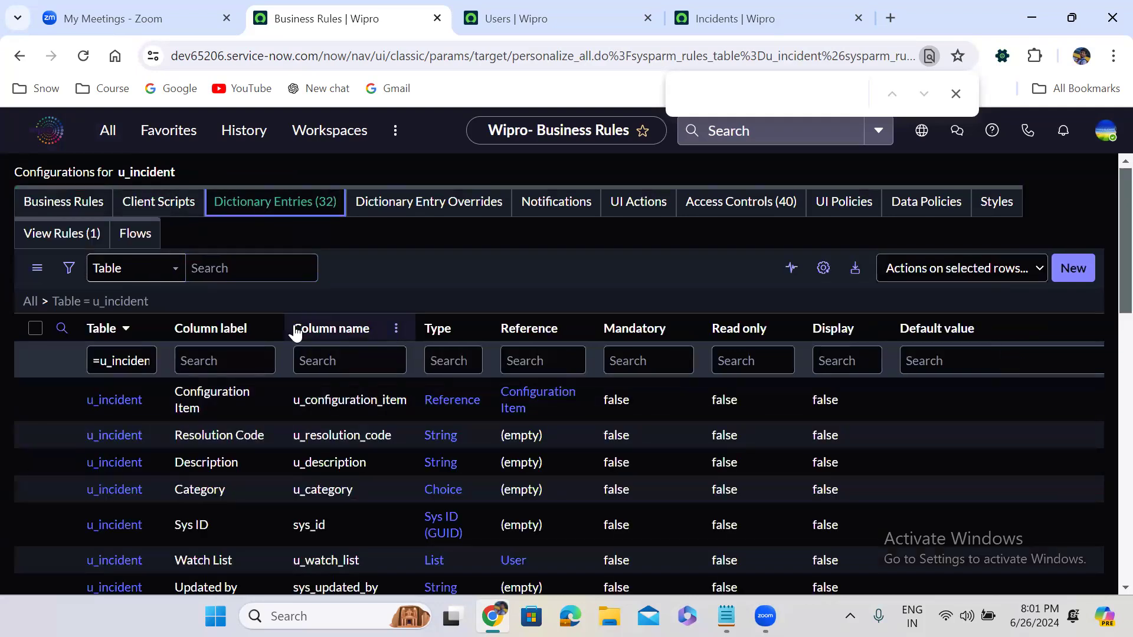
{"action": "left_click", "coordinate": [460, 202]}
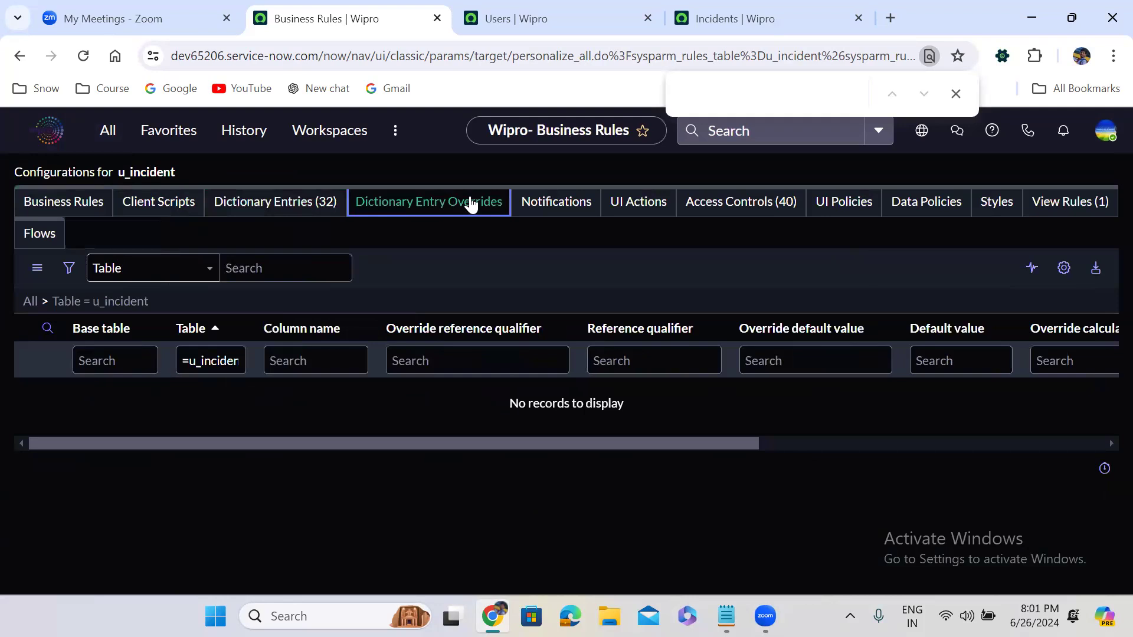
{"action": "left_click", "coordinate": [559, 205]}
{"action": "left_click", "coordinate": [640, 205]}
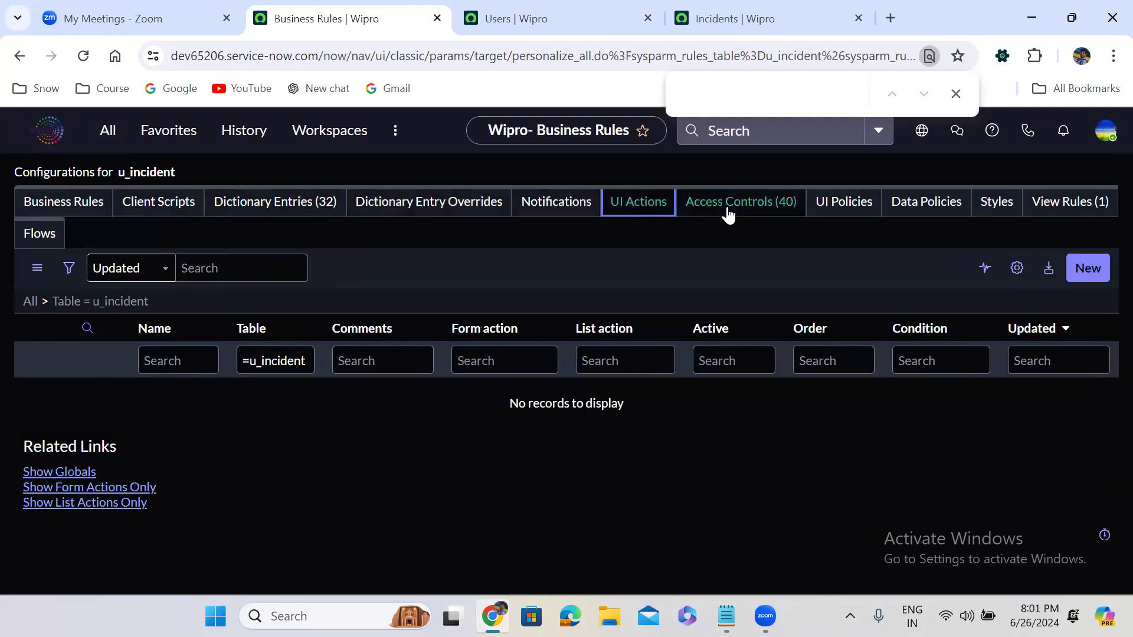
{"action": "left_click", "coordinate": [762, 213]}
{"action": "left_click", "coordinate": [837, 211]}
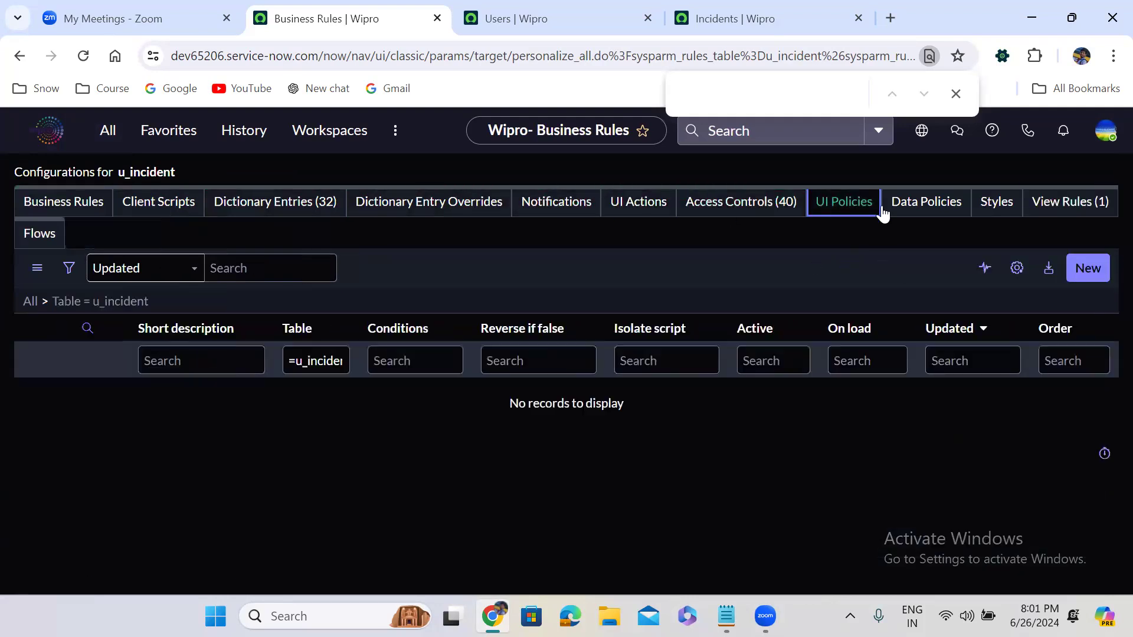
{"action": "left_click", "coordinate": [925, 207]}
{"action": "left_click", "coordinate": [1004, 205]}
{"action": "left_click", "coordinate": [1073, 209]}
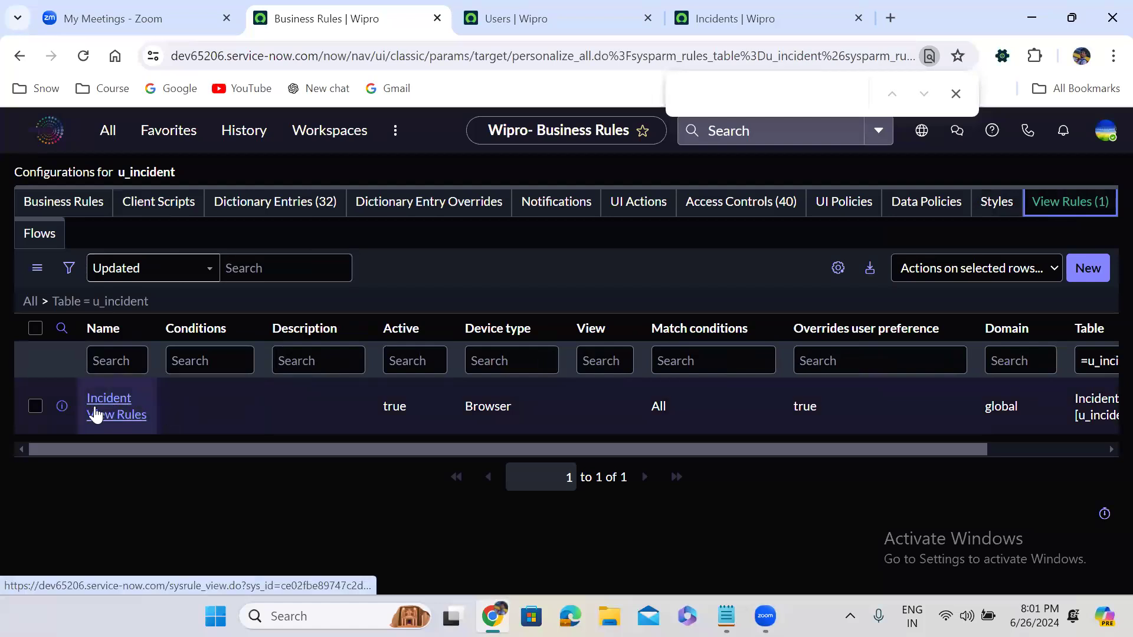
{"action": "left_click", "coordinate": [289, 203]}
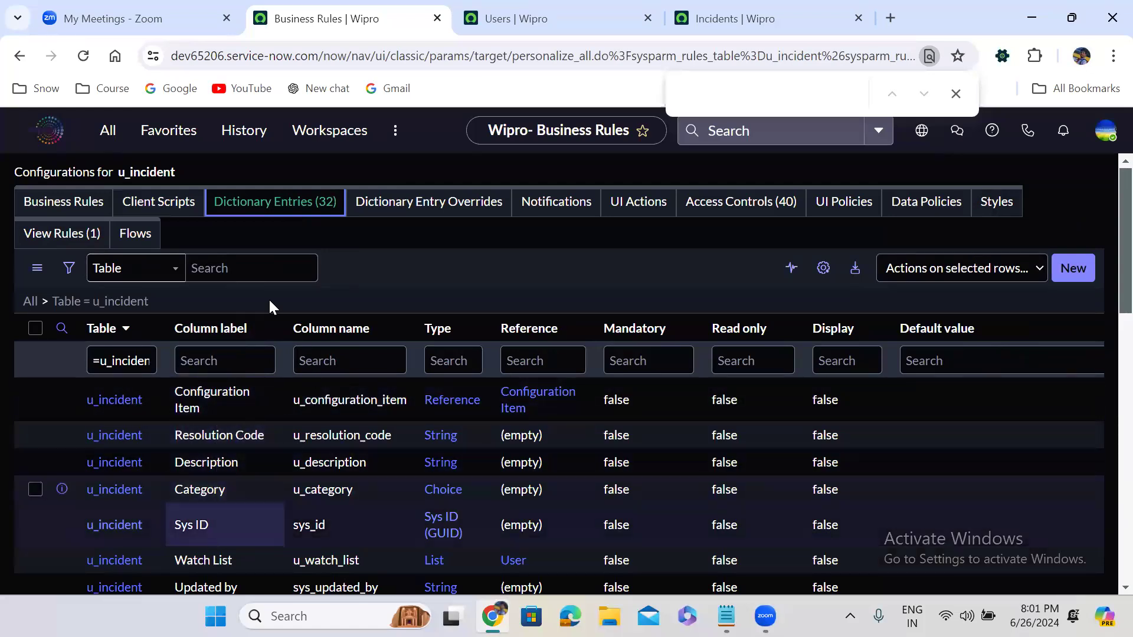
- Open the u_incident.CONFIG configurations page in a new tab from the navigator filter
{"action": "left_click", "coordinate": [105, 130]}
{"action": "type", "text": "u_incident.config"}
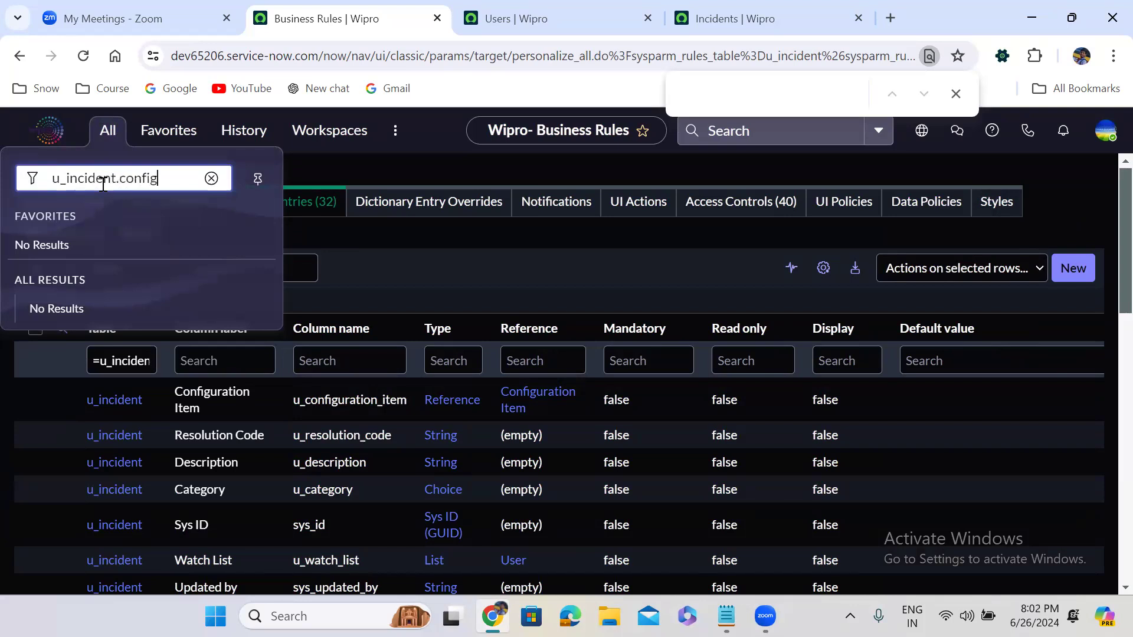
{"action": "key", "text": "Escape"}
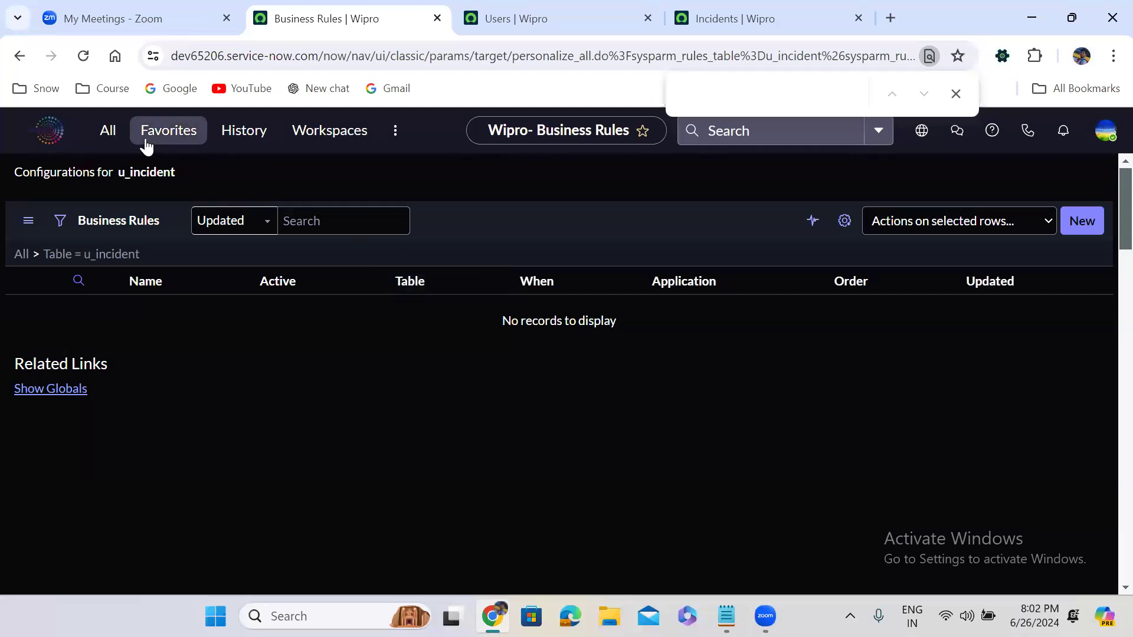
{"action": "left_click", "coordinate": [106, 135]}
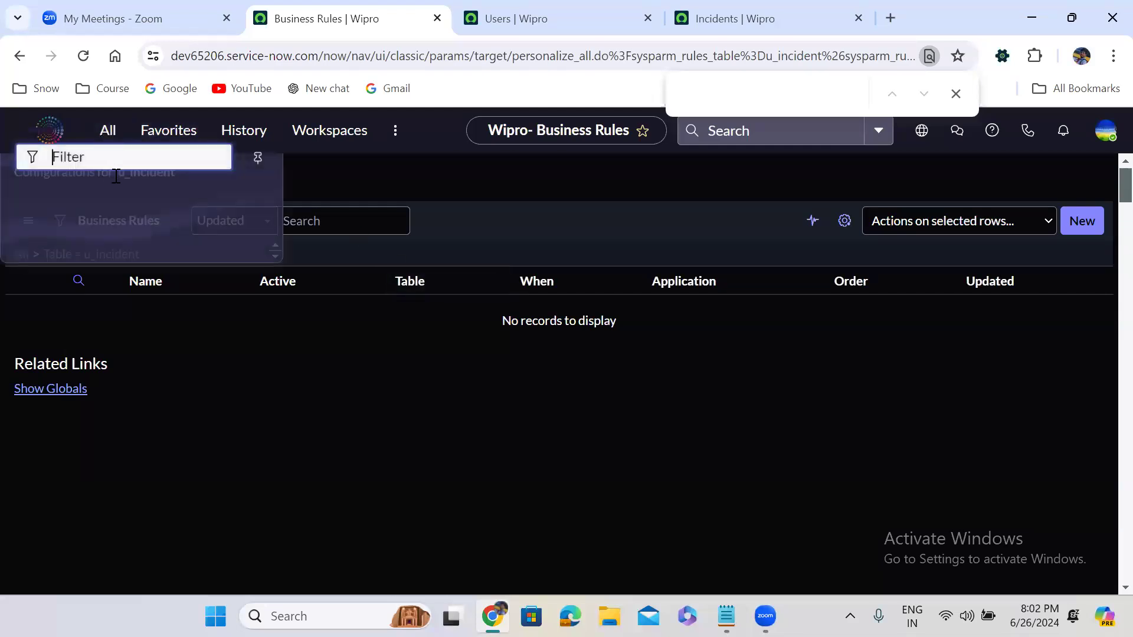
{"action": "type", "text": "incident"}
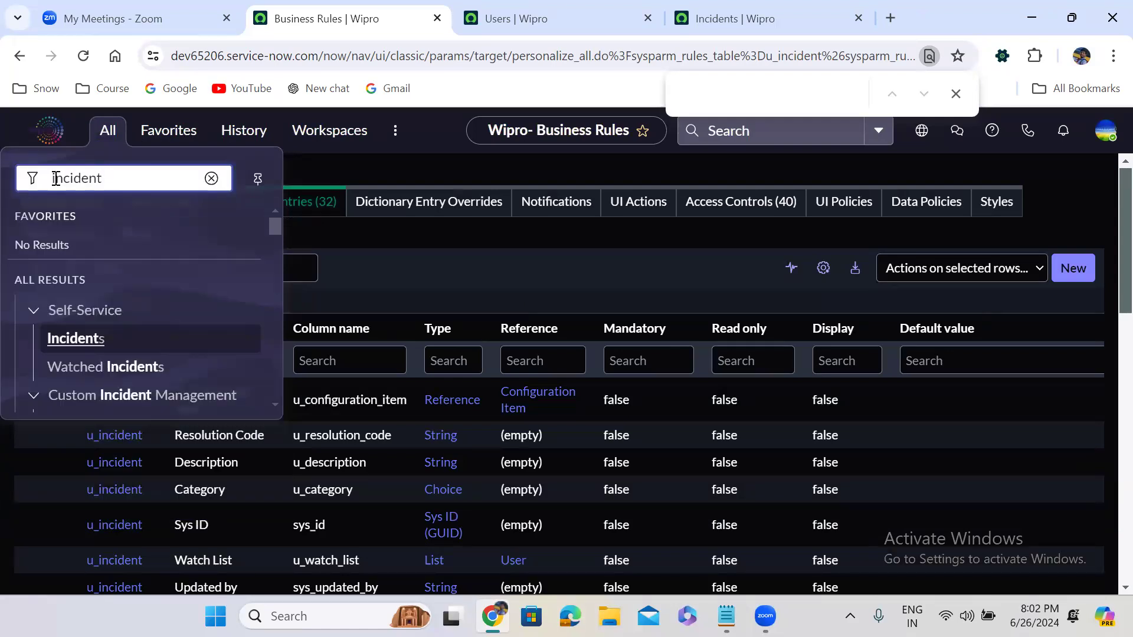
{"action": "left_click", "coordinate": [54, 178]}
{"action": "type", "text": "u_"}
{"action": "left_click", "coordinate": [163, 179]}
{"action": "type", "text": ".CONFIG"}
{"action": "key", "text": "Return"}
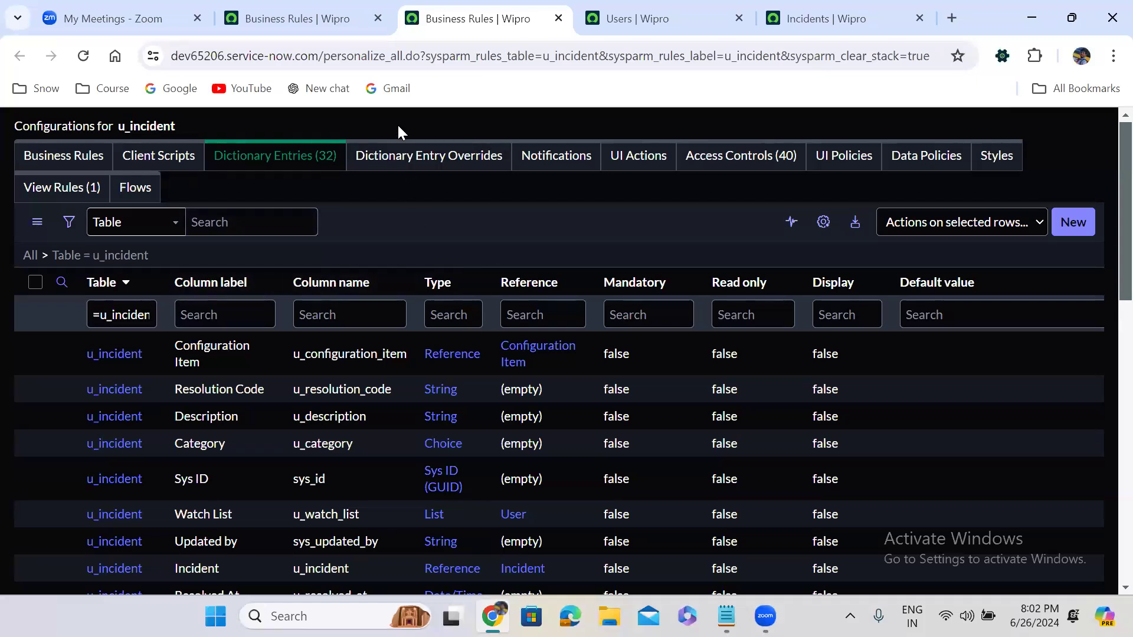
- Close all tabs to the right of the original tab and return to the Wipro home page
{"action": "left_click", "coordinate": [310, 3]}
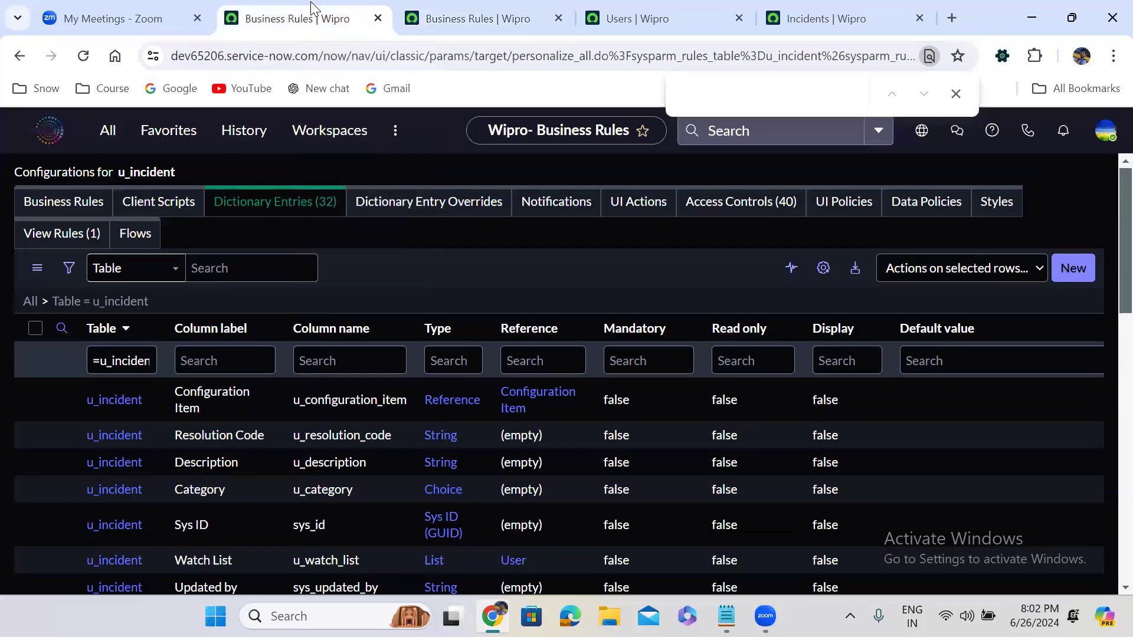
{"action": "right_click", "coordinate": [295, 13]}
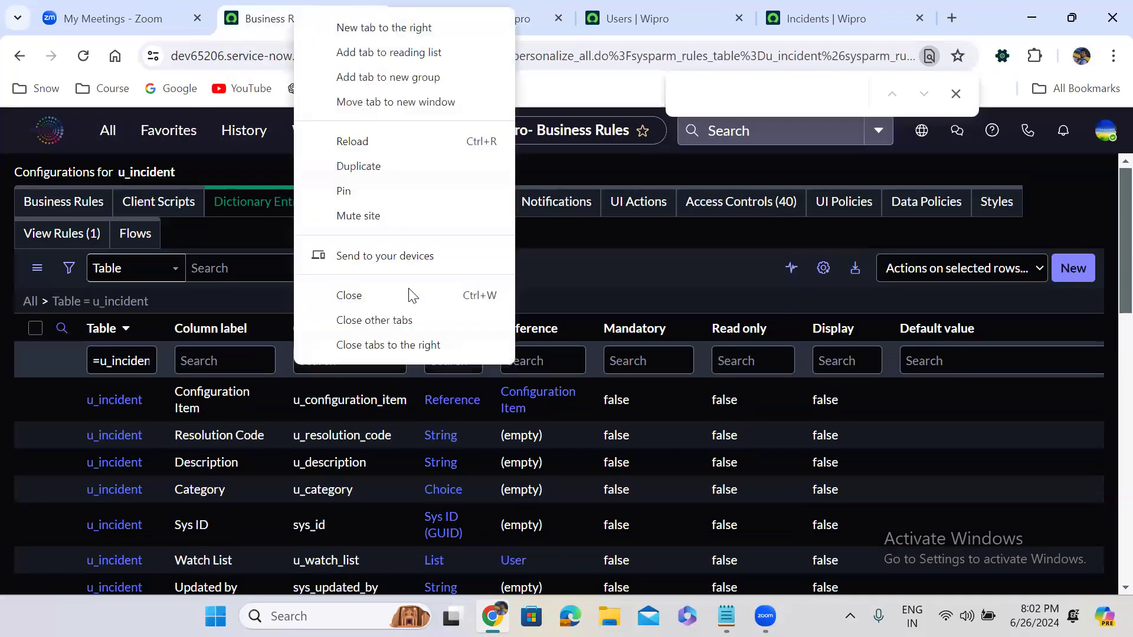
{"action": "left_click", "coordinate": [403, 341]}
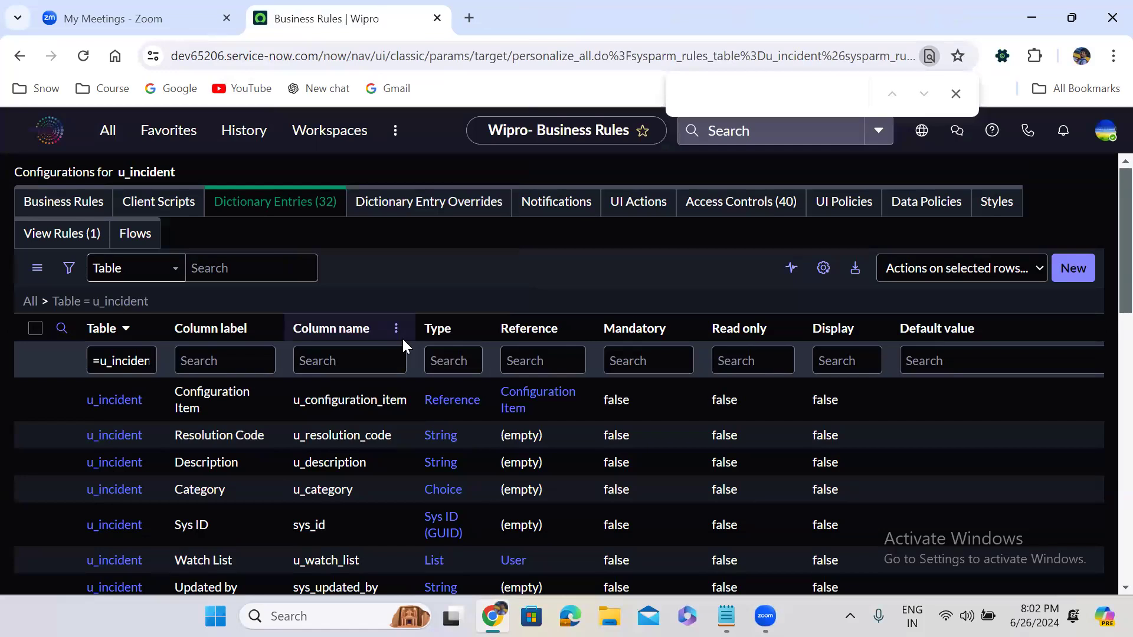
{"action": "left_click", "coordinate": [45, 135]}
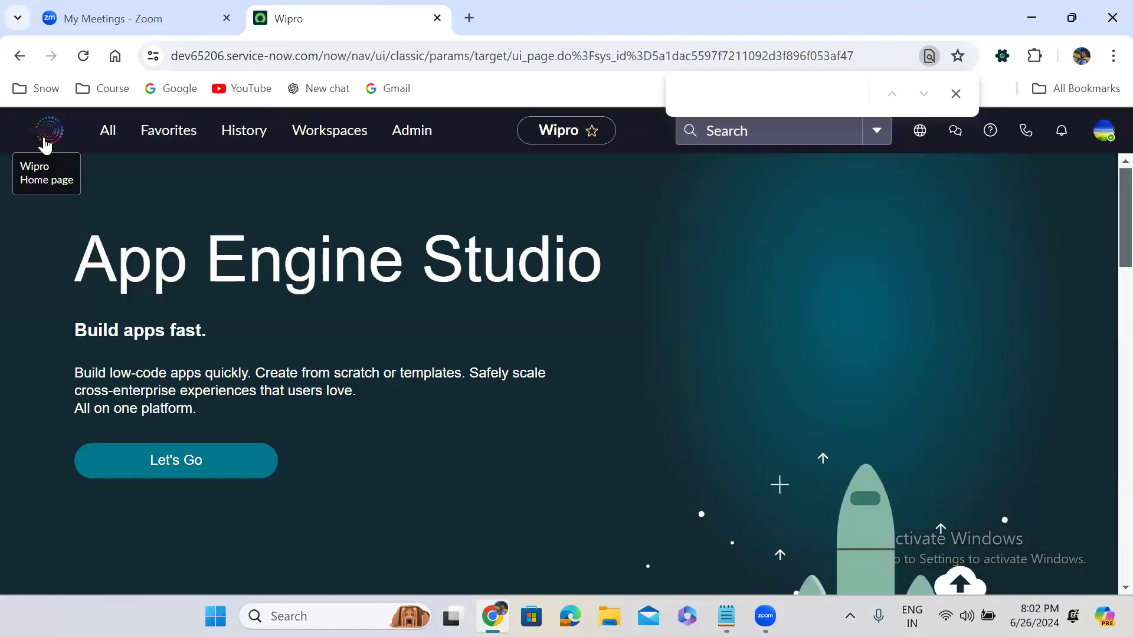
- Duplicate the Wipro tab and load /u_incident.do, giving a blank Incident form CINC0001059
{"action": "right_click", "coordinate": [344, 27]}
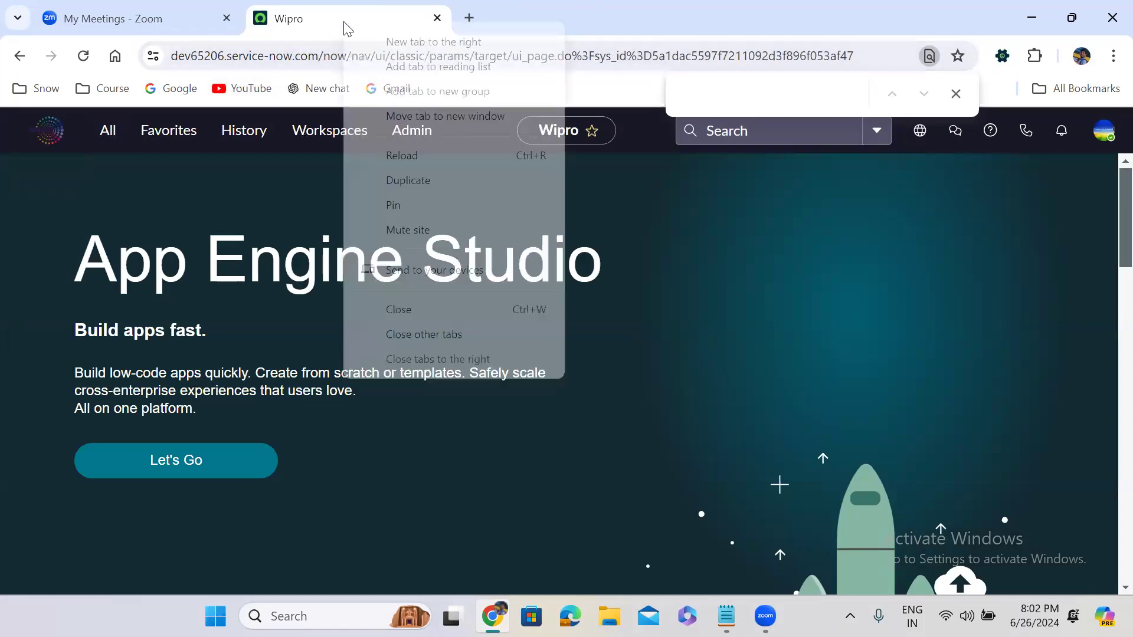
{"action": "left_click", "coordinate": [421, 180]}
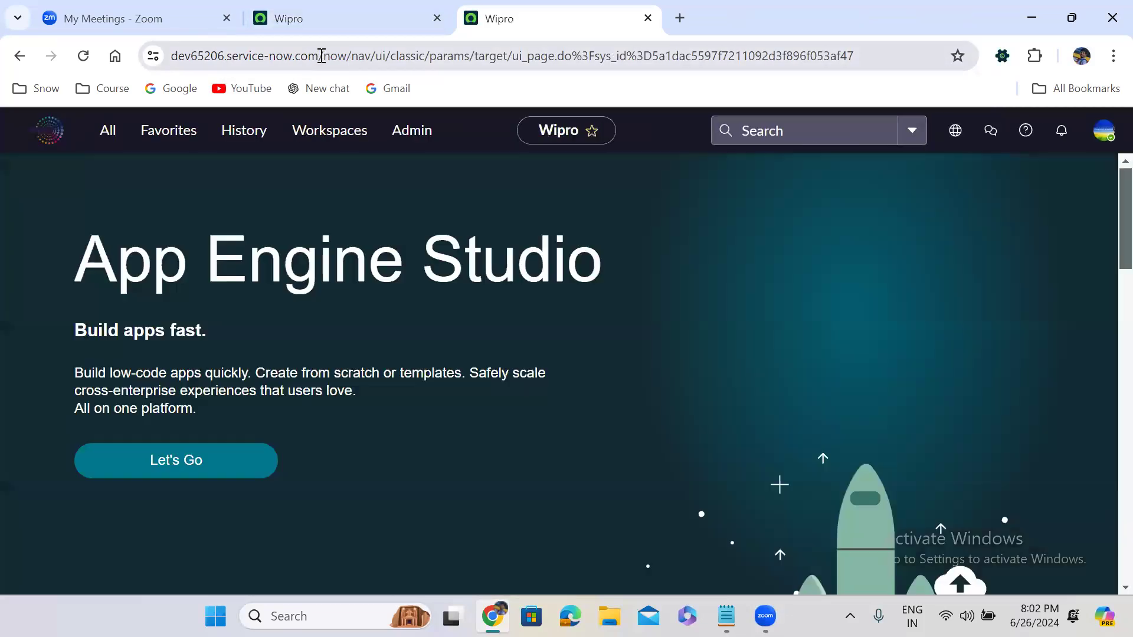
{"action": "left_click_drag", "start_coordinate": [321, 56], "coordinate": [956, 16]}
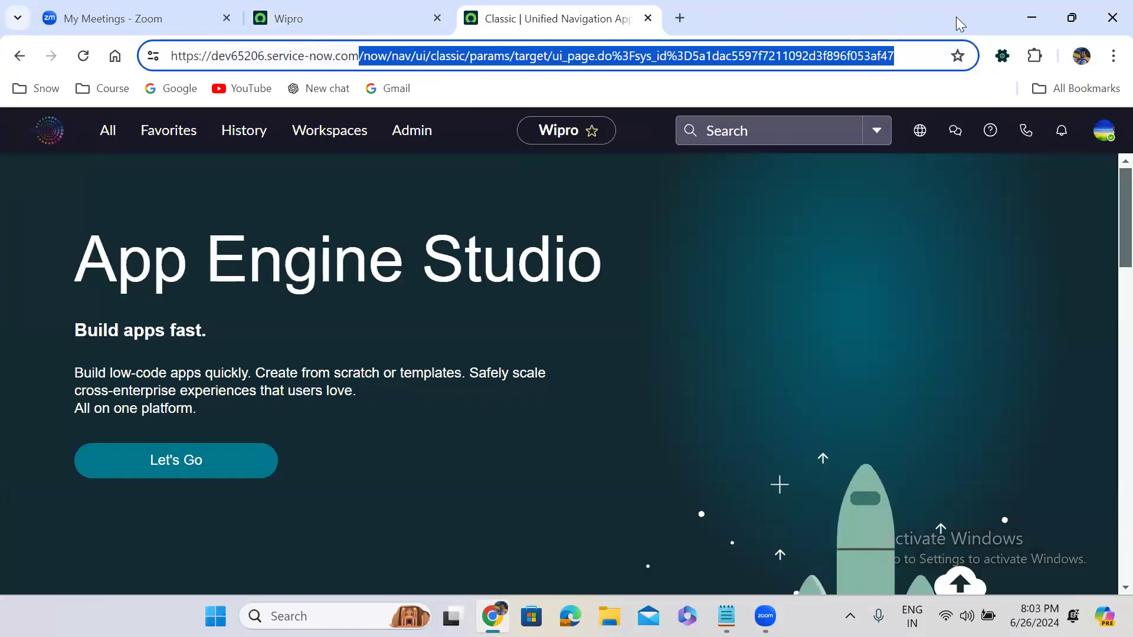
{"action": "key", "text": "BackSpace"}
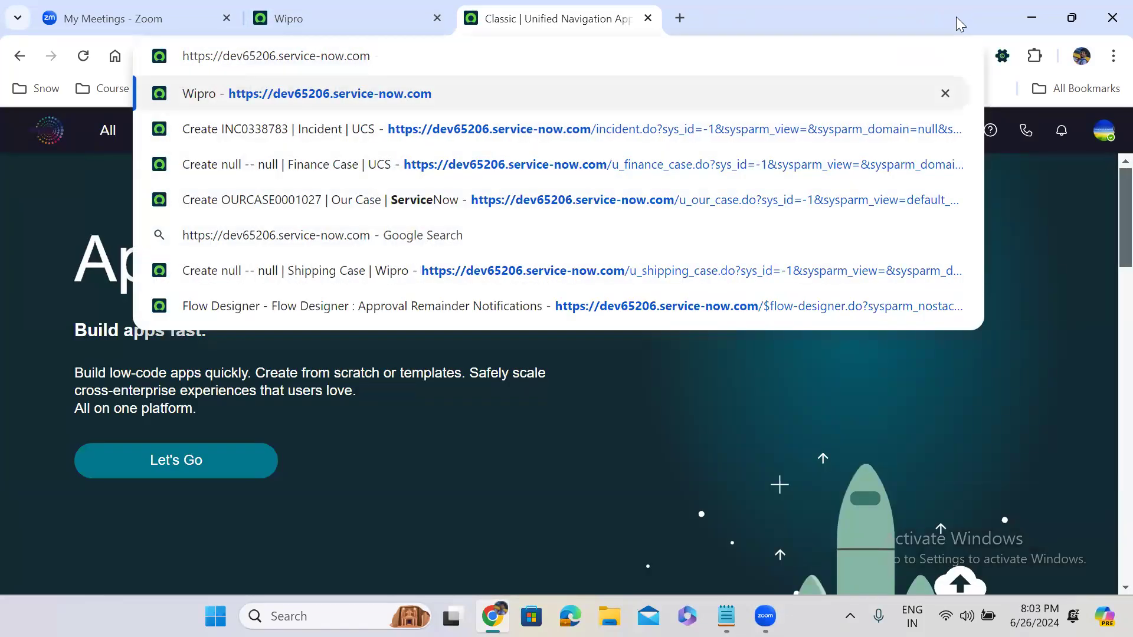
{"action": "type", "text": "/"}
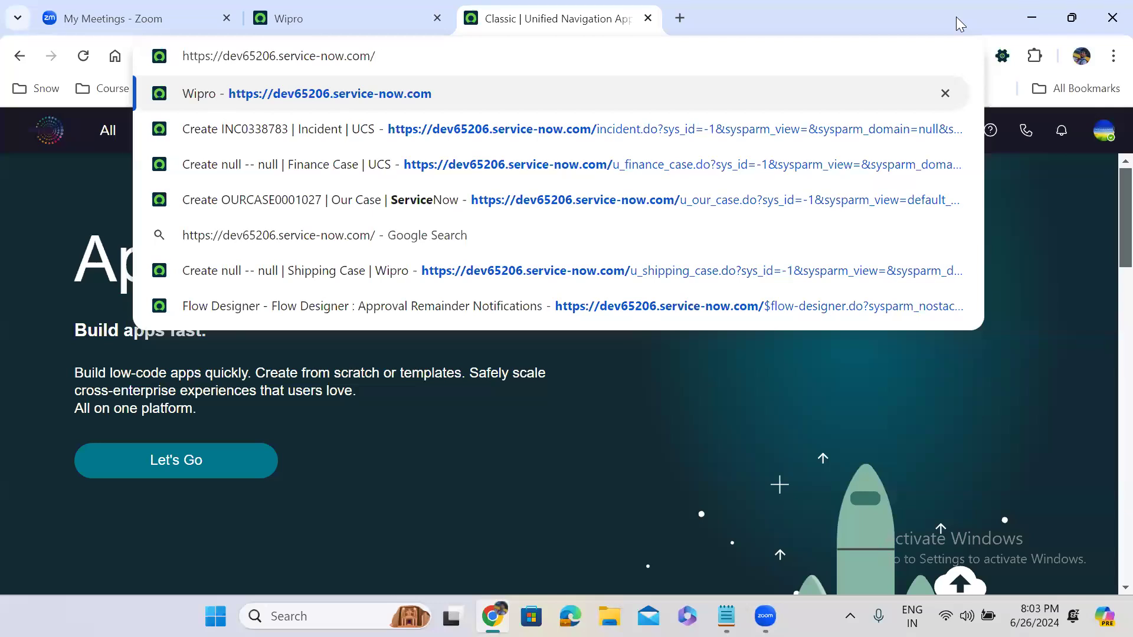
{"action": "type", "text": "u"}
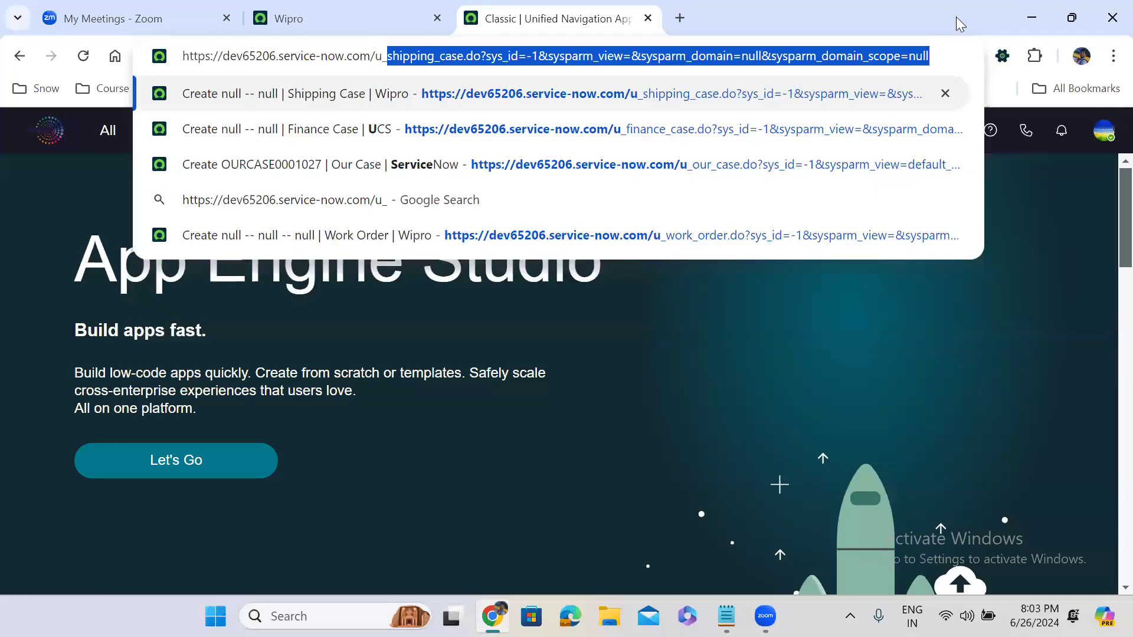
{"action": "type", "text": "_inci"}
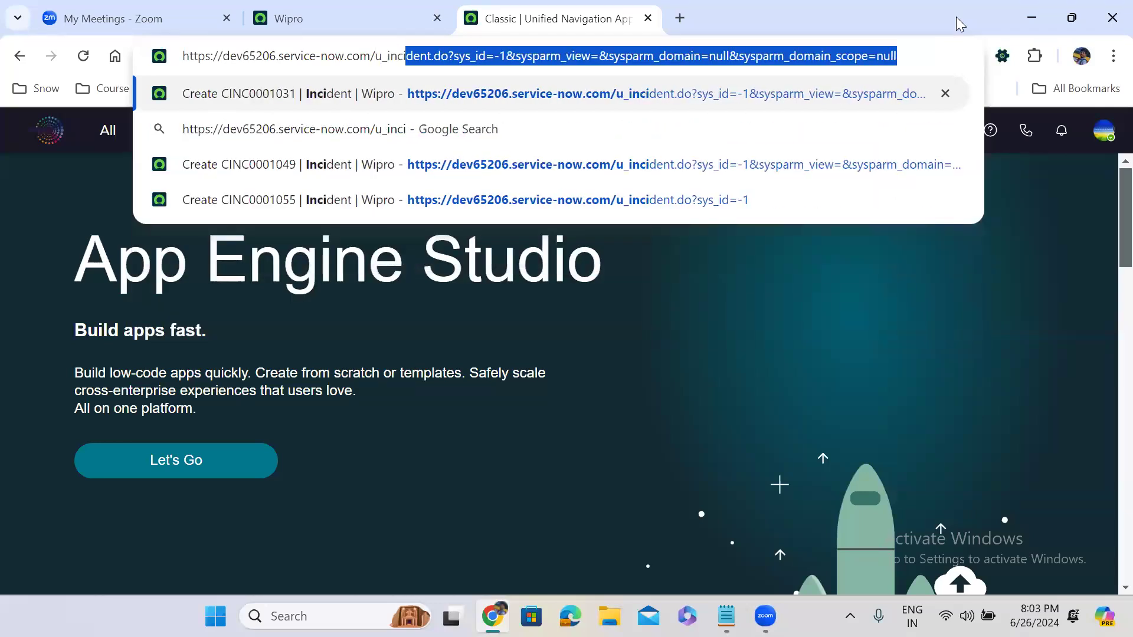
{"action": "type", "text": "dent.do"}
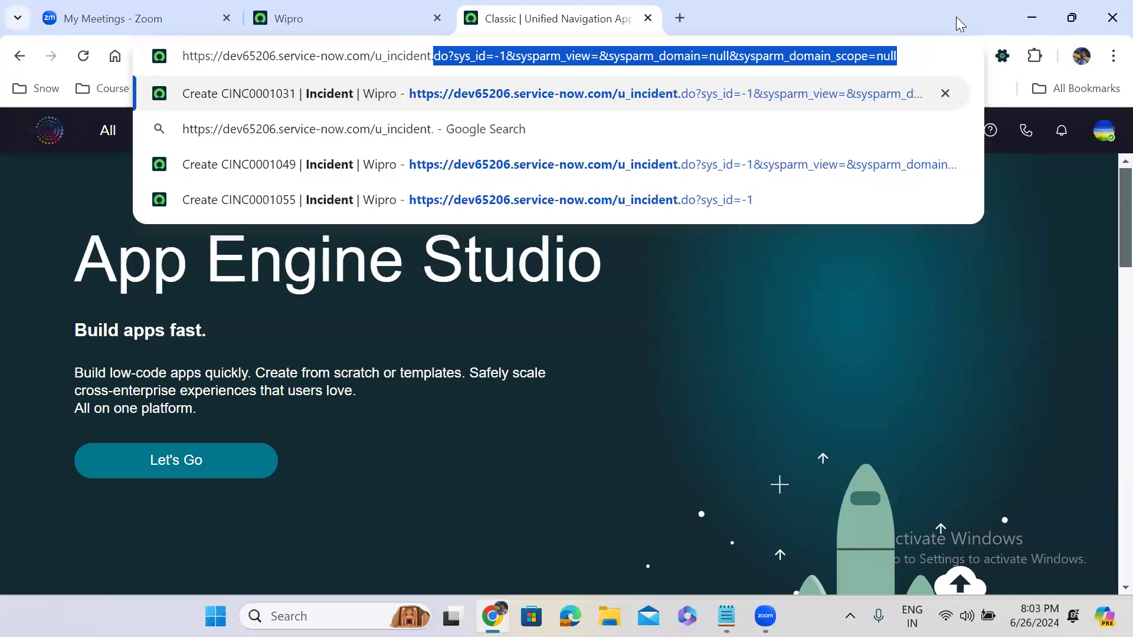
{"action": "key", "text": "Delete"}
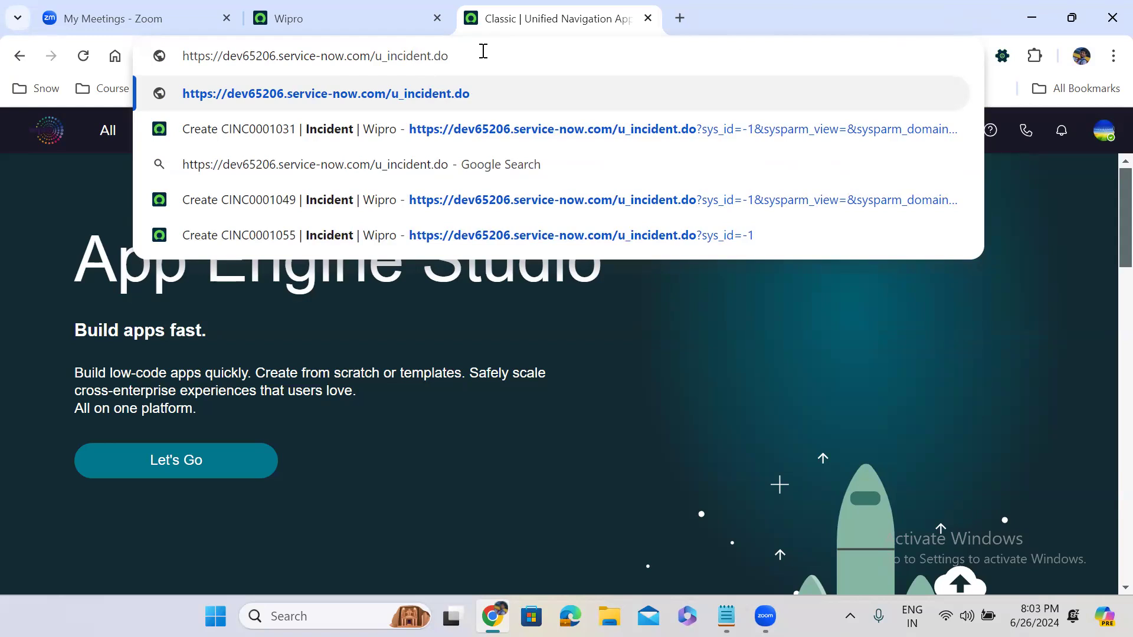
{"action": "key", "text": "Return"}
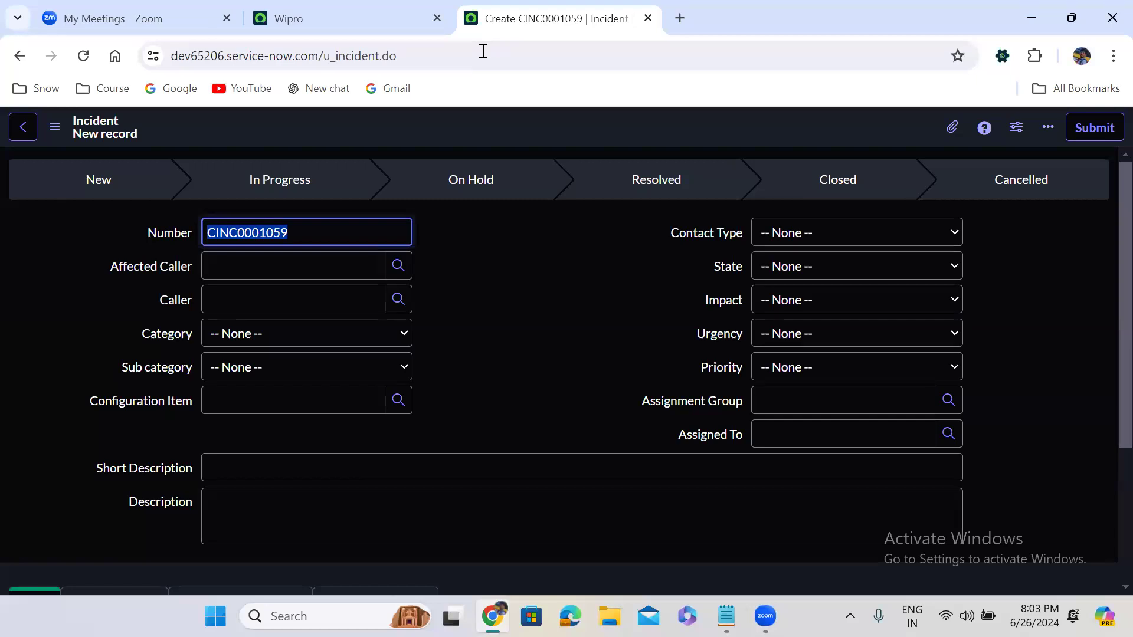
{"action": "double_click", "coordinate": [343, 60]}
- Swap u_incident for sys_user in the address to open a blank new User form
{"action": "type", "text": "sys"}
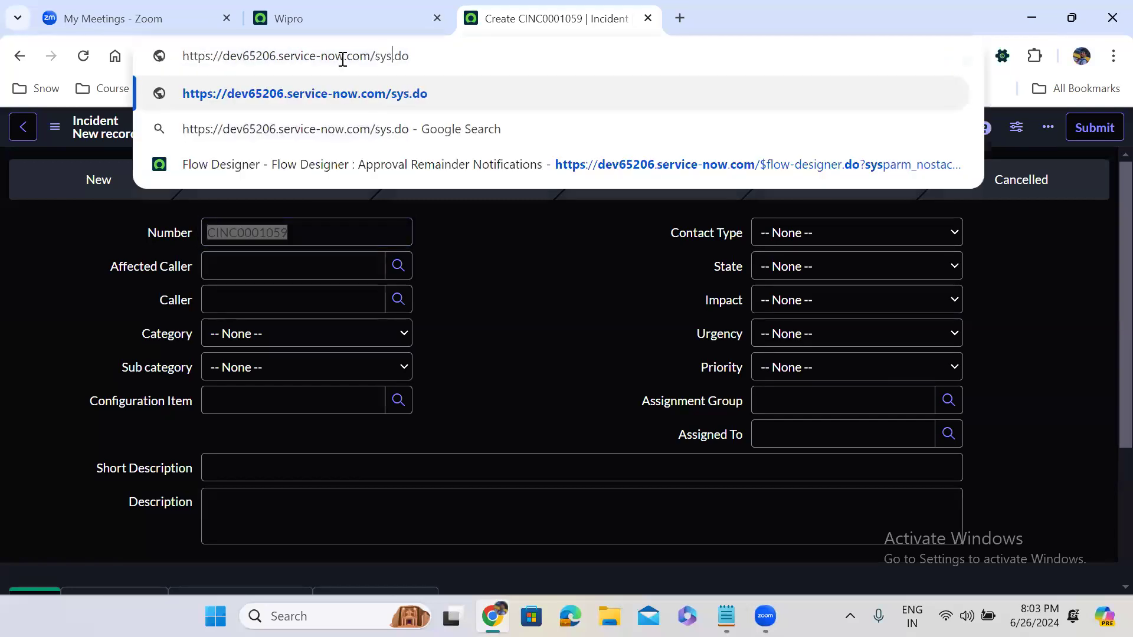
{"action": "type", "text": "_user"}
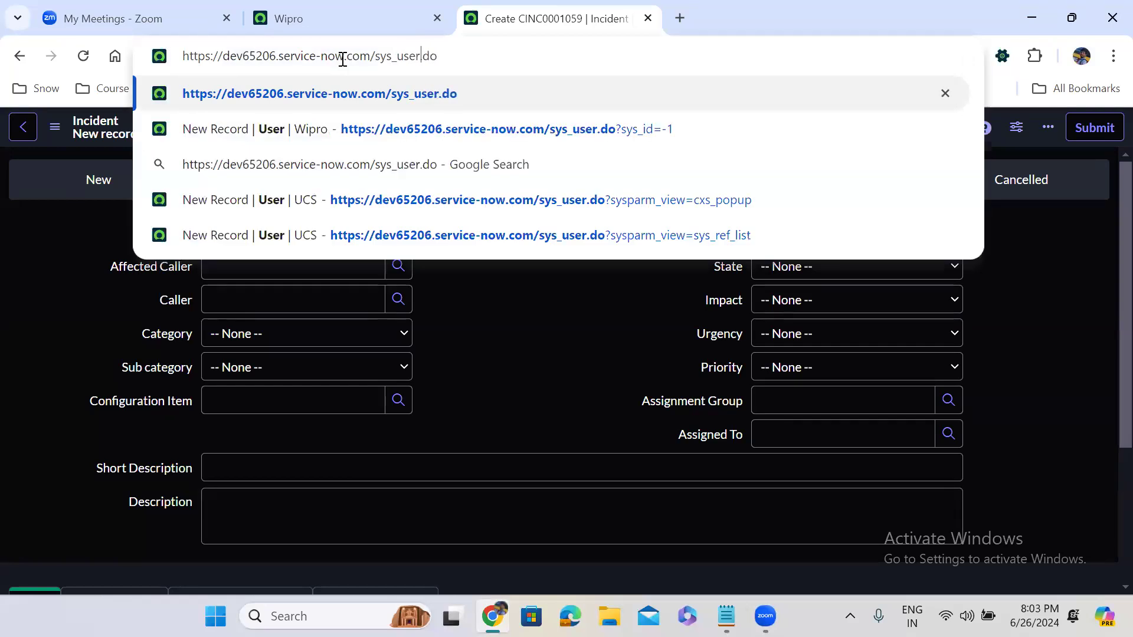
{"action": "key", "text": "Return"}
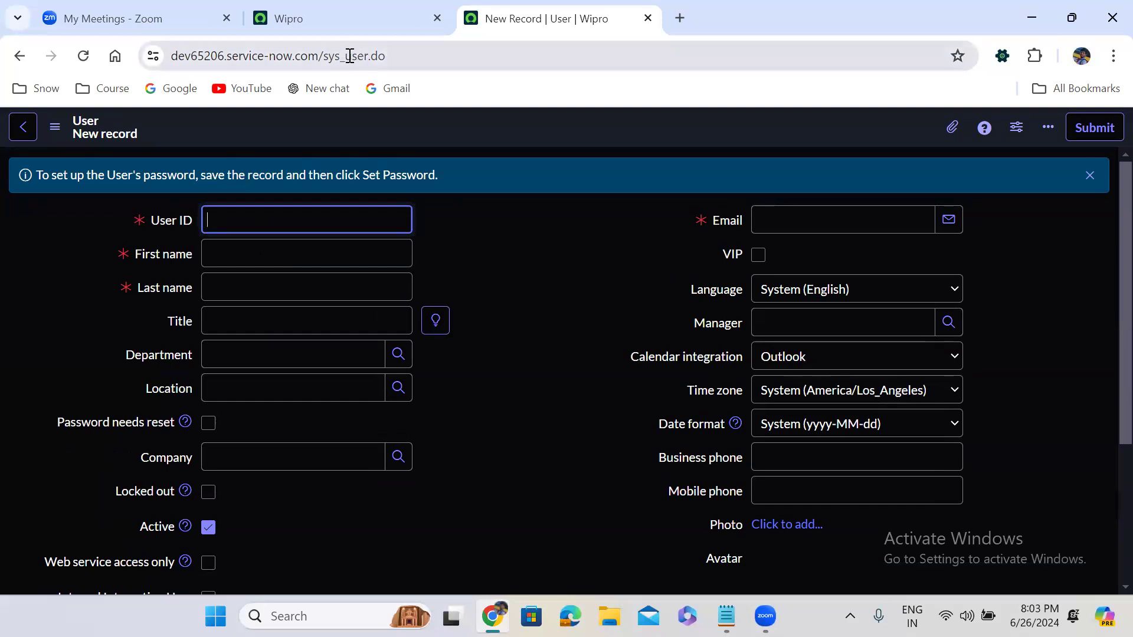
{"action": "left_click", "coordinate": [408, 56]}
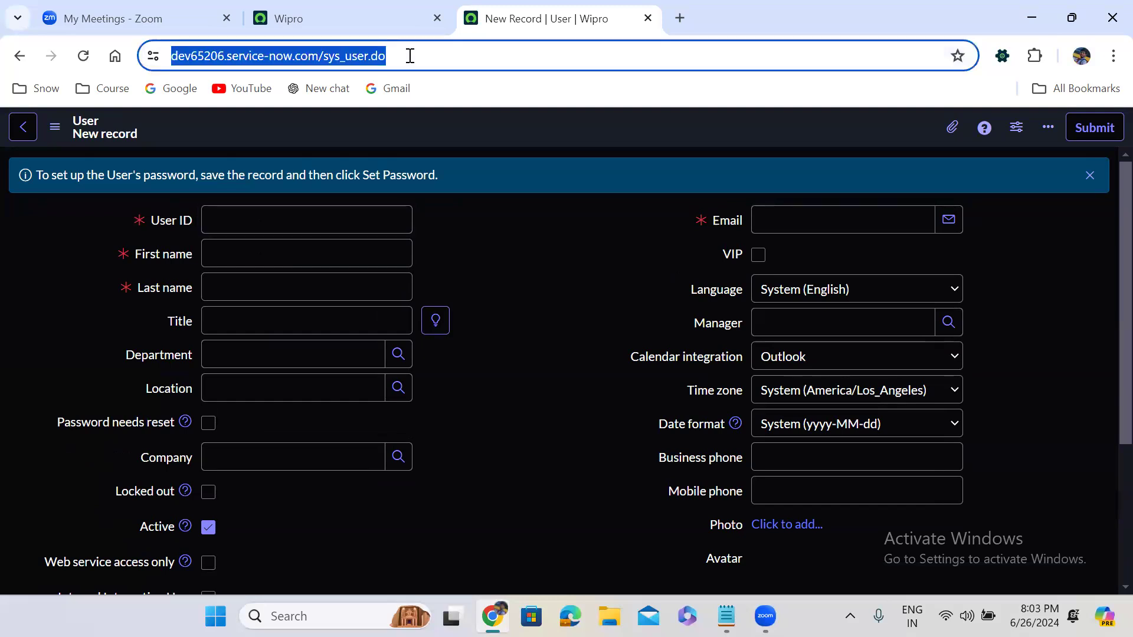
{"action": "double_click", "coordinate": [347, 59]}
{"action": "double_click", "coordinate": [372, 59]}
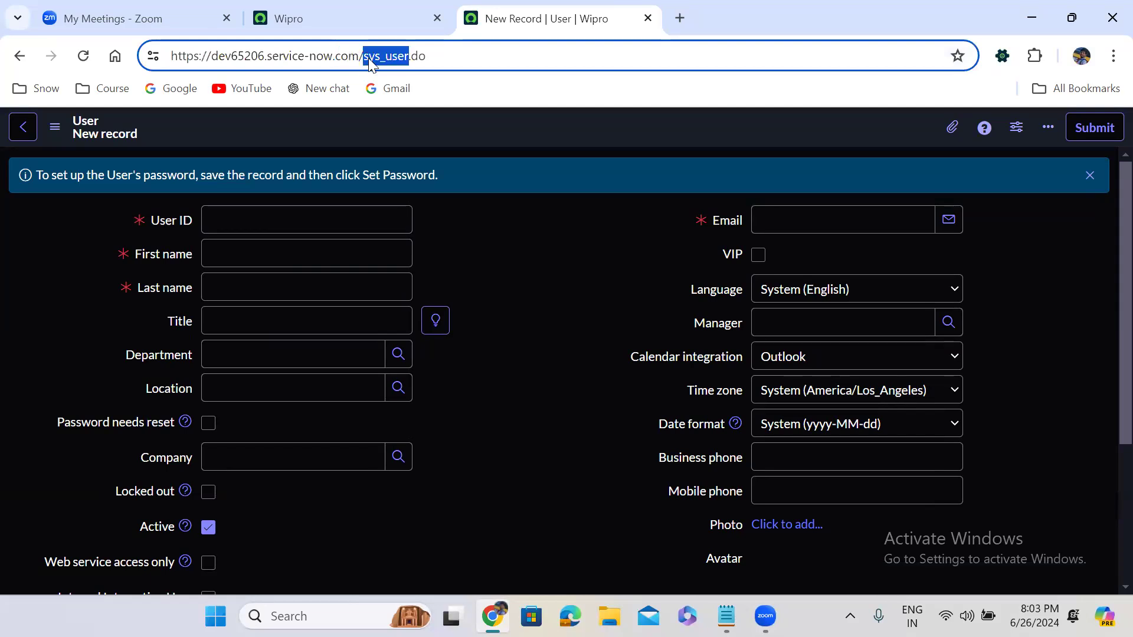
- Open blank new record forms at problem.do, sys_user_group.do and finally sys_user_role.do
{"action": "type", "text": "problem"}
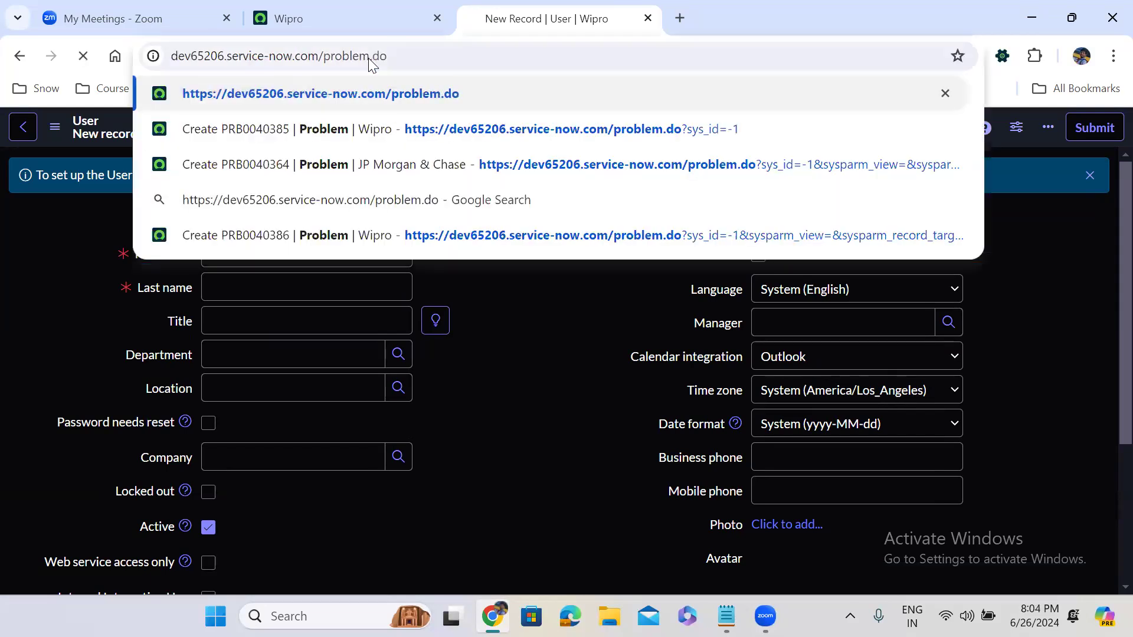
{"action": "key", "text": "Return"}
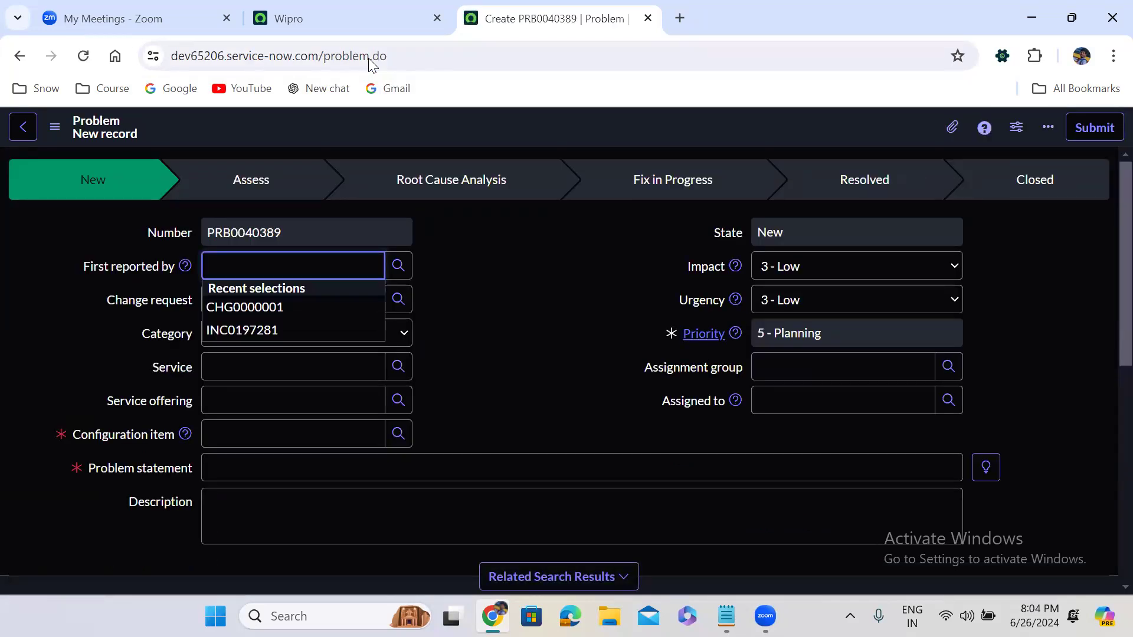
{"action": "double_click", "coordinate": [338, 52]}
{"action": "type", "text": "s://"}
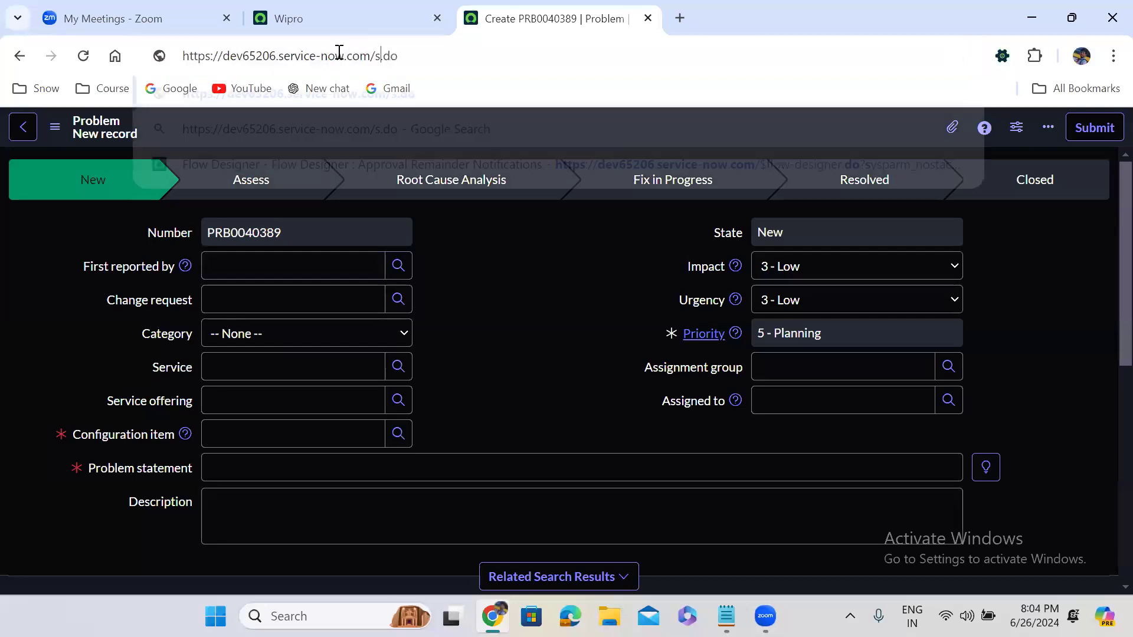
{"action": "type", "text": "ys_"}
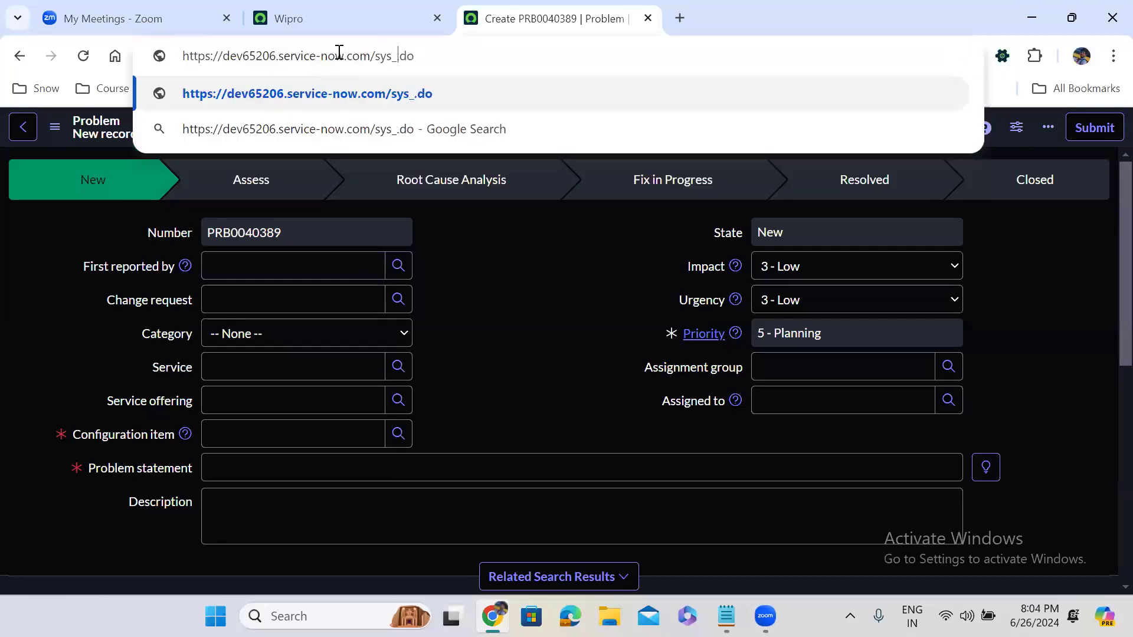
{"action": "type", "text": "user"}
{"action": "type", "text": "_gr"}
{"action": "type", "text": "oup"}
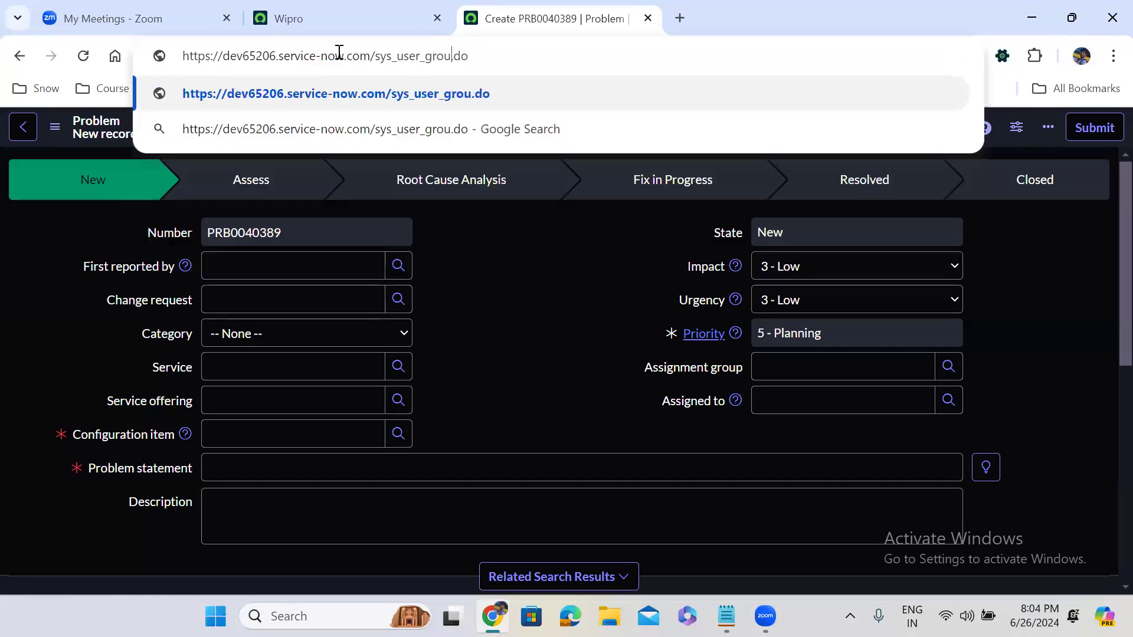
{"action": "key", "text": "Return"}
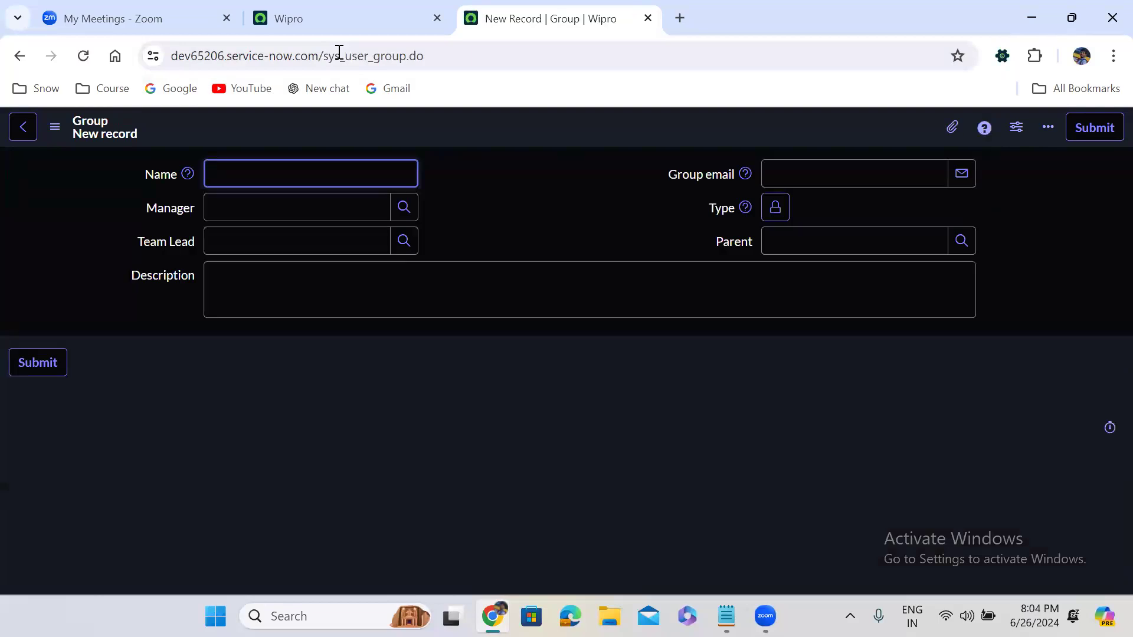
{"action": "left_click_drag", "start_coordinate": [373, 56], "coordinate": [408, 56]}
{"action": "type", "text": "ro"}
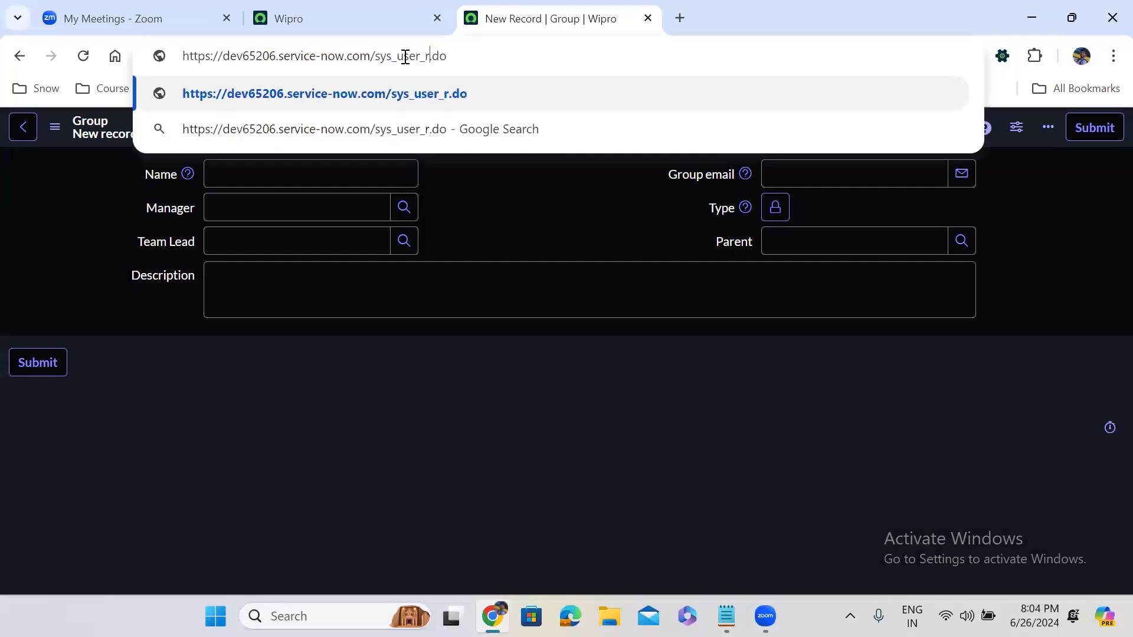
{"action": "type", "text": "le"}
{"action": "key", "text": "Return"}
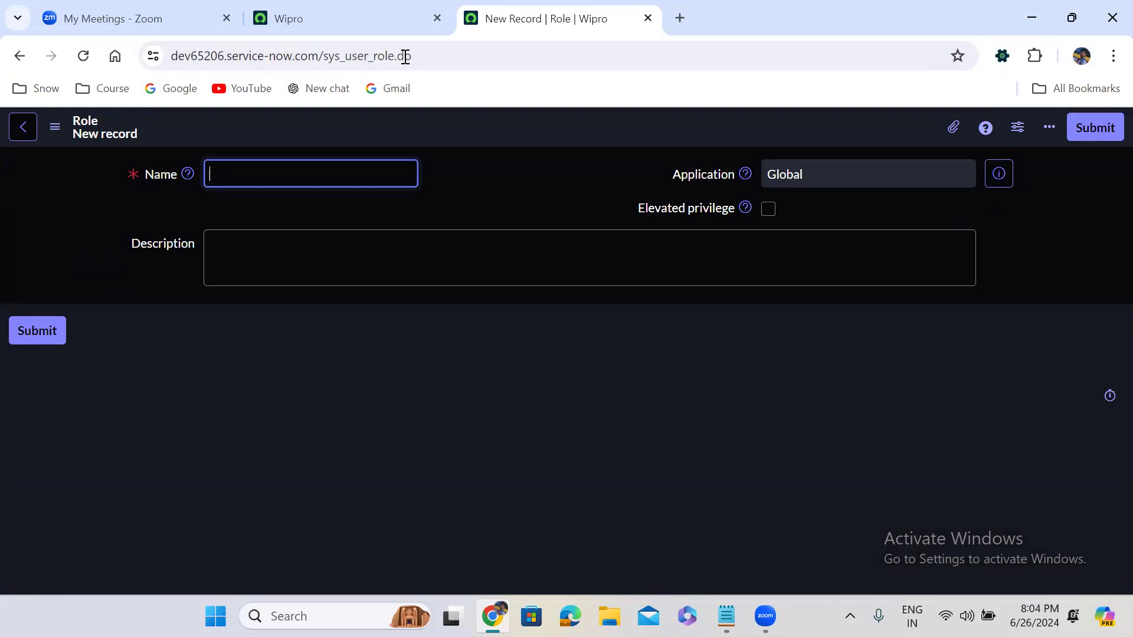
- Load u_incident.do?sys_id=-1 without the extra sysparm parameters, opening blank Incident CINC0001060
{"action": "double_click", "coordinate": [364, 57]}
{"action": "key", "text": "BackSpace"}
{"action": "type", "text": "u_i"}
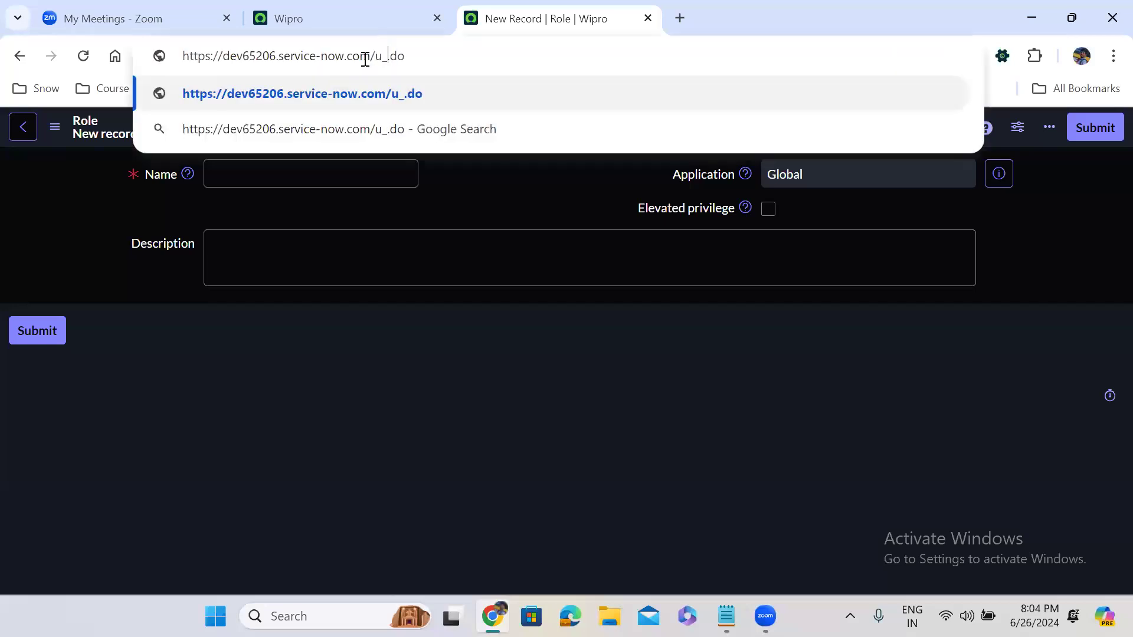
{"action": "type", "text": "ncident"}
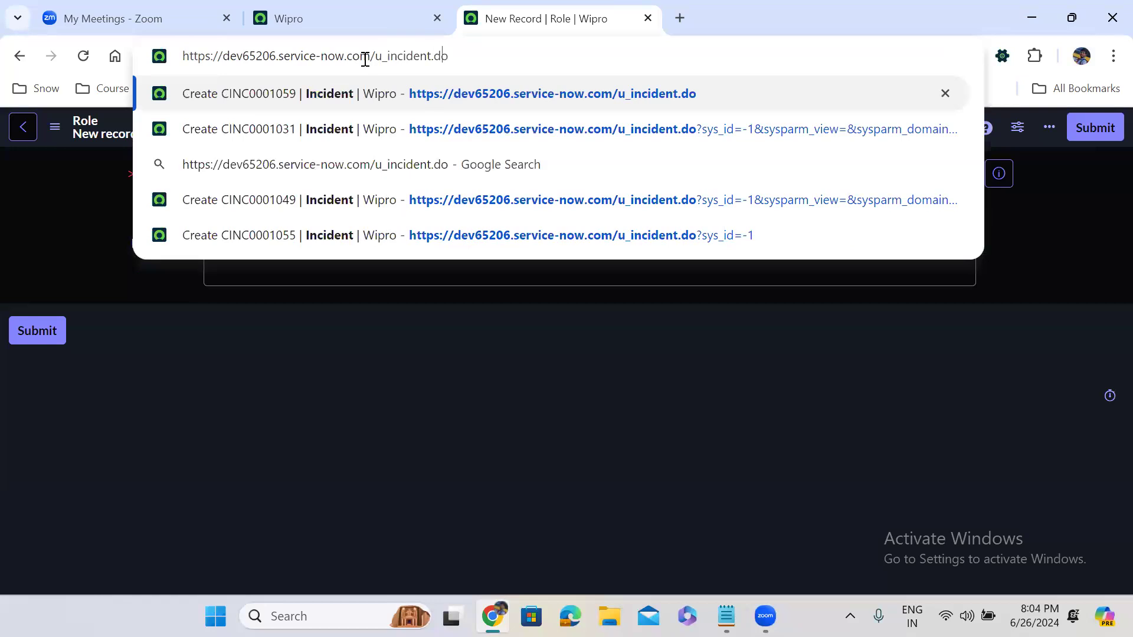
{"action": "type", "text": ".do?"}
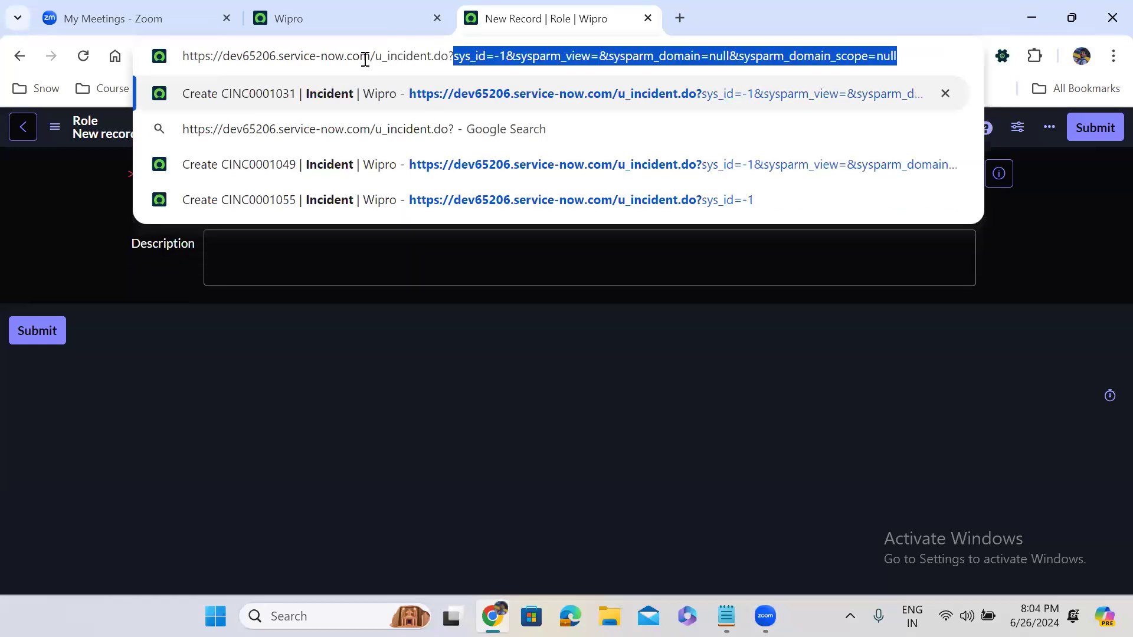
{"action": "left_click_drag", "start_coordinate": [510, 57], "coordinate": [1084, 47]}
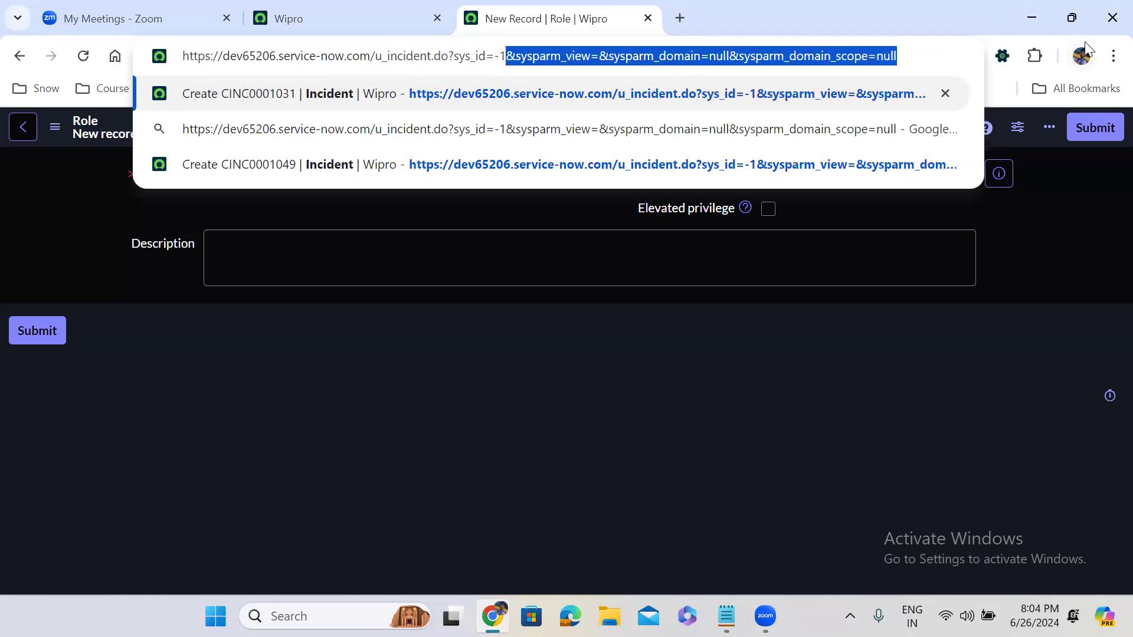
{"action": "key", "text": "BackSpace"}
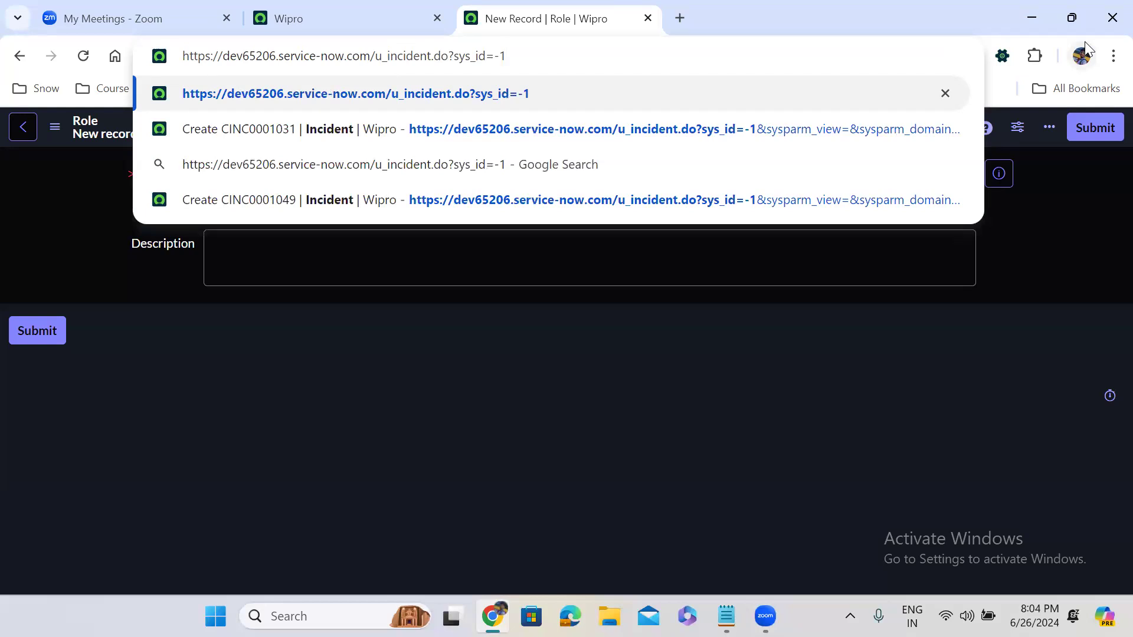
{"action": "key", "text": "Return"}
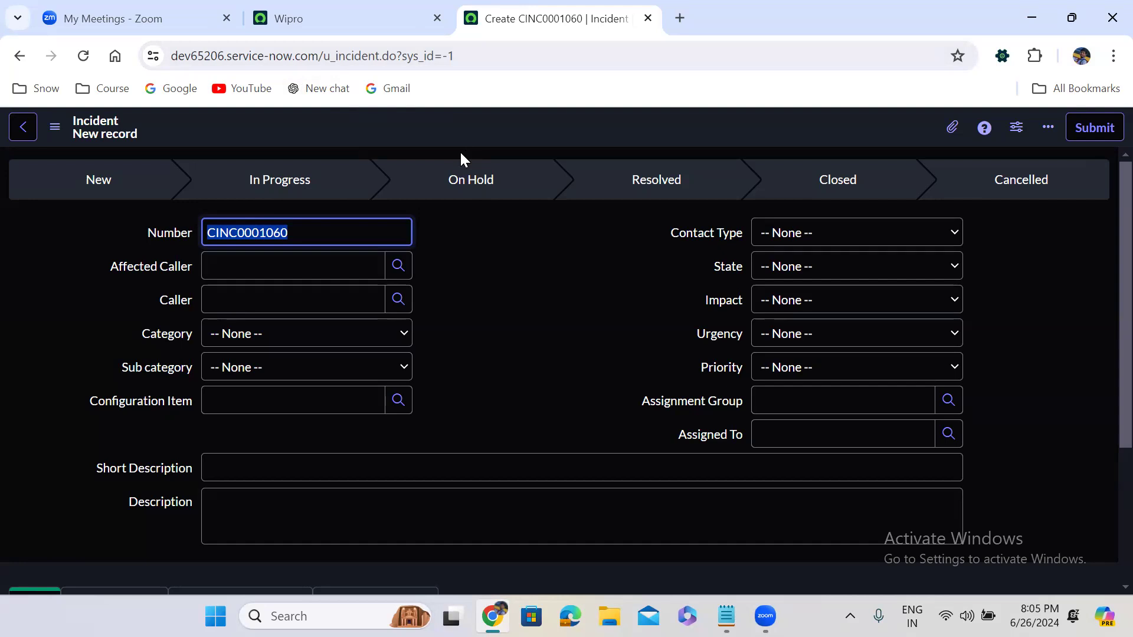
{"action": "left_click", "coordinate": [462, 55]}
- Reload the blank Incident form with sysparm_view=Self_service in its URL, now numbered CINC0001061
{"action": "left_click", "coordinate": [462, 55]}
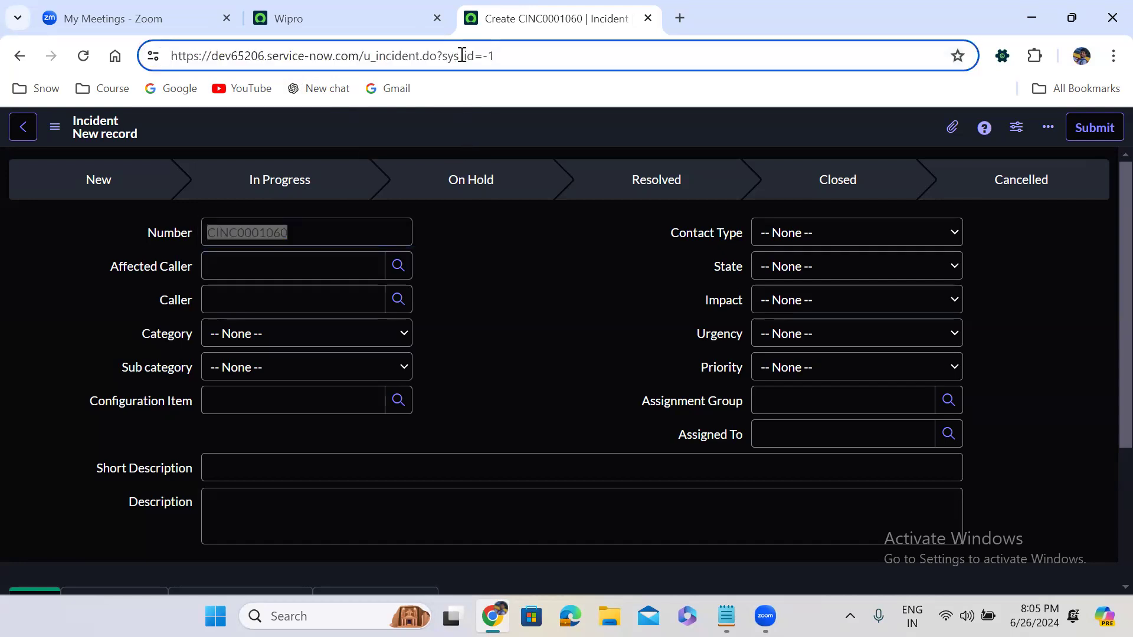
{"action": "type", "text": "?"}
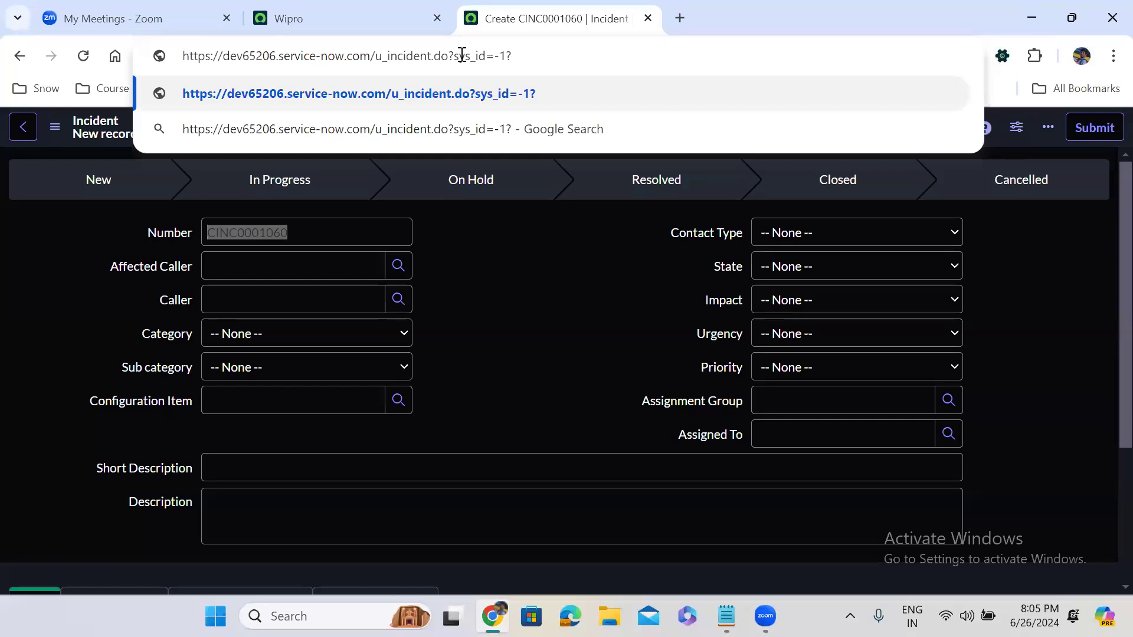
{"action": "key", "text": "BackSpace"}
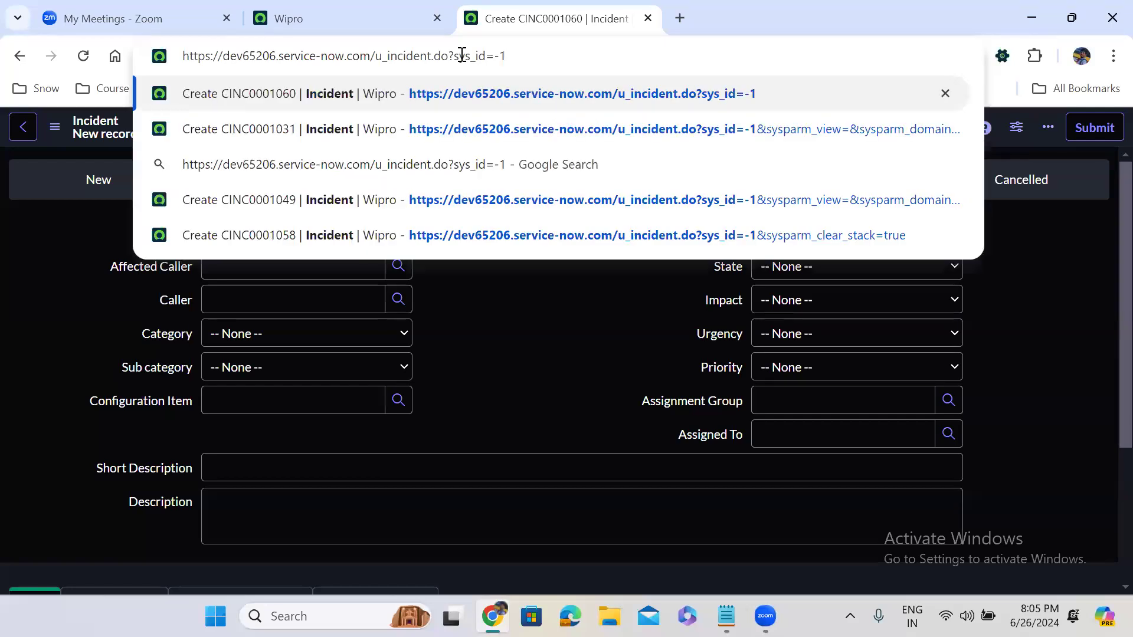
{"action": "type", "text": "&"}
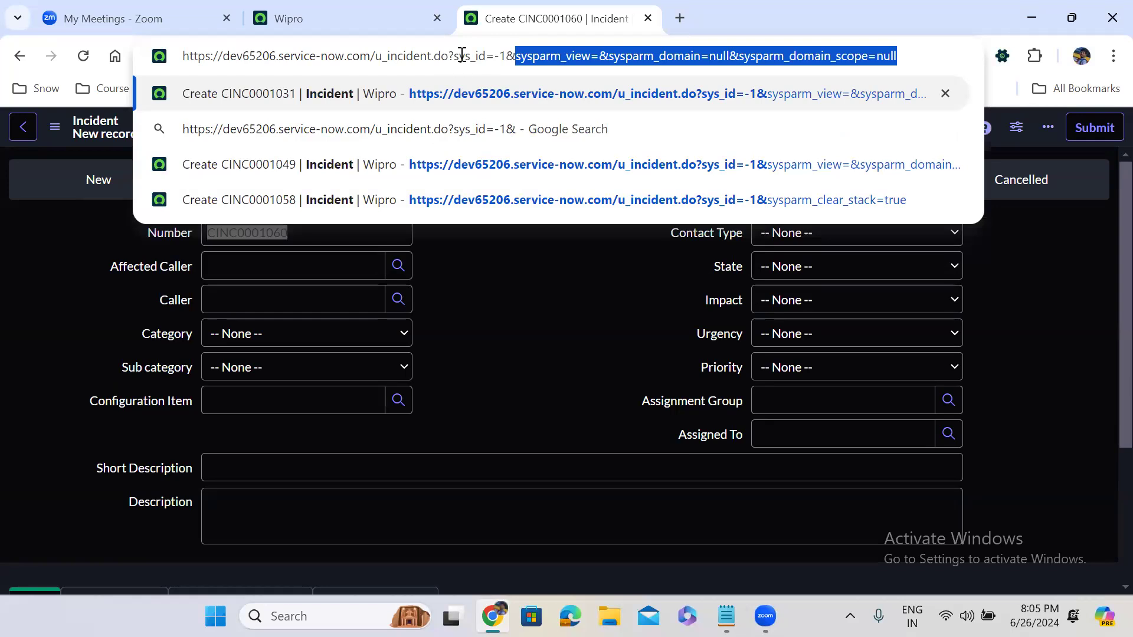
{"action": "left_click", "coordinate": [603, 55]}
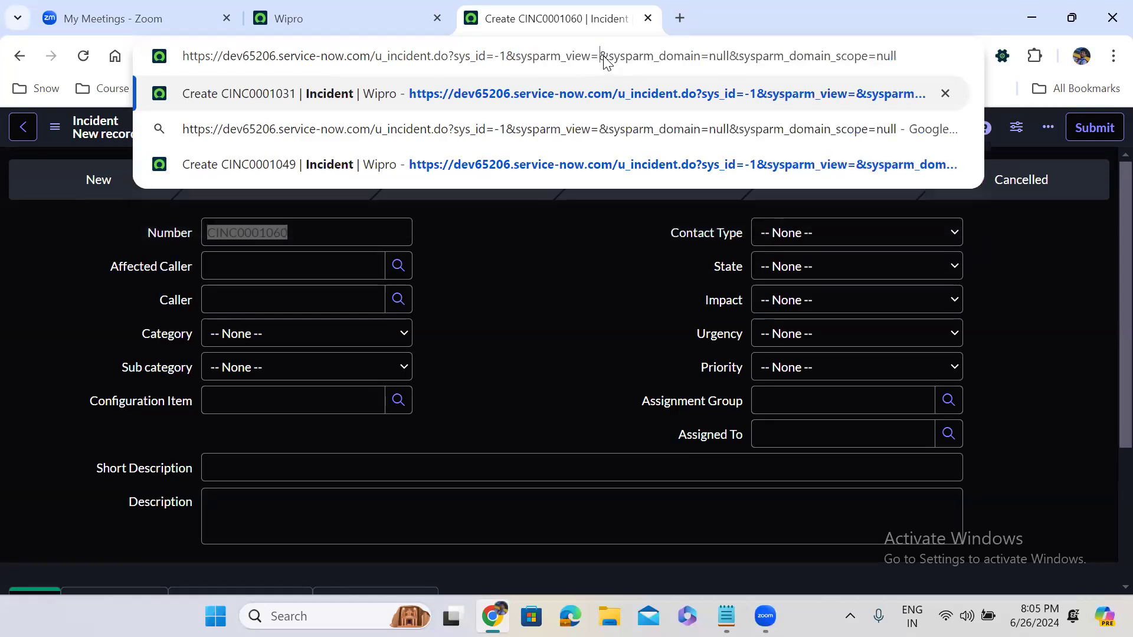
{"action": "left_click_drag", "start_coordinate": [600, 56], "coordinate": [881, 33]}
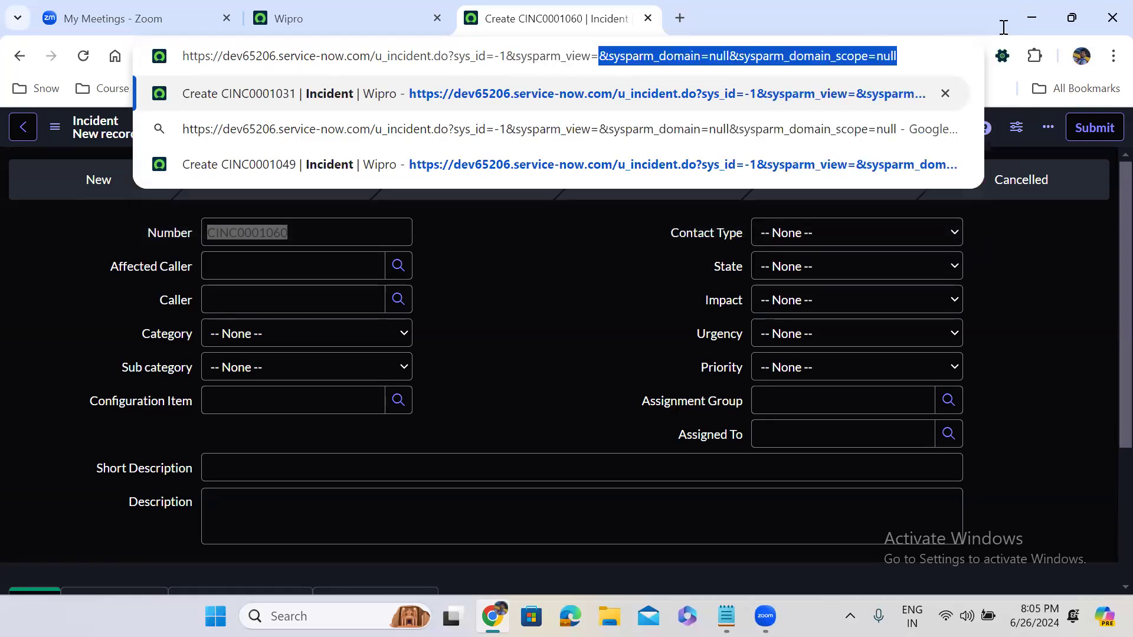
{"action": "key", "text": "BackSpace"}
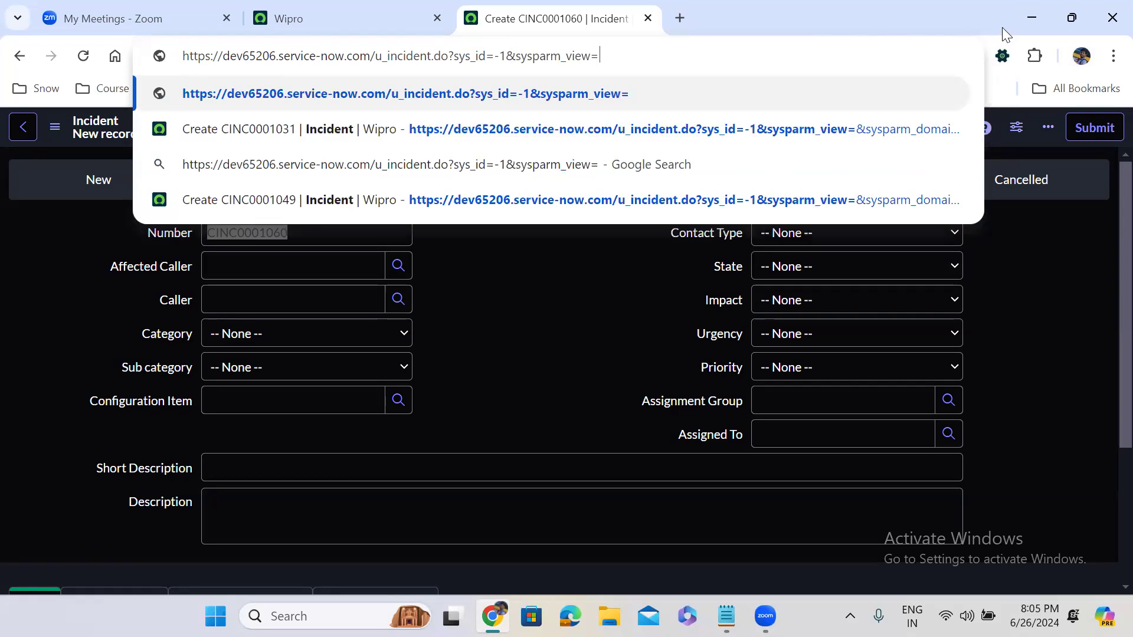
{"action": "type", "text": "Se"}
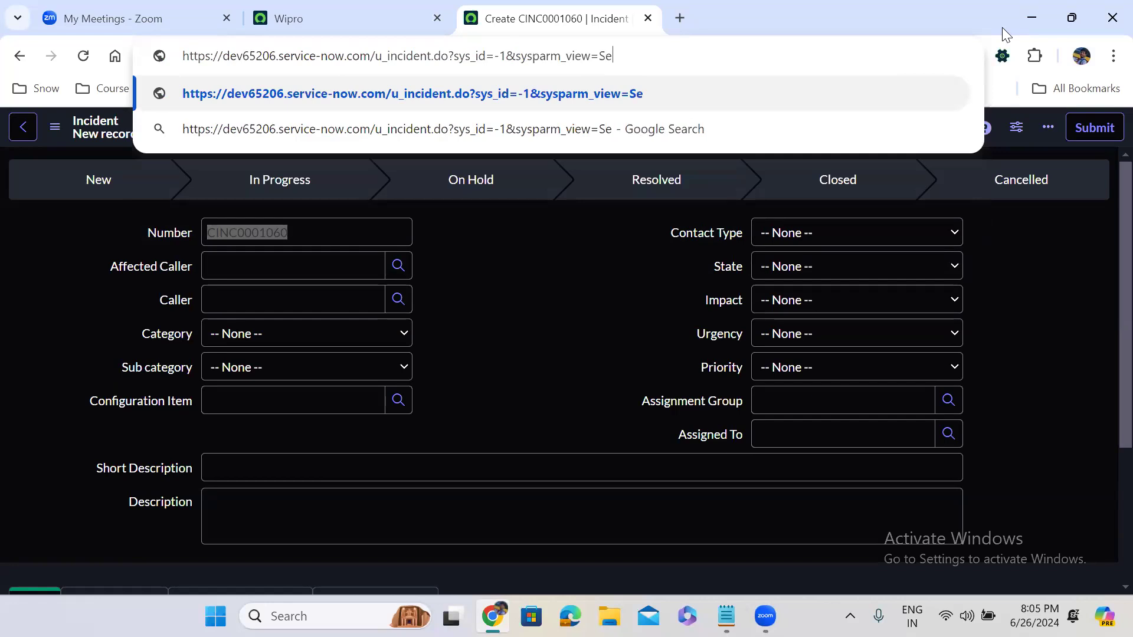
{"action": "type", "text": "lf_"}
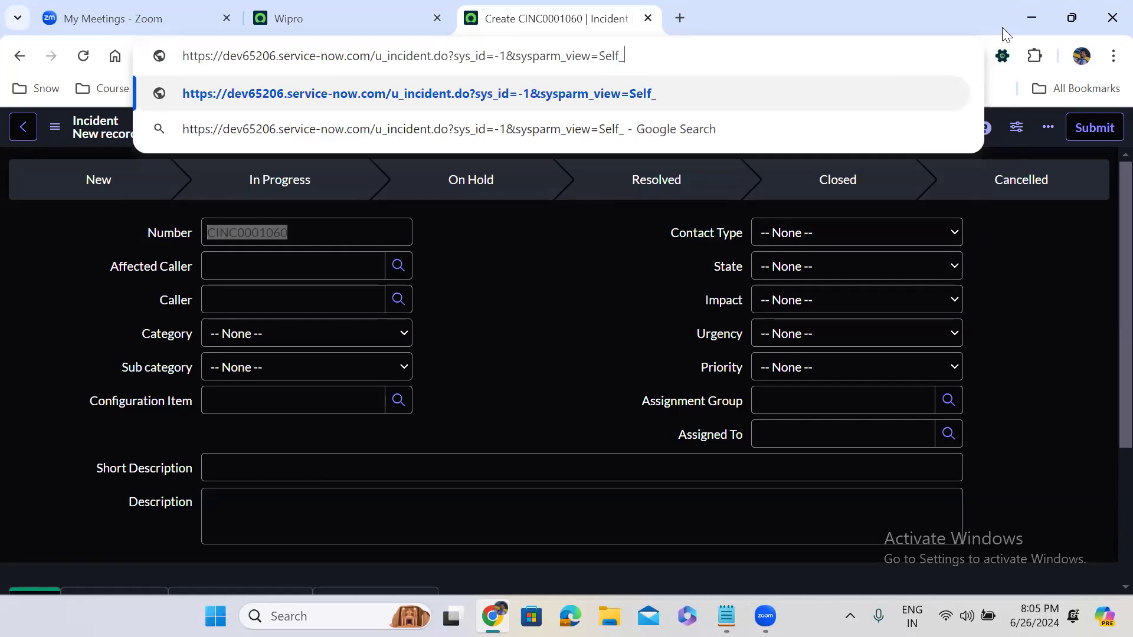
{"action": "type", "text": "service"}
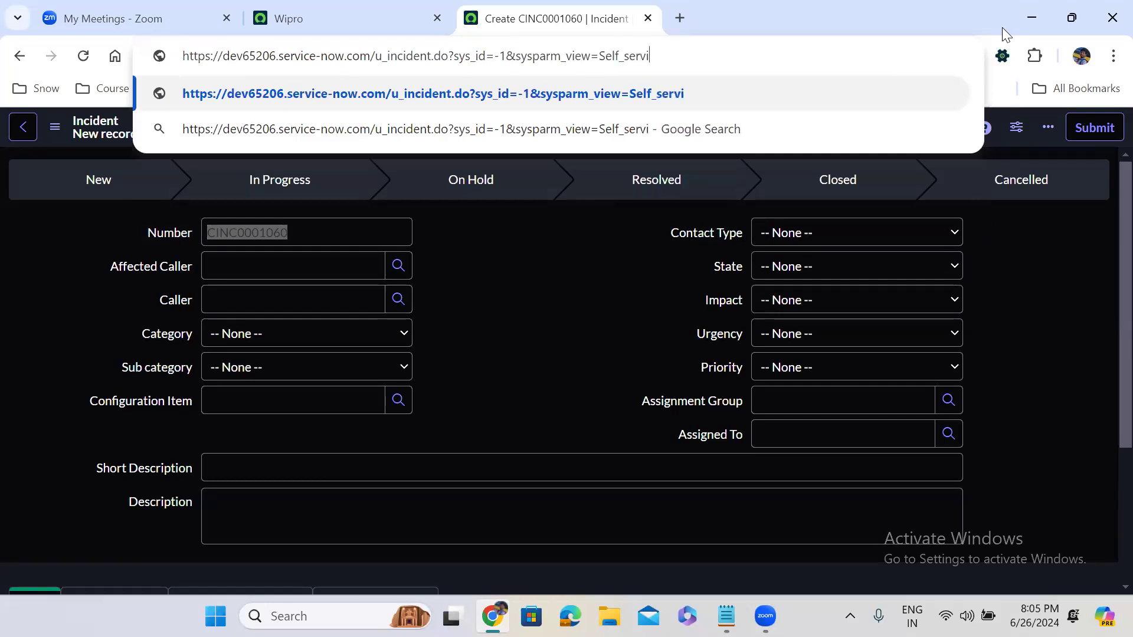
{"action": "key", "text": "Return"}
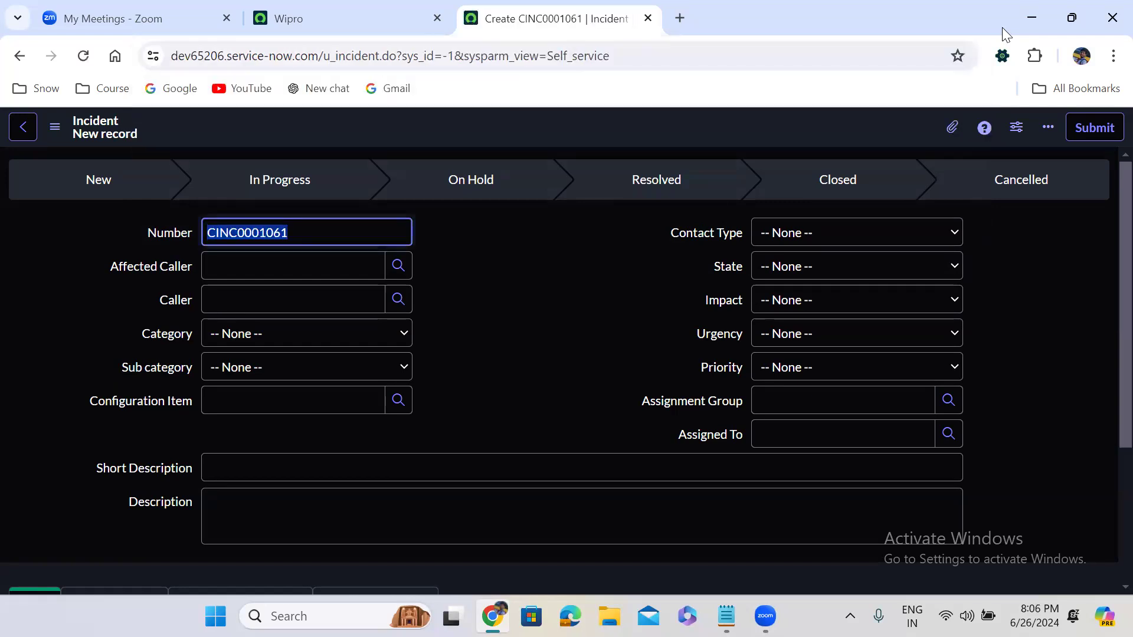
- From the Wipro home page, filter All for 'view rul' and open System UI > View Rules in a new tab
{"action": "left_click", "coordinate": [348, 19]}
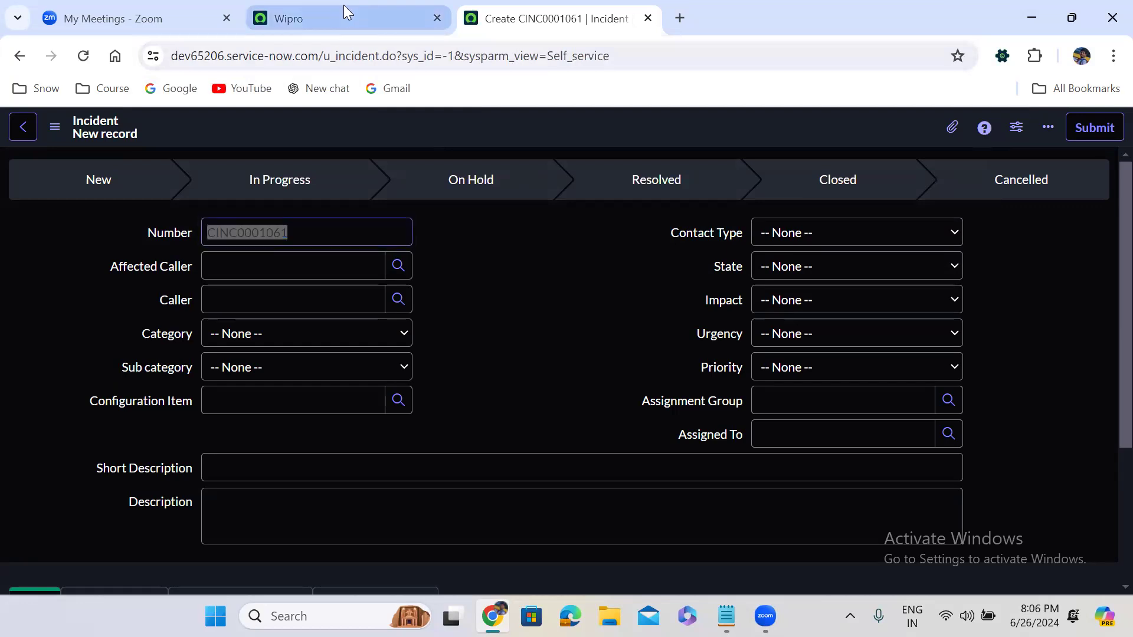
{"action": "left_click", "coordinate": [103, 140]}
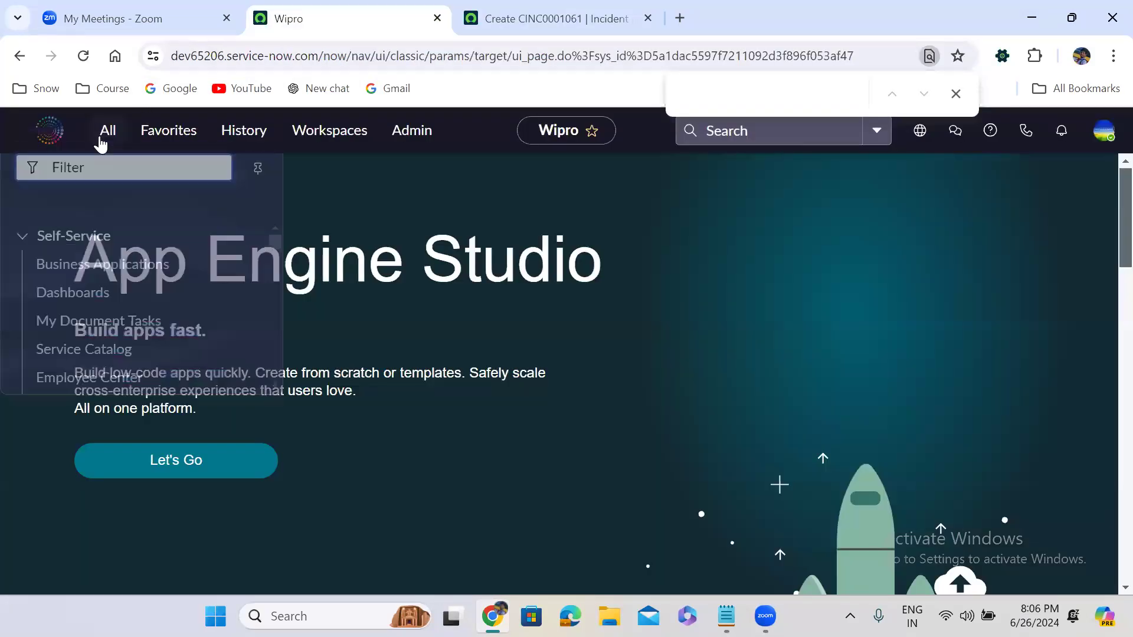
{"action": "type", "text": "vi"}
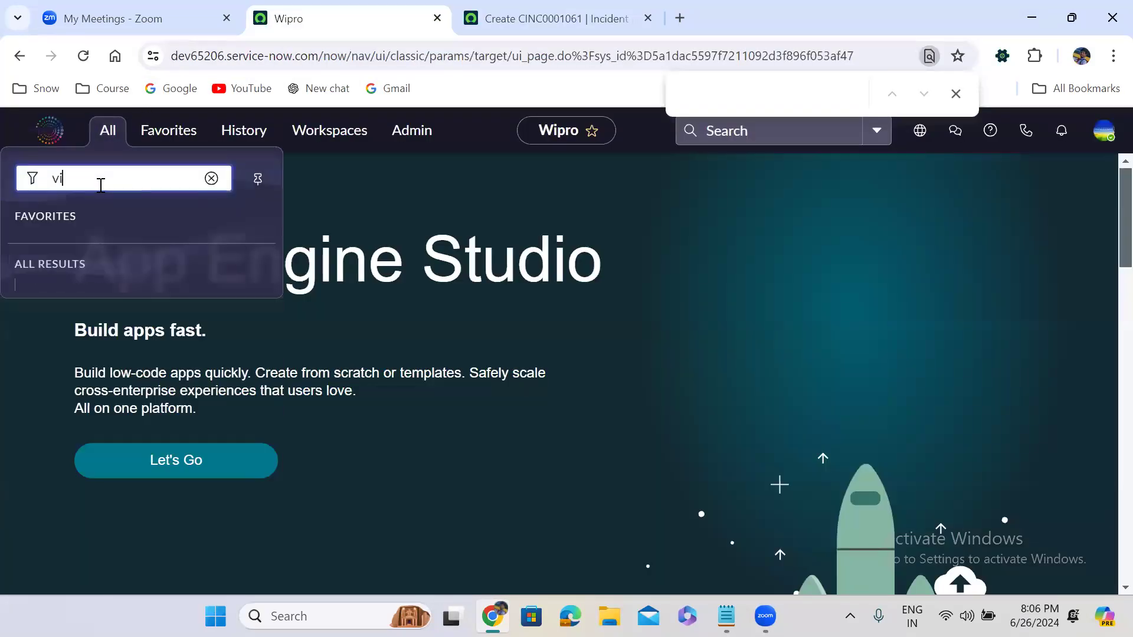
{"action": "type", "text": "ew ru"}
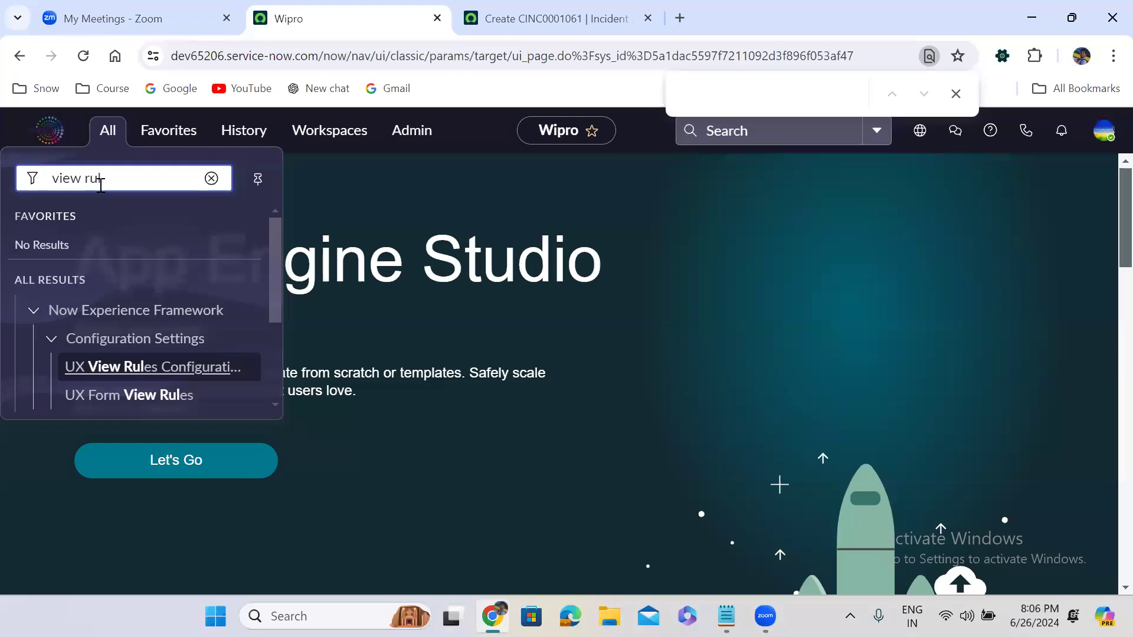
{"action": "type", "text": "l"}
{"action": "left_click_drag", "start_coordinate": [273, 280], "coordinate": [273, 377]}
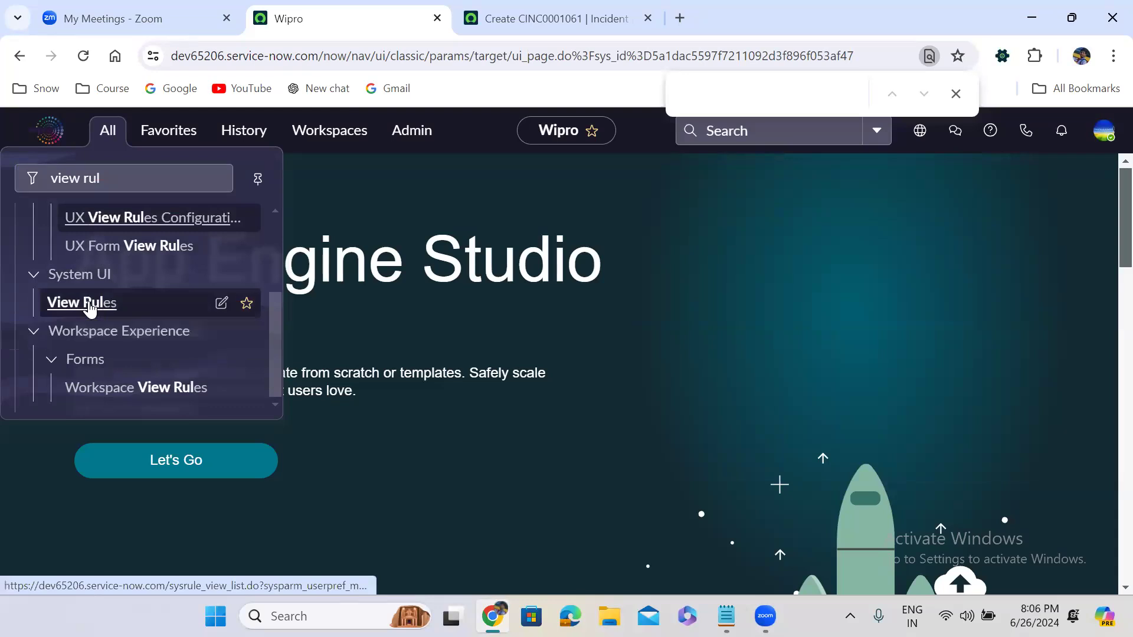
{"action": "middle_click", "coordinate": [90, 307]}
{"action": "left_click", "coordinate": [511, 11]}
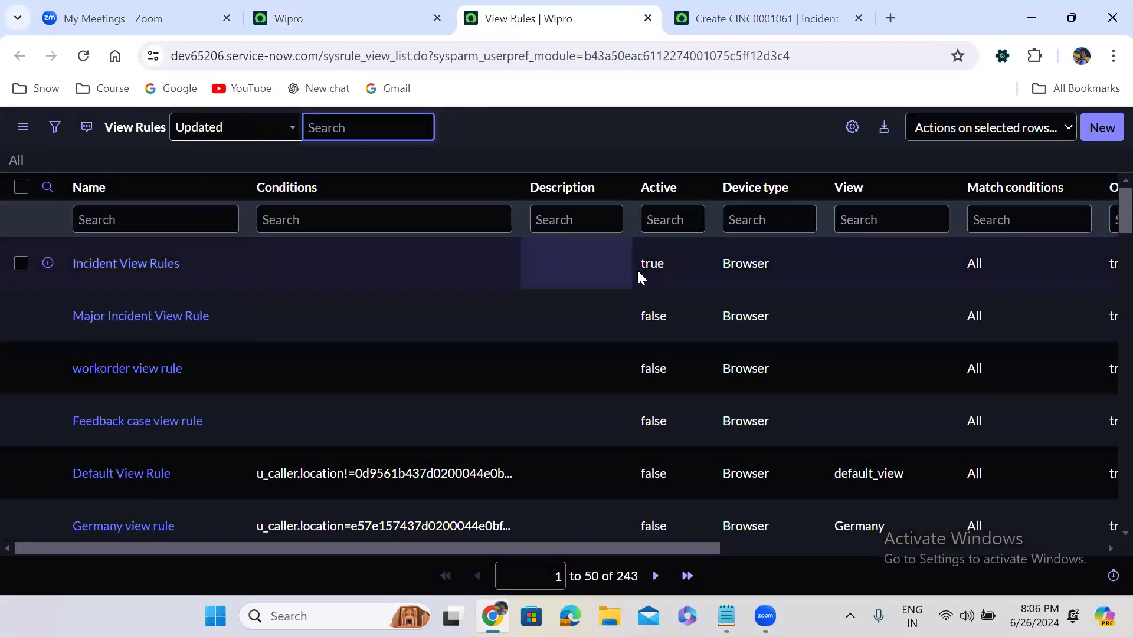
- Set Incident View Rules' Active value to false, then open that rule's record in a new tab
{"action": "double_click", "coordinate": [660, 266]}
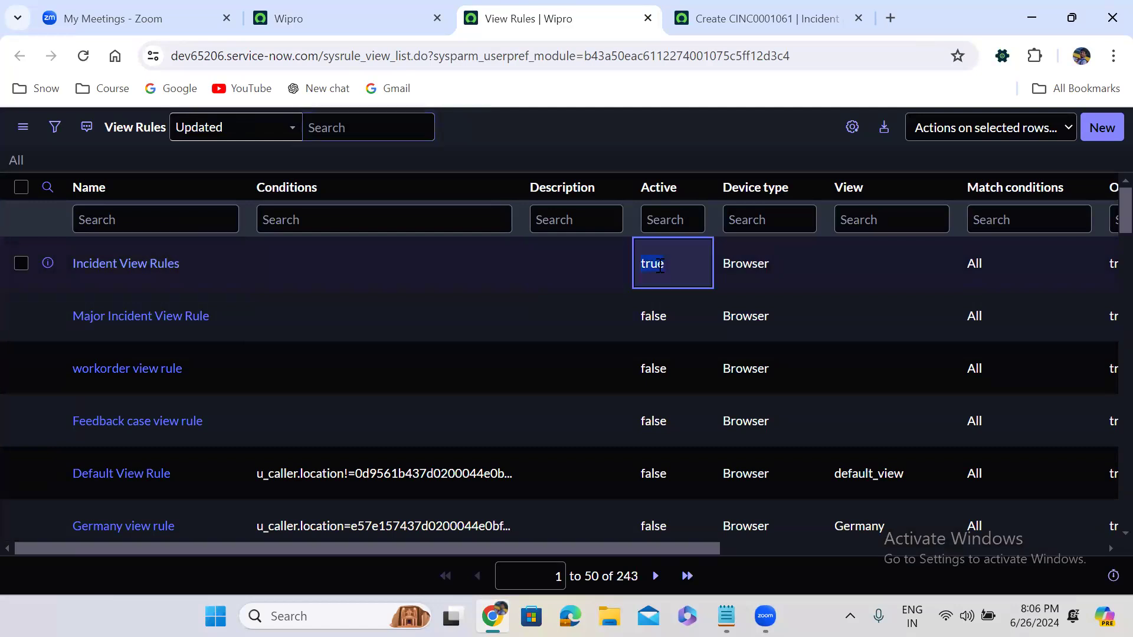
{"action": "left_click", "coordinate": [658, 263]}
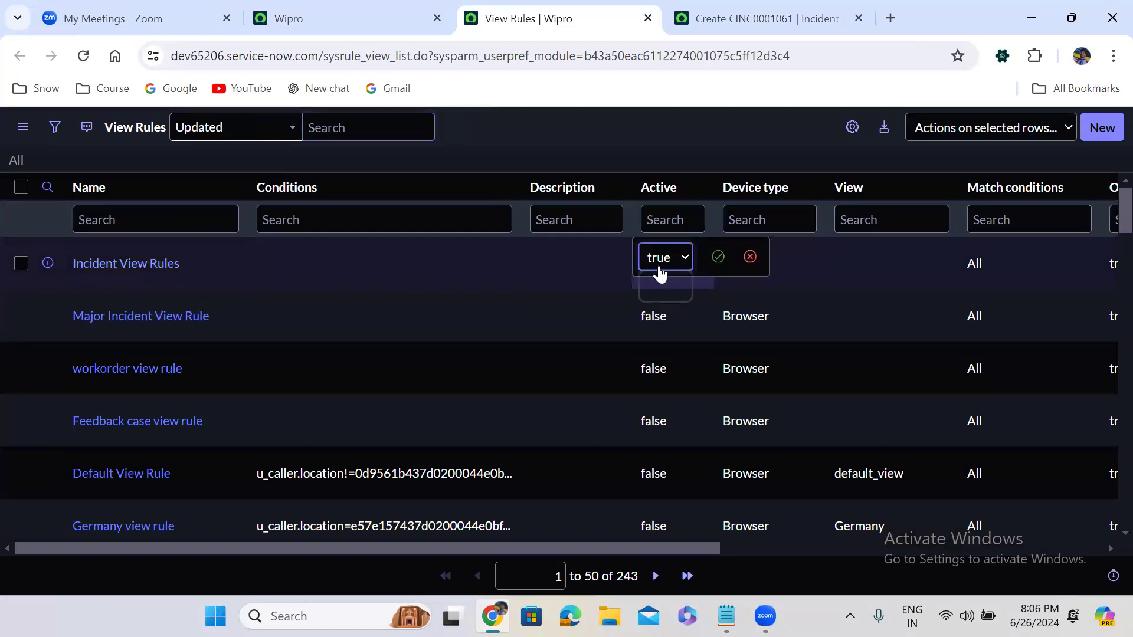
{"action": "left_click", "coordinate": [659, 300]}
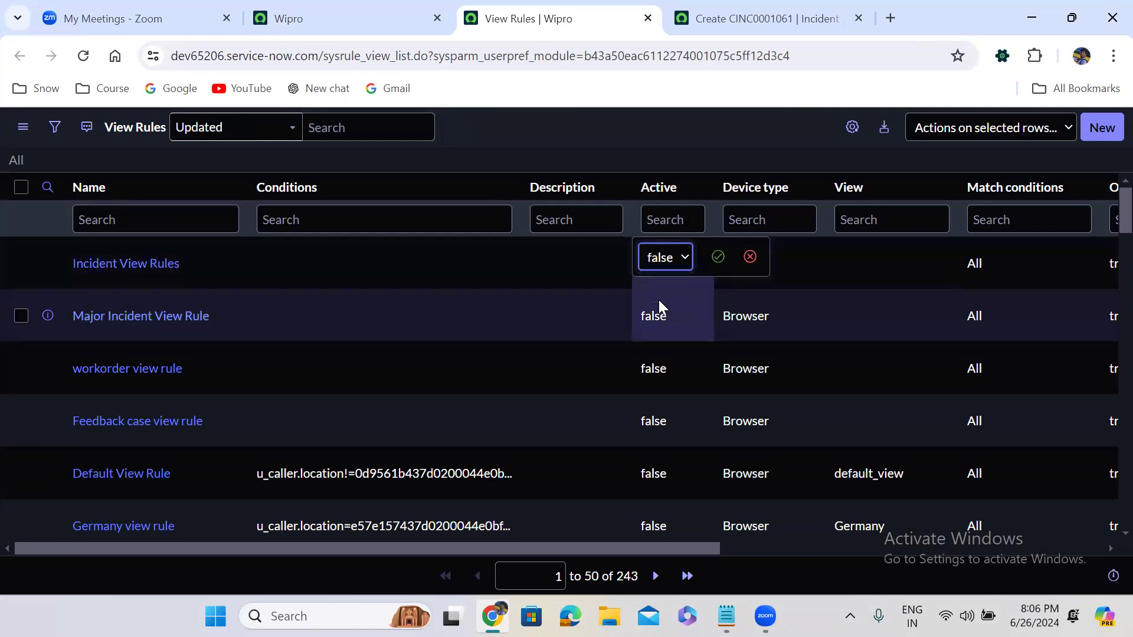
{"action": "left_click", "coordinate": [718, 256]}
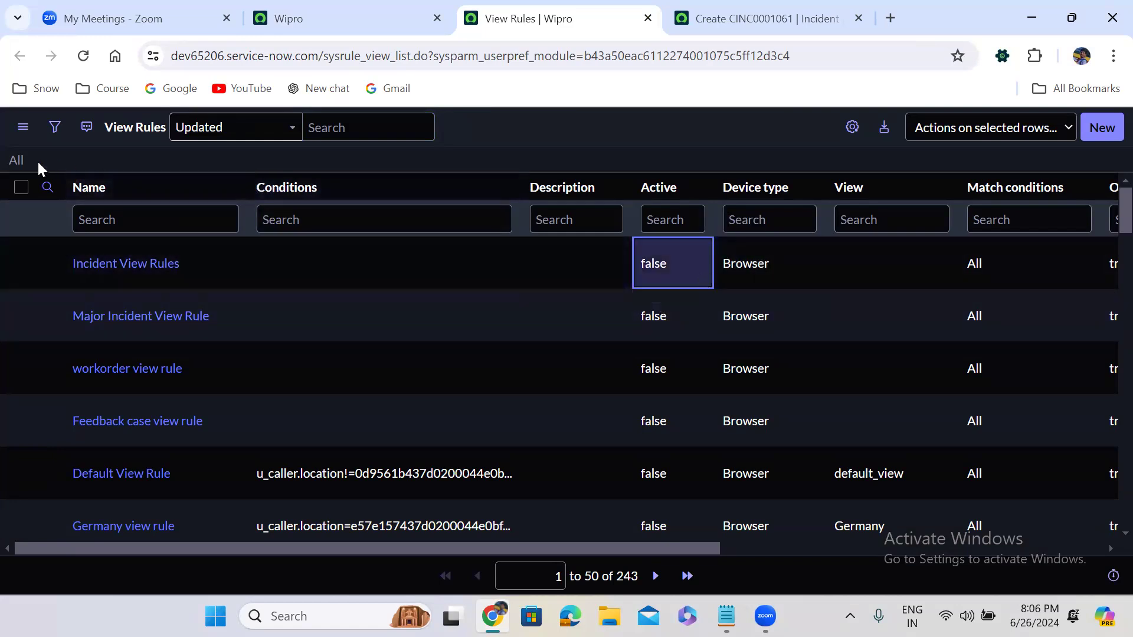
{"action": "left_click", "coordinate": [16, 161]}
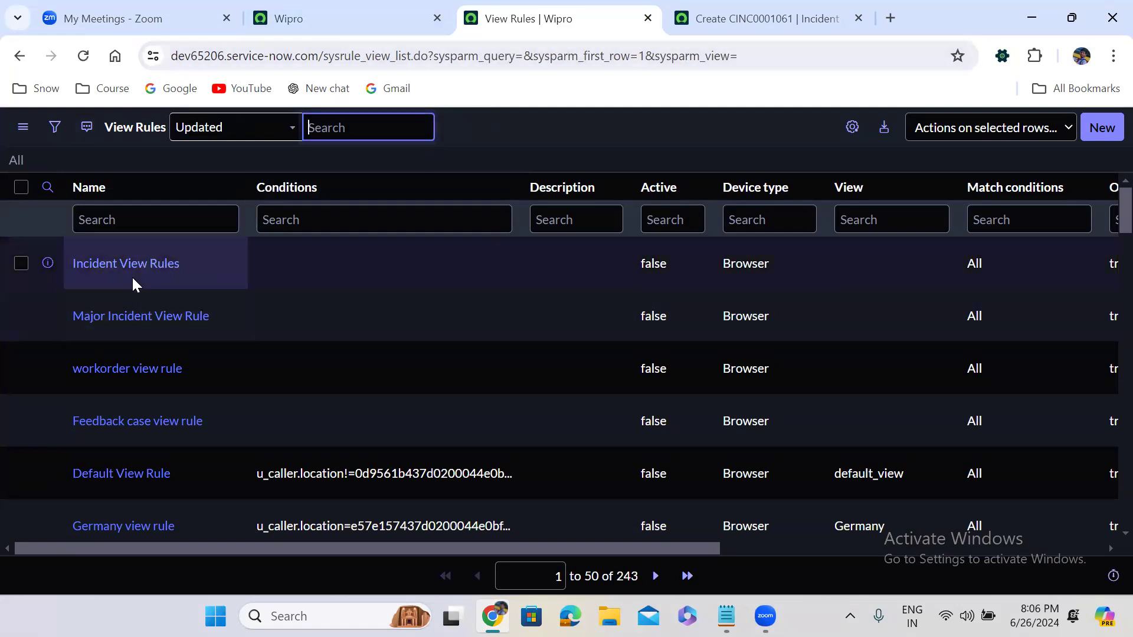
{"action": "middle_click", "coordinate": [146, 260]}
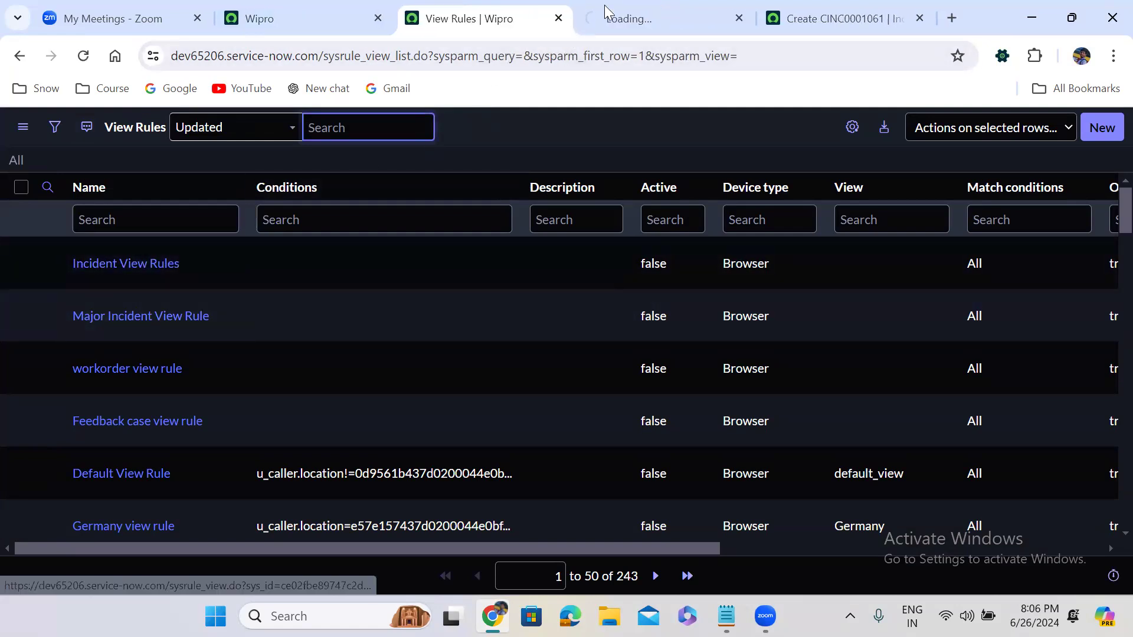
- Copy 'Self_Service' from the Incident View Rules script over the view name in the Incident form URL
{"action": "left_click", "coordinate": [640, 11]}
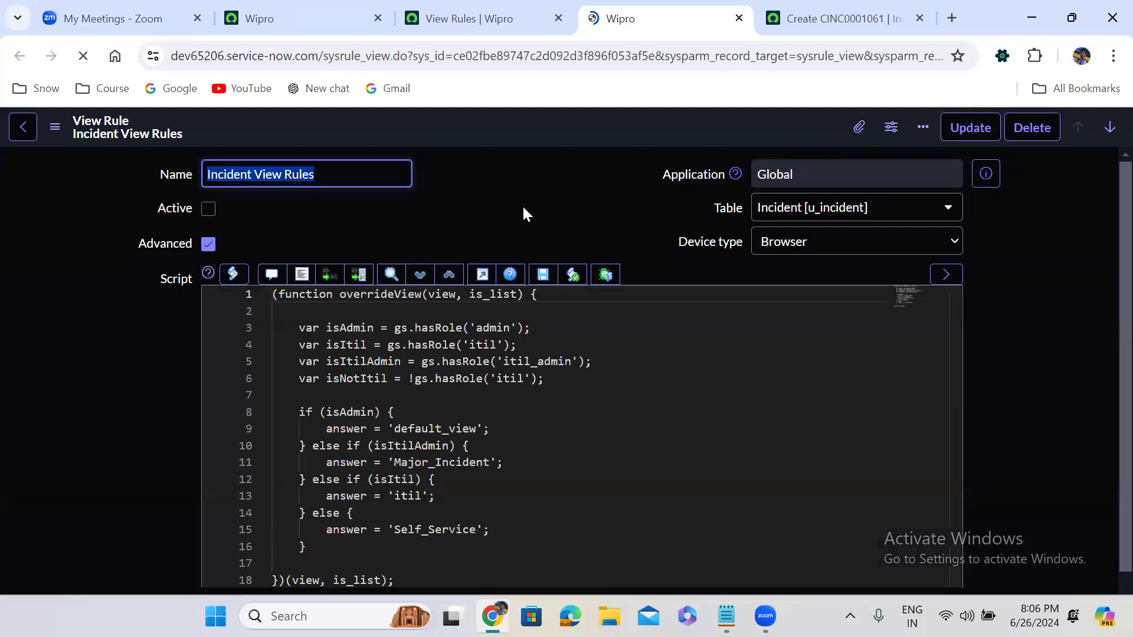
{"action": "scroll", "coordinate": [521, 206], "scroll_direction": "down", "scroll_amount": 3}
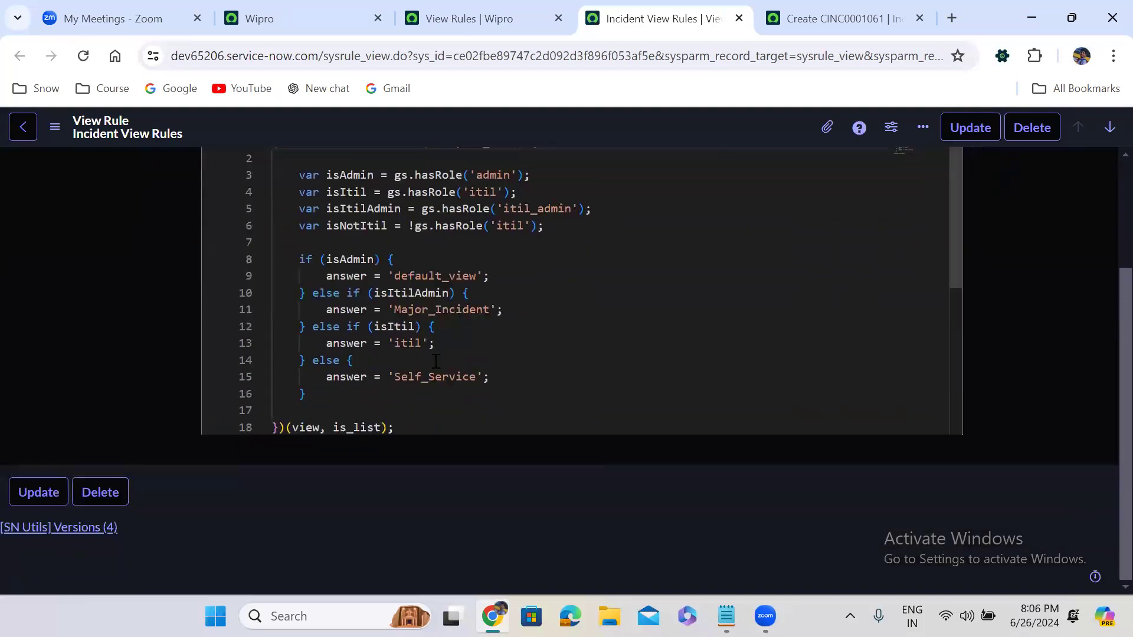
{"action": "double_click", "coordinate": [435, 376]}
{"action": "key", "text": "ctrl+c"}
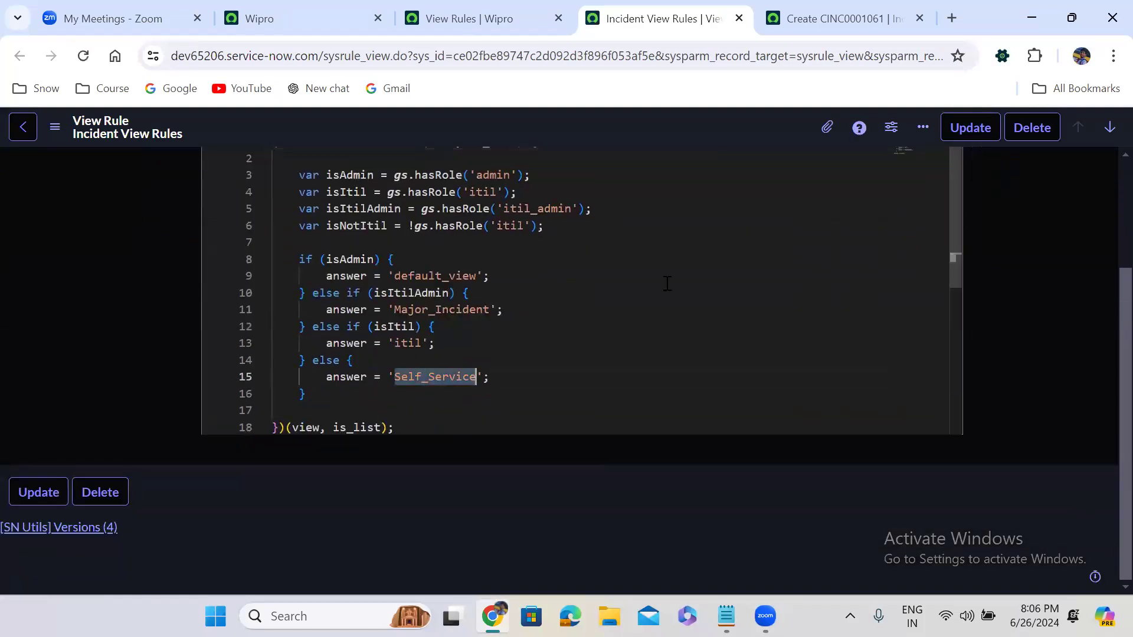
{"action": "left_click", "coordinate": [838, 18]}
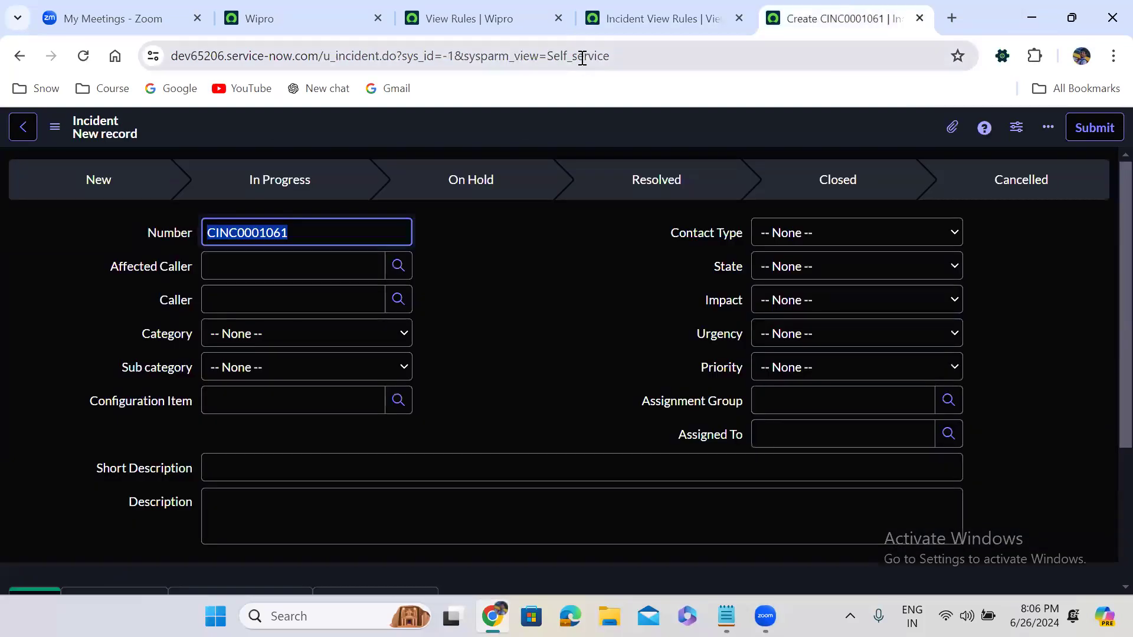
{"action": "double_click", "coordinate": [582, 58]}
{"action": "key", "text": "ctrl+v"}
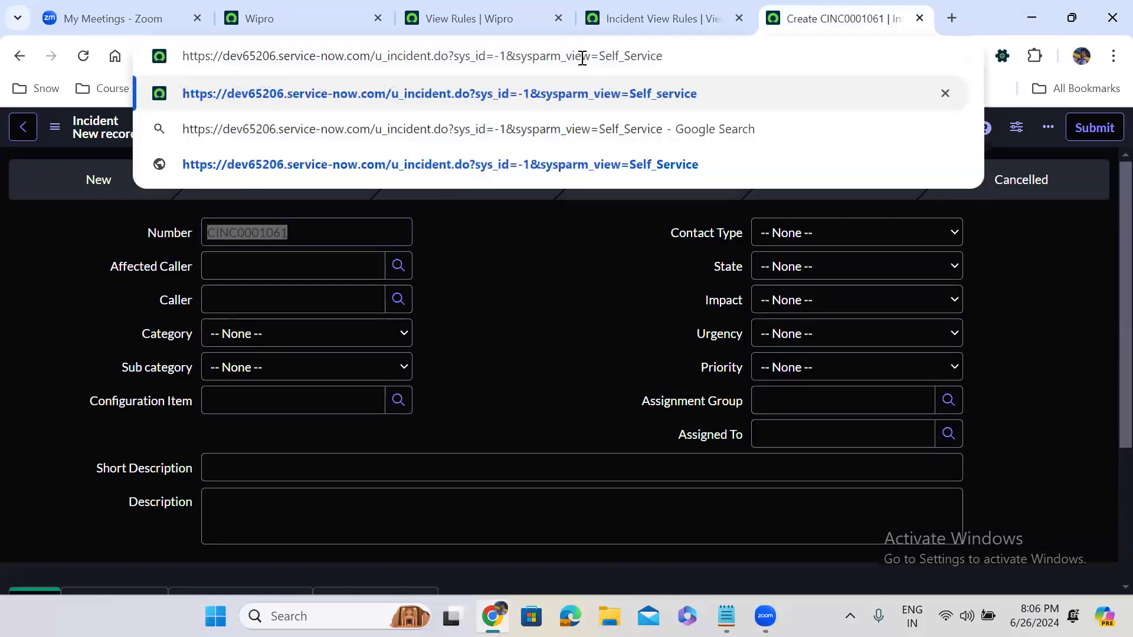
{"action": "left_click", "coordinate": [624, 7]}
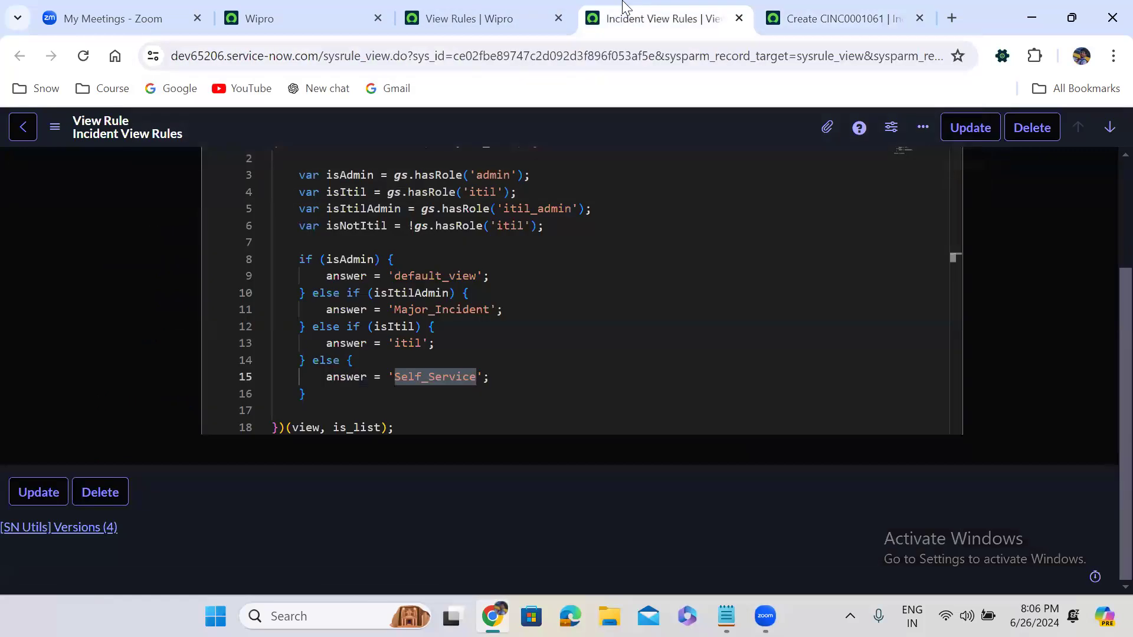
{"action": "scroll", "coordinate": [1104, 469], "scroll_direction": "up", "scroll_amount": 3}
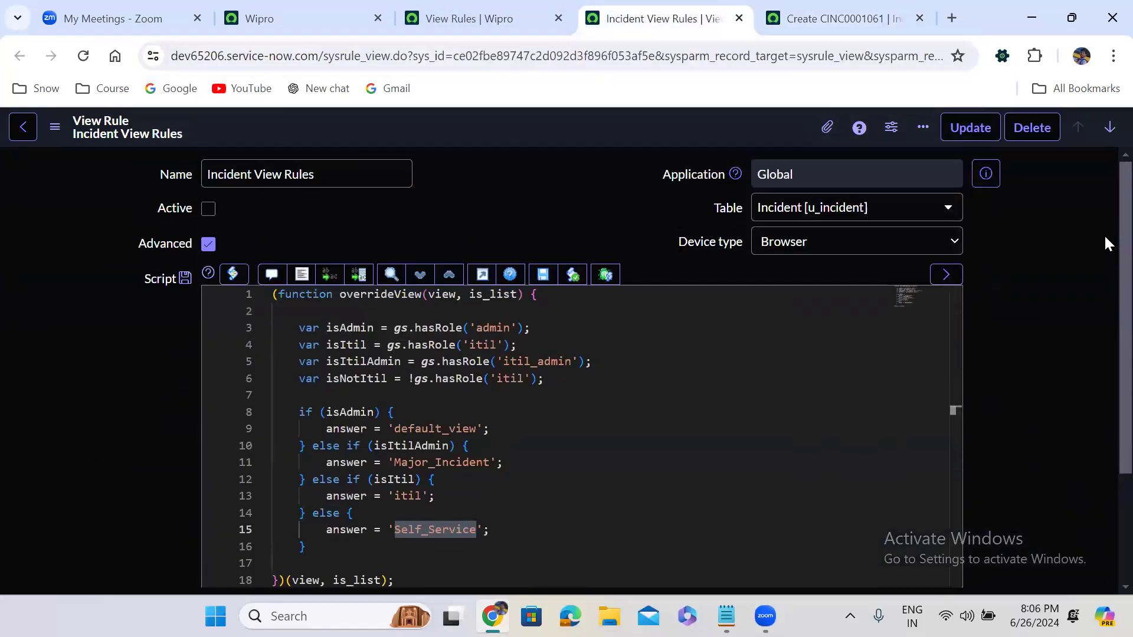
{"action": "left_click", "coordinate": [844, 18]}
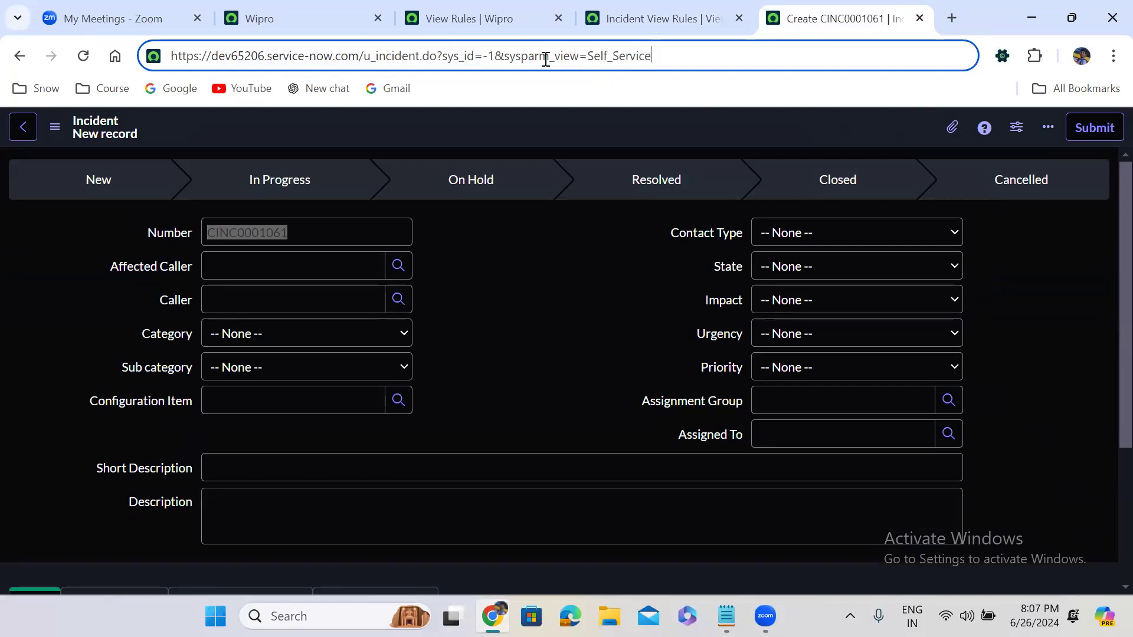
- Load the Incident form in the Self_Service view, then in default_view
{"action": "key", "text": "Return"}
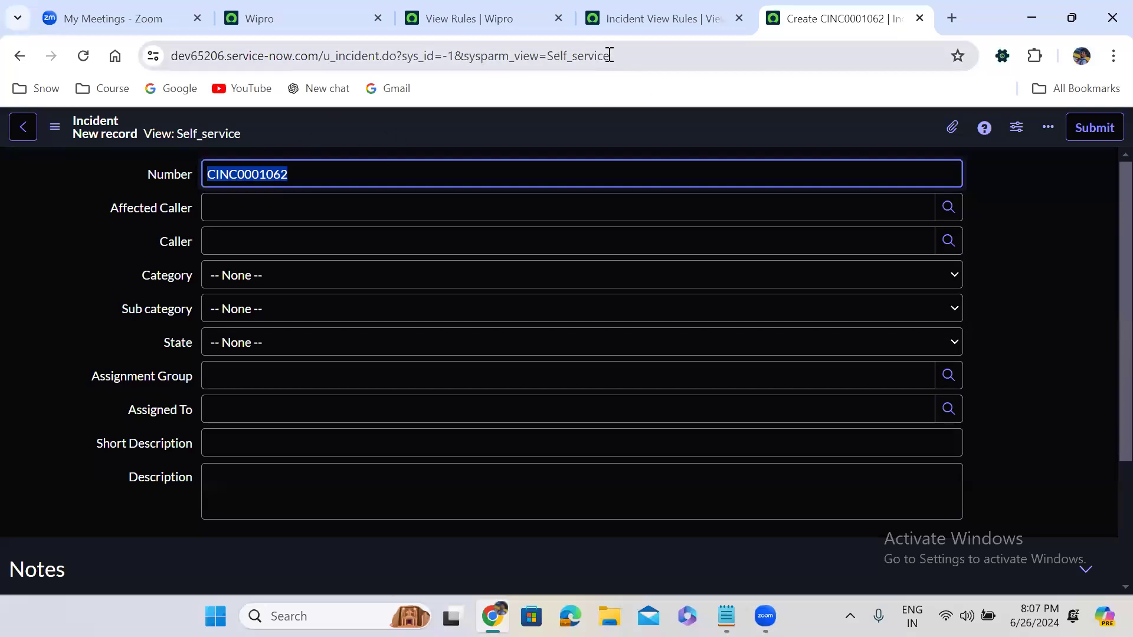
{"action": "left_click_drag", "start_coordinate": [547, 55], "coordinate": [690, 50]}
{"action": "type", "text": "defau"}
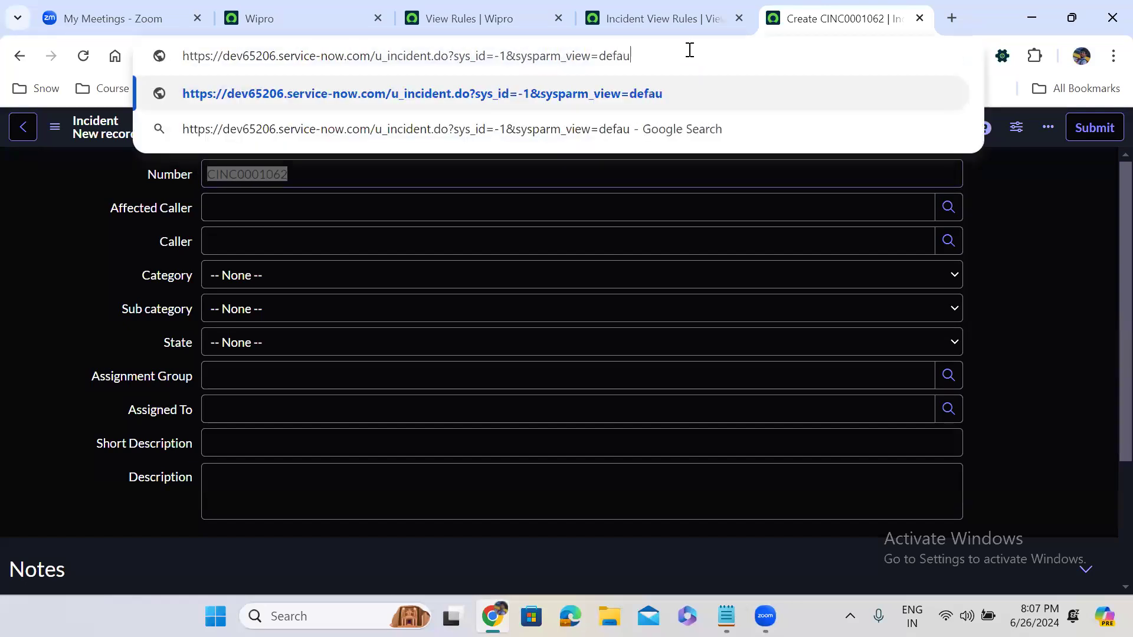
{"action": "type", "text": "lt_v"}
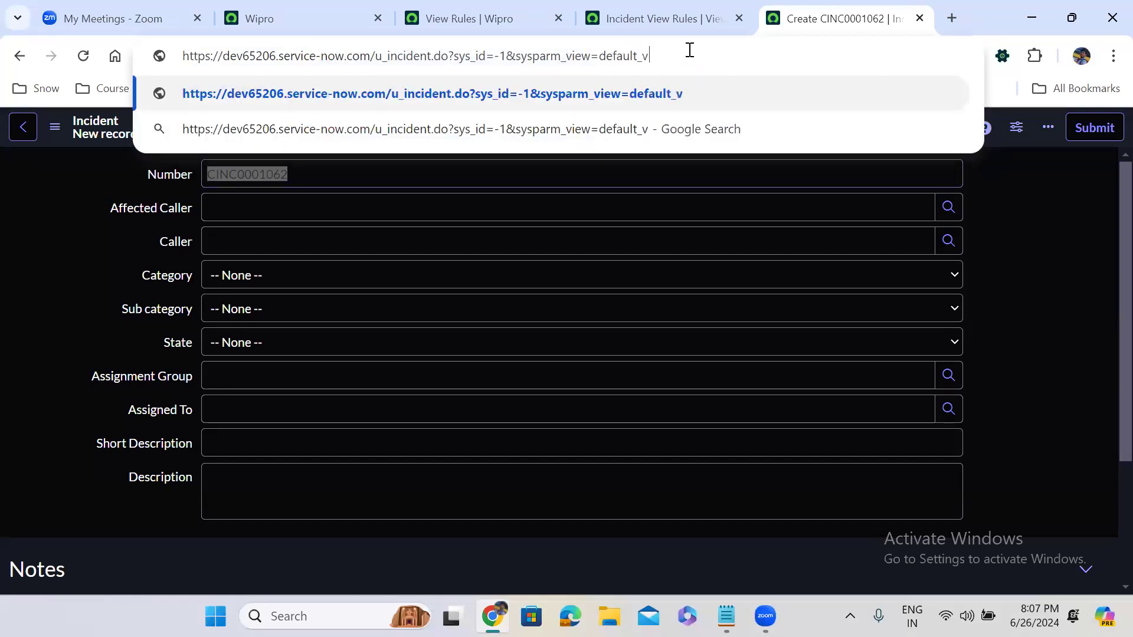
{"action": "type", "text": "iew"}
{"action": "key", "text": "Return"}
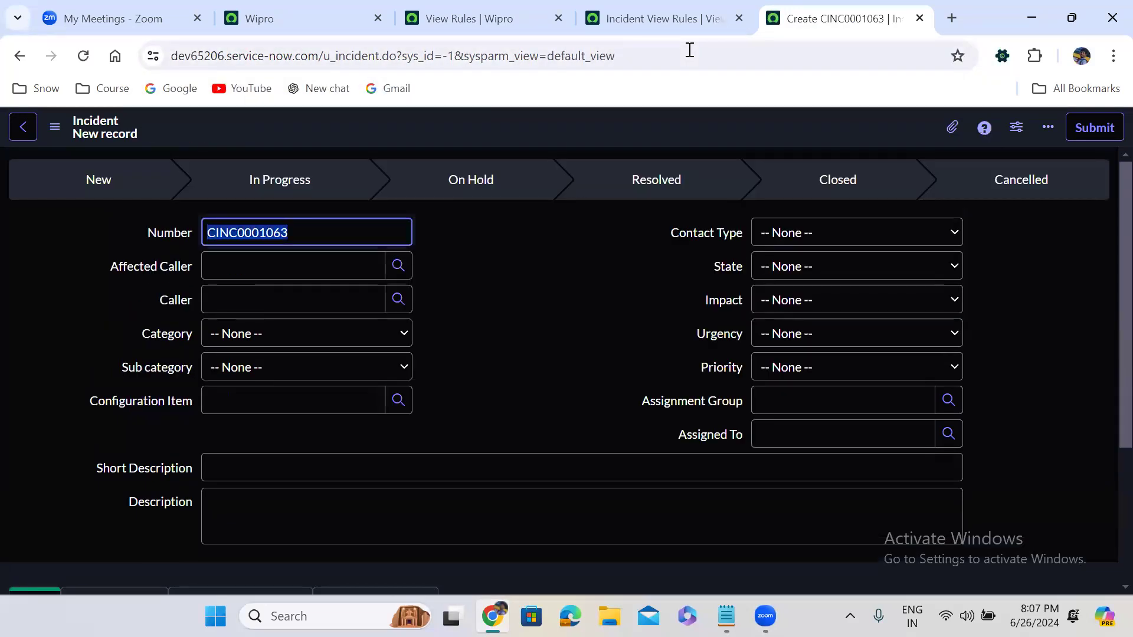
- Copy 'Major_Incident' from the view rules script into the URL and load the form in that view
{"action": "left_click", "coordinate": [633, 7]}
{"action": "left_click", "coordinate": [436, 462]}
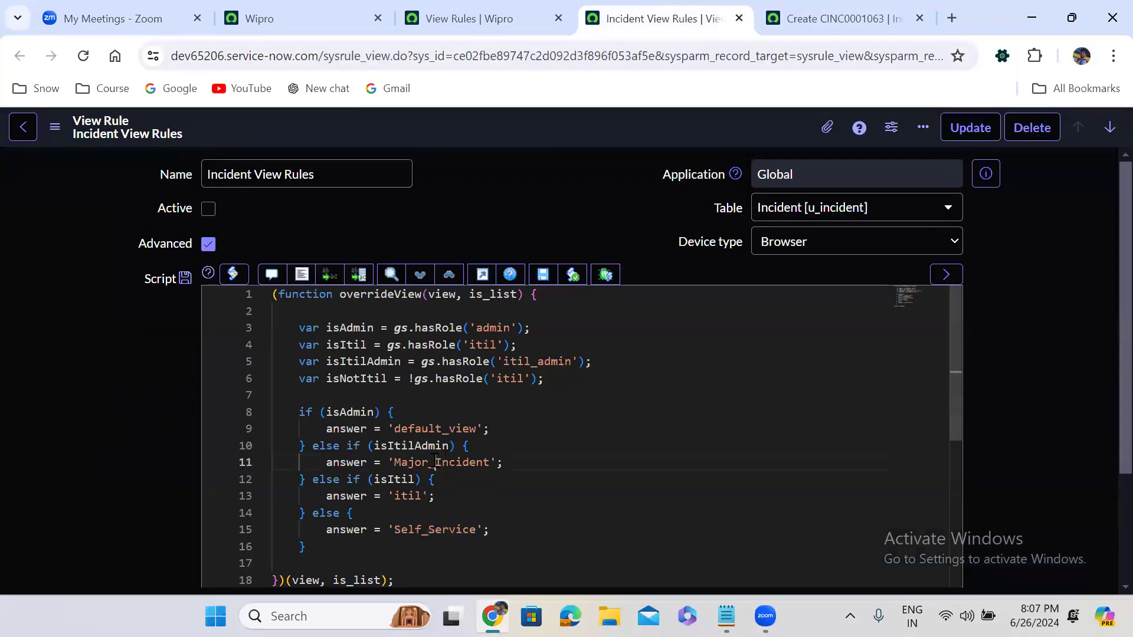
{"action": "double_click", "coordinate": [437, 462]}
{"action": "key", "text": "ctrl+c"}
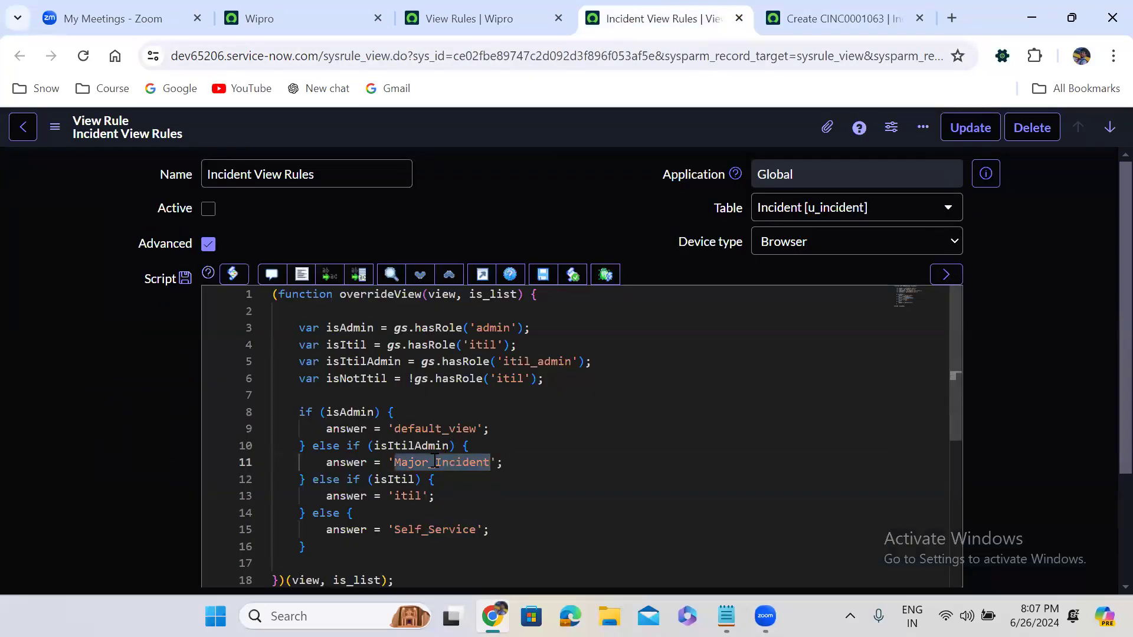
{"action": "left_click", "coordinate": [829, 17]}
{"action": "double_click", "coordinate": [560, 54]}
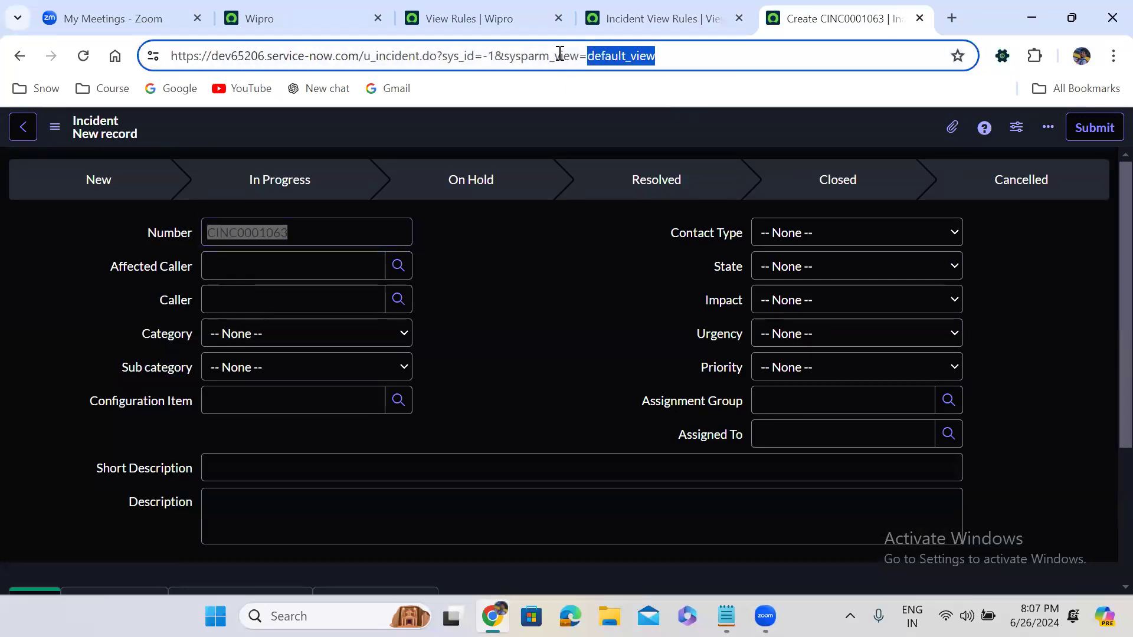
{"action": "key", "text": "ctrl+v"}
{"action": "key", "text": "Return"}
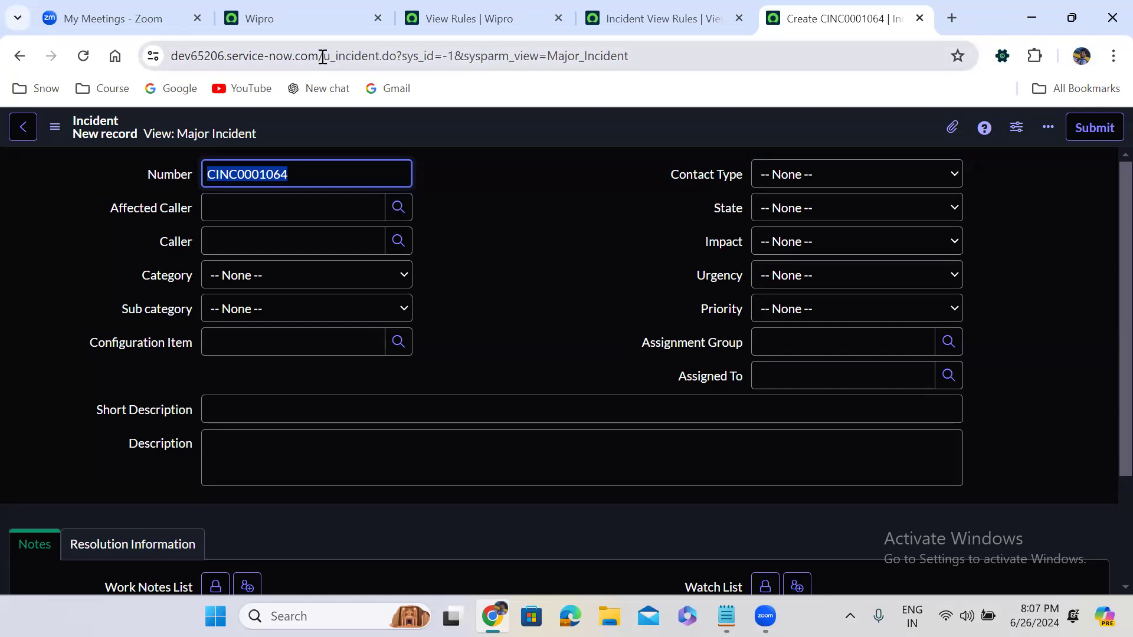
- Delete the URL path from 'u_incident' onward, leaving the instance's base address
{"action": "left_click_drag", "start_coordinate": [326, 57], "coordinate": [728, 49]}
{"action": "key", "text": "ctrl+c"}
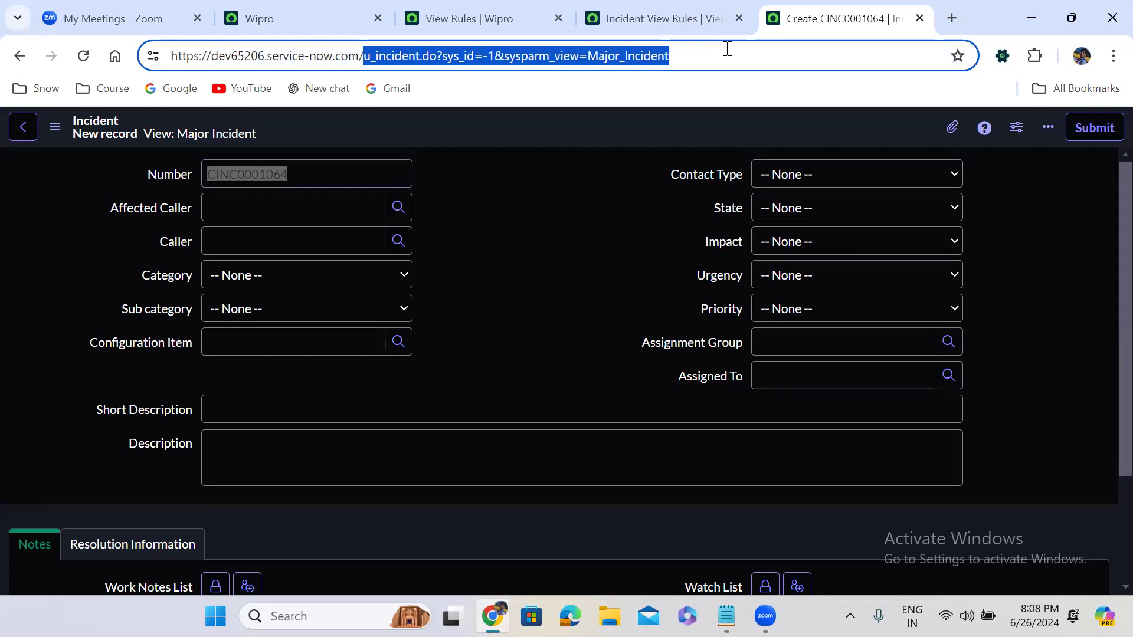
{"action": "key", "text": "BackSpace"}
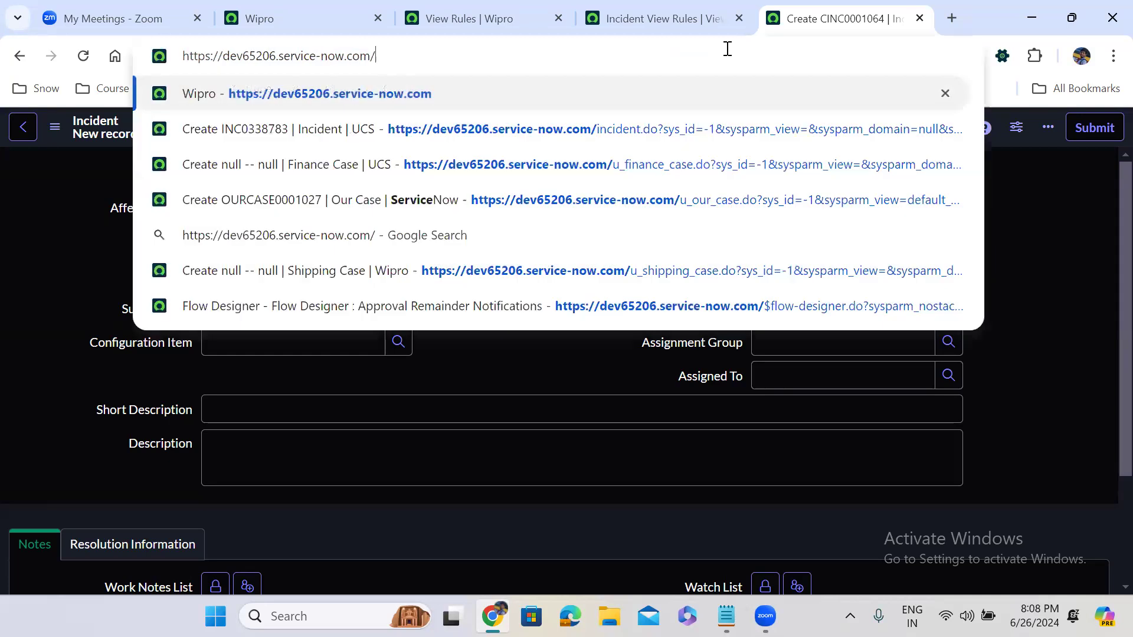
- Filter the All menu by 'custom in' and edit the Custom Incident Management Create New module
{"action": "left_click", "coordinate": [313, 5]}
{"action": "left_click", "coordinate": [109, 131]}
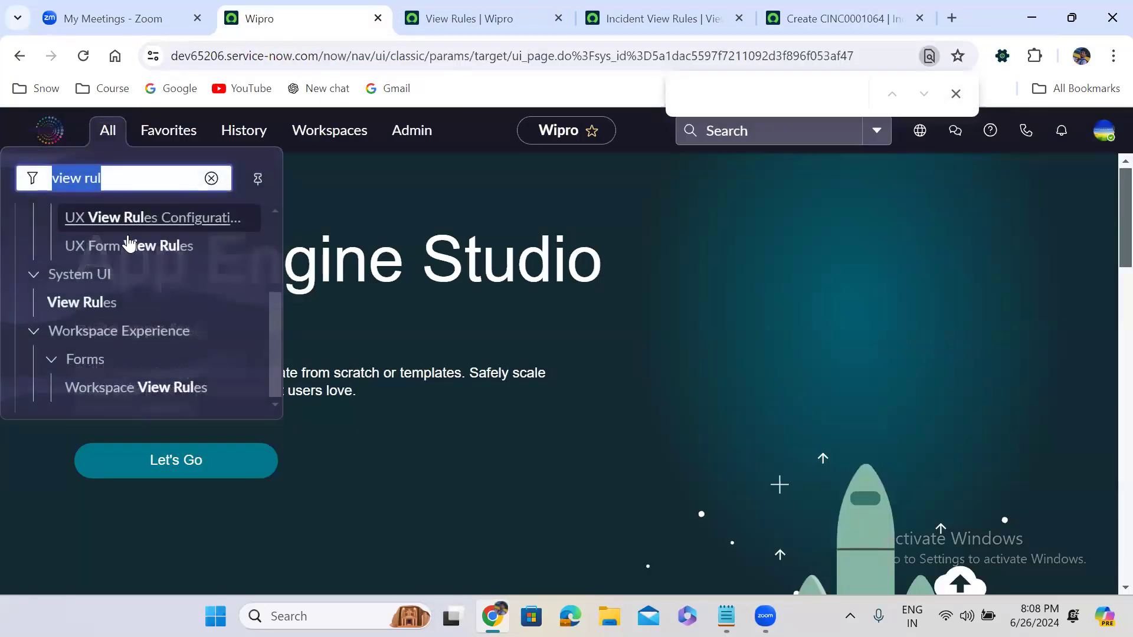
{"action": "type", "text": "custom in"}
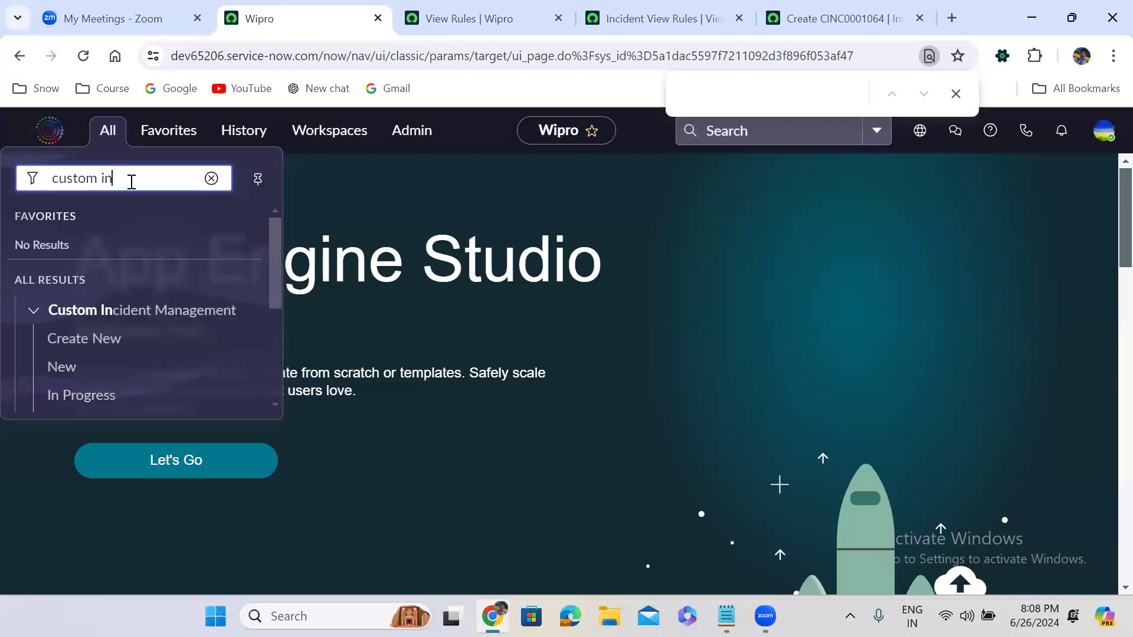
{"action": "left_click", "coordinate": [221, 341]}
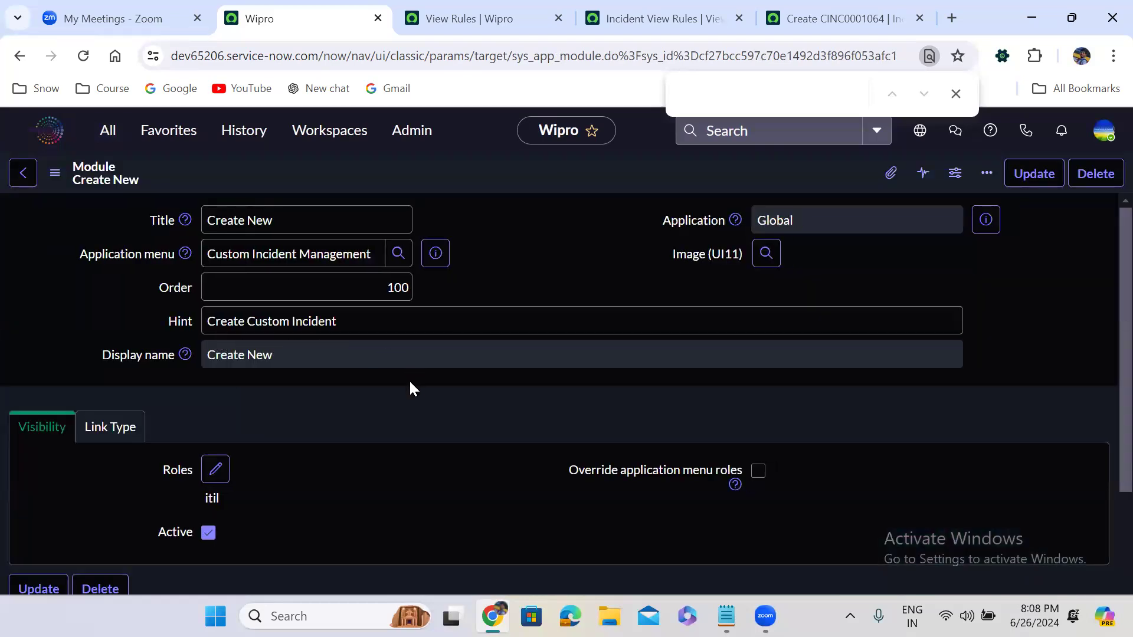
- Open the related Create New Classic Mobile Module (path form/incident/-1) in its own tab to review it
{"action": "scroll", "coordinate": [411, 387], "scroll_direction": "down", "scroll_amount": 5}
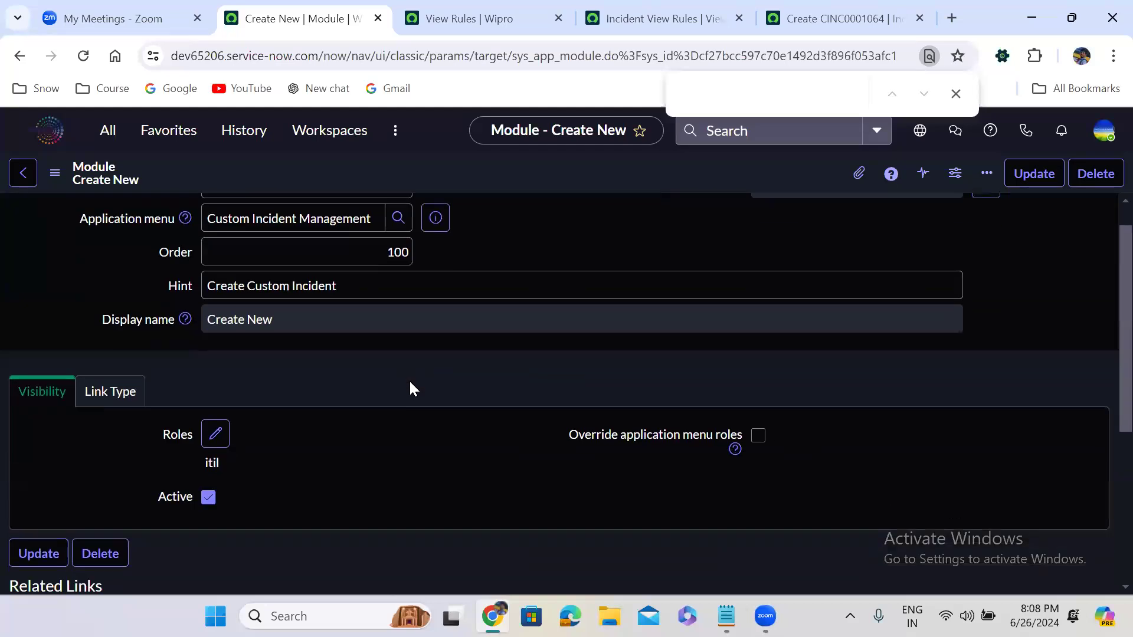
{"action": "left_click", "coordinate": [412, 385]}
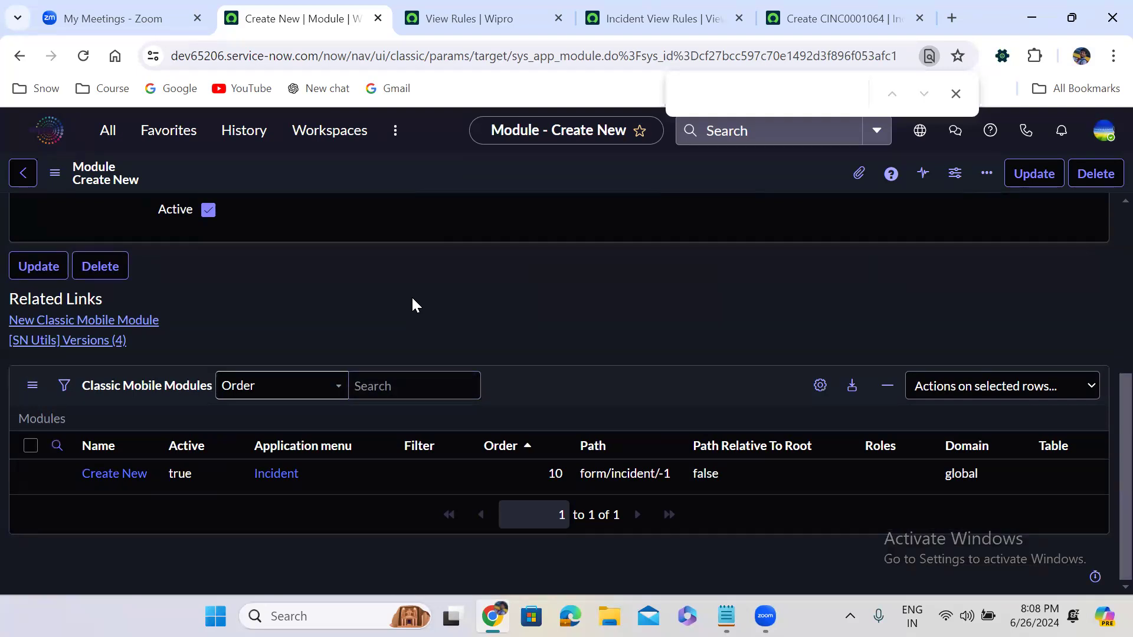
{"action": "left_click", "coordinate": [102, 479], "text": "ctrl"}
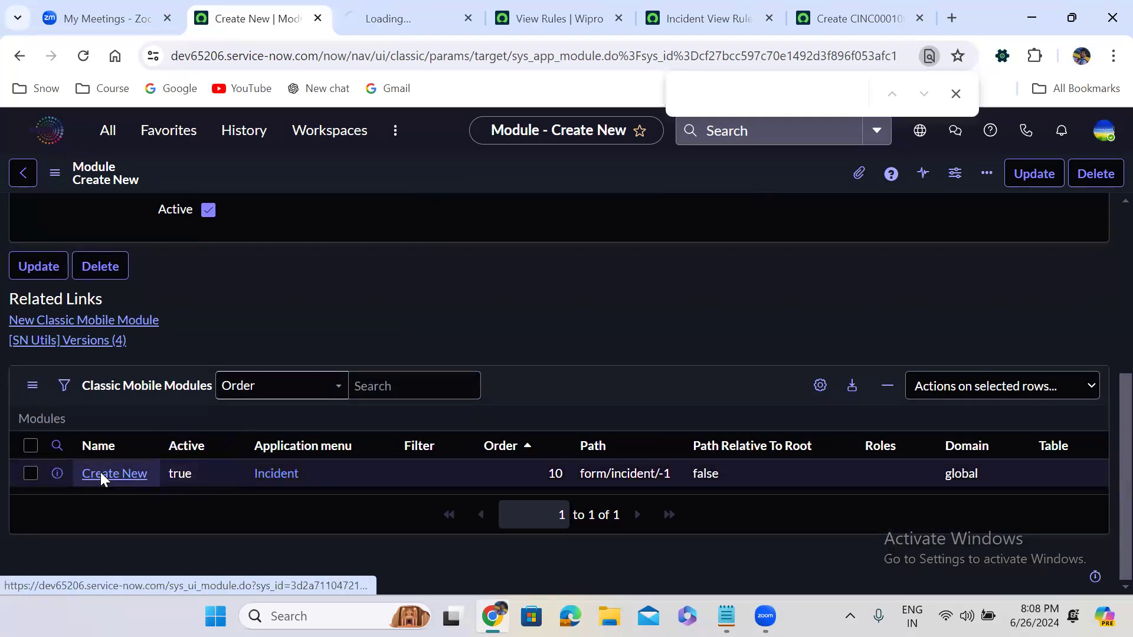
{"action": "left_click", "coordinate": [384, 12]}
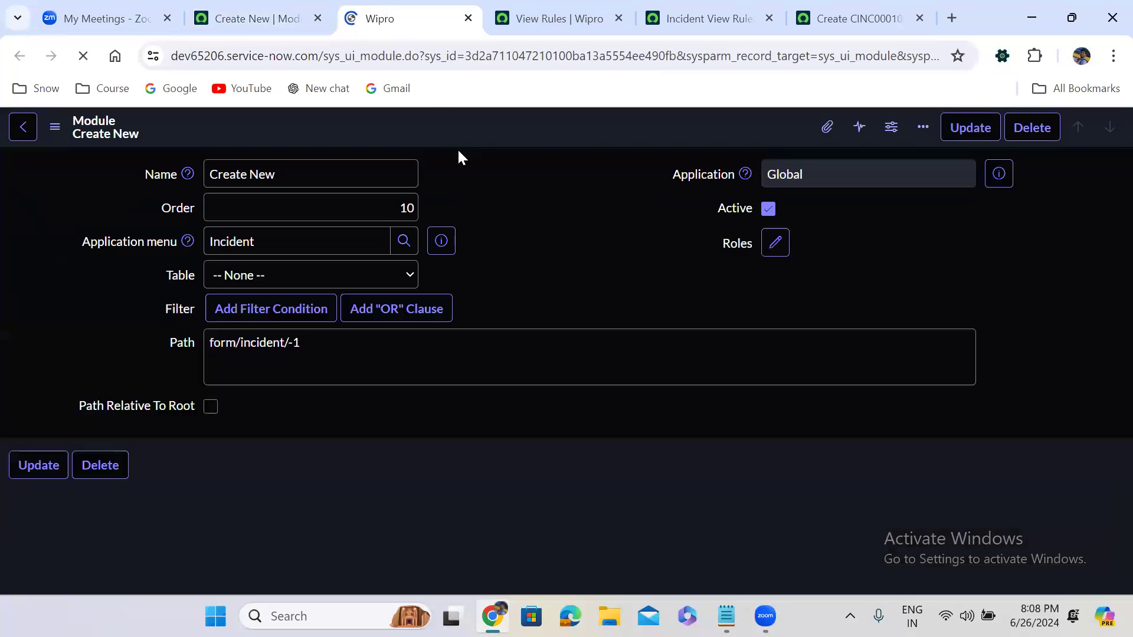
{"action": "left_click", "coordinate": [493, 252]}
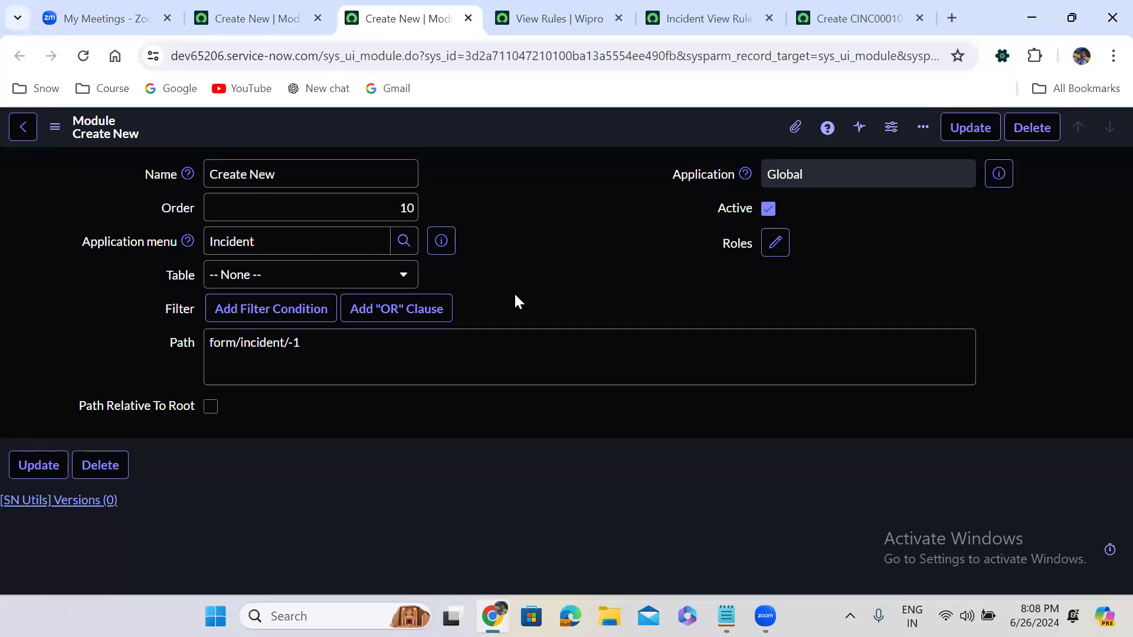
{"action": "left_click", "coordinate": [259, 17]}
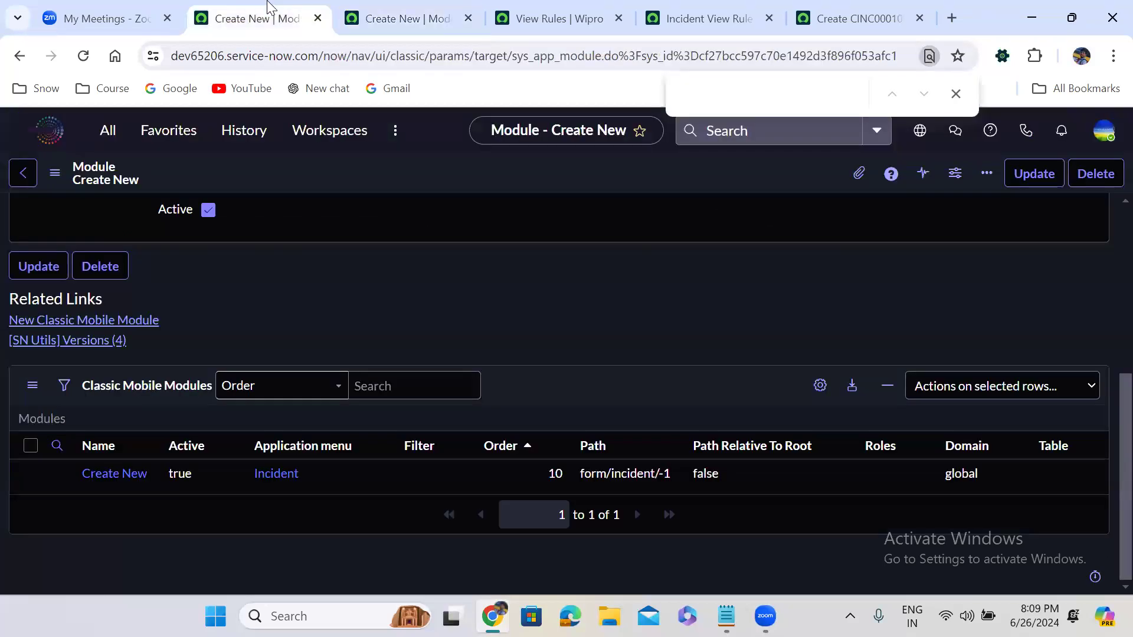
- Set link type URL (from Arguments:) with arguments u_incident.do?sys_id=-1&sysparm_view=Major_Incident, then save
{"action": "scroll", "coordinate": [364, 235], "scroll_direction": "up", "scroll_amount": 5}
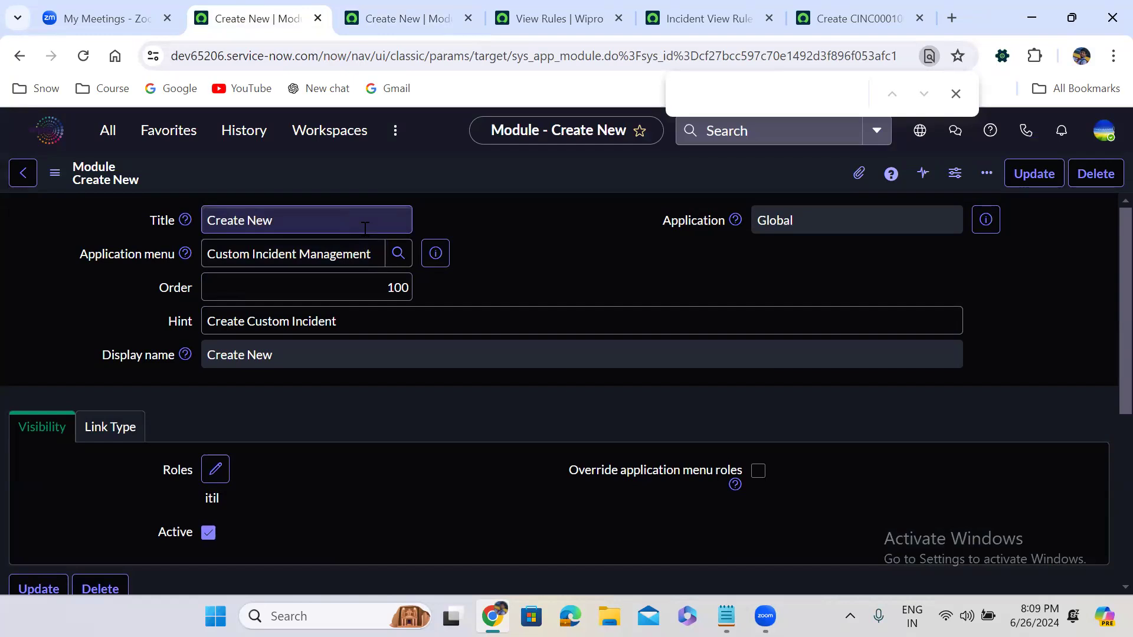
{"action": "scroll", "coordinate": [365, 228], "scroll_direction": "down", "scroll_amount": 3}
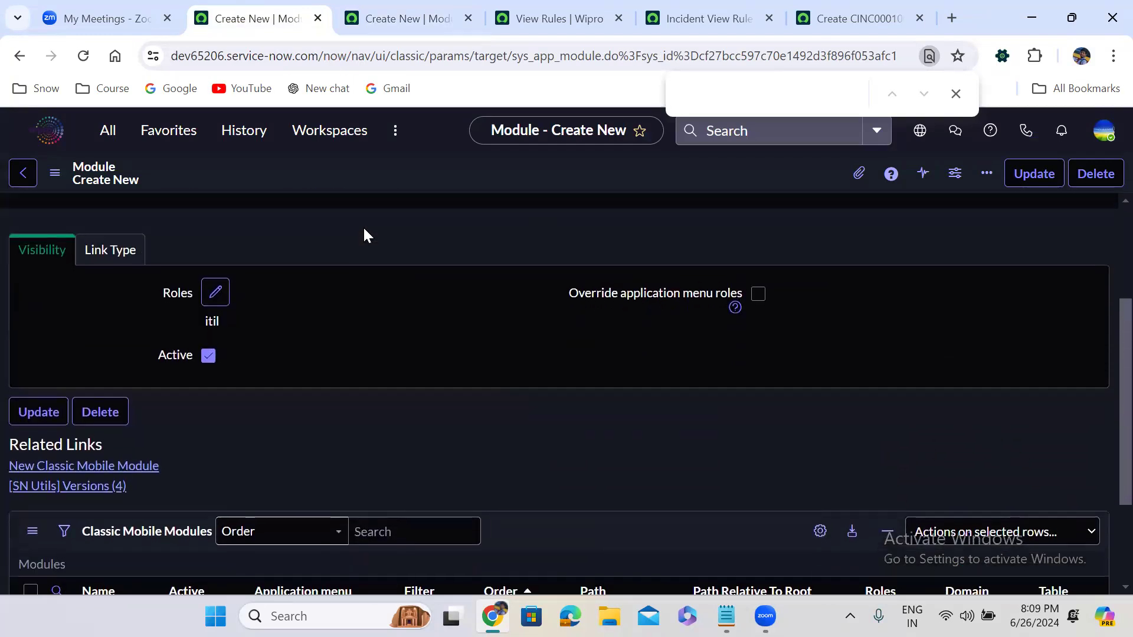
{"action": "left_click", "coordinate": [104, 258]}
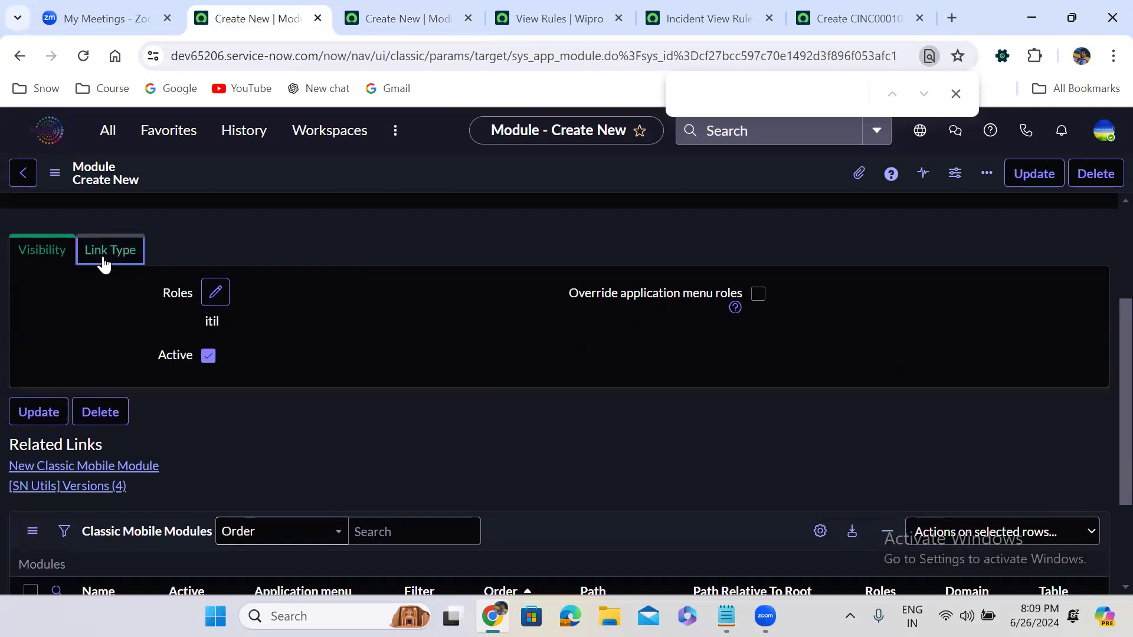
{"action": "left_click", "coordinate": [274, 339]}
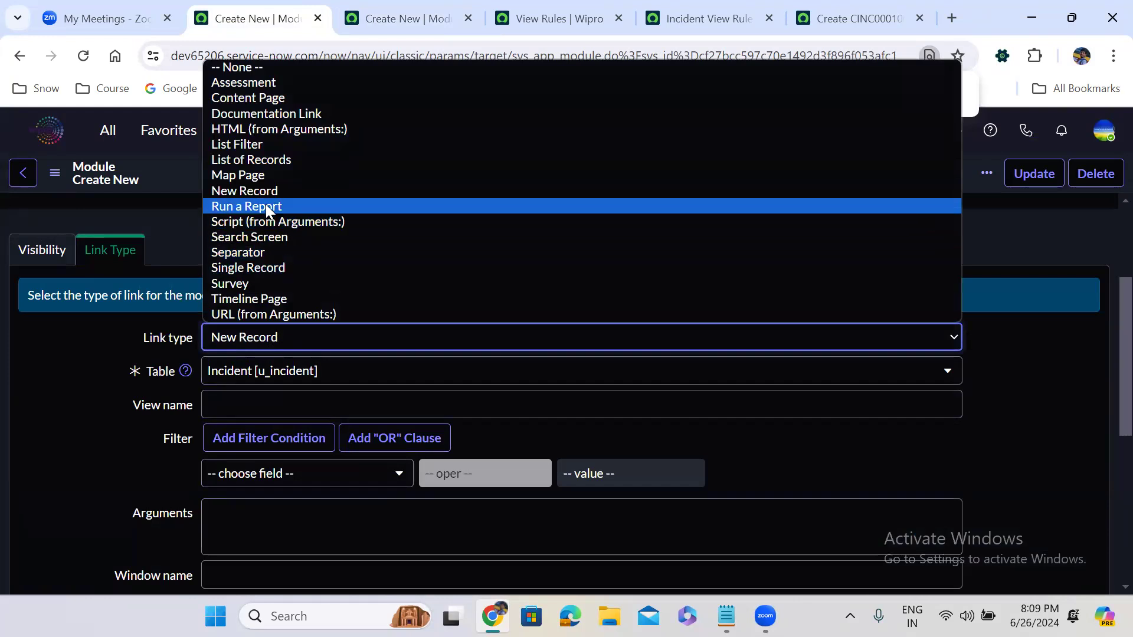
{"action": "left_click", "coordinate": [292, 315]}
{"action": "left_click", "coordinate": [254, 374]}
{"action": "key", "text": "ctrl+v"}
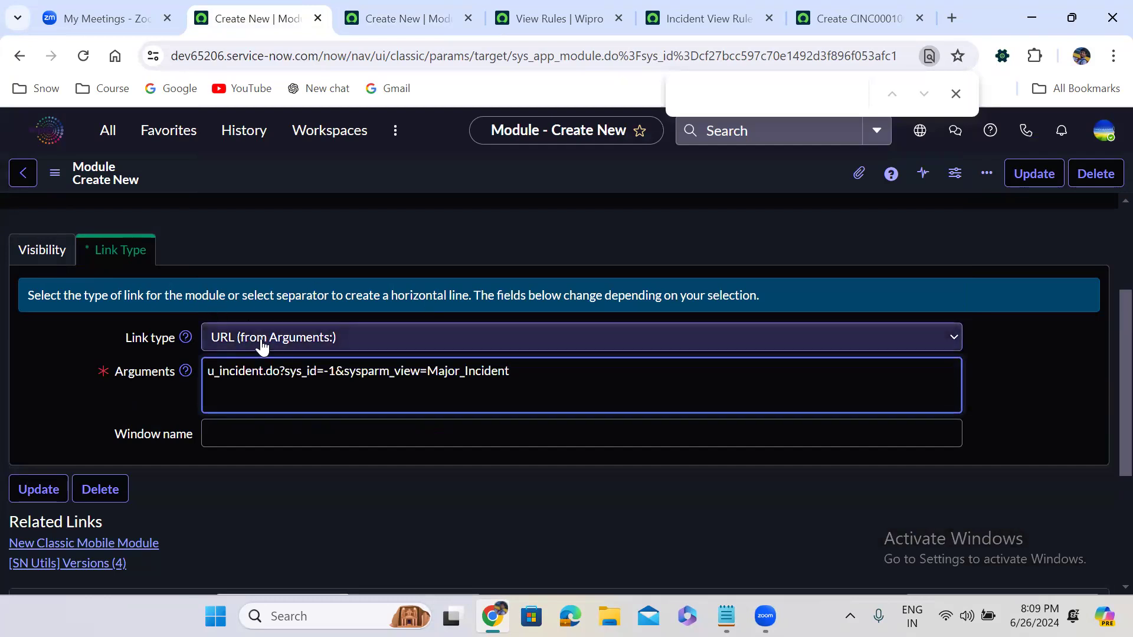
{"action": "right_click", "coordinate": [563, 169]}
{"action": "left_click", "coordinate": [588, 181]}
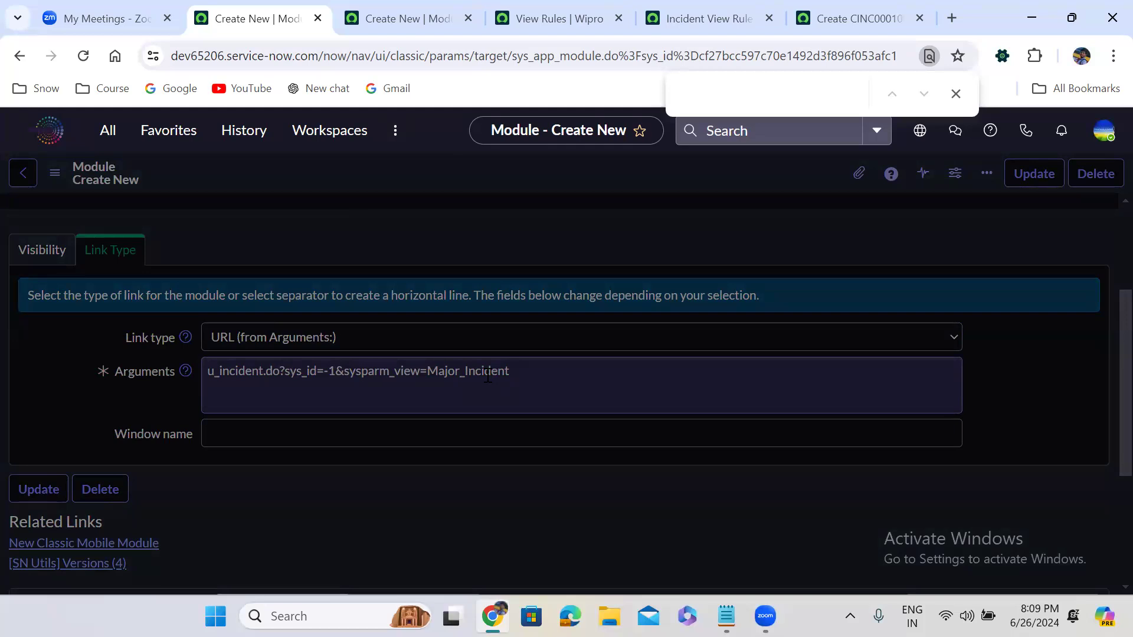
- Reload the new Incident form from its URL in the other tab
{"action": "left_click", "coordinate": [871, 9]}
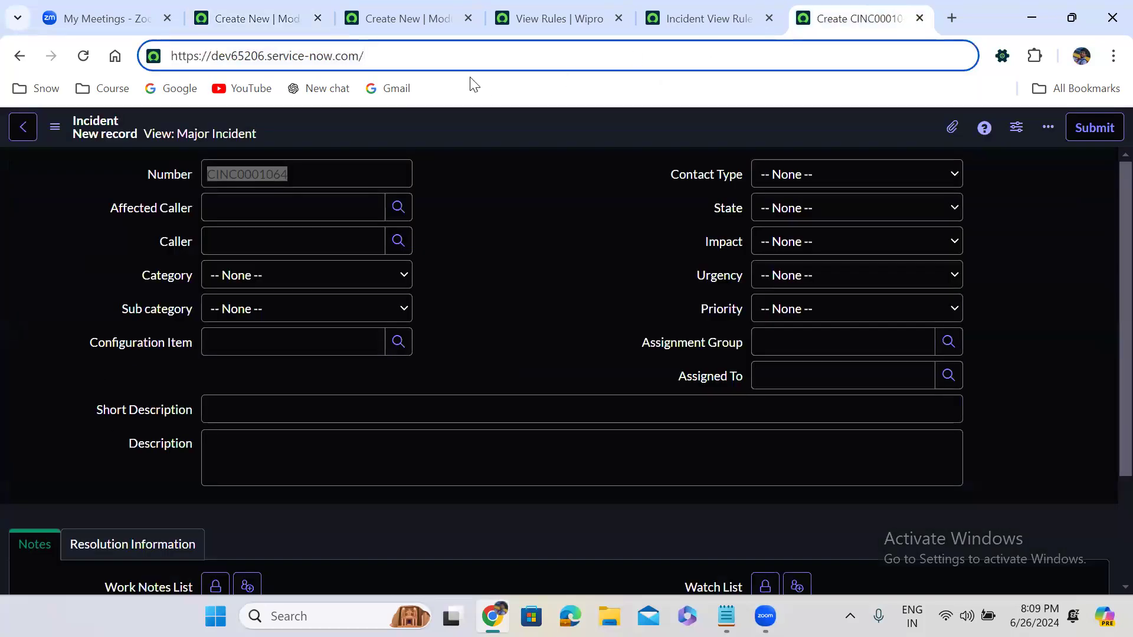
{"action": "left_click", "coordinate": [455, 70]}
{"action": "left_click", "coordinate": [694, 59]}
{"action": "key", "text": "Return"}
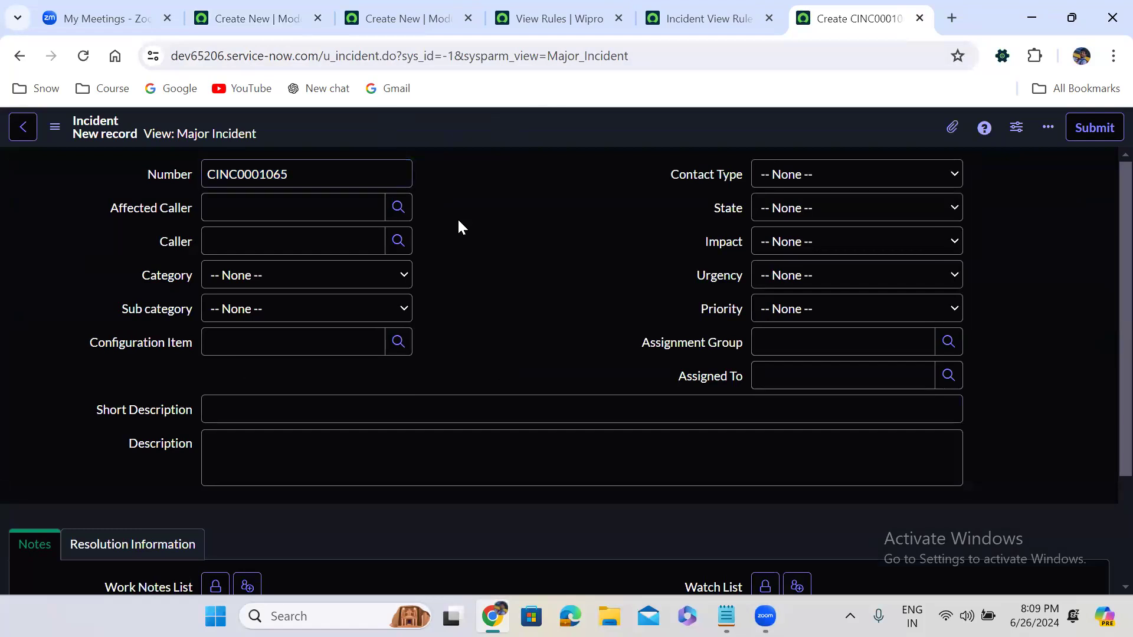
- Launch Custom Incident Management > Create New, opening CINC0001066 in the Major Incident view
{"action": "left_click", "coordinate": [251, 18]}
{"action": "left_click", "coordinate": [112, 131]}
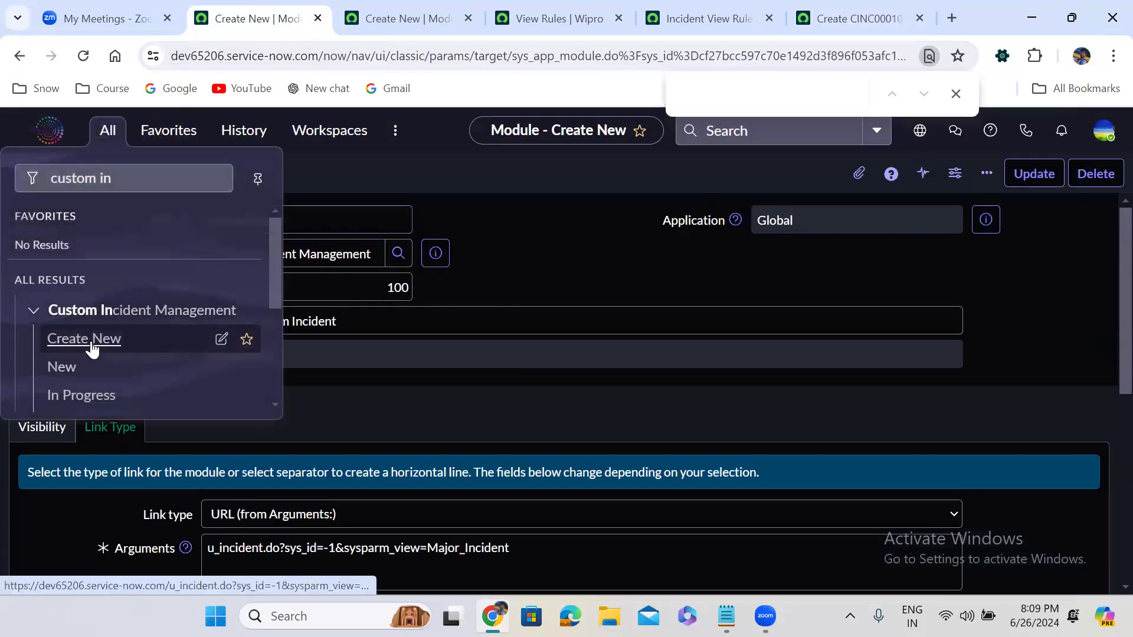
{"action": "left_click", "coordinate": [91, 345]}
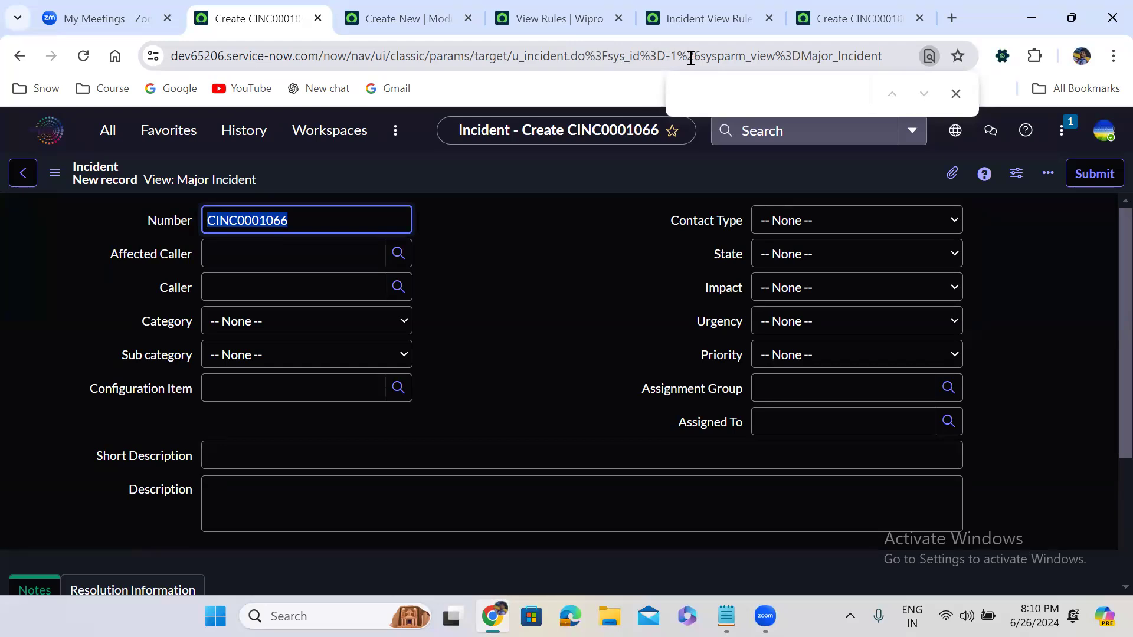
- Inspect the encoded characters %3D and %26 in the resulting URL
{"action": "left_click_drag", "start_coordinate": [585, 57], "coordinate": [606, 56]}
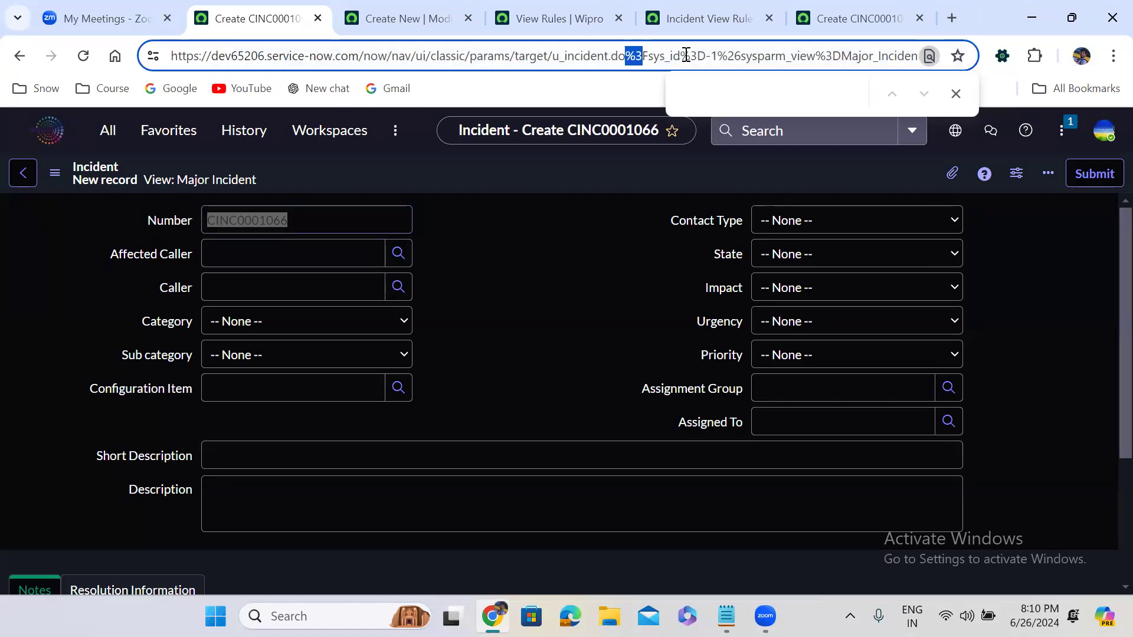
{"action": "left_click", "coordinate": [648, 56]}
{"action": "left_click_drag", "start_coordinate": [679, 56], "coordinate": [707, 57]}
{"action": "left_click", "coordinate": [721, 58]}
{"action": "left_click_drag", "start_coordinate": [721, 57], "coordinate": [744, 56]}
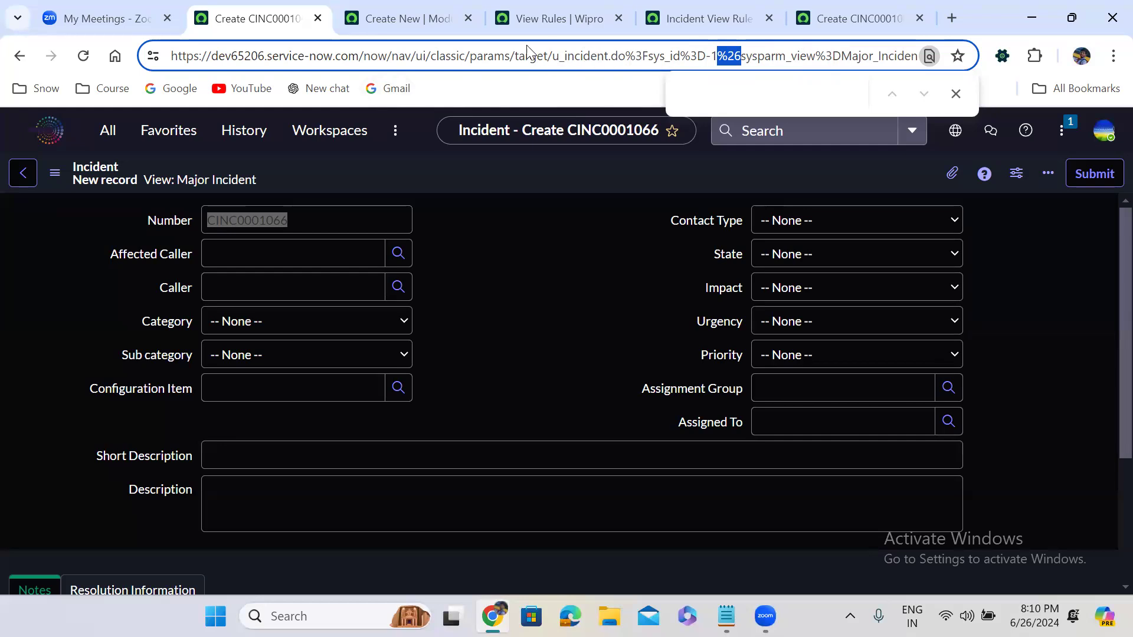
{"action": "left_click", "coordinate": [571, 288]}
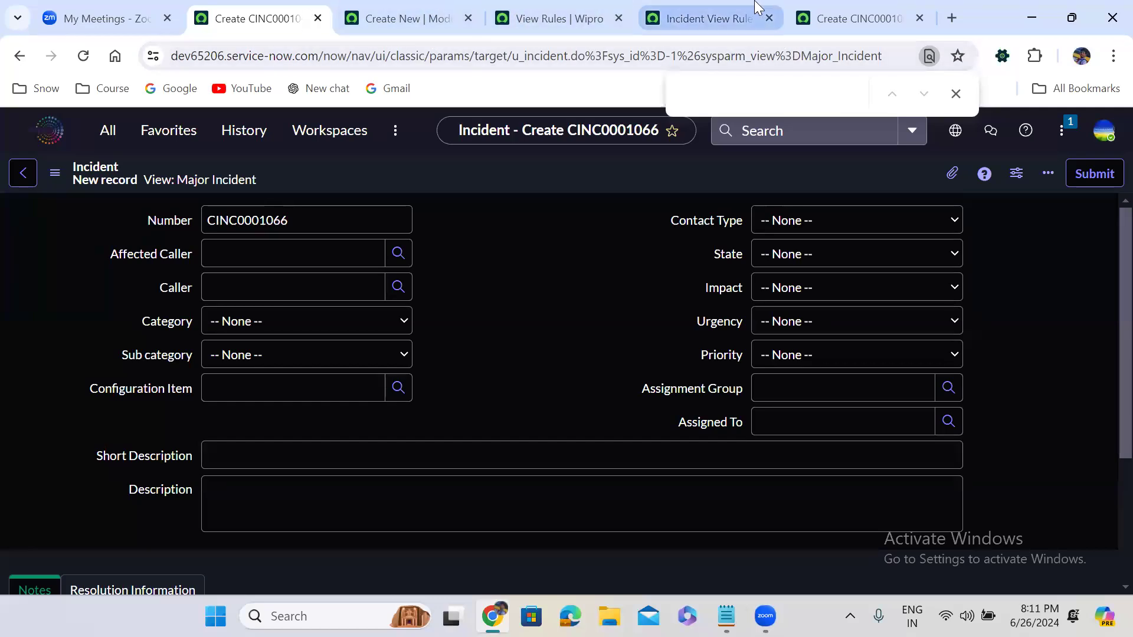
{"action": "left_click", "coordinate": [426, 8]}
- Close the tabs to the right and load sys_user_list.do, showing 872 user records
{"action": "right_click", "coordinate": [424, 8]}
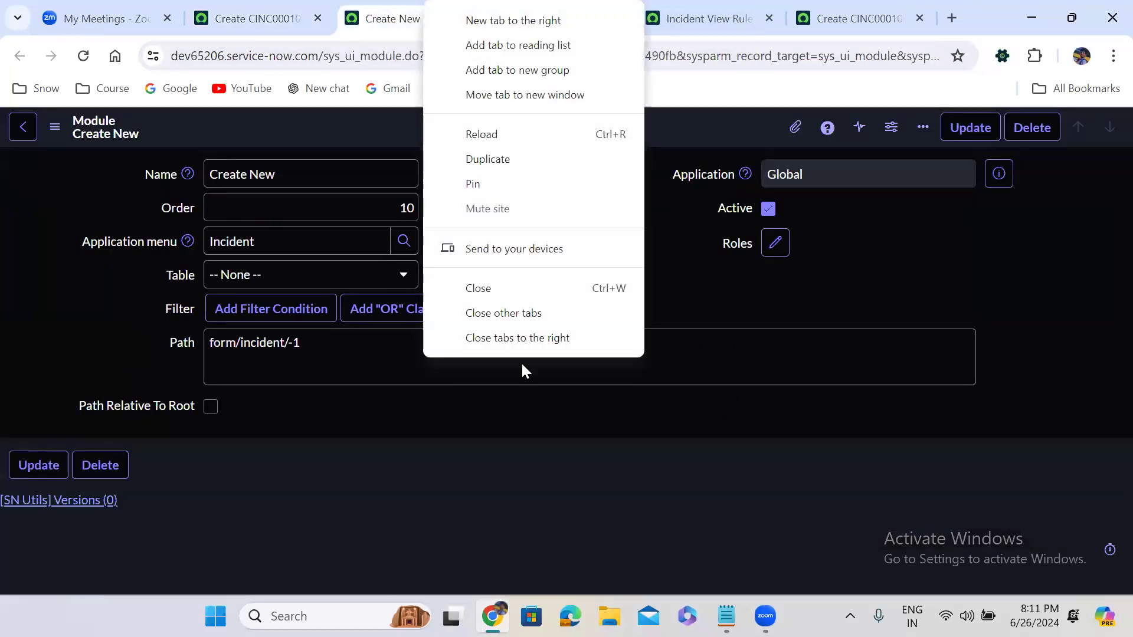
{"action": "left_click", "coordinate": [524, 341]}
{"action": "left_click_drag", "start_coordinate": [325, 56], "coordinate": [1108, 6]}
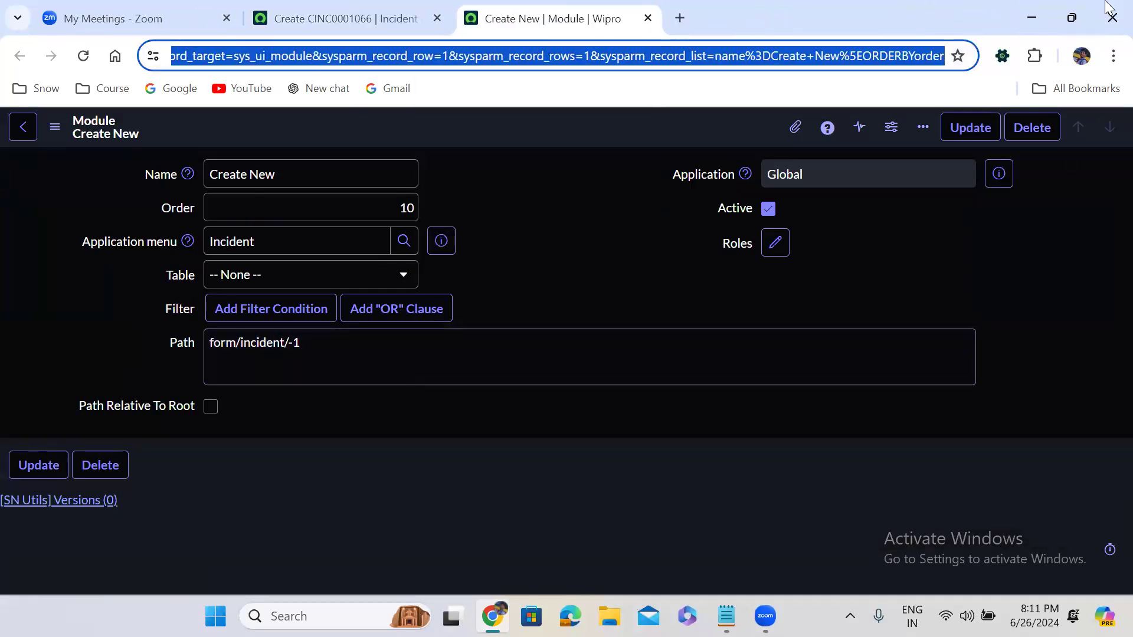
{"action": "key", "text": "BackSpace"}
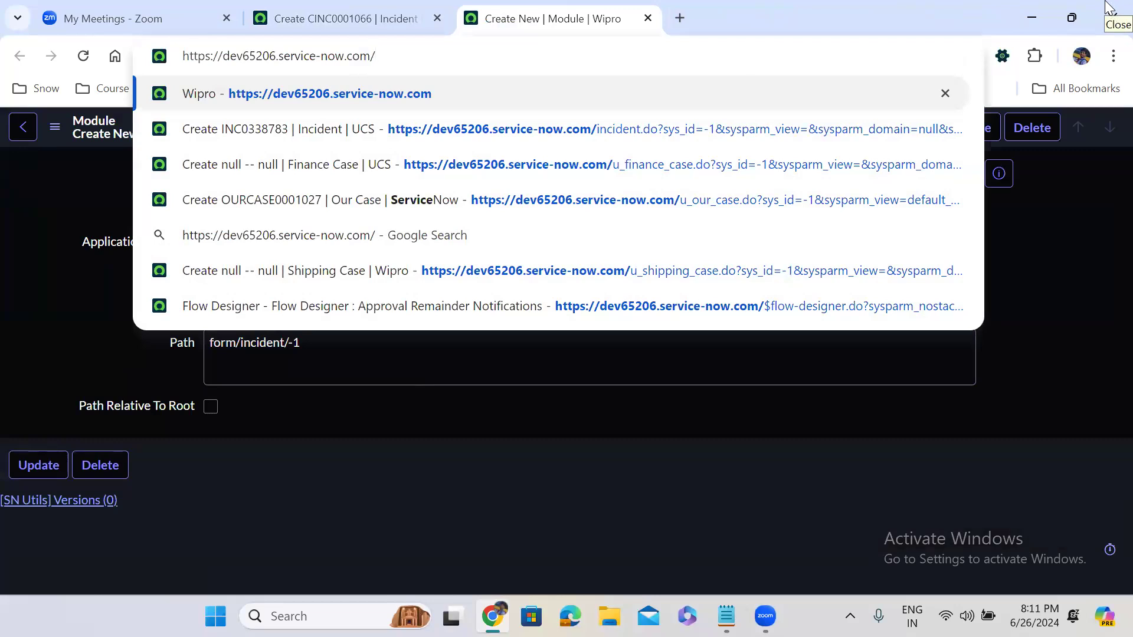
{"action": "type", "text": "sys"}
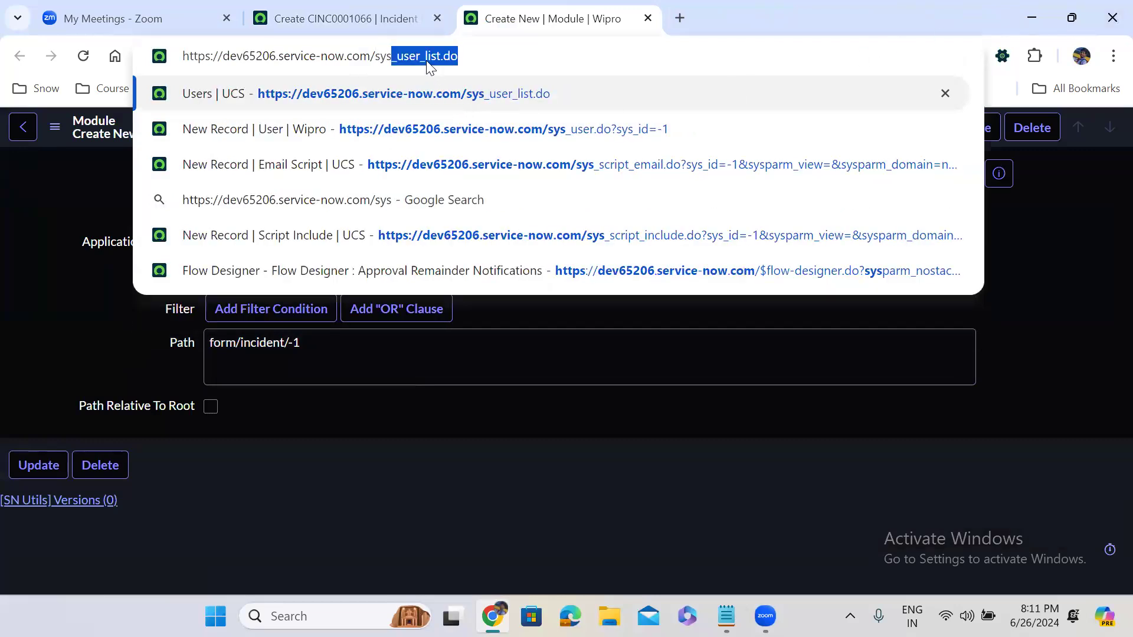
{"action": "type", "text": "_user"}
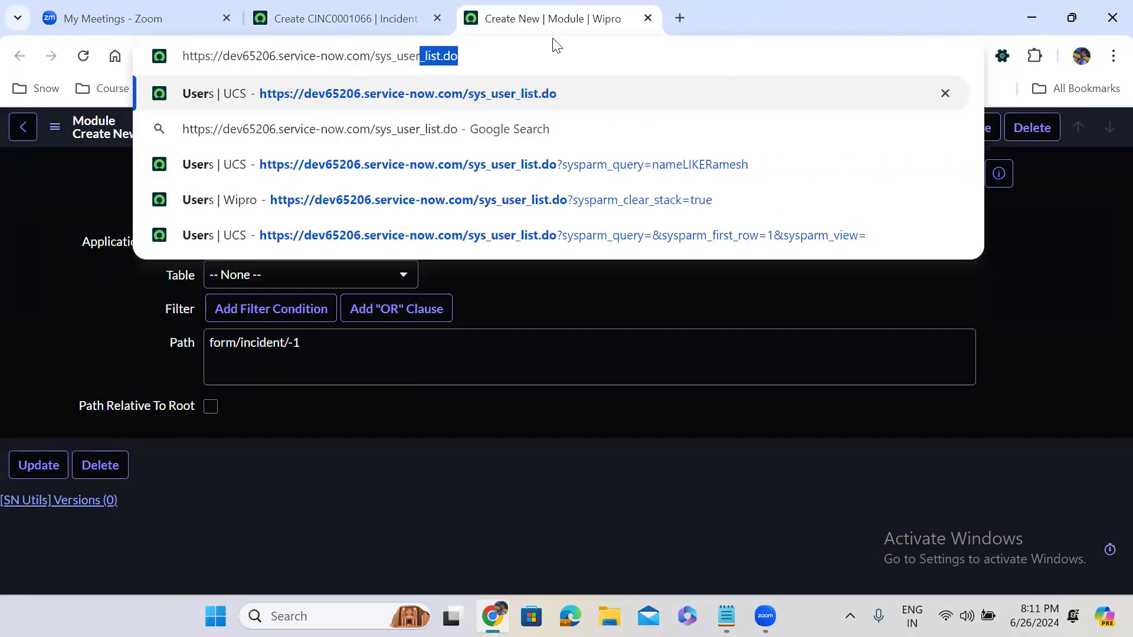
{"action": "key", "text": "Delete"}
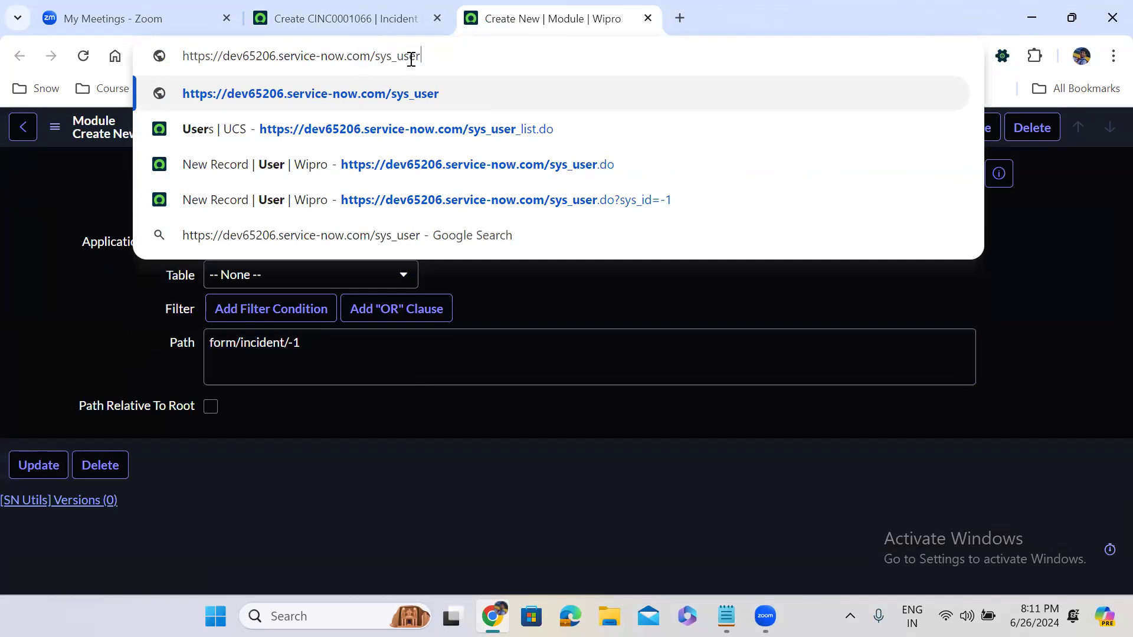
{"action": "type", "text": "_"}
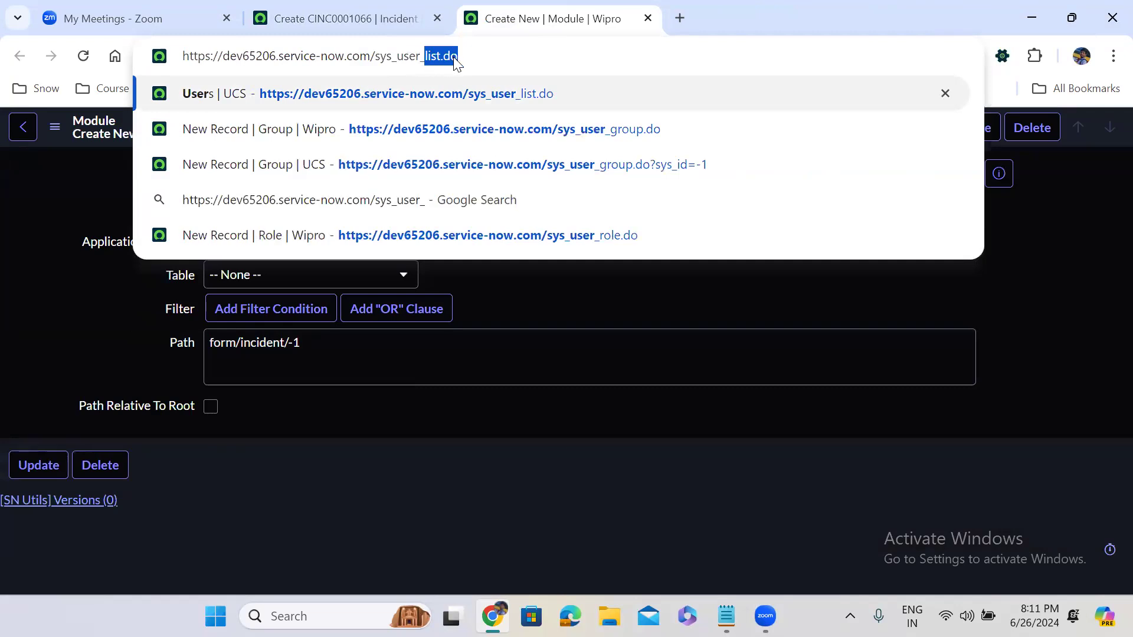
{"action": "left_click", "coordinate": [471, 56]}
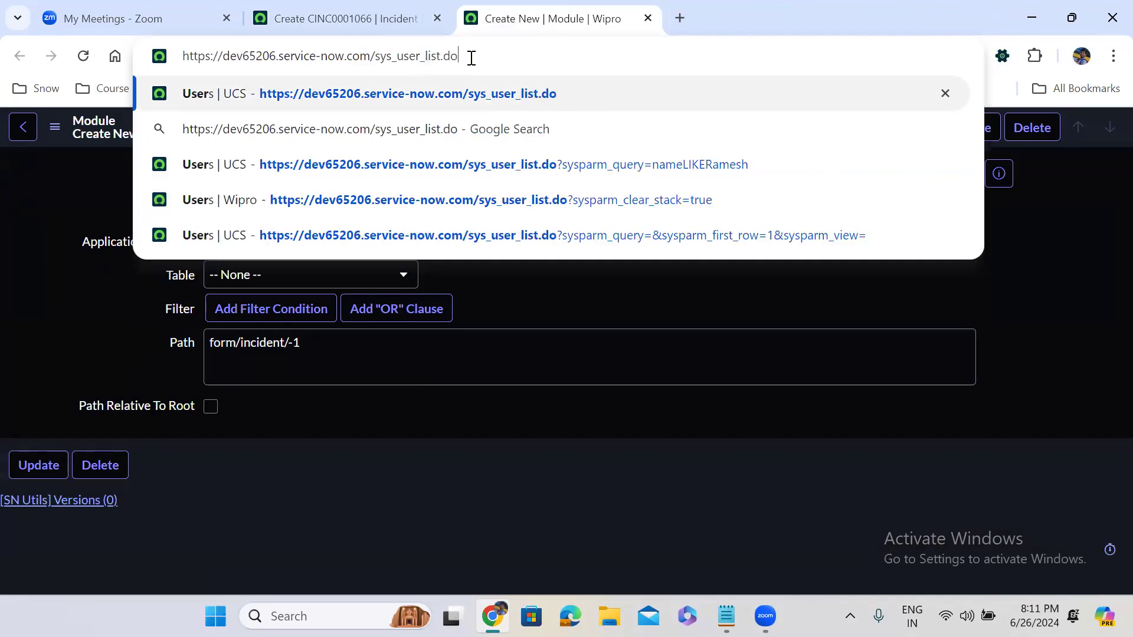
{"action": "key", "text": "Return"}
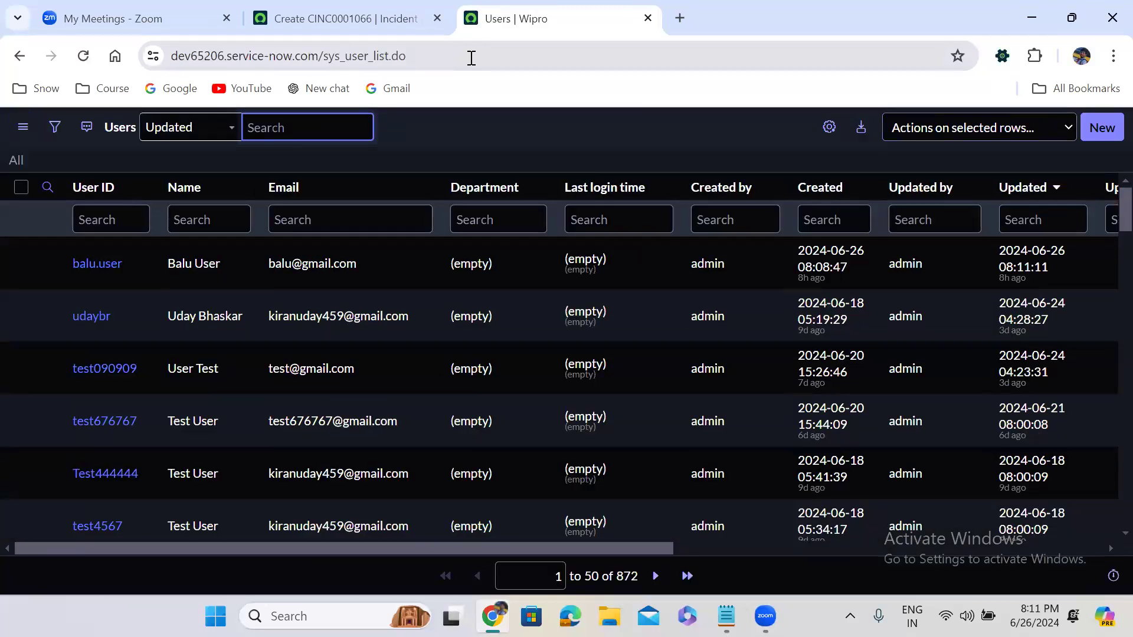
- Swap sys_user for u_incident in the address to load the custom Incidents list
{"action": "left_click", "coordinate": [324, 56]}
{"action": "double_click", "coordinate": [366, 54]}
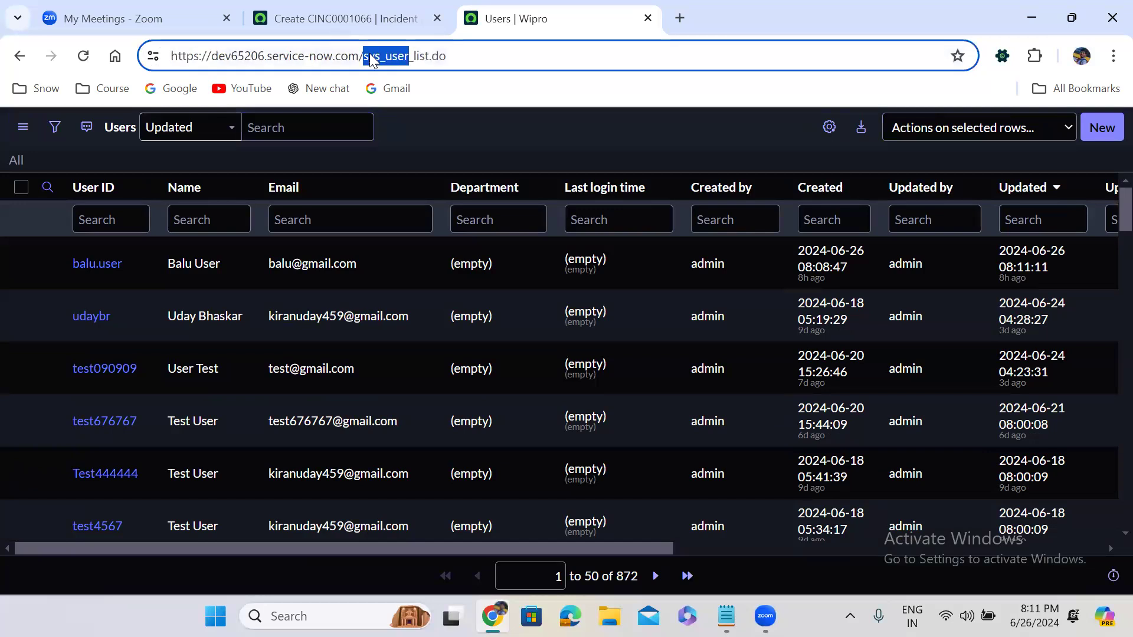
{"action": "type", "text": "u_inci"}
{"action": "type", "text": "deny"}
{"action": "type", "text": "t"}
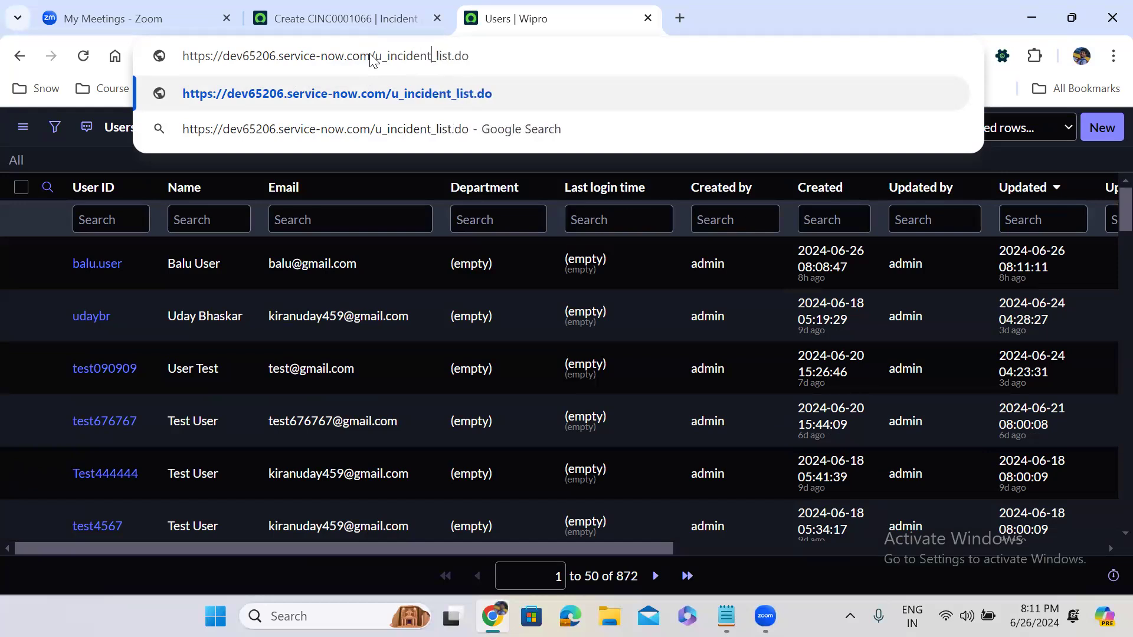
{"action": "key", "text": "Return"}
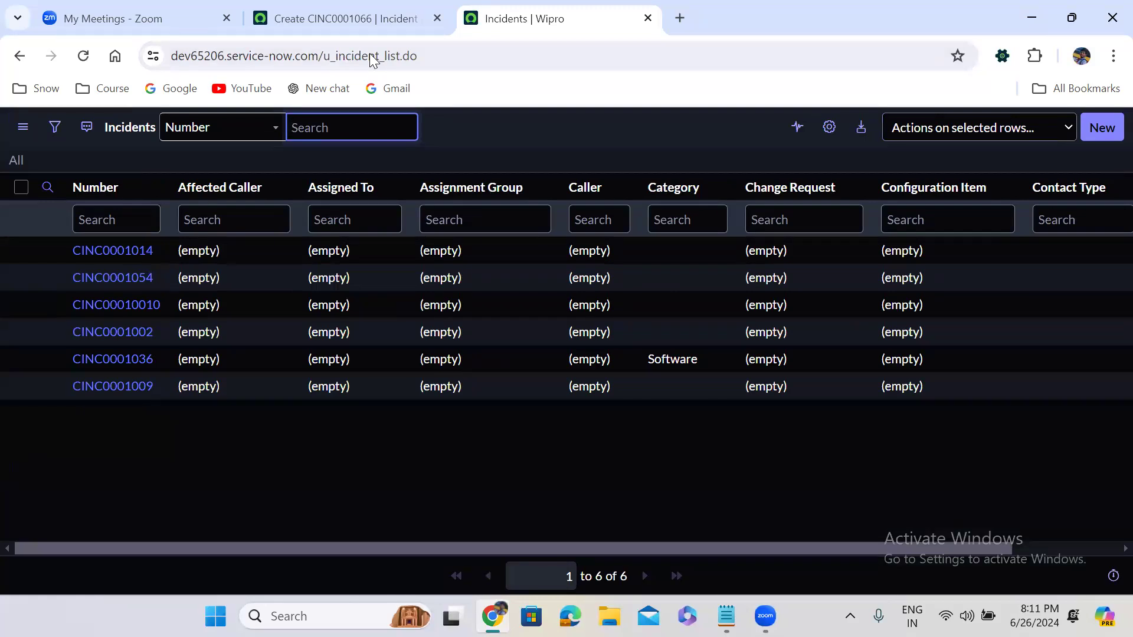
- Append ?sysparm_query=u_state=New so the list shows only CINC0001054 in State New
{"action": "left_click_drag", "start_coordinate": [343, 56], "coordinate": [317, 57]}
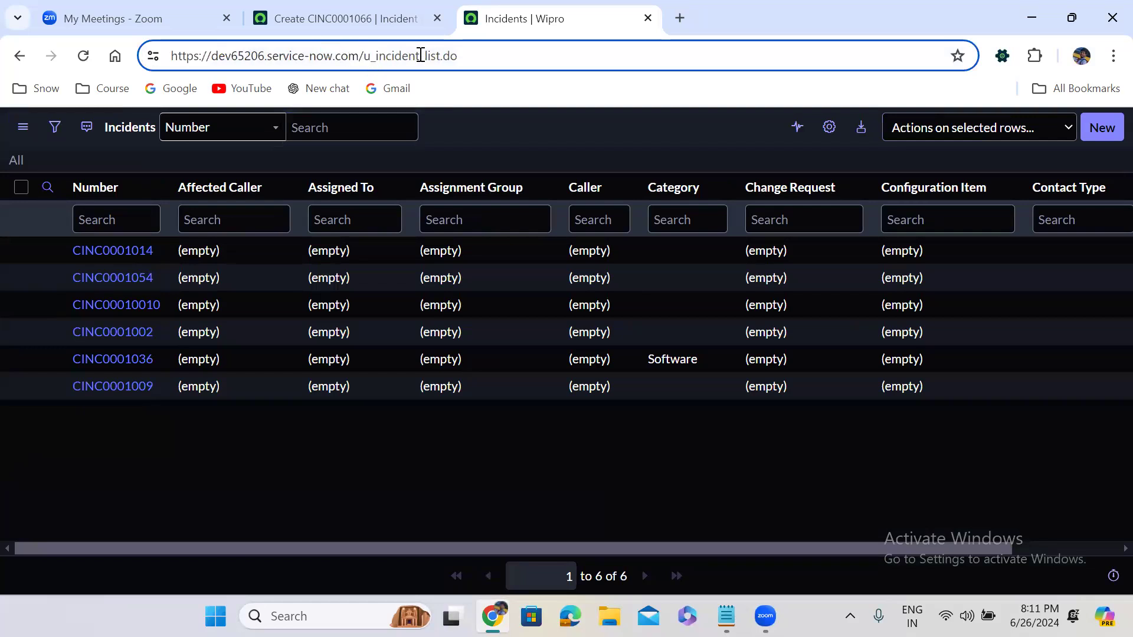
{"action": "left_click", "coordinate": [472, 54]}
{"action": "type", "text": "?"}
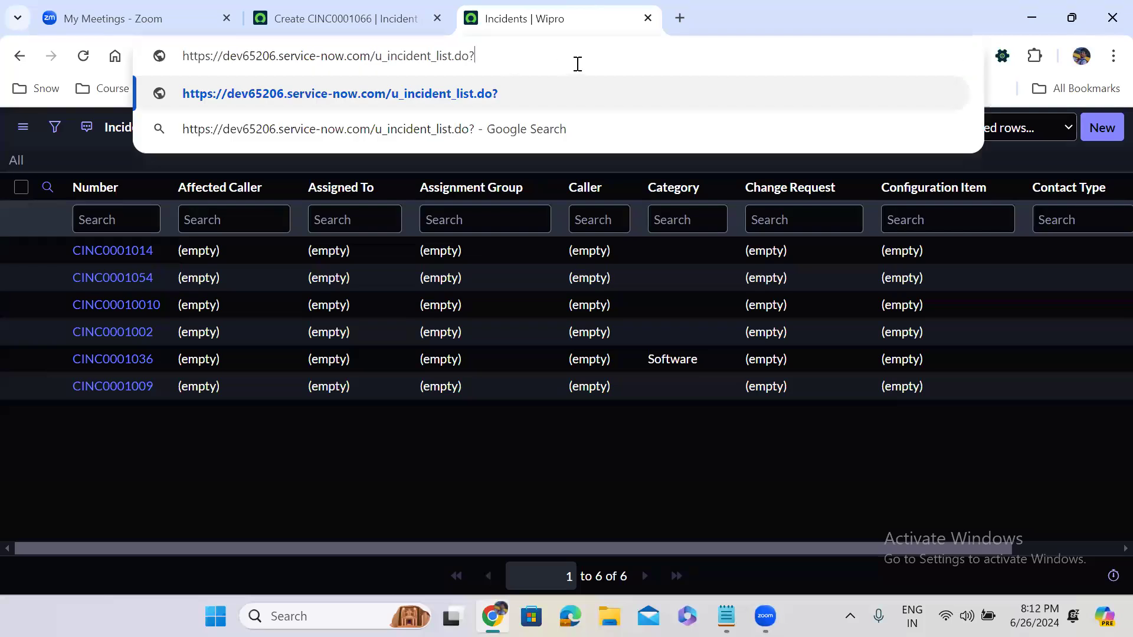
{"action": "type", "text": "sys"}
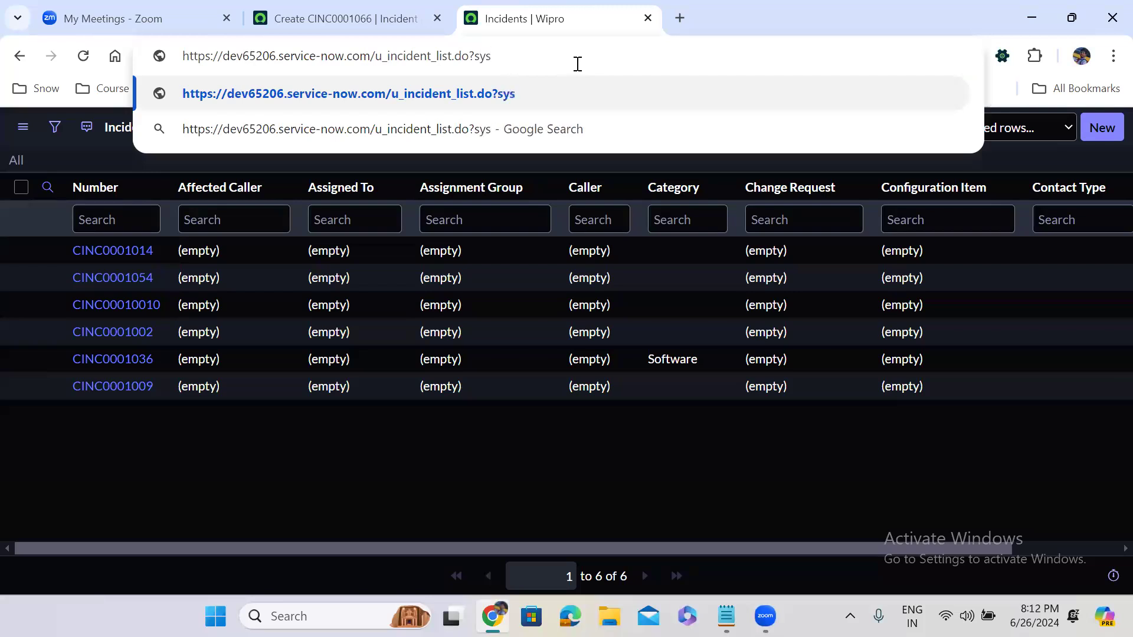
{"action": "type", "text": "parm"}
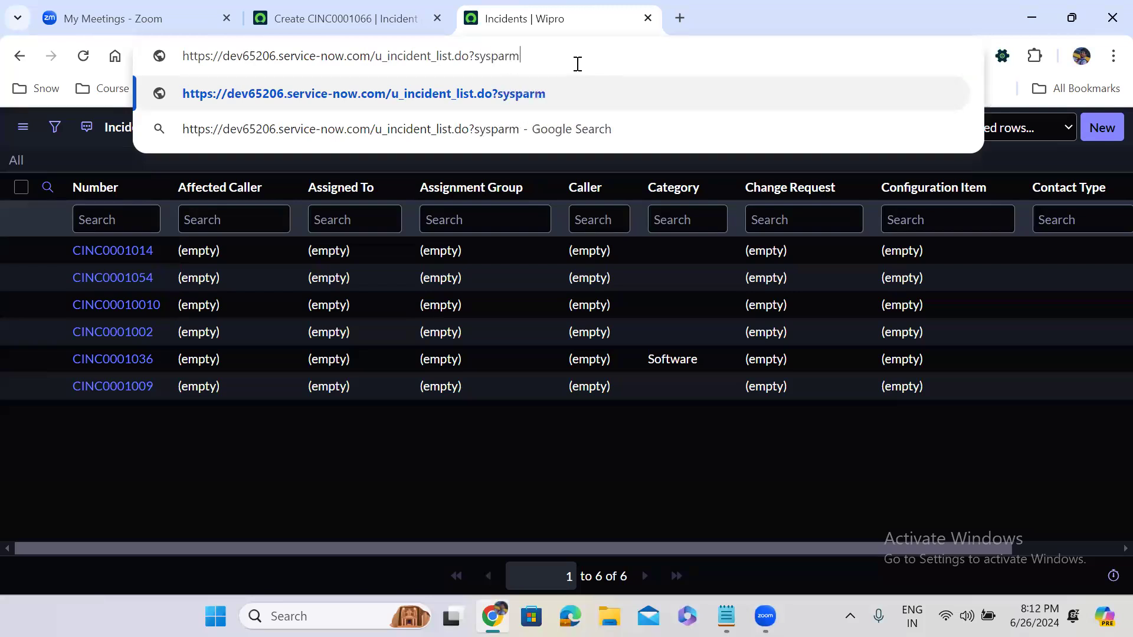
{"action": "type", "text": "_query"}
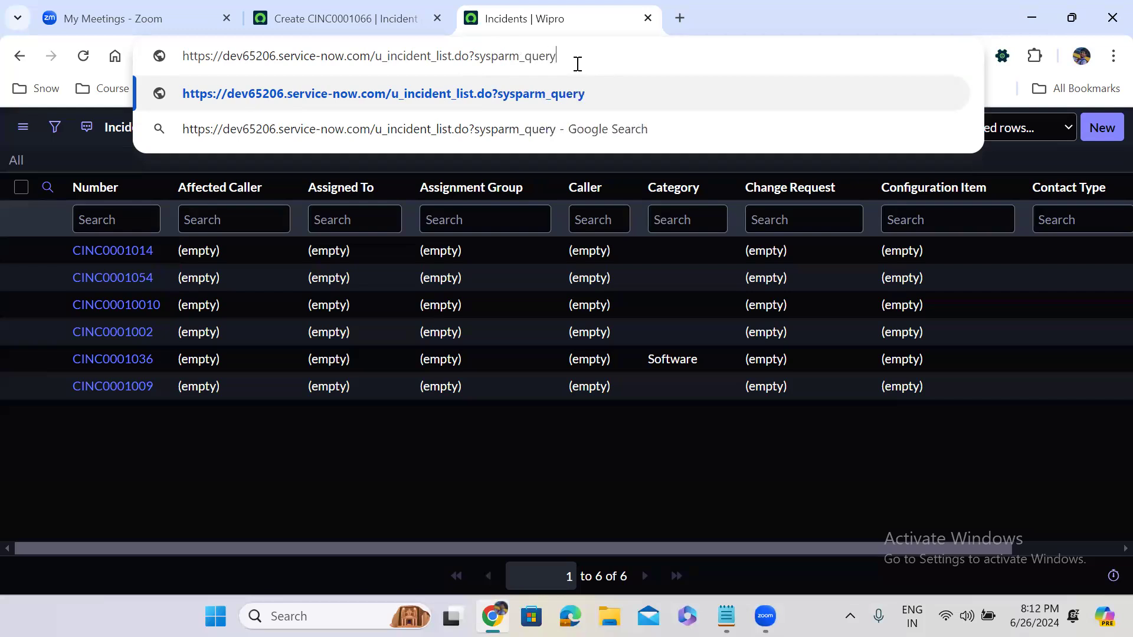
{"action": "type", "text": "=u_"}
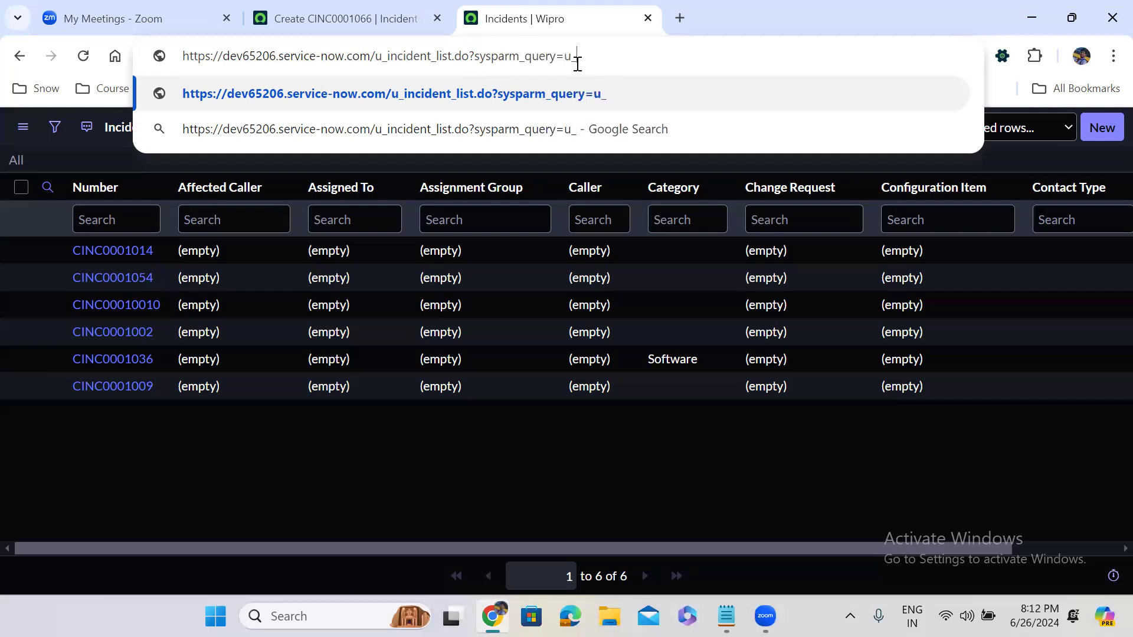
{"action": "type", "text": "state=Ne"}
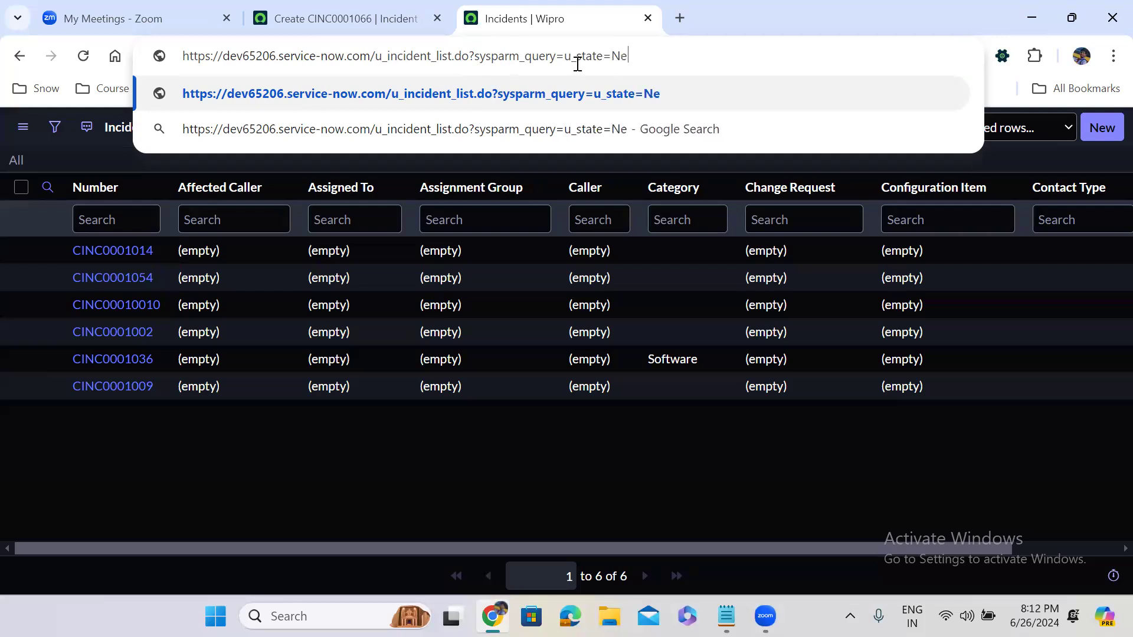
{"action": "type", "text": "w"}
{"action": "key", "text": "Return"}
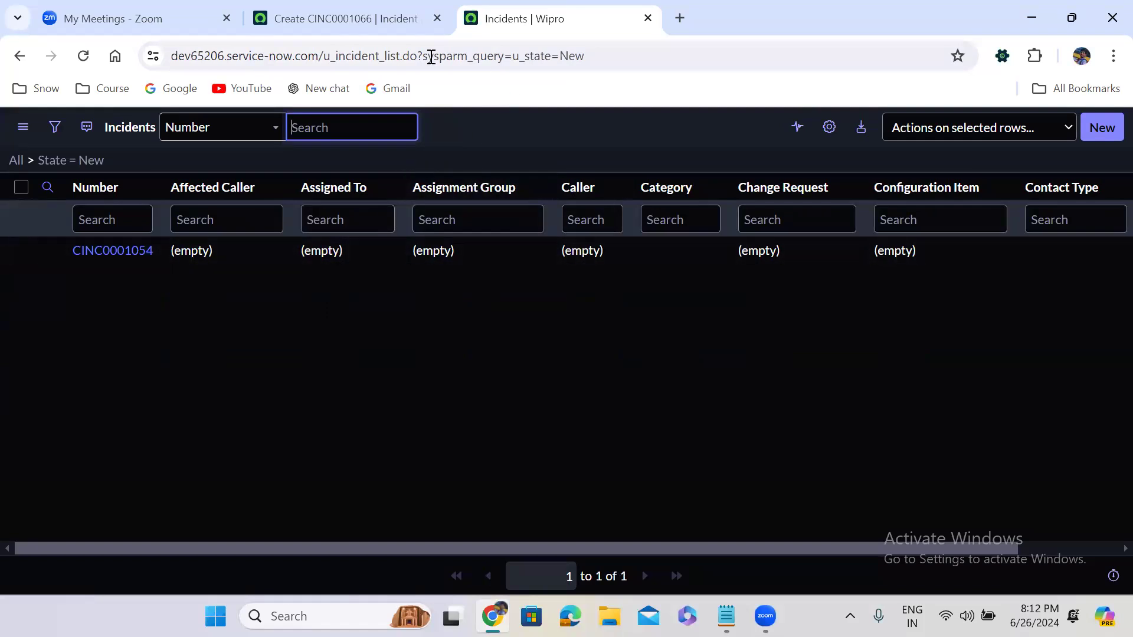
{"action": "left_click_drag", "start_coordinate": [324, 56], "coordinate": [686, 18]}
{"action": "key", "text": "ctrl+c"}
{"action": "key", "text": "BackSpace"}
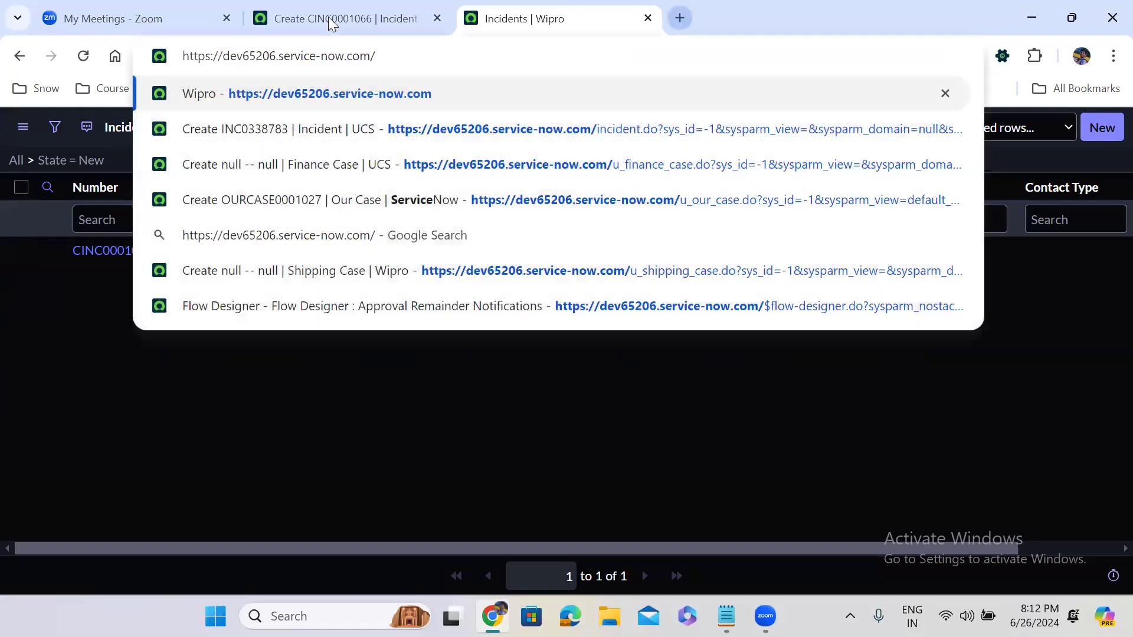
- Open the Custom Incident Management New module record from the All menu
{"action": "left_click", "coordinate": [279, 6]}
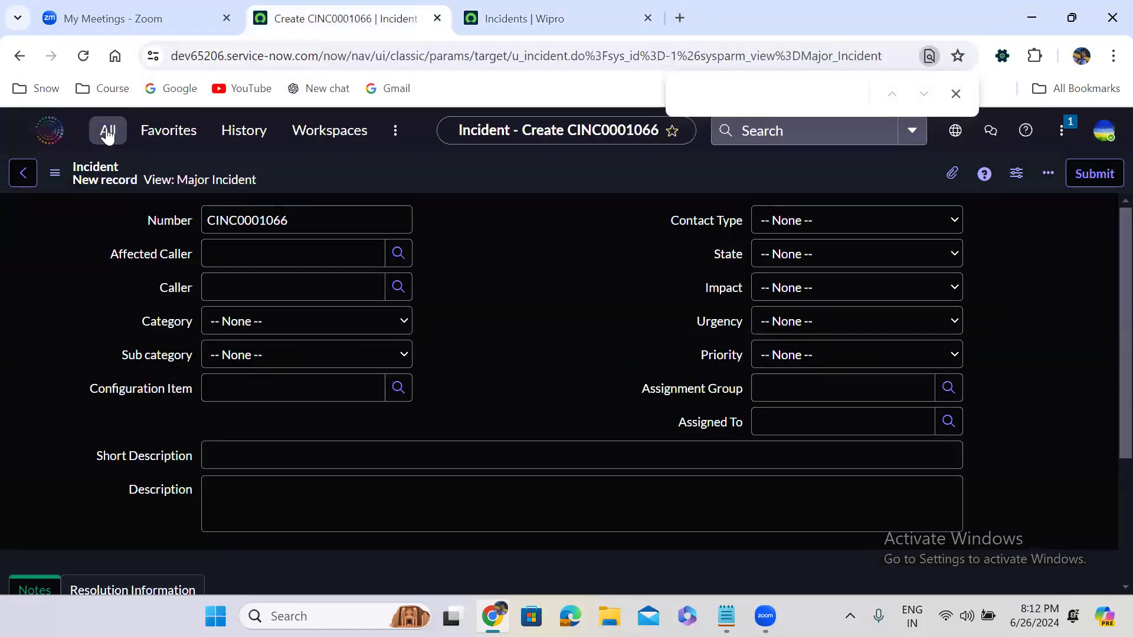
{"action": "left_click", "coordinate": [108, 130]}
{"action": "left_click", "coordinate": [222, 366]}
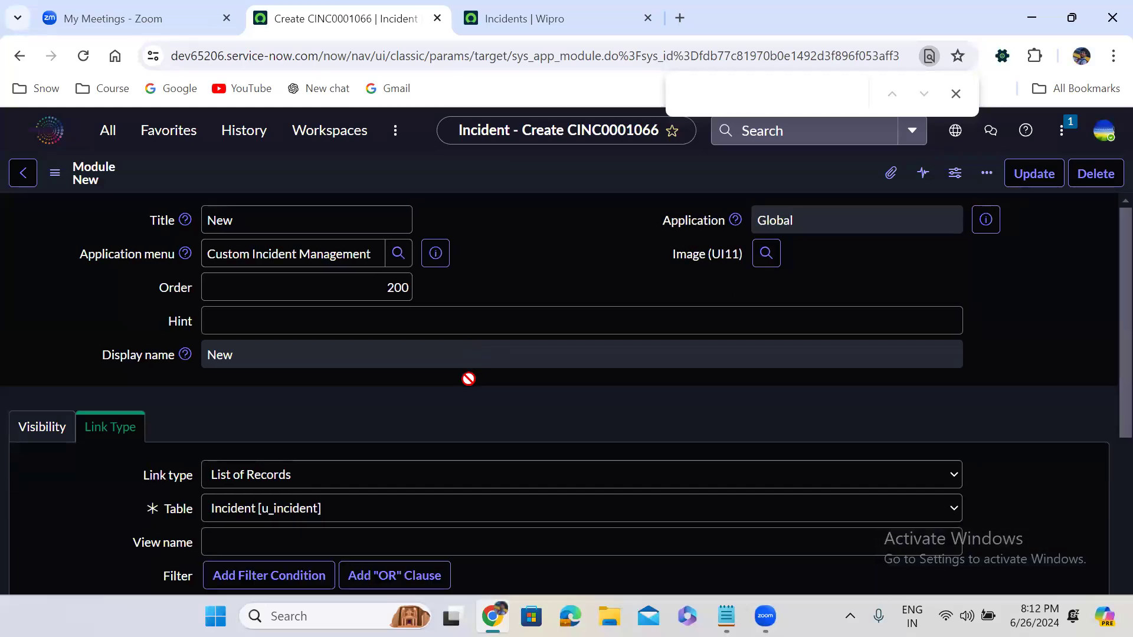
- Set link type URL (from Arguments:) with arguments u_incident_list.do?sysparm_query=u_state=New and save
{"action": "scroll", "coordinate": [469, 377], "scroll_direction": "down", "scroll_amount": 5}
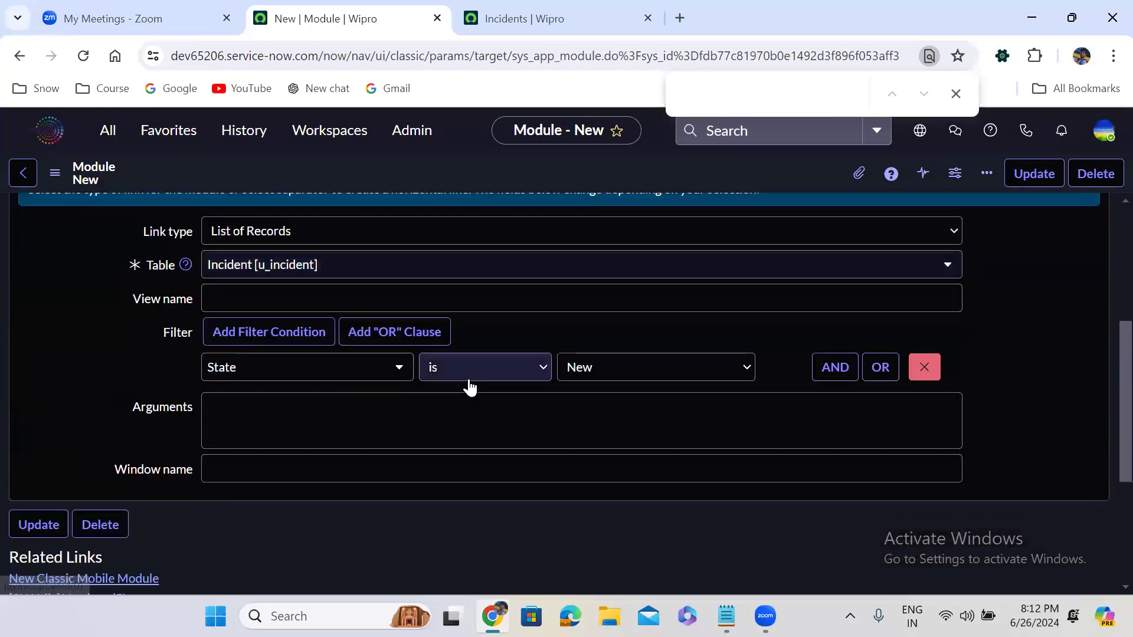
{"action": "left_click", "coordinate": [316, 233]}
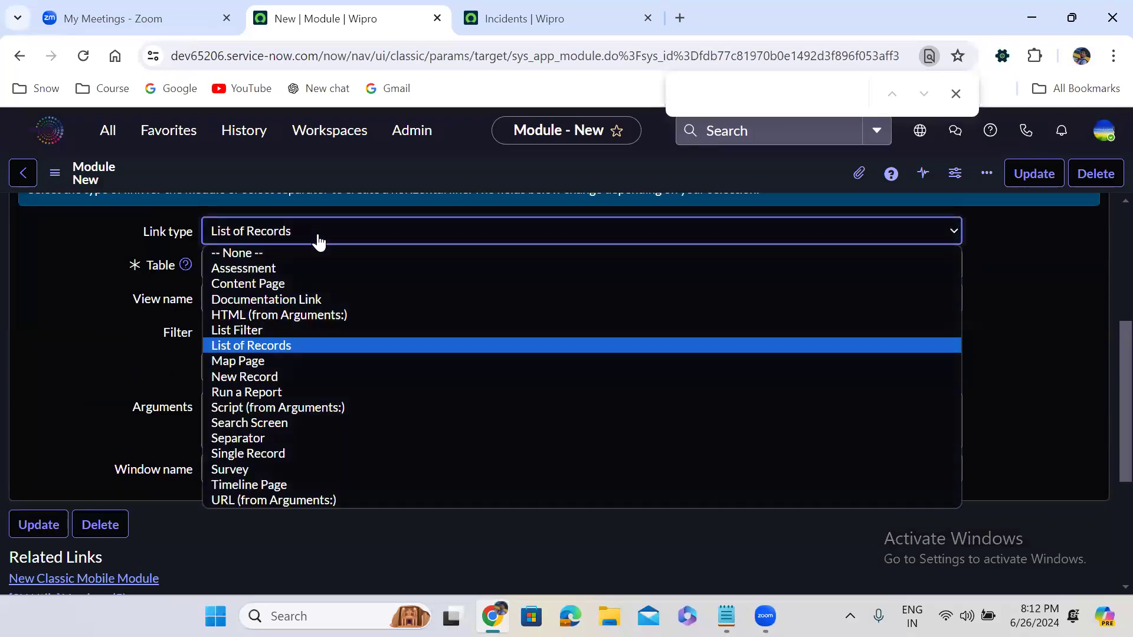
{"action": "left_click", "coordinate": [310, 500]}
{"action": "left_click", "coordinate": [234, 278]}
{"action": "key", "text": "ctrl+v"}
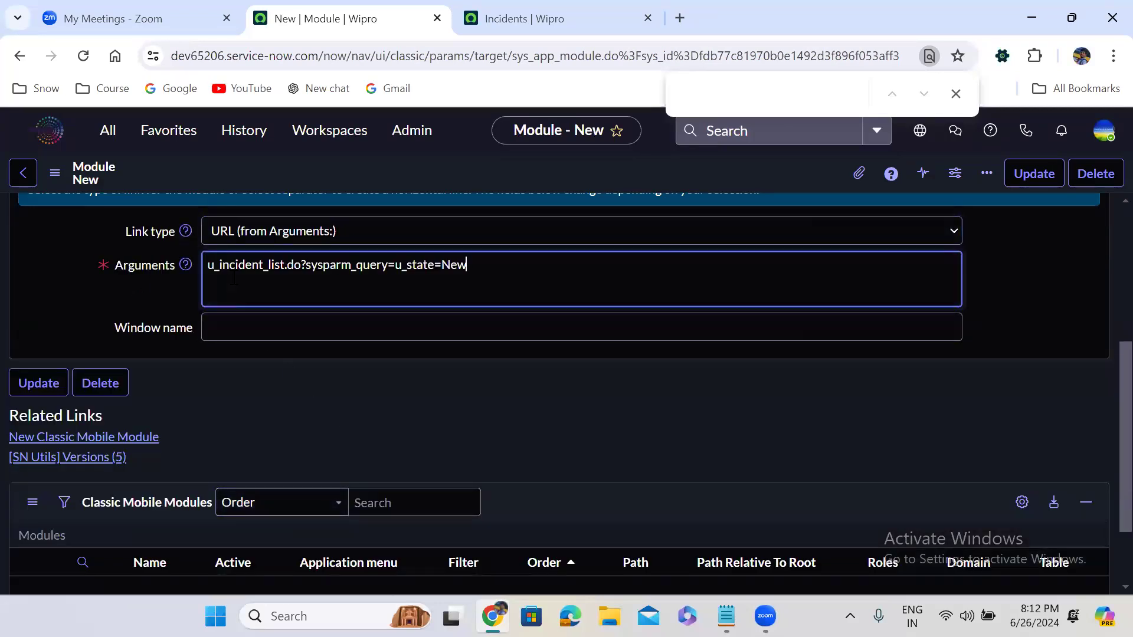
{"action": "right_click", "coordinate": [734, 165]}
{"action": "left_click", "coordinate": [767, 180]}
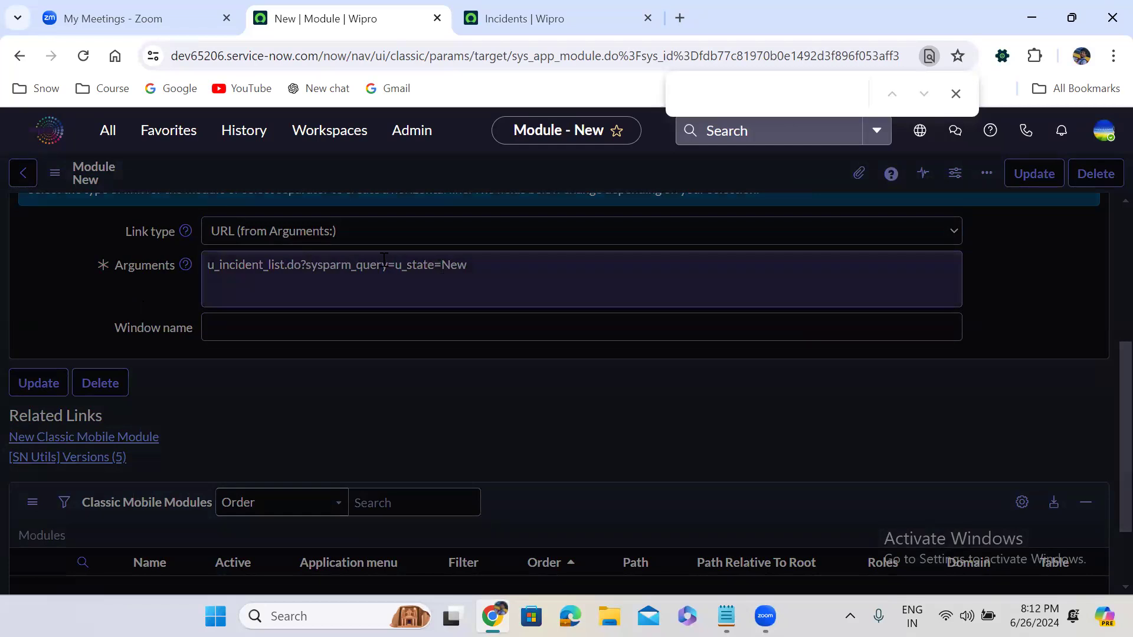
{"action": "left_click_drag", "start_coordinate": [395, 264], "coordinate": [505, 265]}
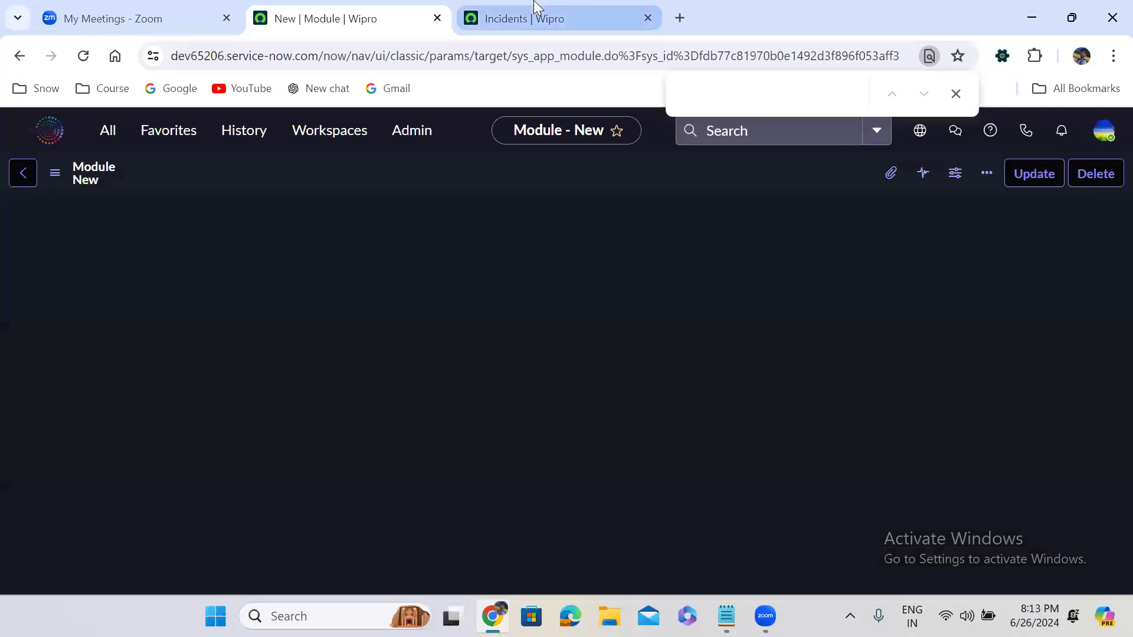
{"action": "left_click", "coordinate": [535, 12]}
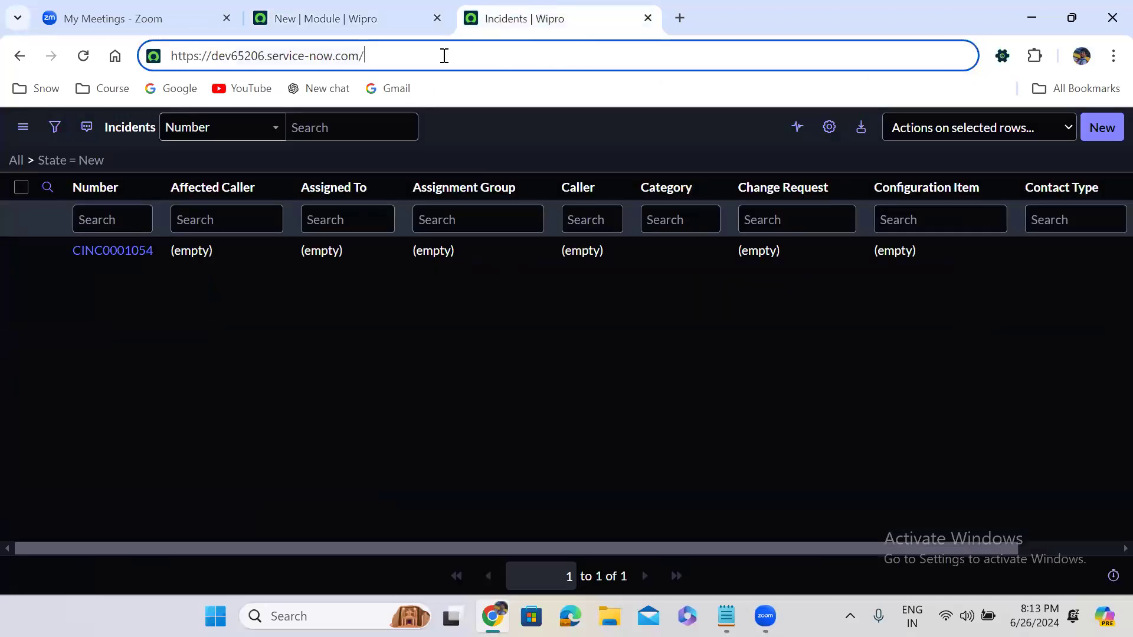
- Load the Incidents list URL with u_state changed from New to In Progress
{"action": "key", "text": "ctrl+v"}
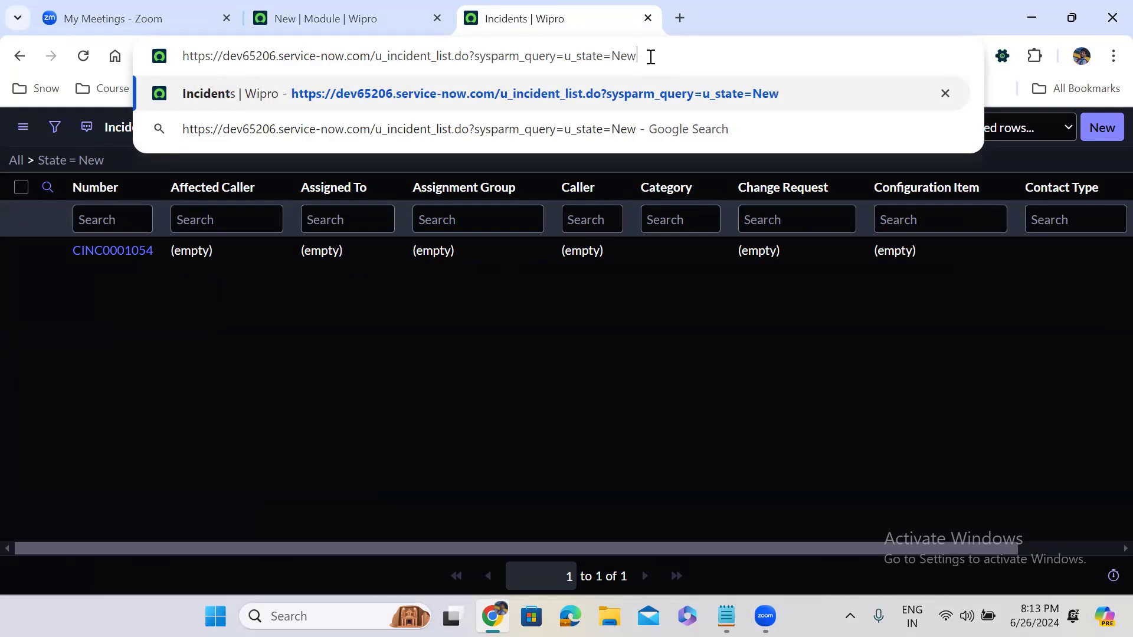
{"action": "double_click", "coordinate": [622, 56]}
{"action": "type", "text": "In P"}
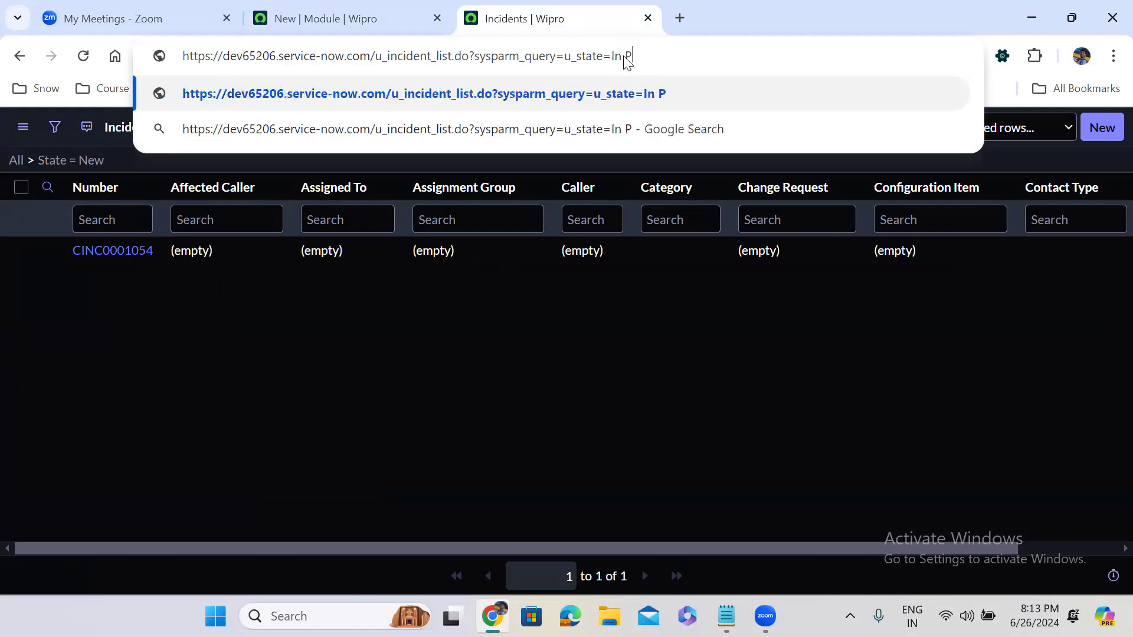
{"action": "type", "text": "rogress"}
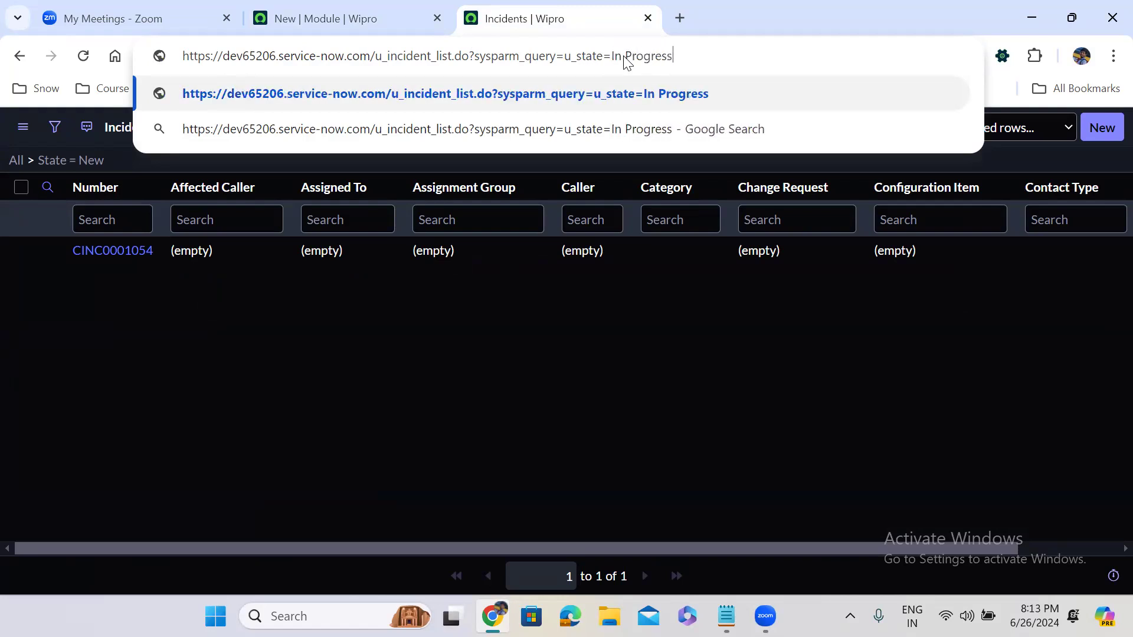
{"action": "key", "text": "Return"}
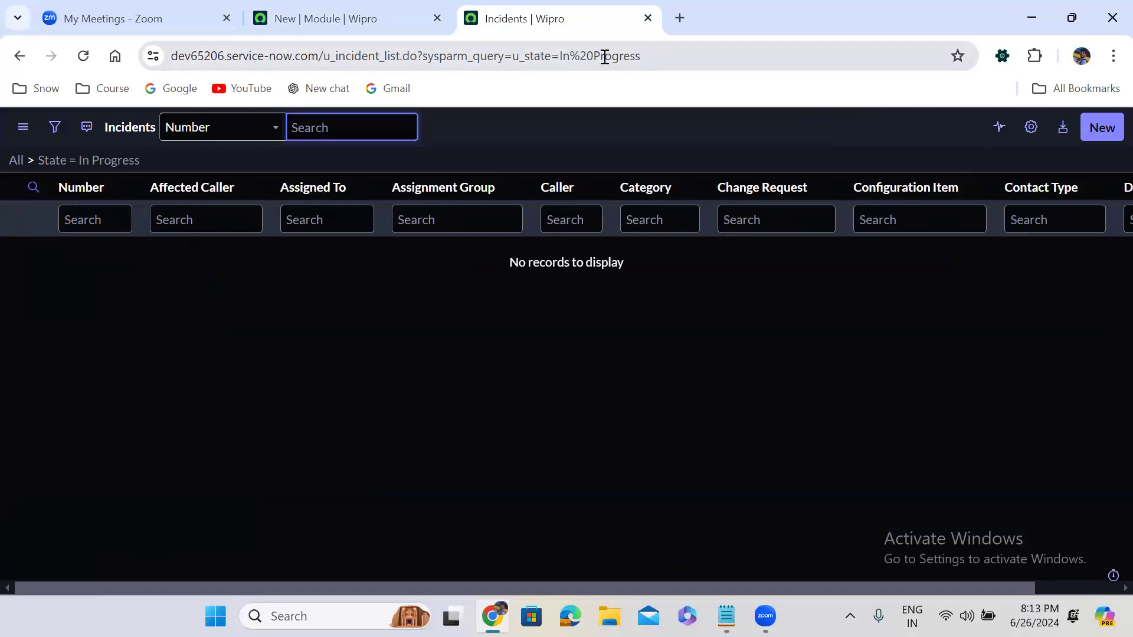
- Change the URL's u_state value from In Progress to Closed and reload the list
{"action": "double_click", "coordinate": [604, 56]}
{"action": "left_click", "coordinate": [599, 56], "text": "shift"}
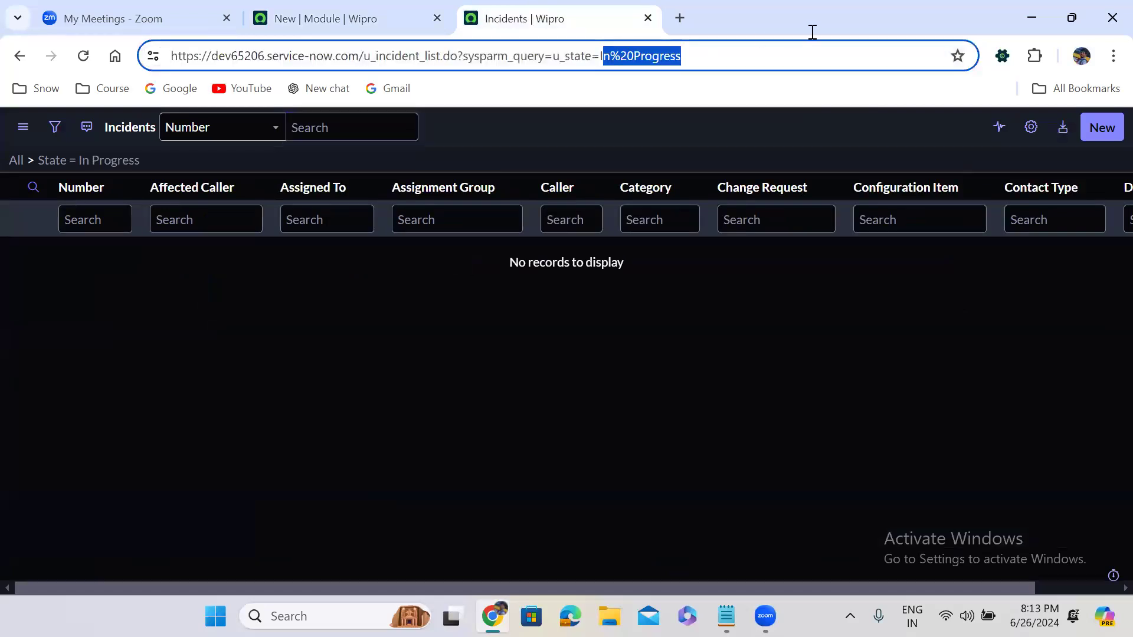
{"action": "key", "text": "BackSpace"}
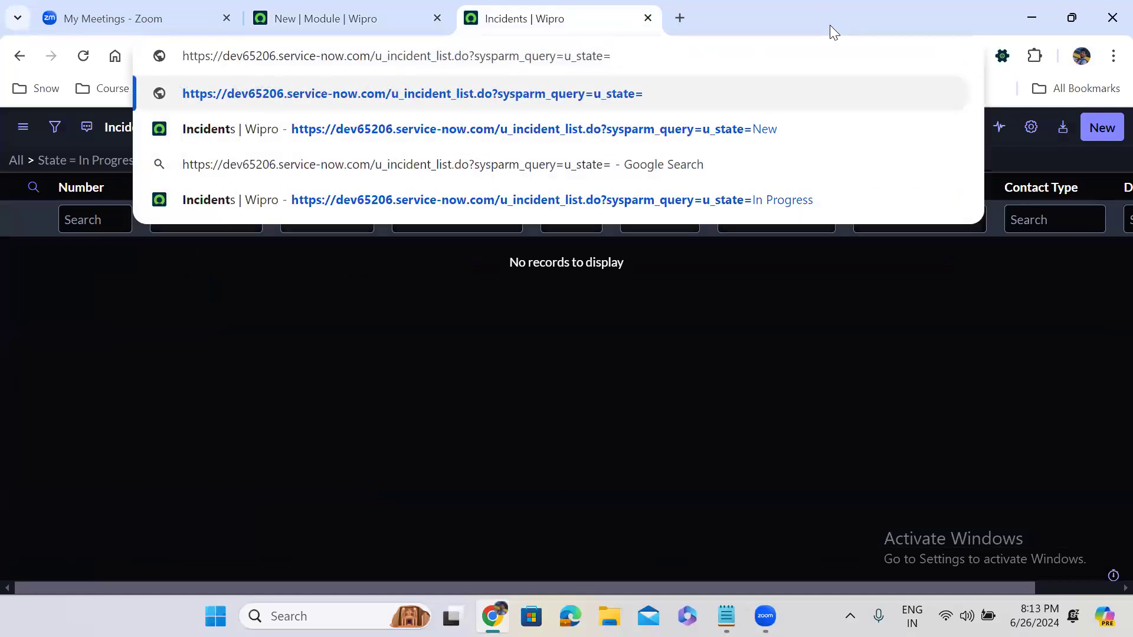
{"action": "type", "text": "Closed"}
{"action": "key", "text": "Return"}
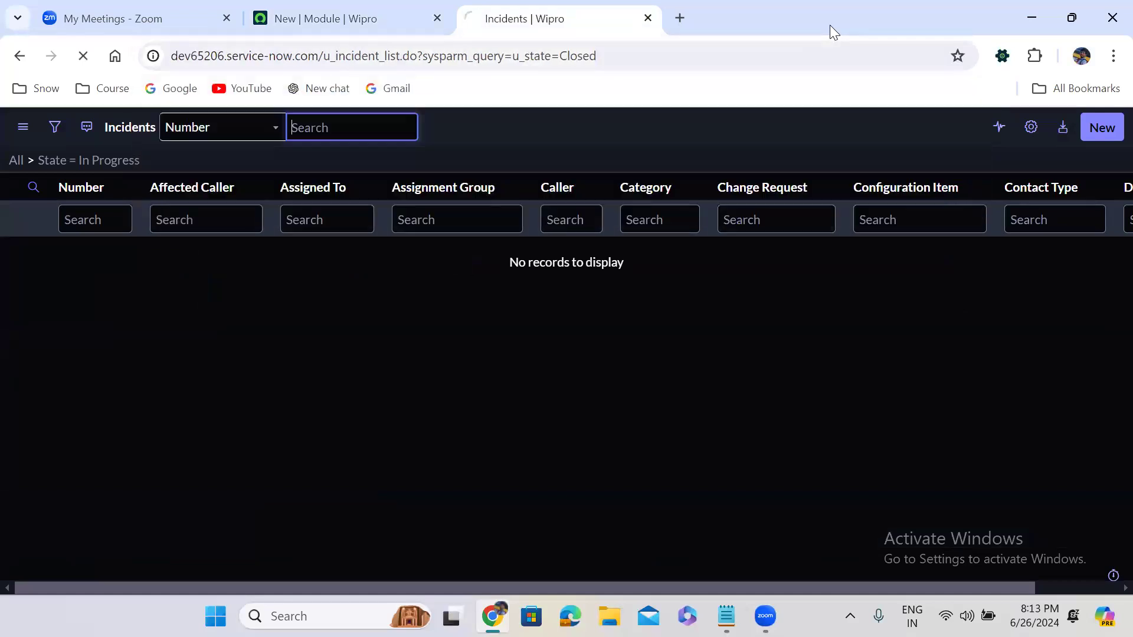
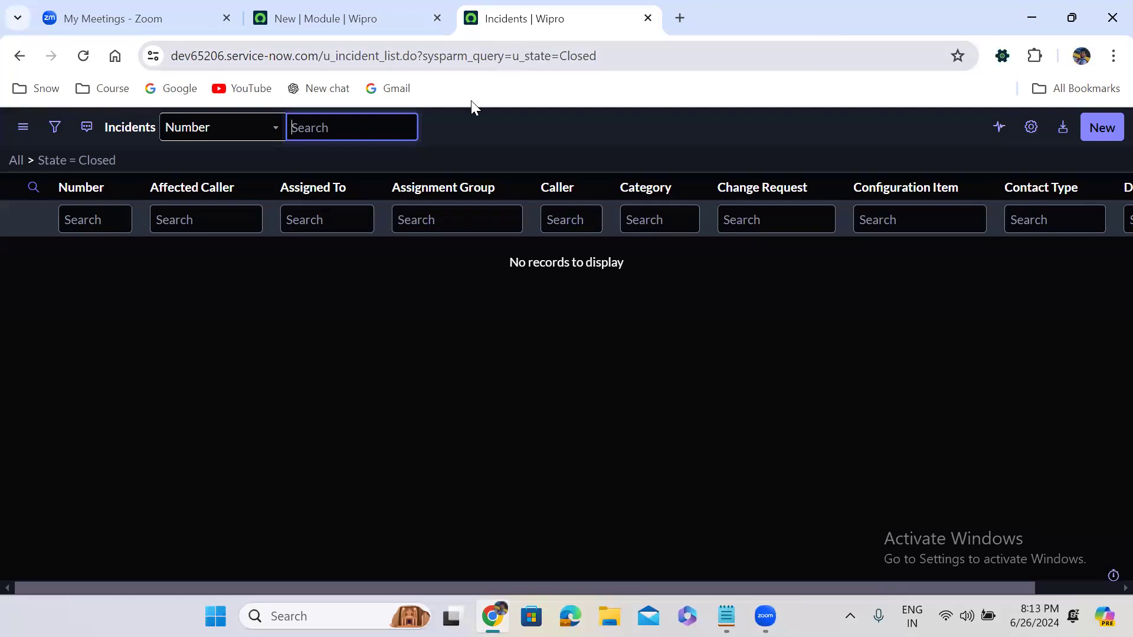
- Delete the u_incident_list.do path from the address bar, leaving the instance's base URL
{"action": "left_click", "coordinate": [461, 122]}
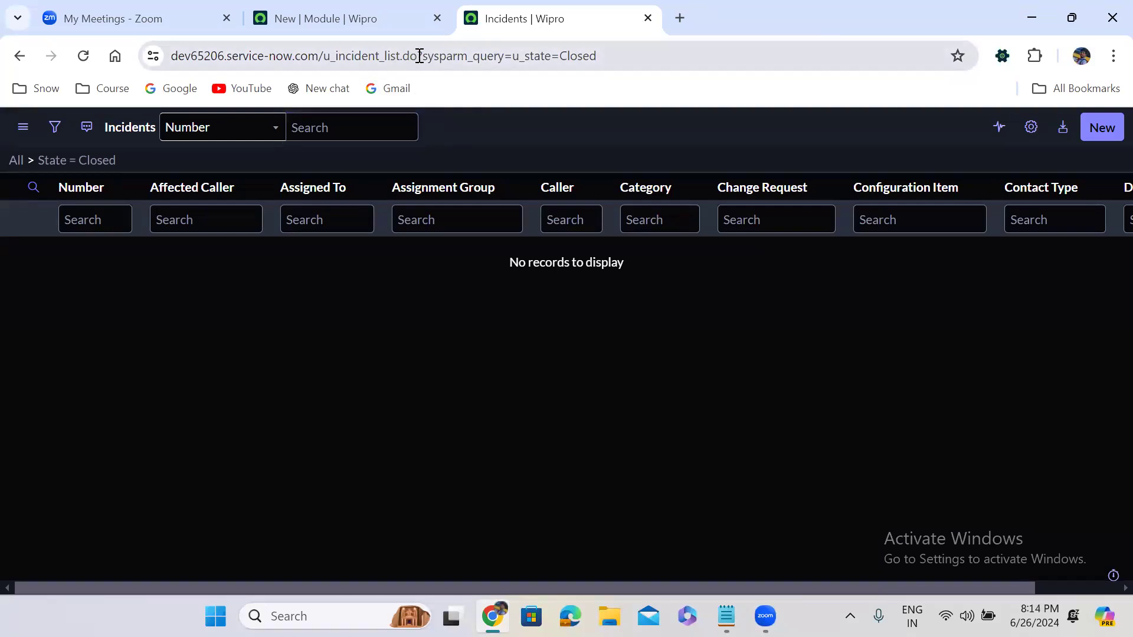
{"action": "left_click_drag", "start_coordinate": [324, 57], "coordinate": [630, 38]}
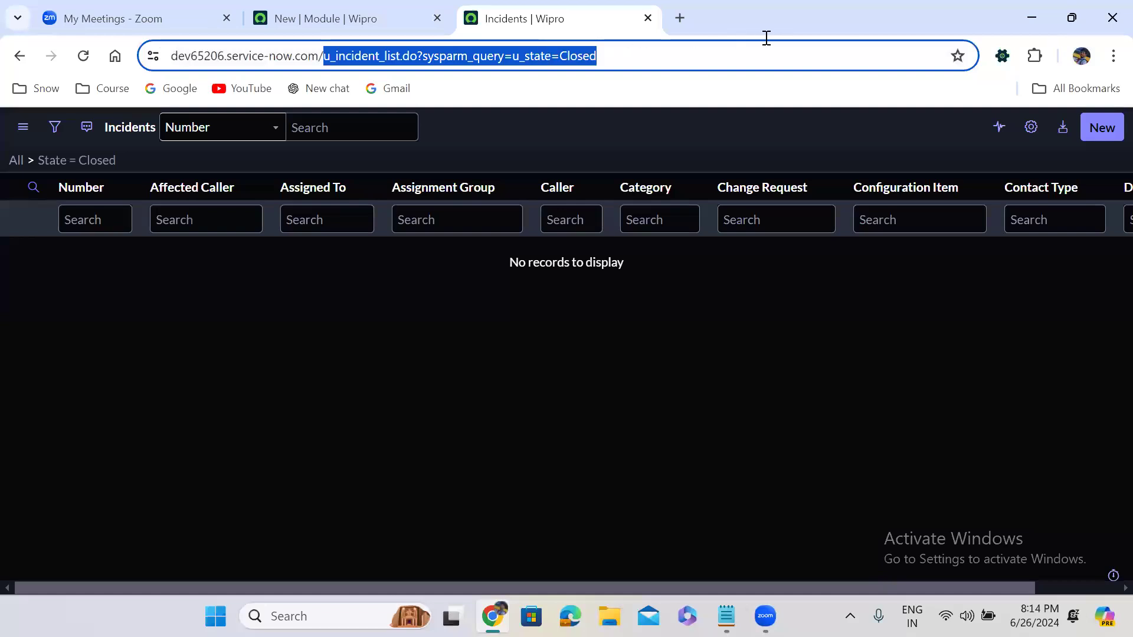
{"action": "key", "text": "BackSpace"}
- Open the Users list at sys_user_list.do
{"action": "type", "text": "sys"}
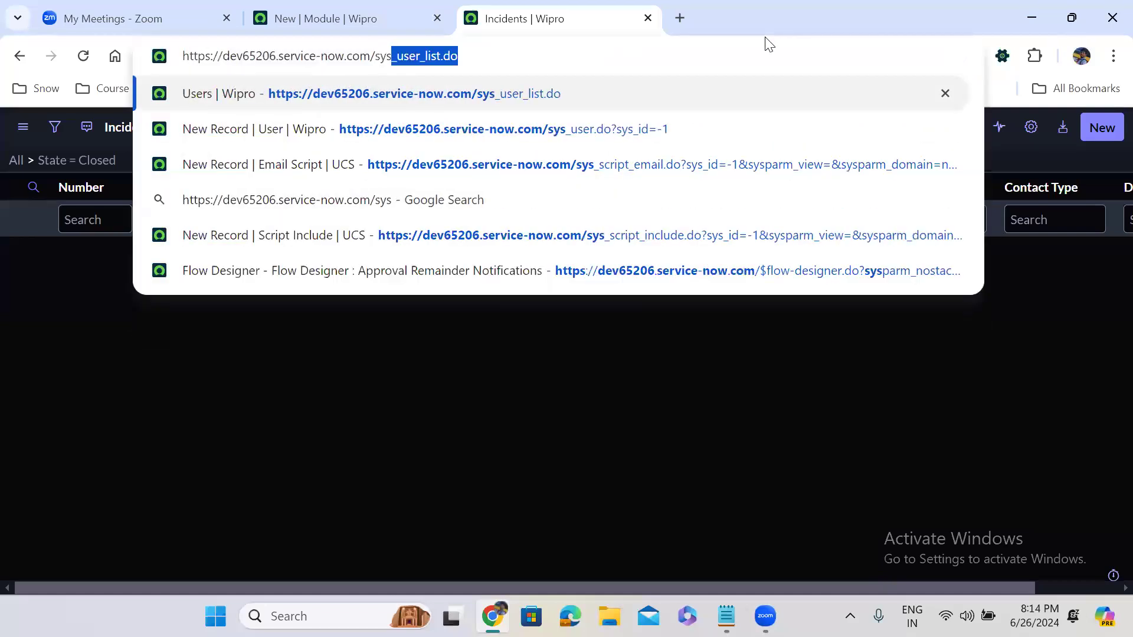
{"action": "key", "text": "Right"}
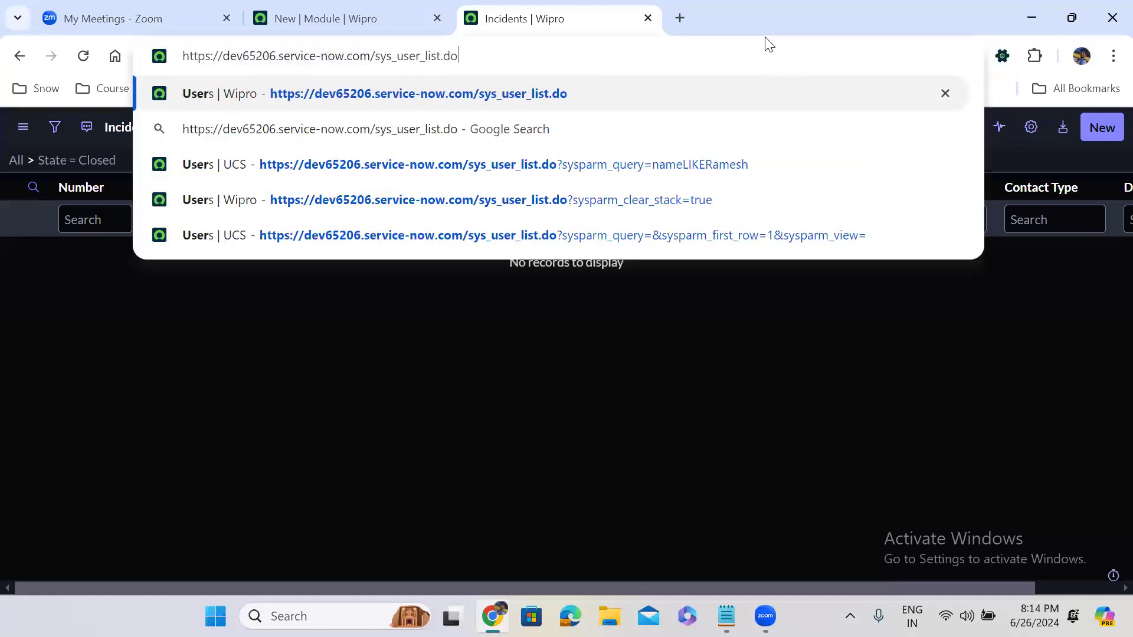
{"action": "key", "text": "Return"}
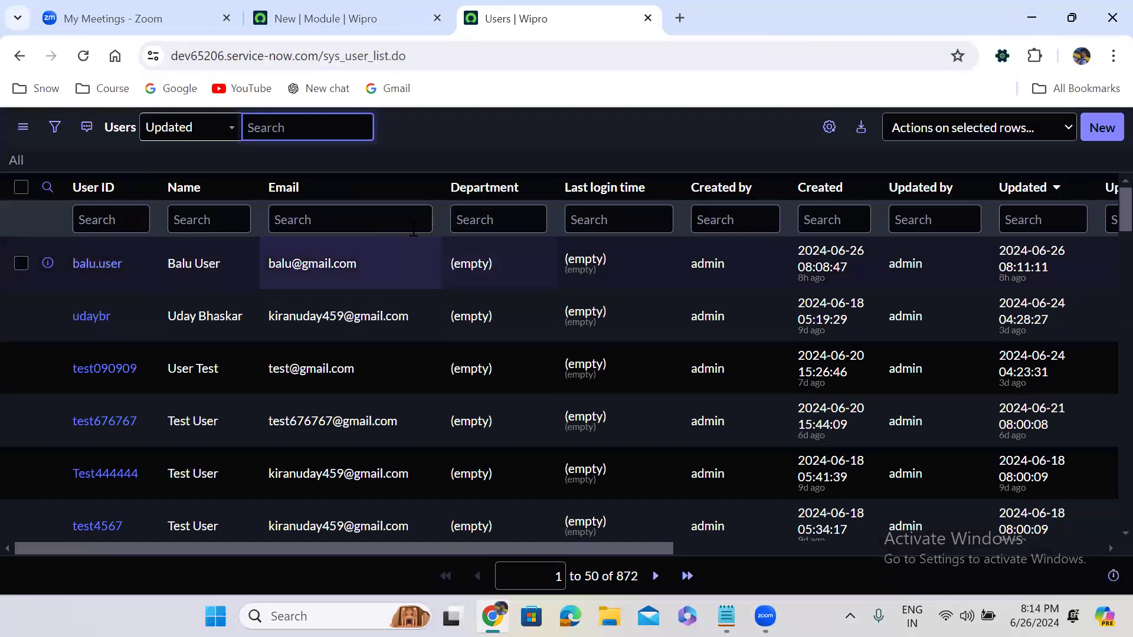
- Filter the Name column with = and a user's full name, which is misspelled, returning no records
{"action": "left_click", "coordinate": [174, 220]}
{"action": "type", "text": "="}
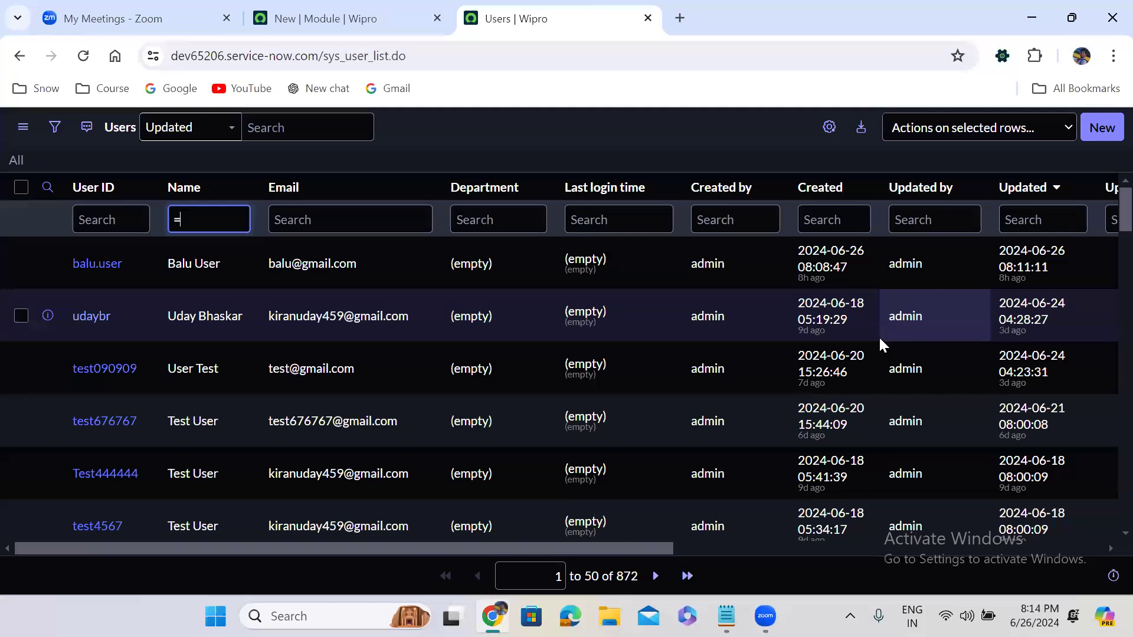
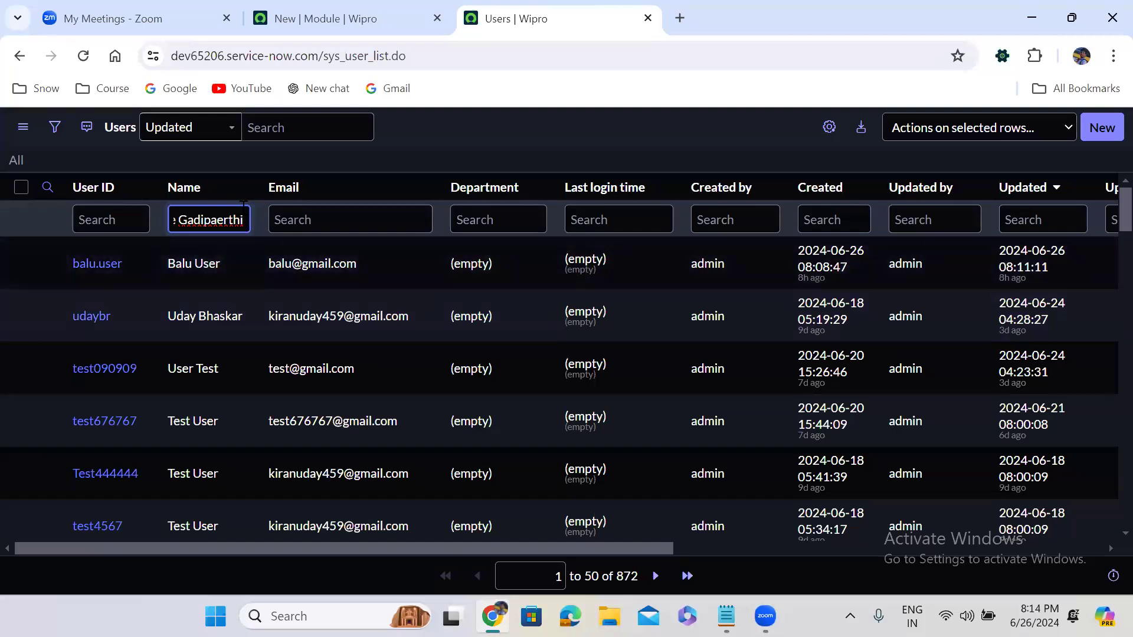
{"action": "left_click", "coordinate": [225, 219]}
{"action": "key", "text": "BackSpace"}
{"action": "key", "text": "Left"}
{"action": "key", "text": "Left"}
{"action": "key", "text": "Left"}
{"action": "key", "text": "Left"}
{"action": "key", "text": "Left"}
{"action": "key", "text": "Left"}
{"action": "key", "text": "Left"}
{"action": "key", "text": "Left"}
{"action": "key", "text": "Left"}
{"action": "key", "text": "Left"}
{"action": "key", "text": "Left"}
{"action": "key", "text": "Left"}
{"action": "key", "text": "Left"}
{"action": "key", "text": "Left"}
{"action": "key", "text": "Left"}
{"action": "key", "text": "Left"}
{"action": "key", "text": "Left"}
{"action": "key", "text": "Left"}
{"action": "key", "text": "Left"}
{"action": "key", "text": "Return"}
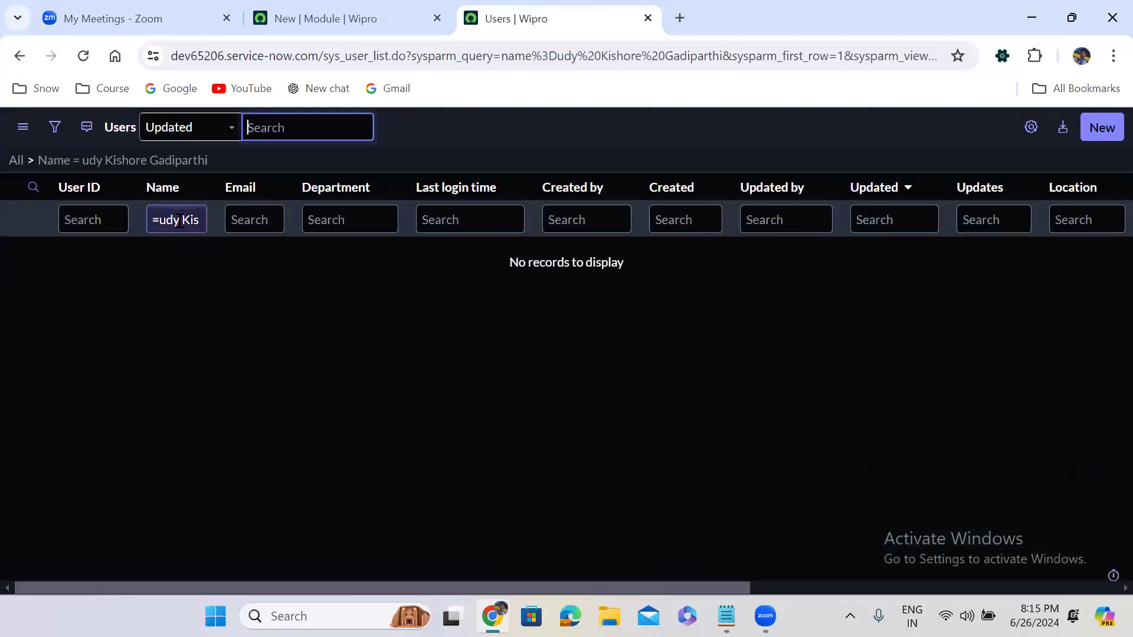
{"action": "left_click", "coordinate": [178, 221]}
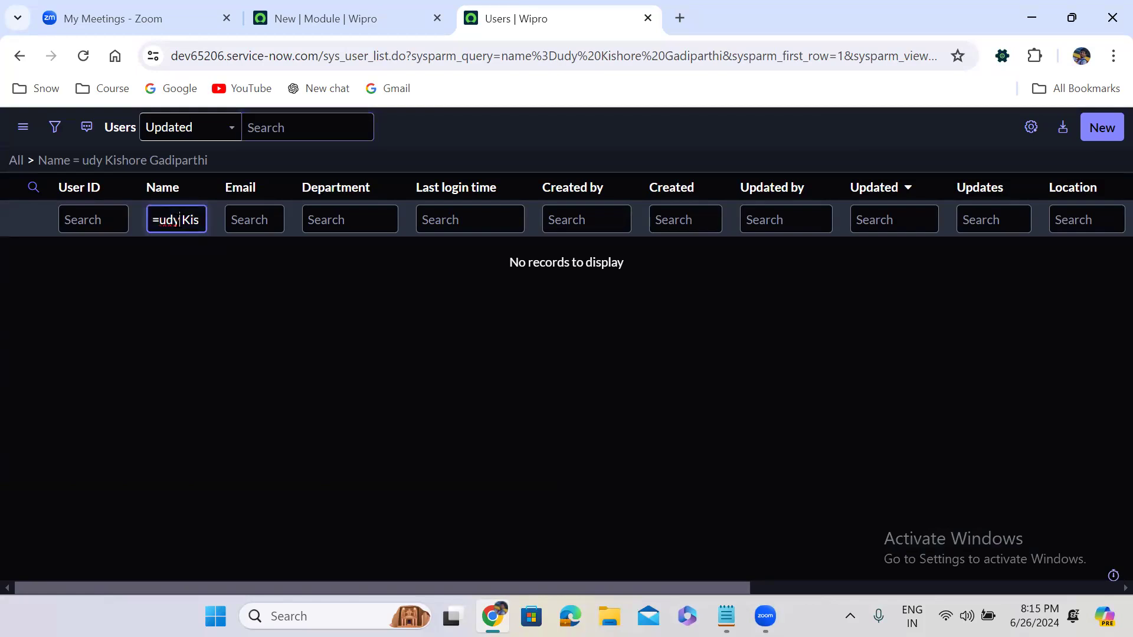
- Fix the name typo, then prefix the Name filter with != to exclude that user, leaving 871 records
{"action": "type", "text": "a"}
{"action": "key", "text": "Return"}
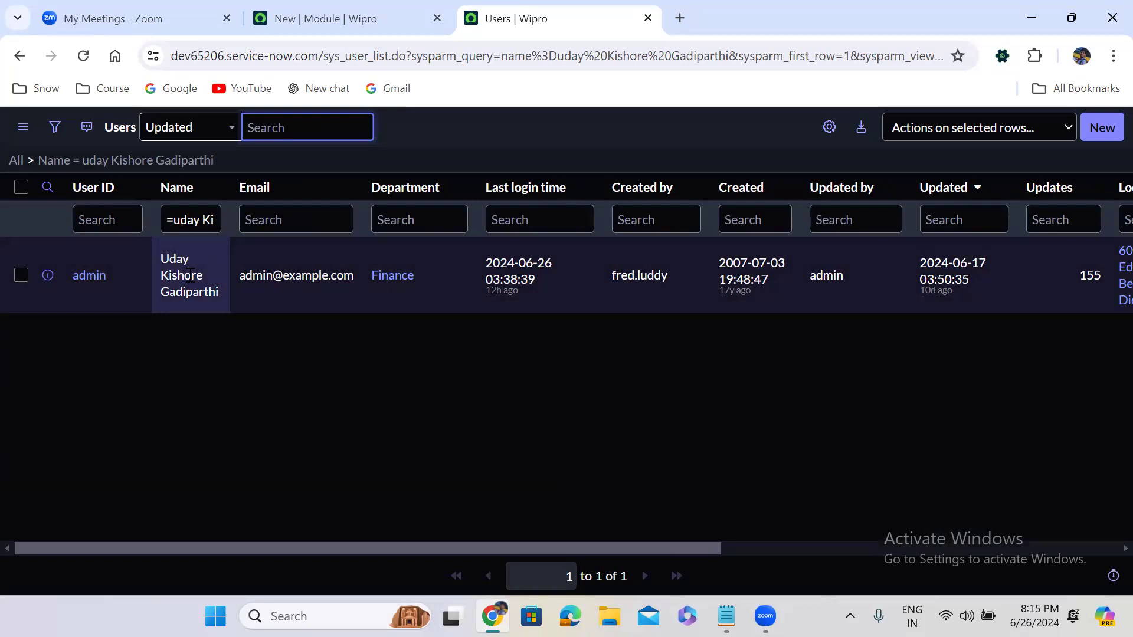
{"action": "left_click", "coordinate": [168, 224]}
{"action": "type", "text": "!"}
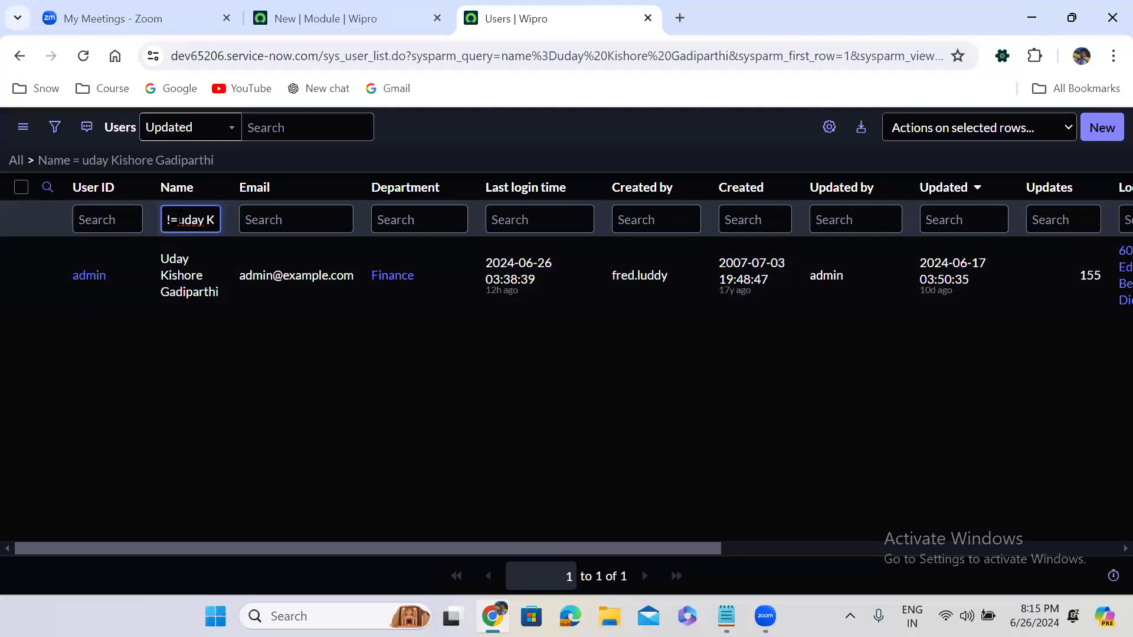
{"action": "key", "text": "Return"}
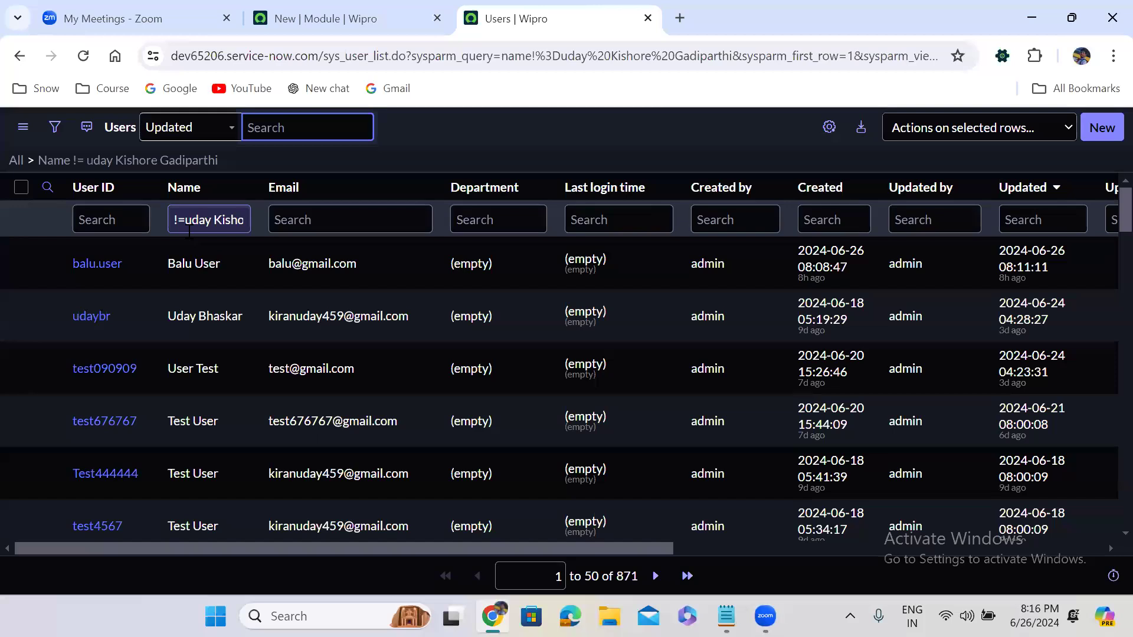
{"action": "left_click", "coordinate": [174, 221]}
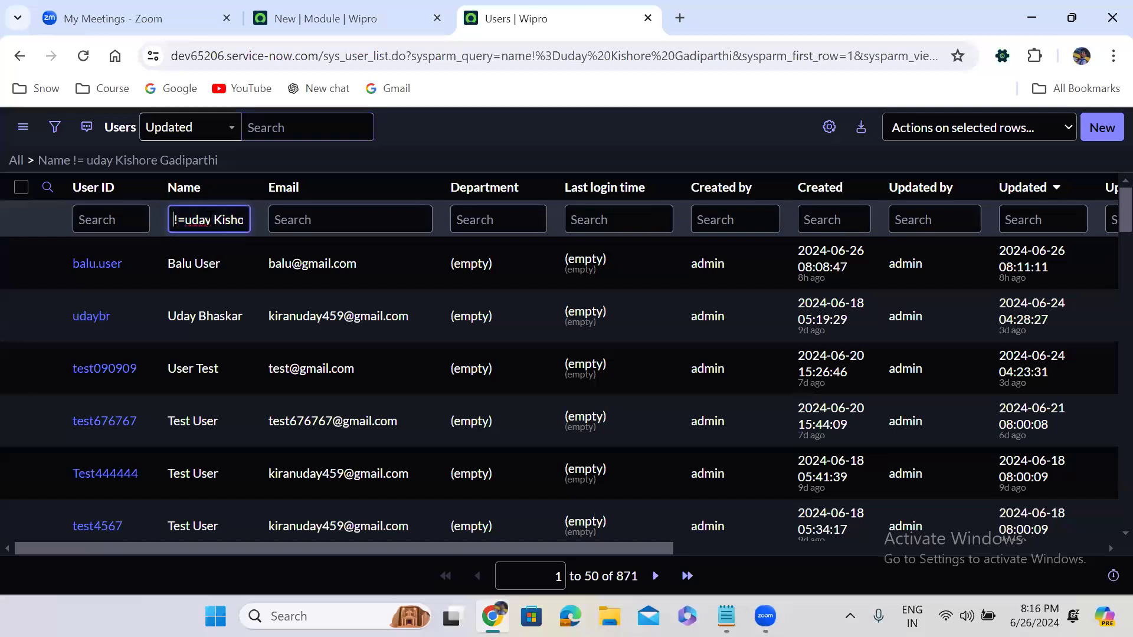
- Replace the Name filter with a * contains search on the user's first name
{"action": "left_click_drag", "start_coordinate": [211, 218], "coordinate": [301, 212]}
{"action": "key", "text": "BackSpace"}
{"action": "type", "text": "*"}
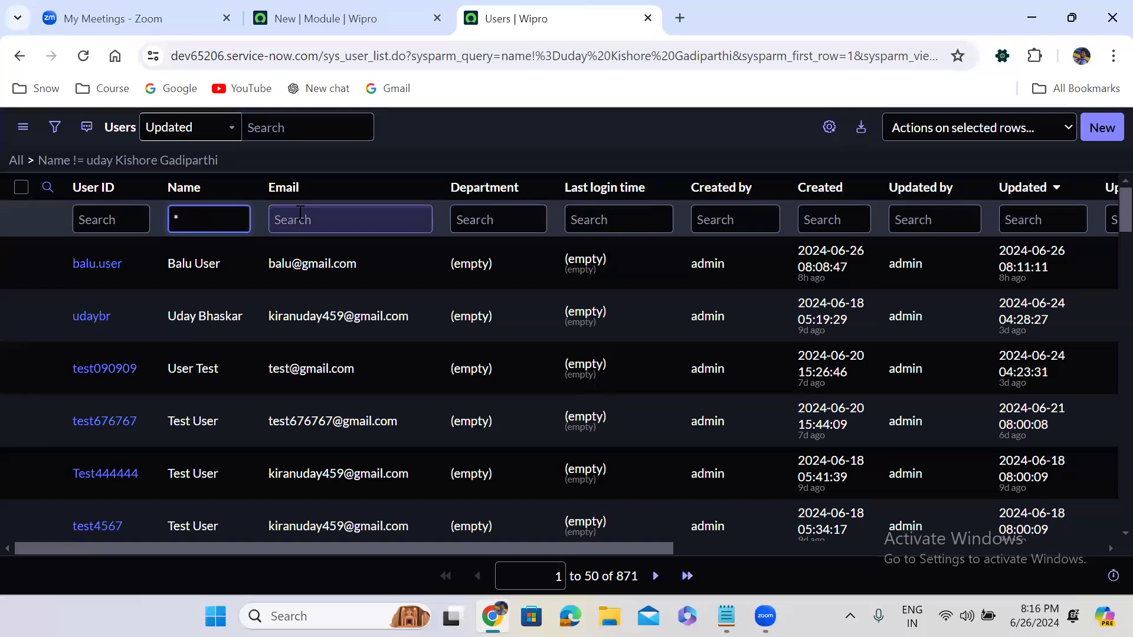
{"action": "type", "text": "uday"}
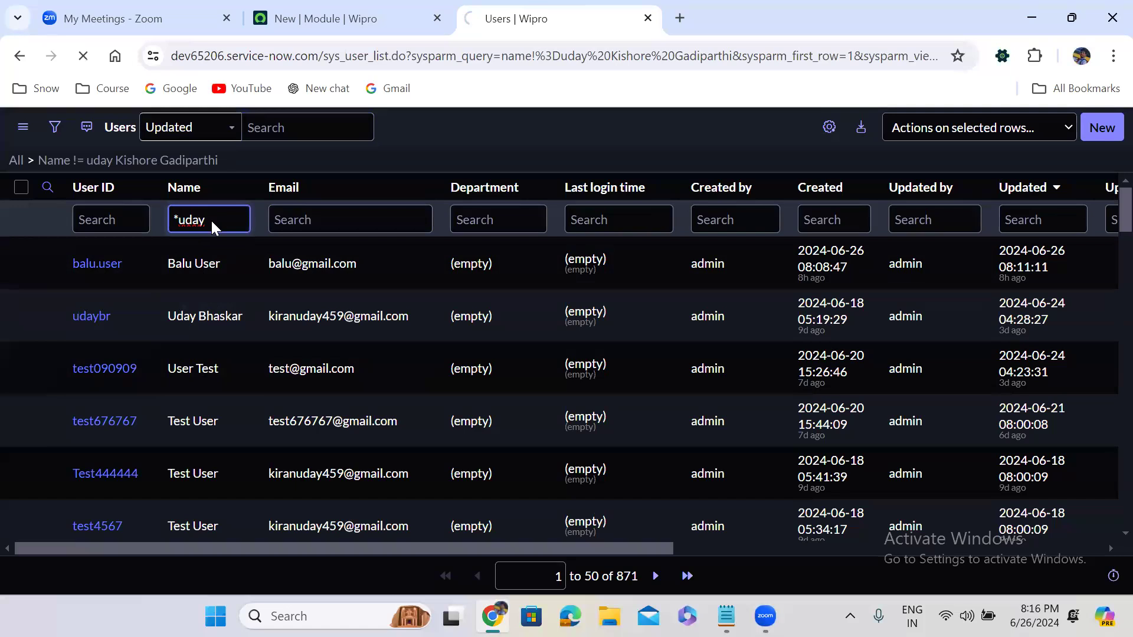
{"action": "key", "text": "Return"}
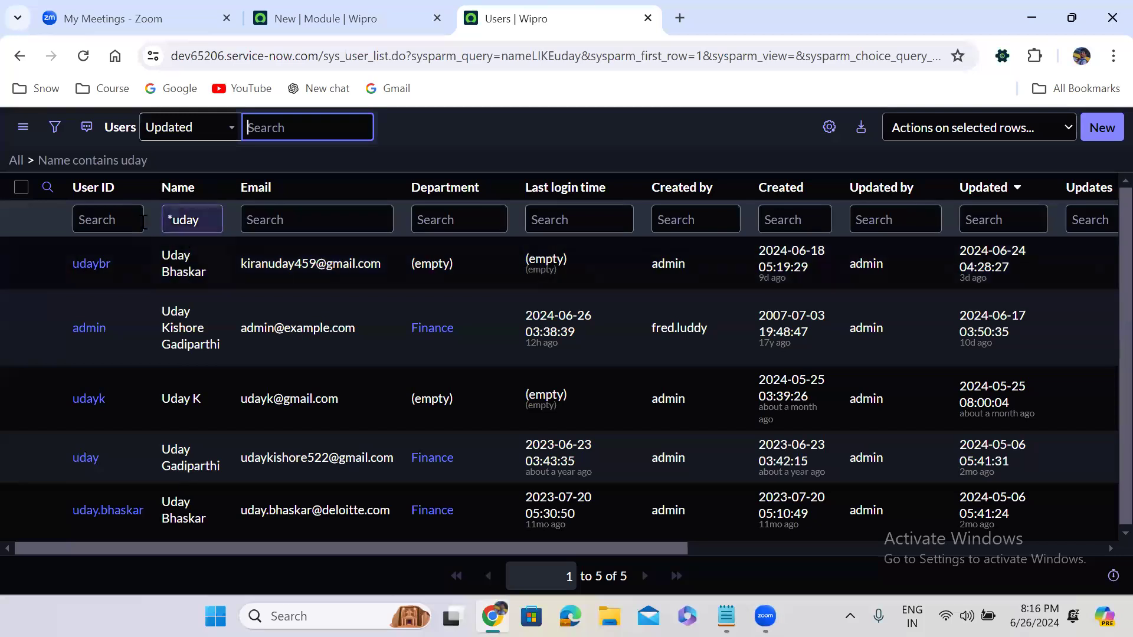
- Prefix the Name filter with ! to exclude names containing it, leaving 867 records
{"action": "left_click", "coordinate": [194, 215]}
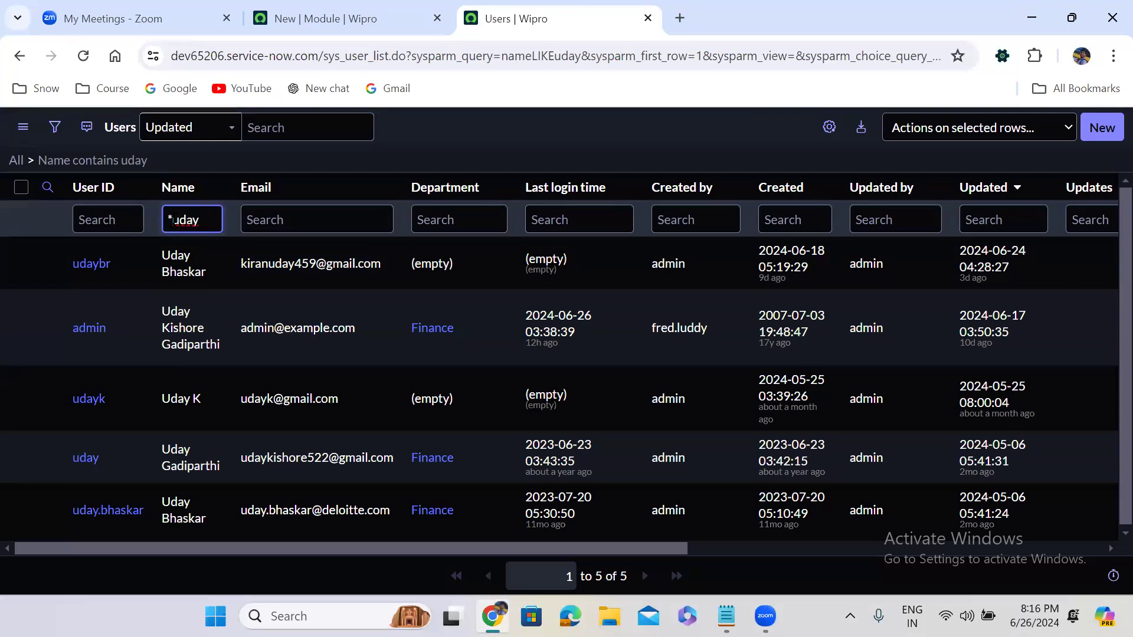
{"action": "double_click", "coordinate": [171, 220]}
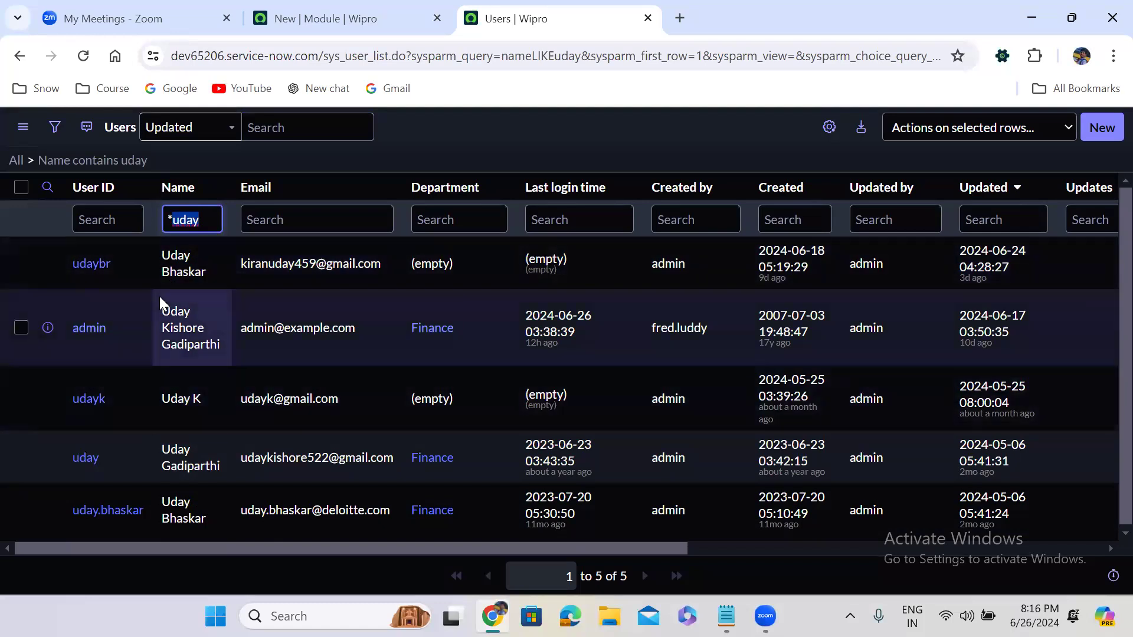
{"action": "left_click", "coordinate": [168, 222]}
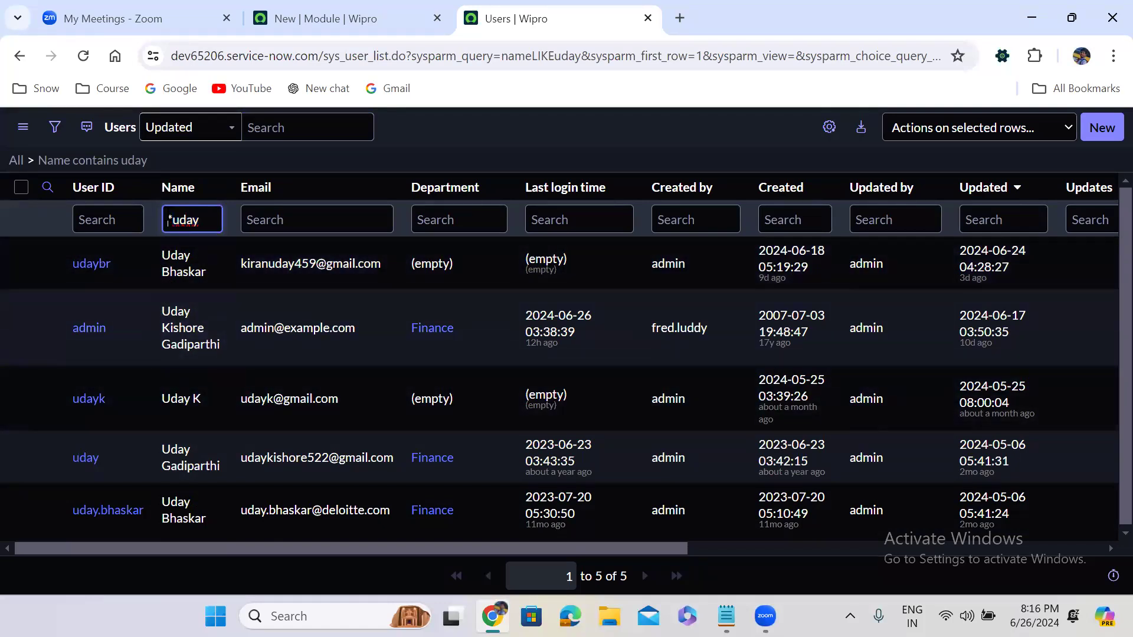
{"action": "type", "text": "!"}
{"action": "key", "text": "Return"}
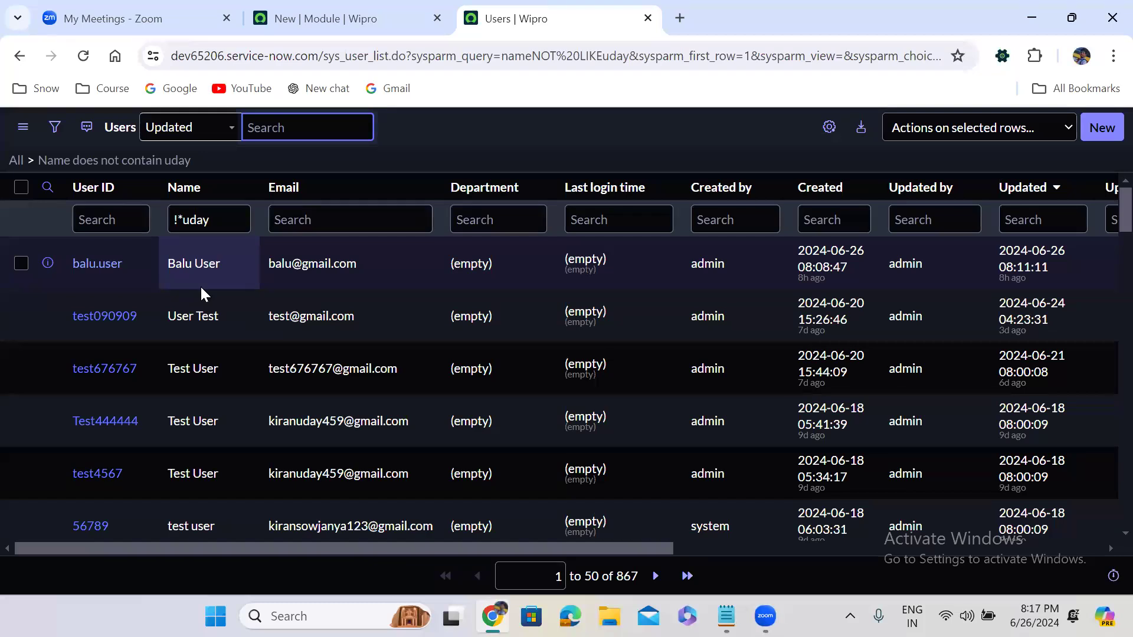
- Try the first name as a plain starts-with filter, then as a % ends-with filter
{"action": "left_click", "coordinate": [182, 218]}
{"action": "key", "text": "BackSpace"}
{"action": "key", "text": "BackSpace"}
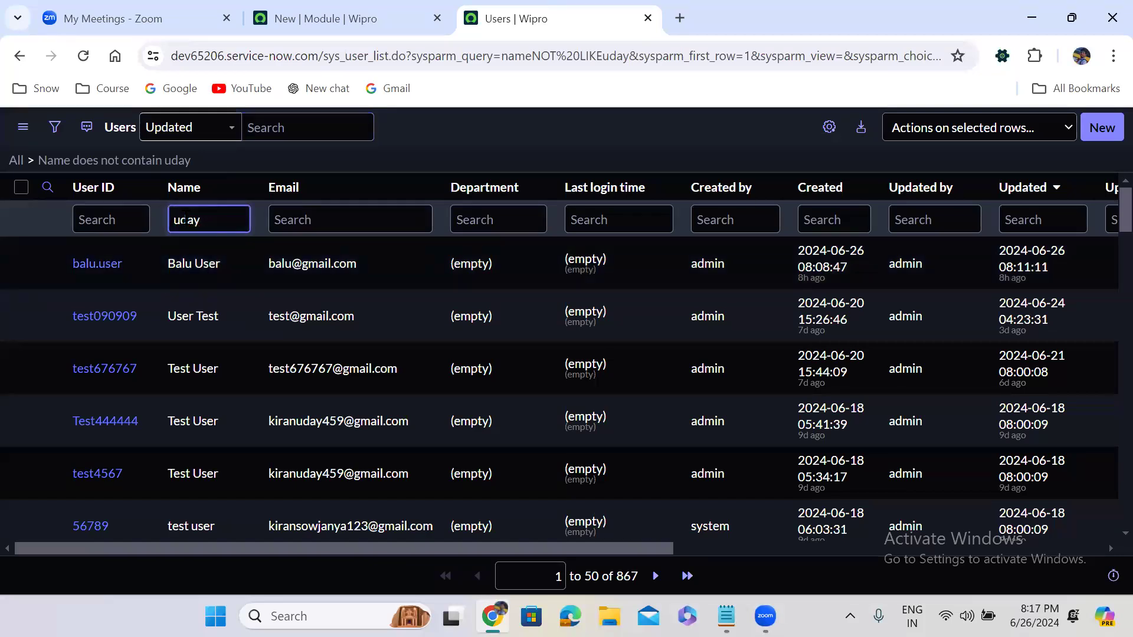
{"action": "key", "text": "Return"}
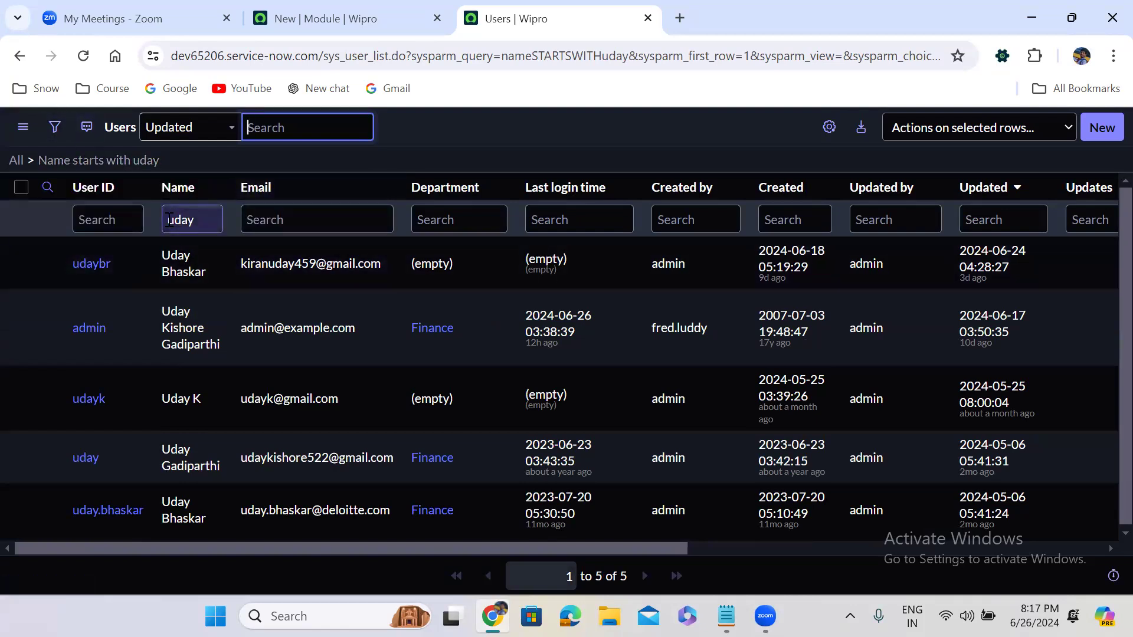
{"action": "left_click", "coordinate": [170, 220]}
{"action": "type", "text": "%"}
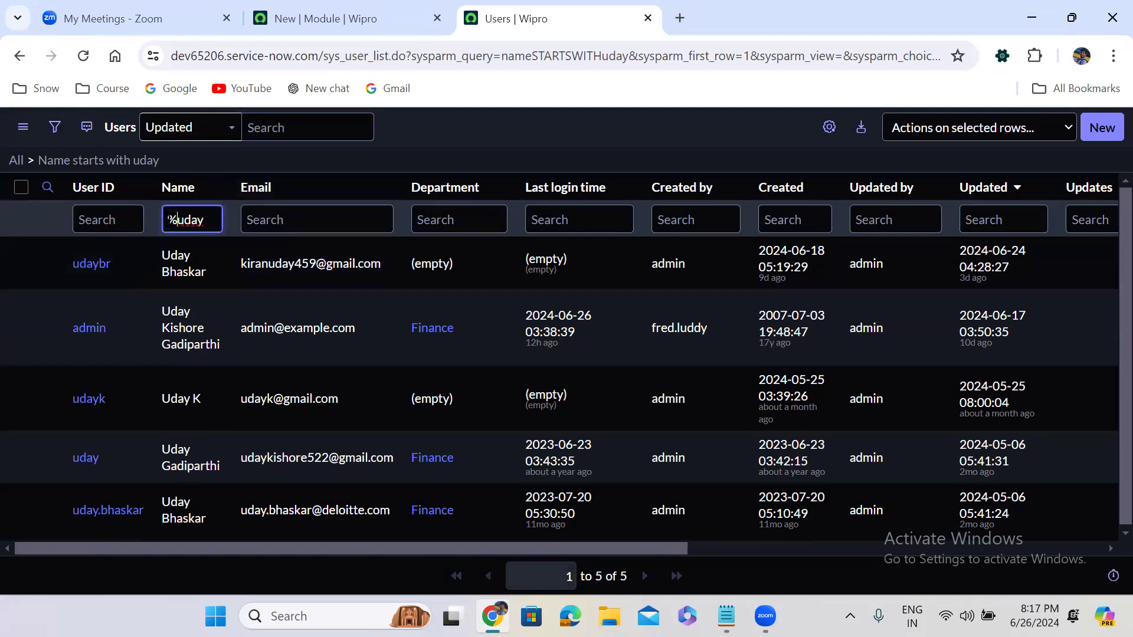
{"action": "key", "text": "Return"}
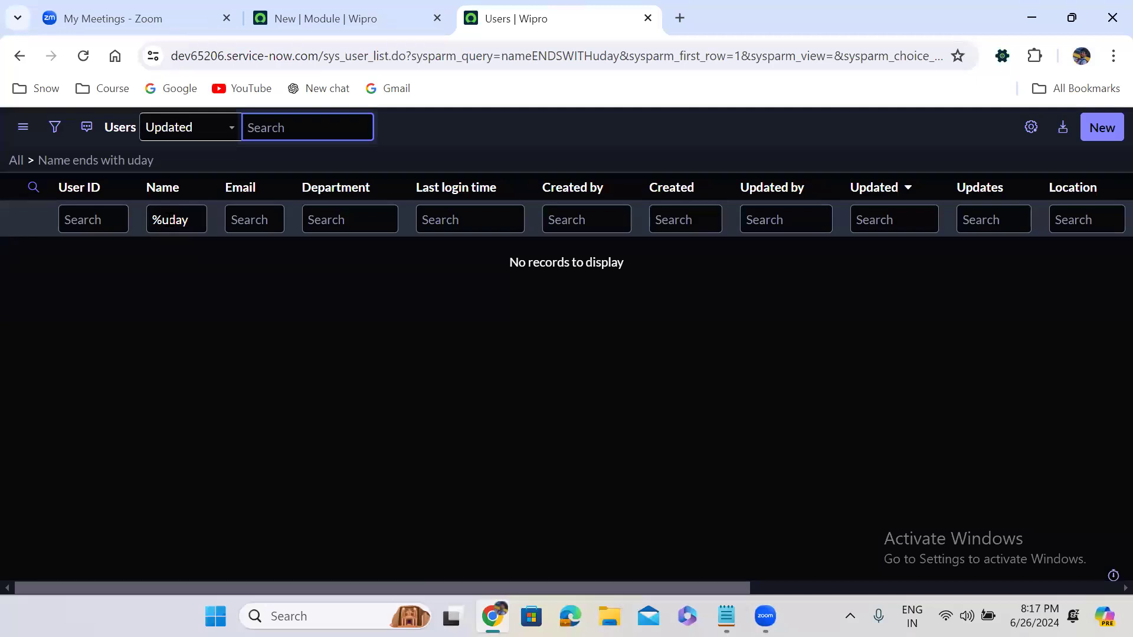
- Change the filter to = for an exact match on the first name, showing no records
{"action": "left_click", "coordinate": [162, 219]}
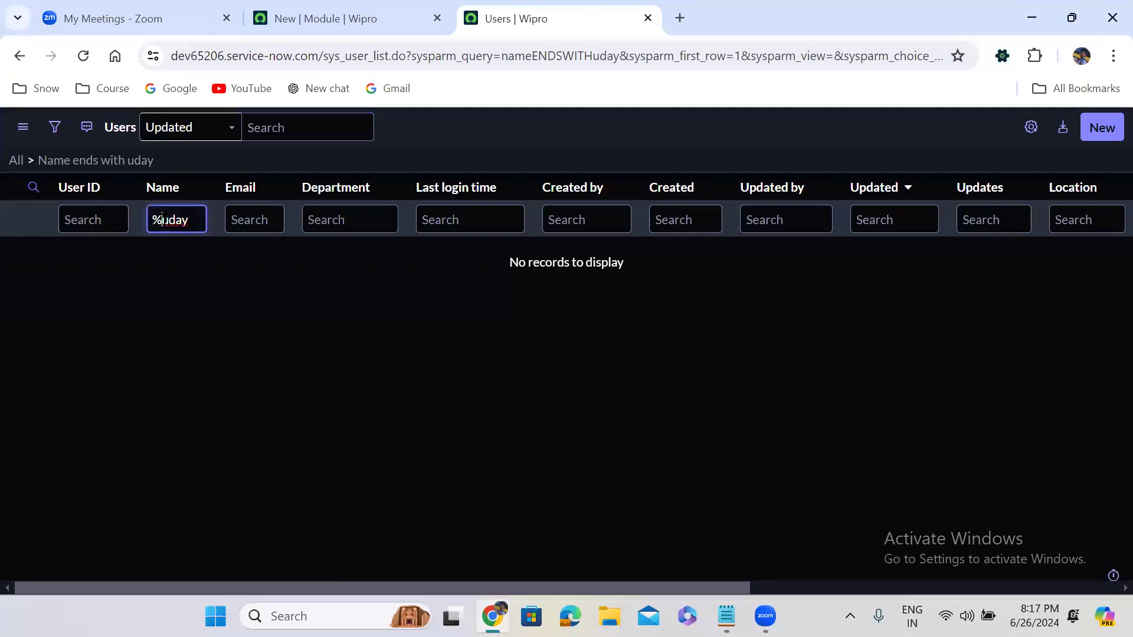
{"action": "key", "text": "BackSpace"}
{"action": "type", "text": "="}
{"action": "key", "text": "Return"}
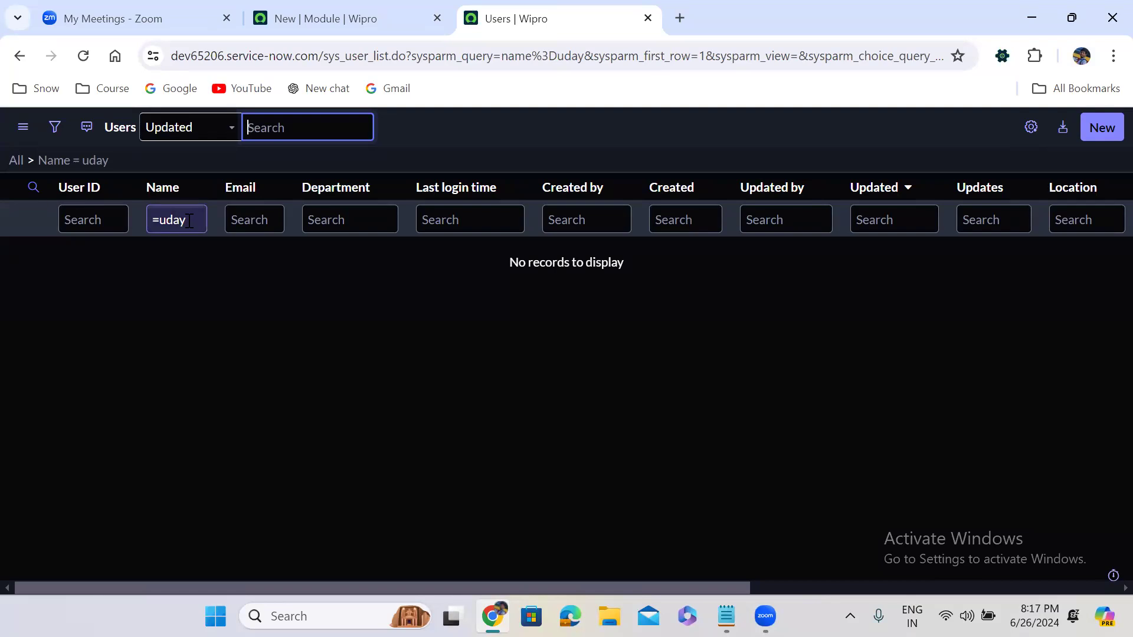
- Build an exact = Name filter on the user's full name with the corrected surname
{"action": "left_click", "coordinate": [200, 147]}
{"action": "left_click", "coordinate": [201, 210]}
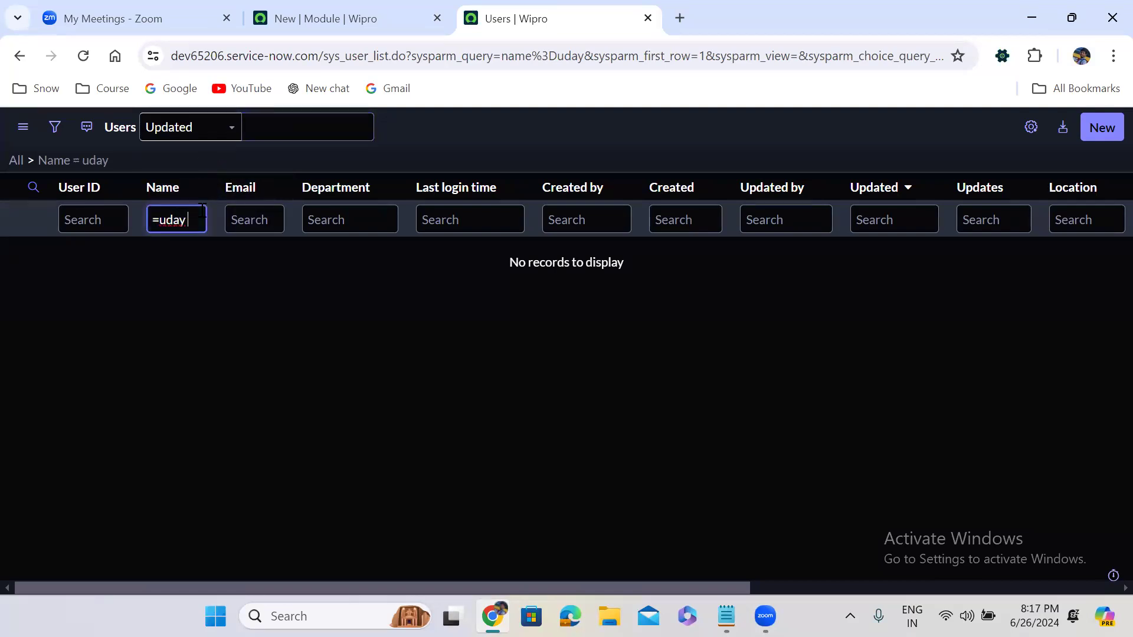
{"action": "type", "text": "k"}
{"action": "key", "text": "Return"}
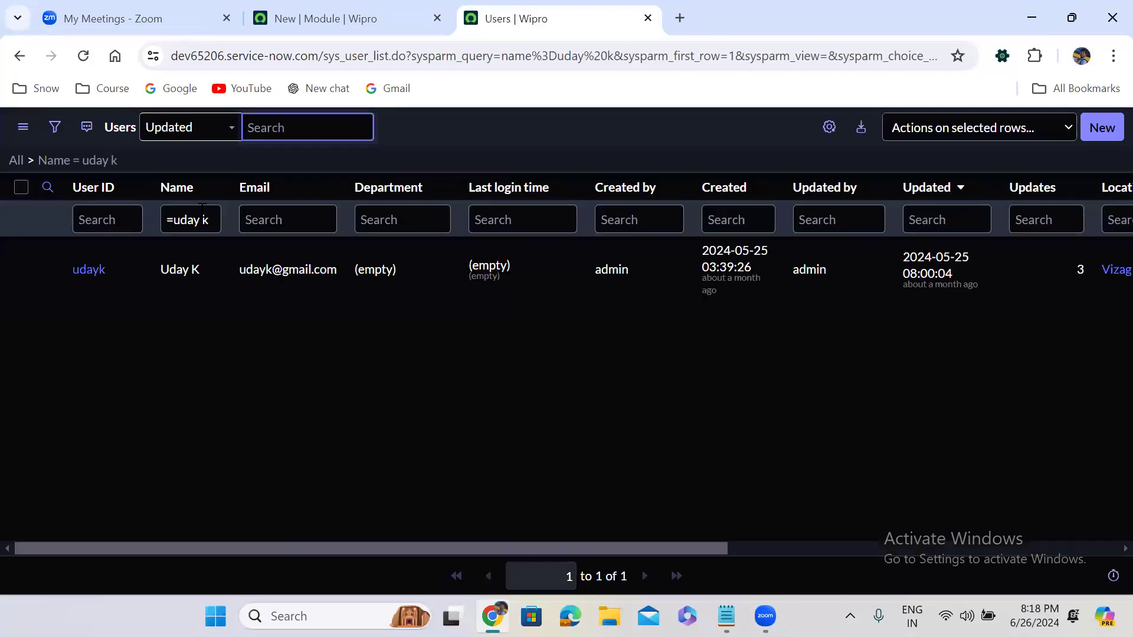
{"action": "left_click", "coordinate": [209, 220]}
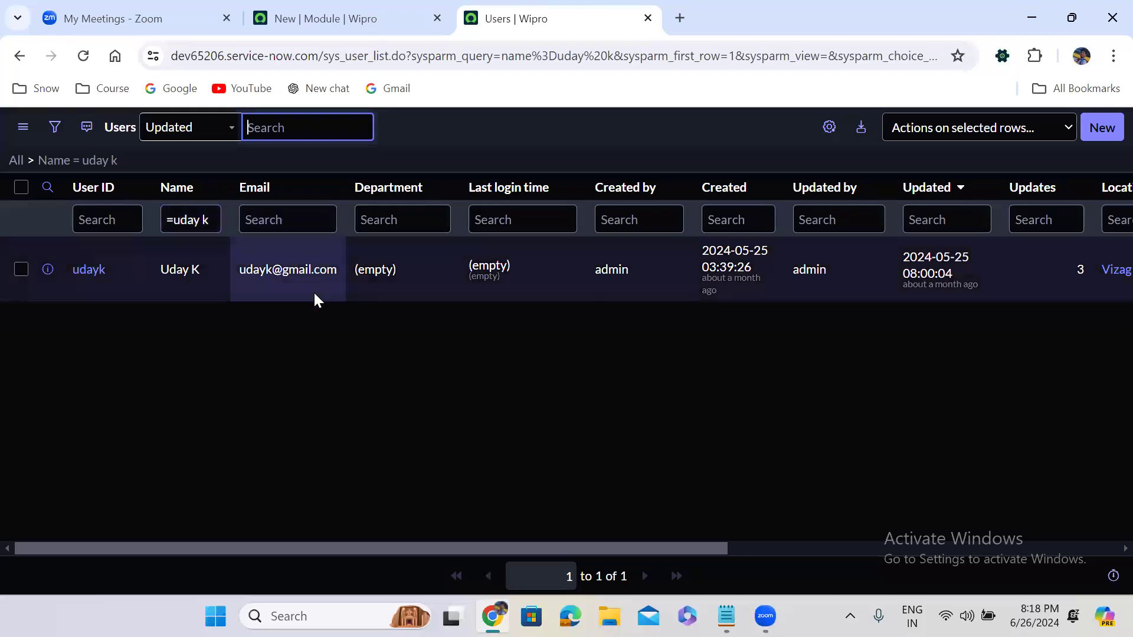
{"action": "left_click", "coordinate": [149, 258]}
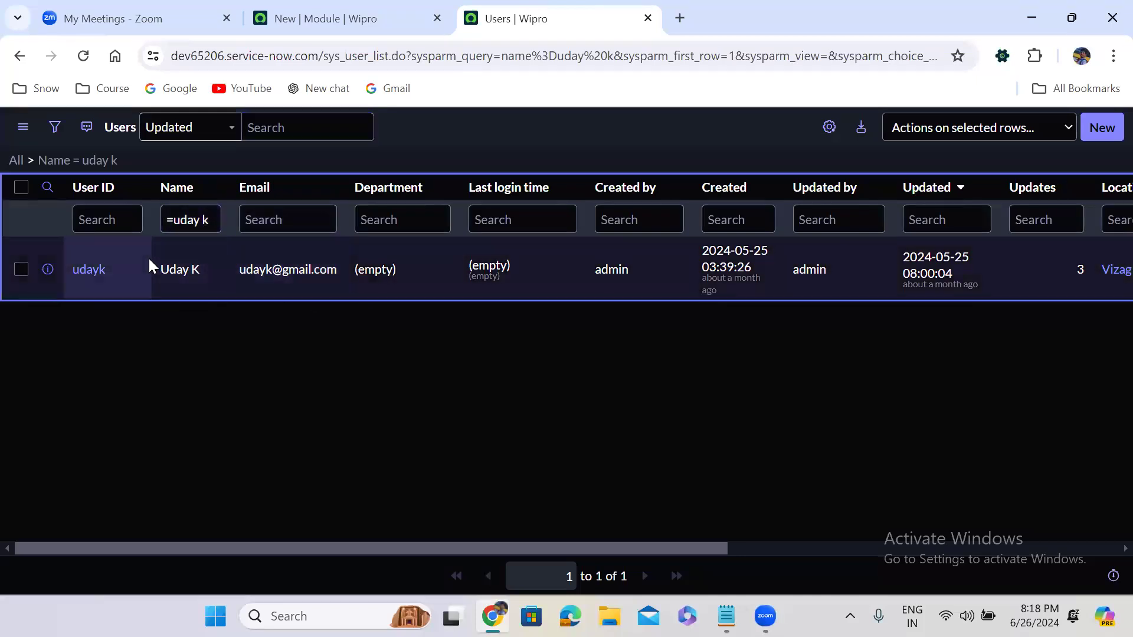
{"action": "left_click", "coordinate": [210, 224]}
{"action": "key", "text": "BackSpace"}
{"action": "key", "text": "BackSpace"}
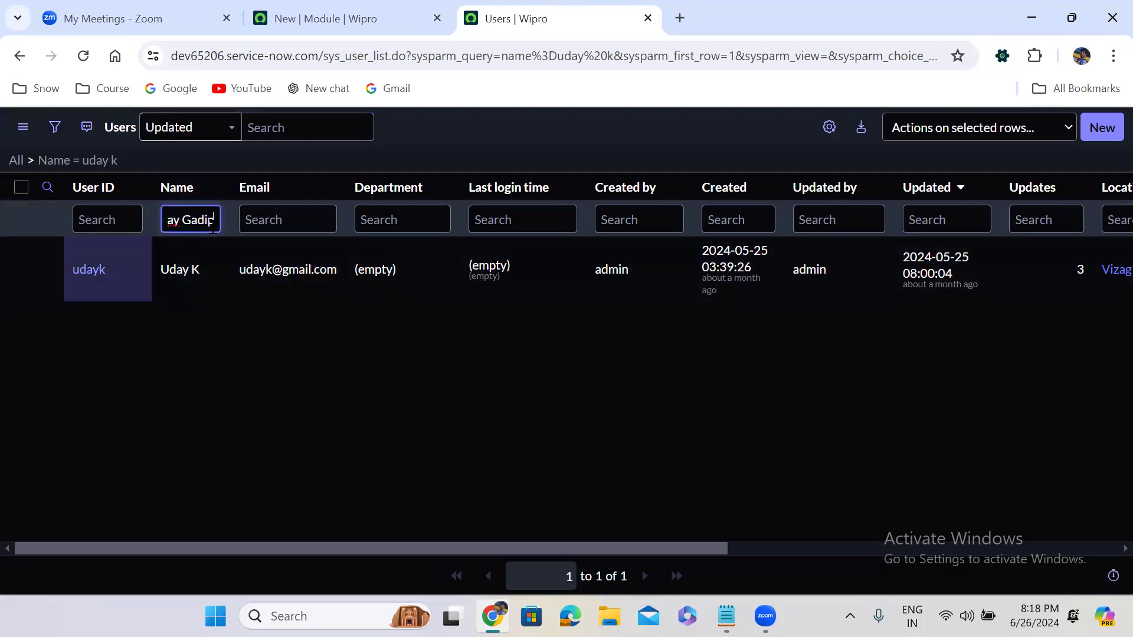
{"action": "key", "text": "Return"}
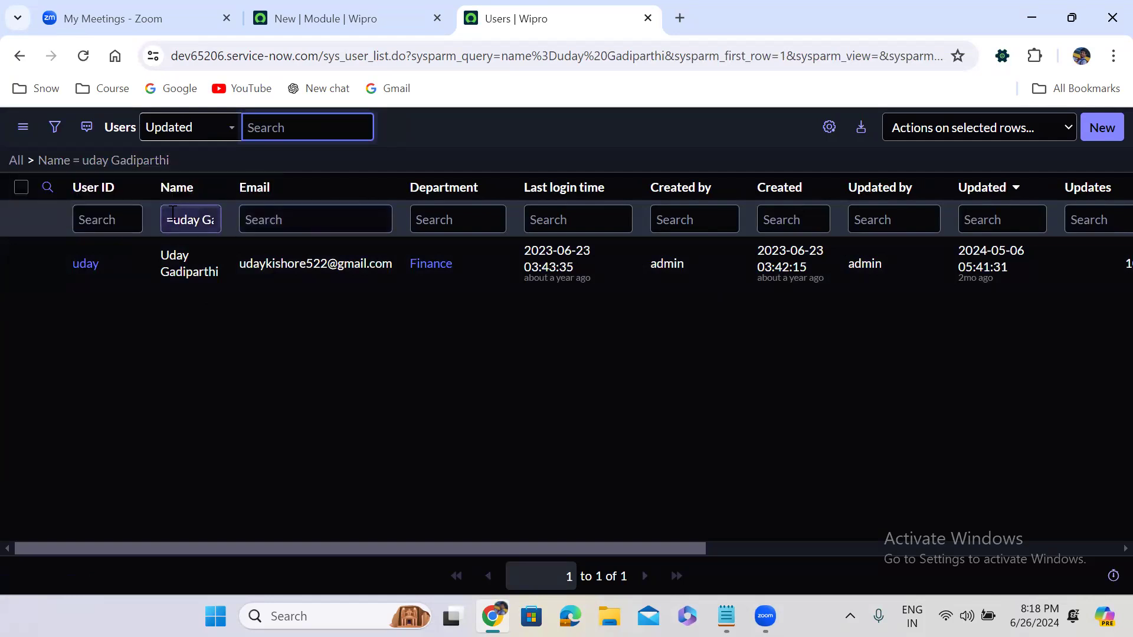
- Try != and * on the full name, then trim to a * contains filter on the surname, listing 2 users
{"action": "left_click", "coordinate": [168, 214]}
{"action": "key", "text": "Return"}
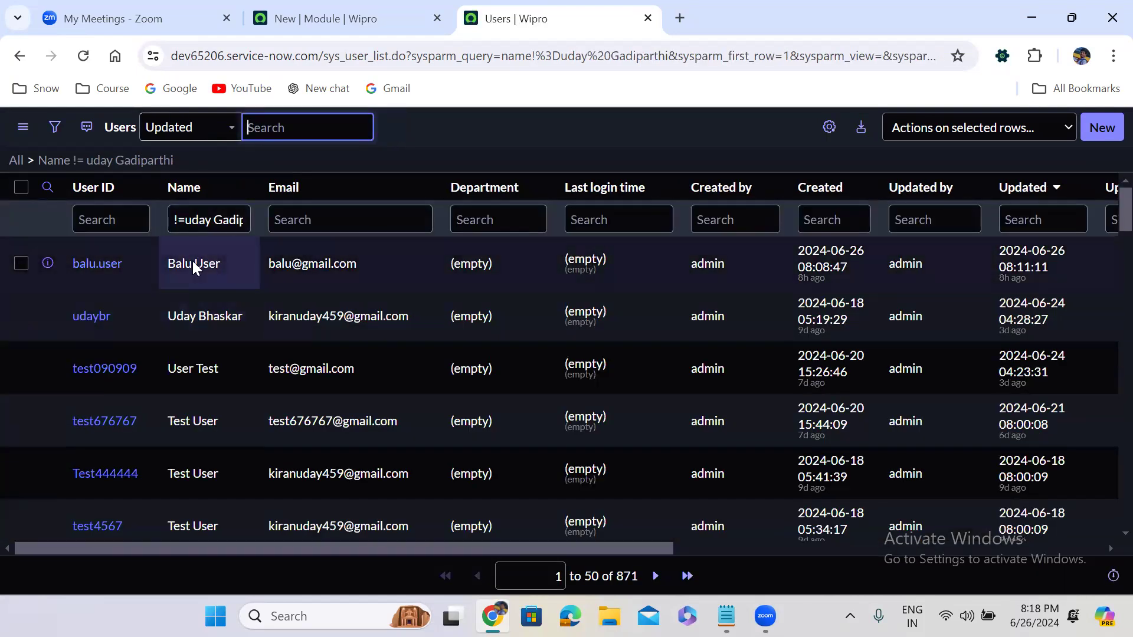
{"action": "left_click", "coordinate": [230, 228]}
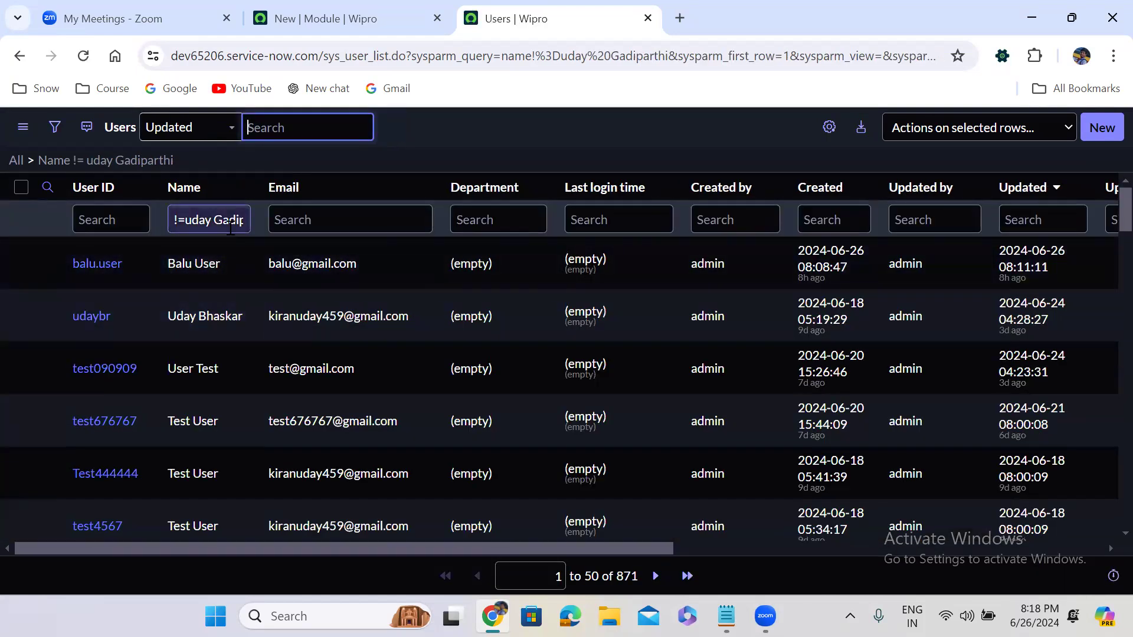
{"action": "left_click", "coordinate": [184, 220]}
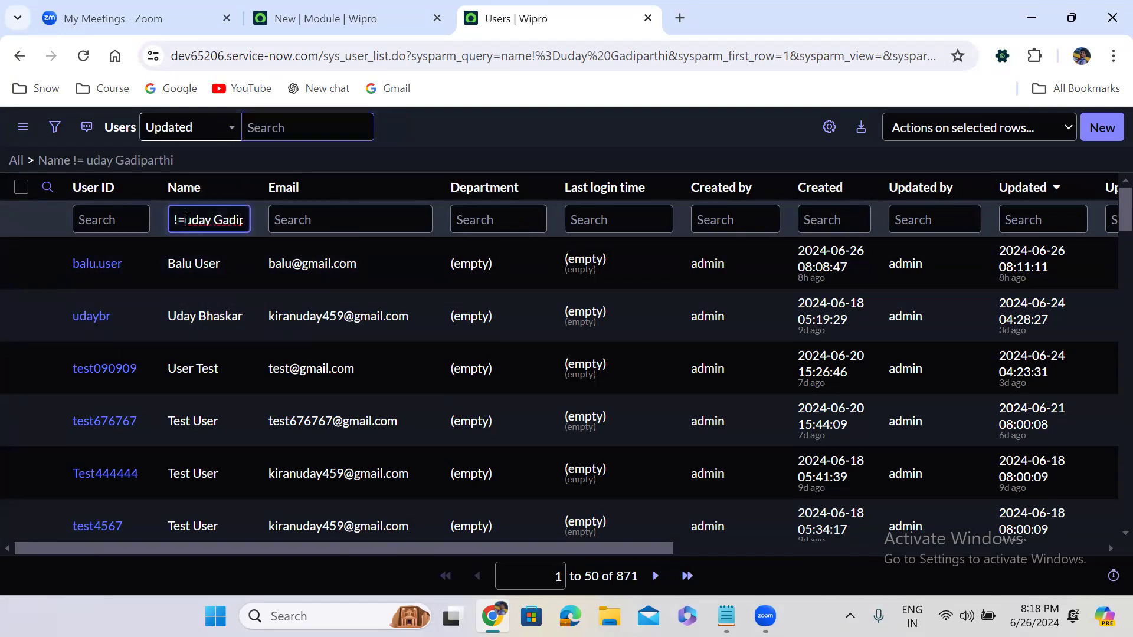
{"action": "key", "text": "BackSpace"}
{"action": "key", "text": "BackSpace"}
{"action": "type", "text": "*"}
{"action": "key", "text": "Return"}
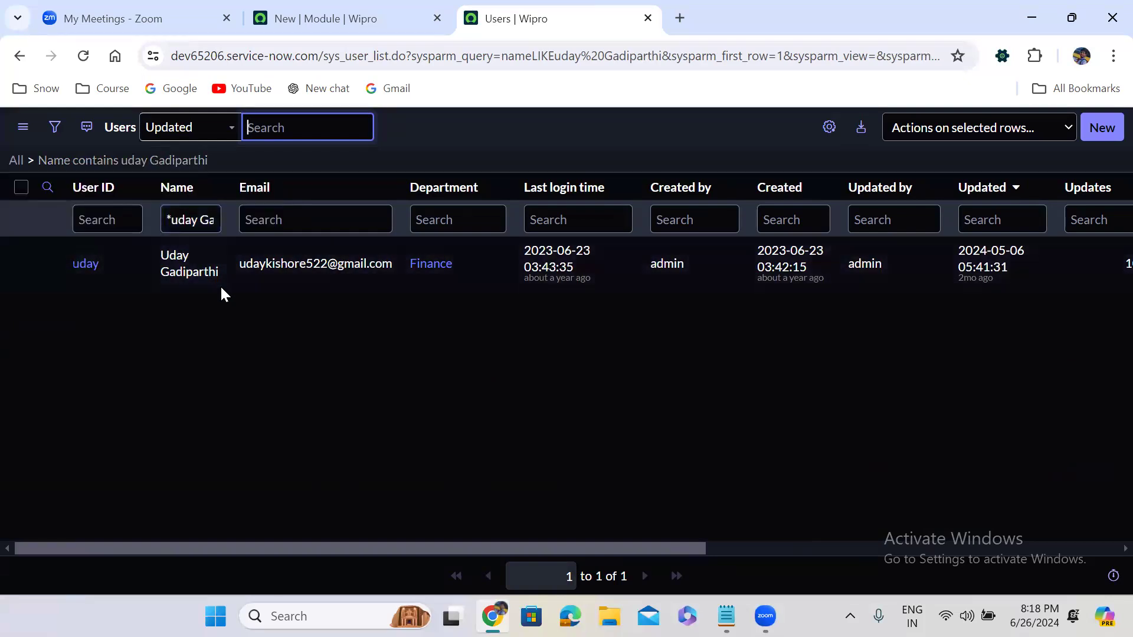
{"action": "double_click", "coordinate": [181, 221]}
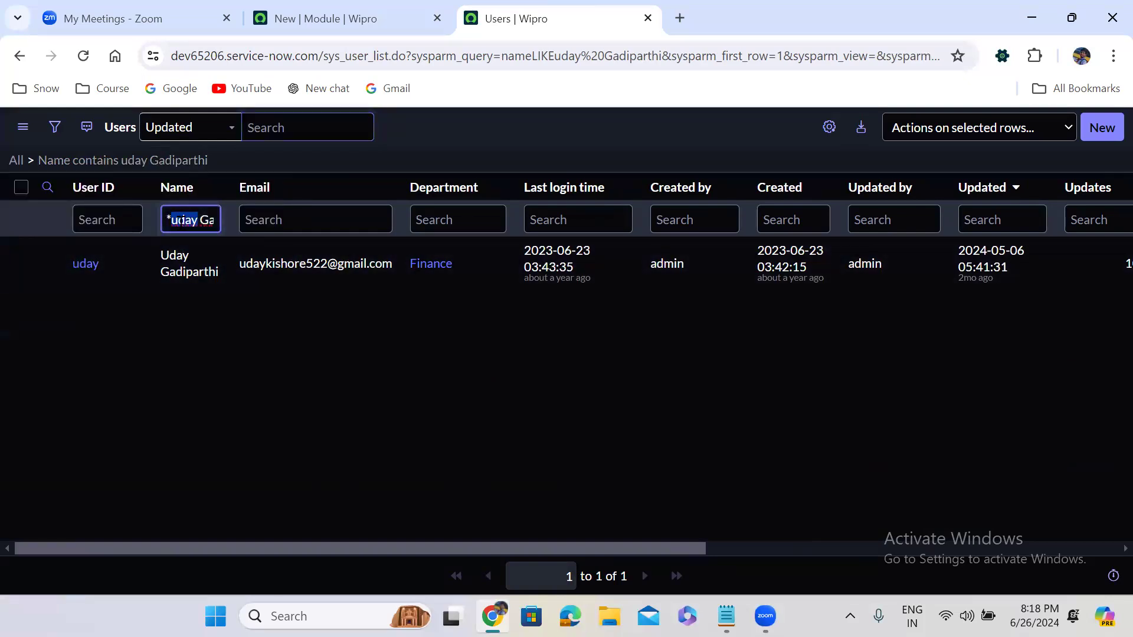
{"action": "key", "text": "BackSpace"}
{"action": "key", "text": "Return"}
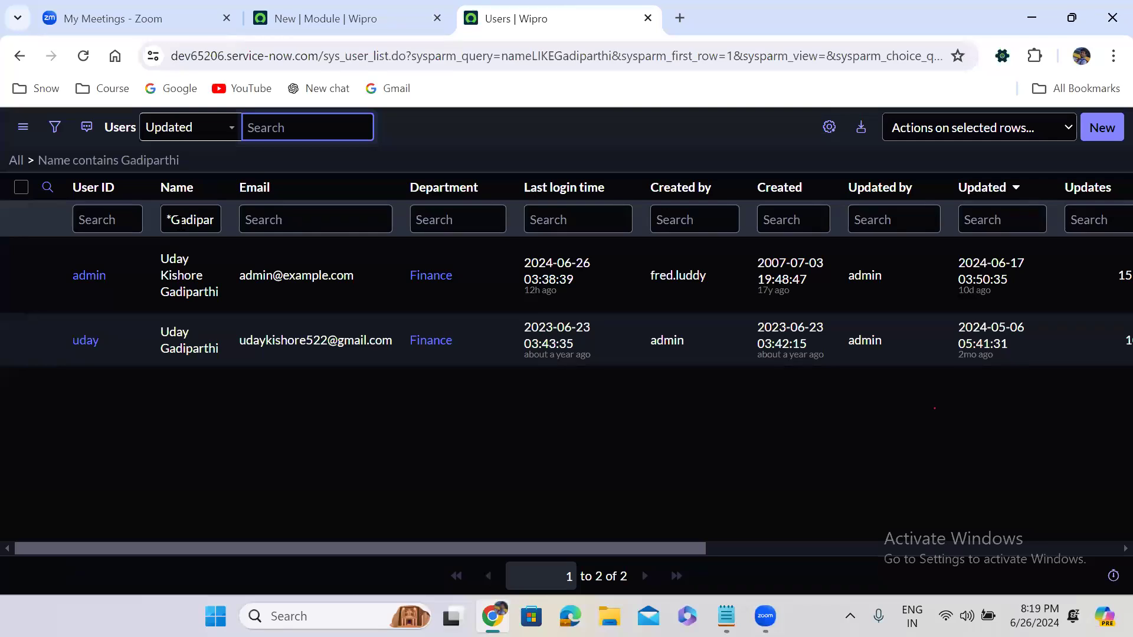
- Apply a !* does-not-contain surname filter, then the plain surname as starts-with
{"action": "left_click", "coordinate": [167, 221]}
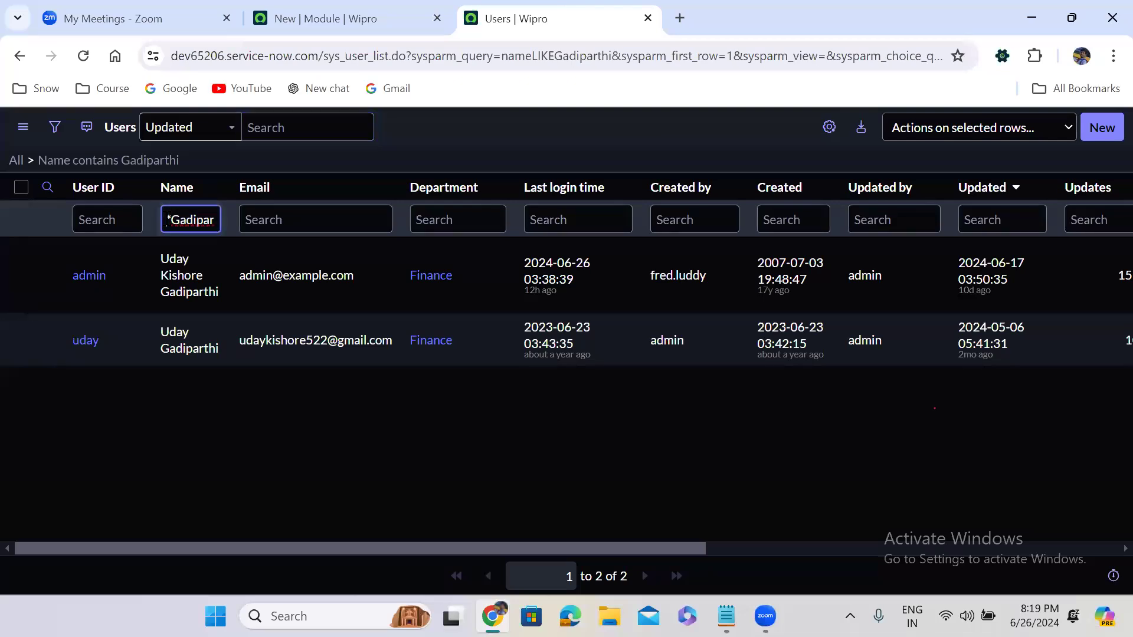
{"action": "key", "text": "Return"}
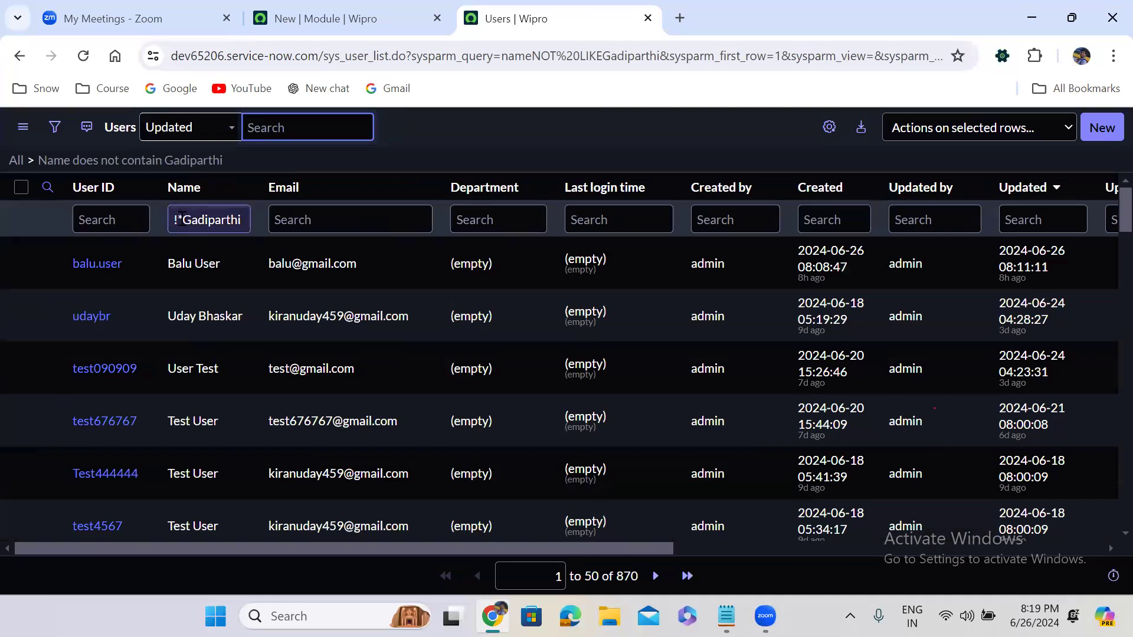
{"action": "left_click", "coordinate": [183, 219]}
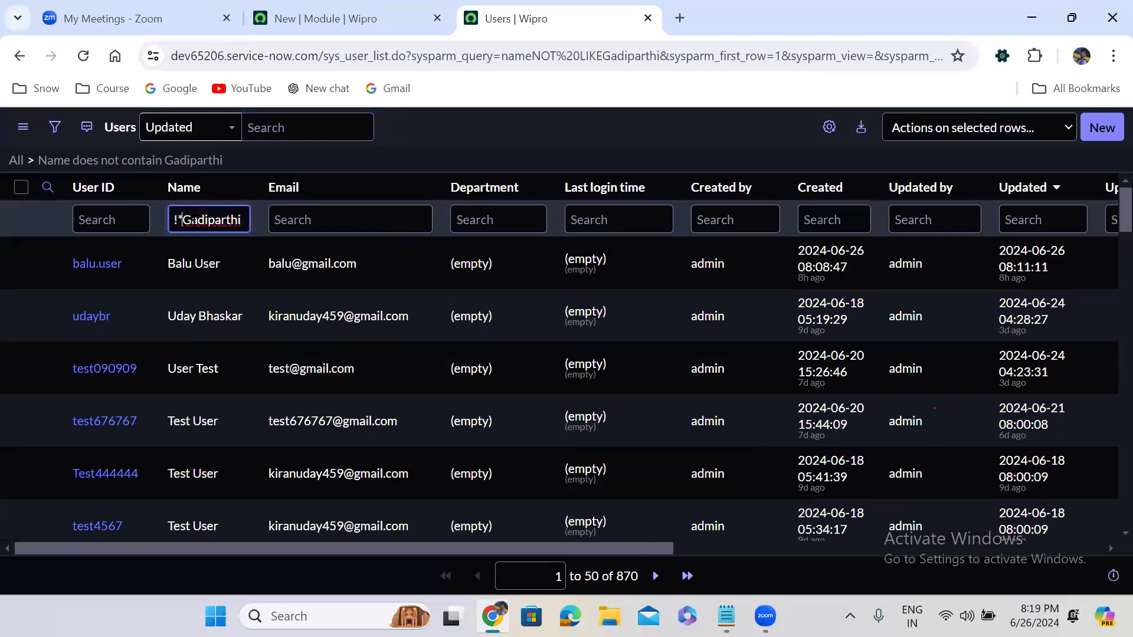
{"action": "key", "text": "BackSpace"}
{"action": "key", "text": "BackSpace"}
{"action": "key", "text": "Return"}
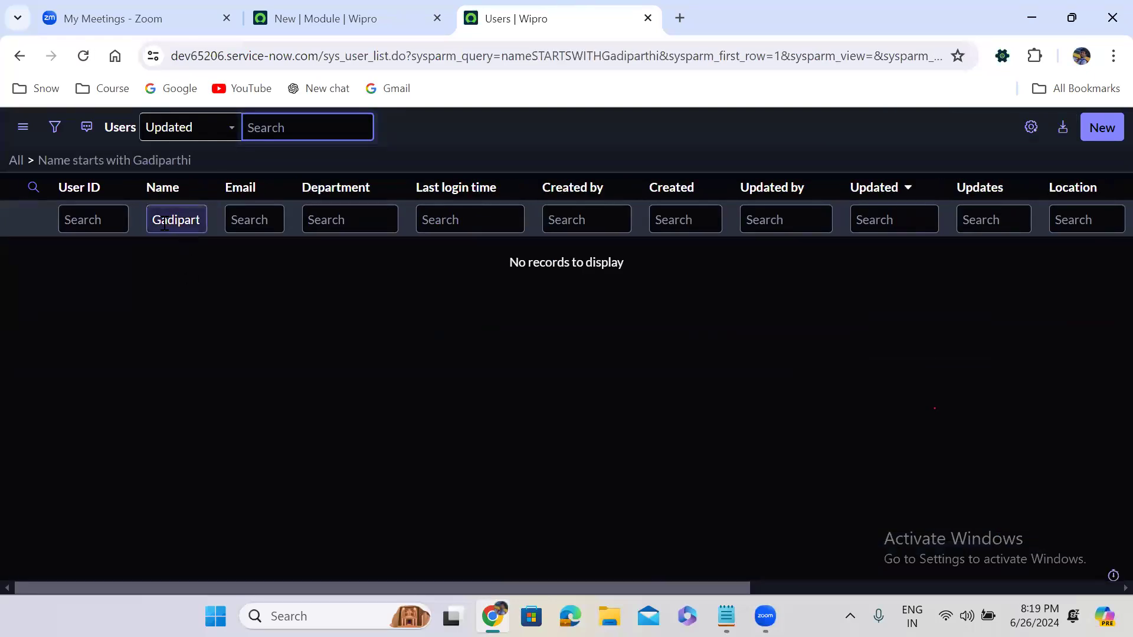
- Switch to a % ends-with surname filter and lowercase its first letter, still listing 2 users
{"action": "left_click", "coordinate": [194, 291]}
{"action": "left_click", "coordinate": [154, 219]}
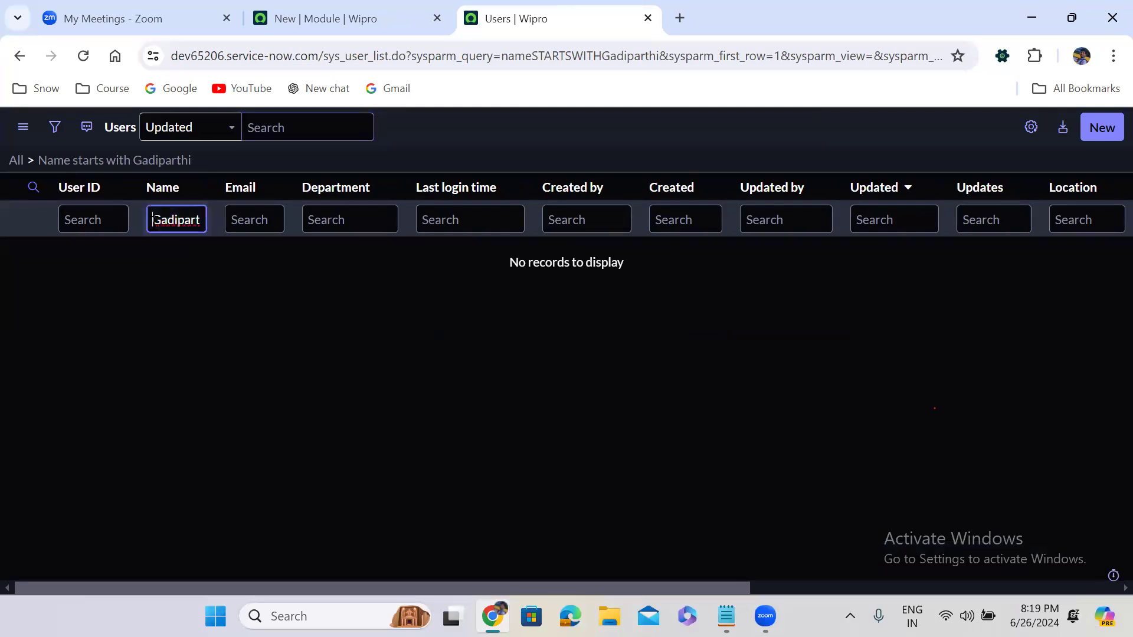
{"action": "type", "text": "%"}
{"action": "key", "text": "Return"}
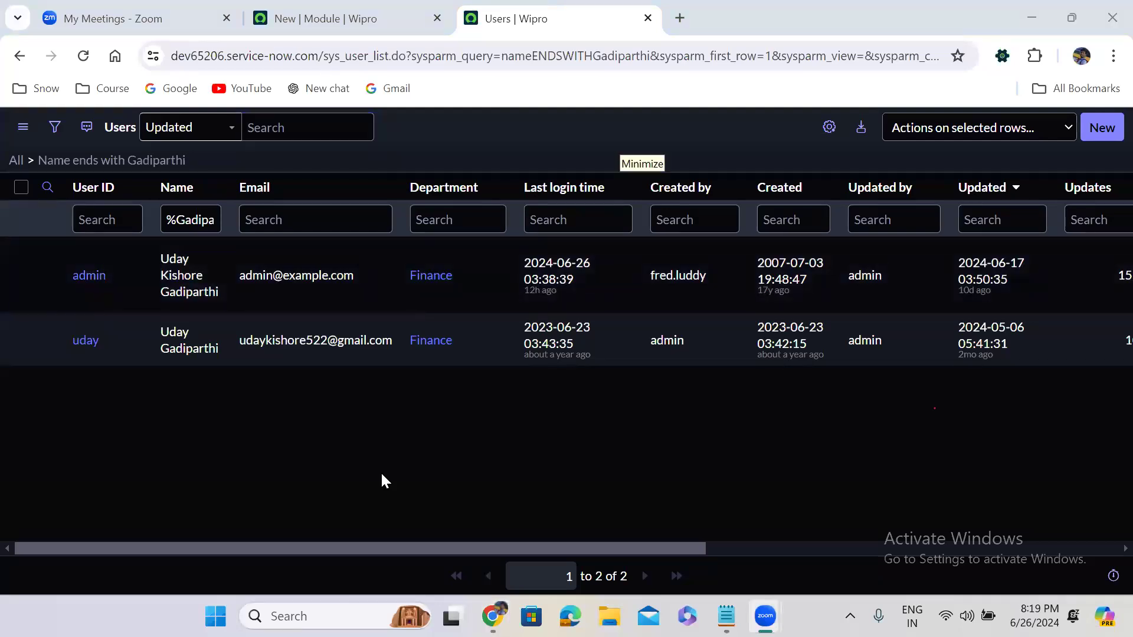
{"action": "left_click", "coordinate": [199, 220]}
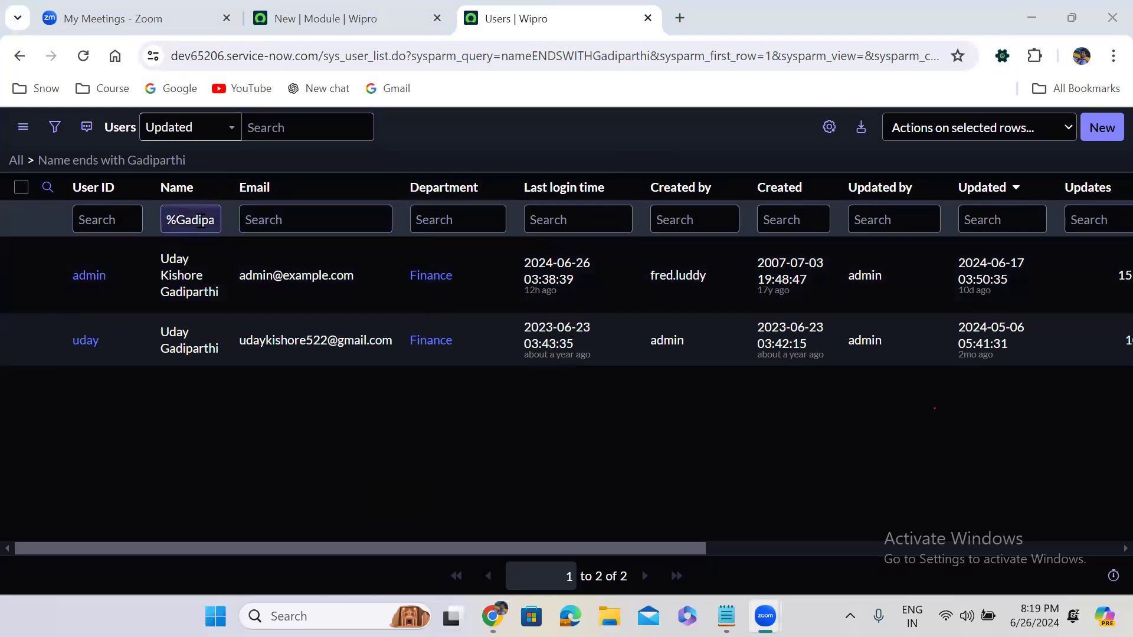
{"action": "left_click", "coordinate": [184, 219]}
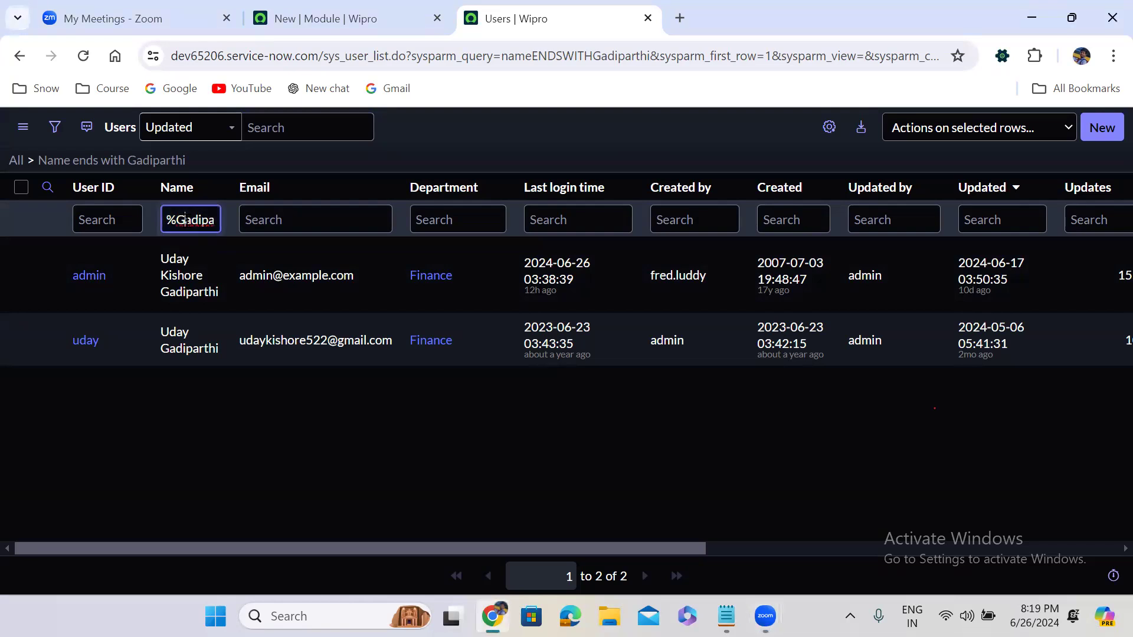
{"action": "key", "text": "BackSpace"}
{"action": "type", "text": "g"}
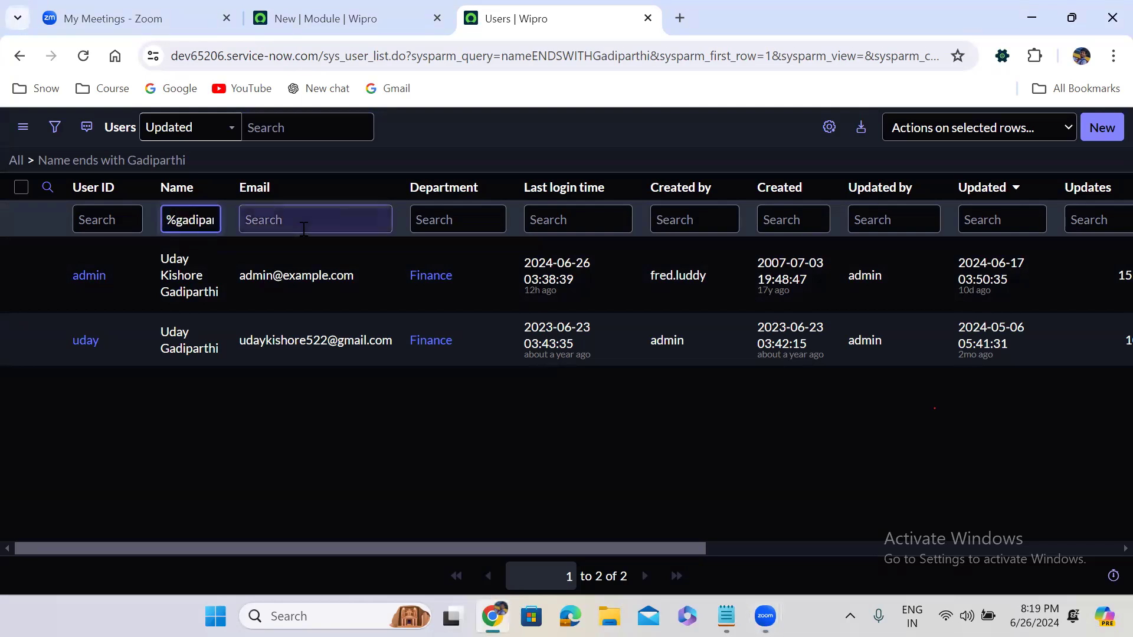
{"action": "key", "text": "Return"}
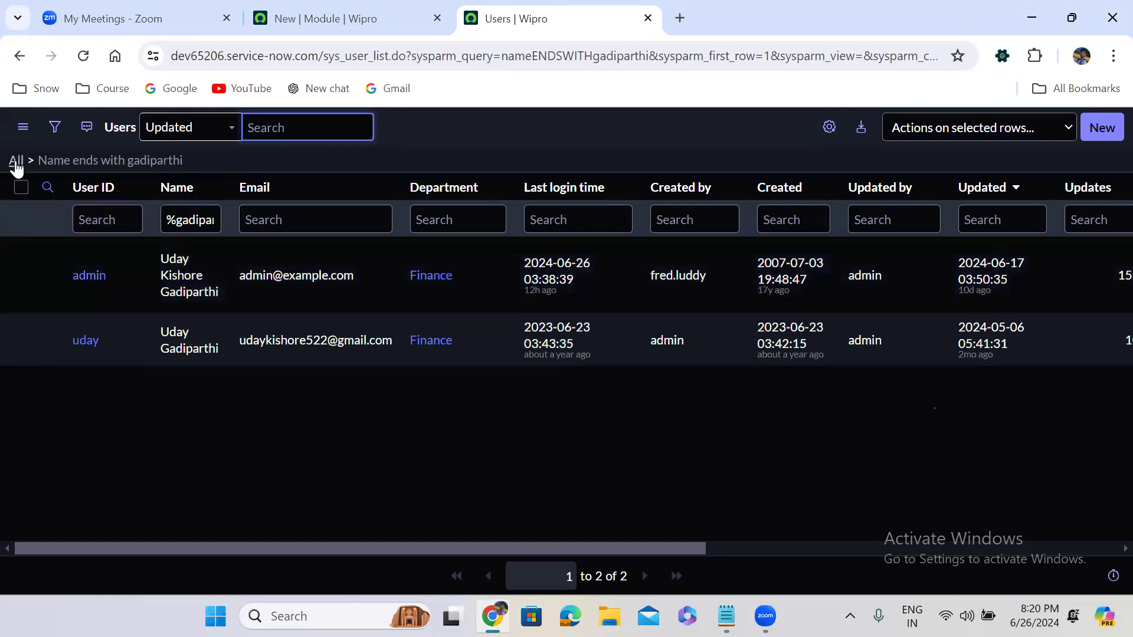
- Clear all filters, then start a condition-builder filter with Name as the field
{"action": "left_click", "coordinate": [16, 162]}
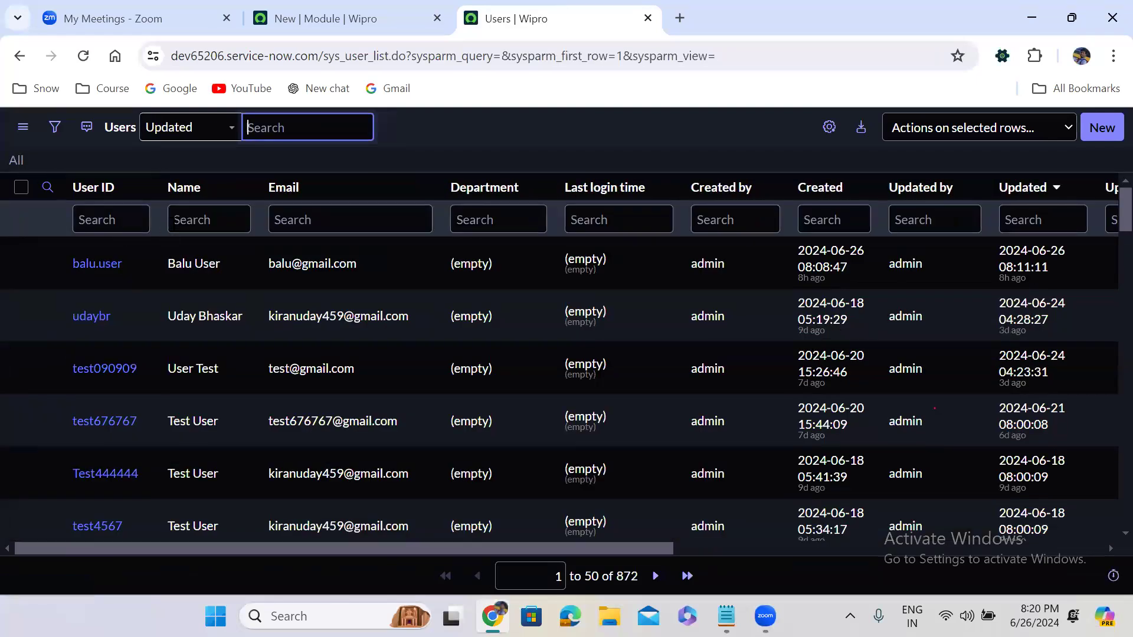
{"action": "left_click", "coordinate": [195, 220]}
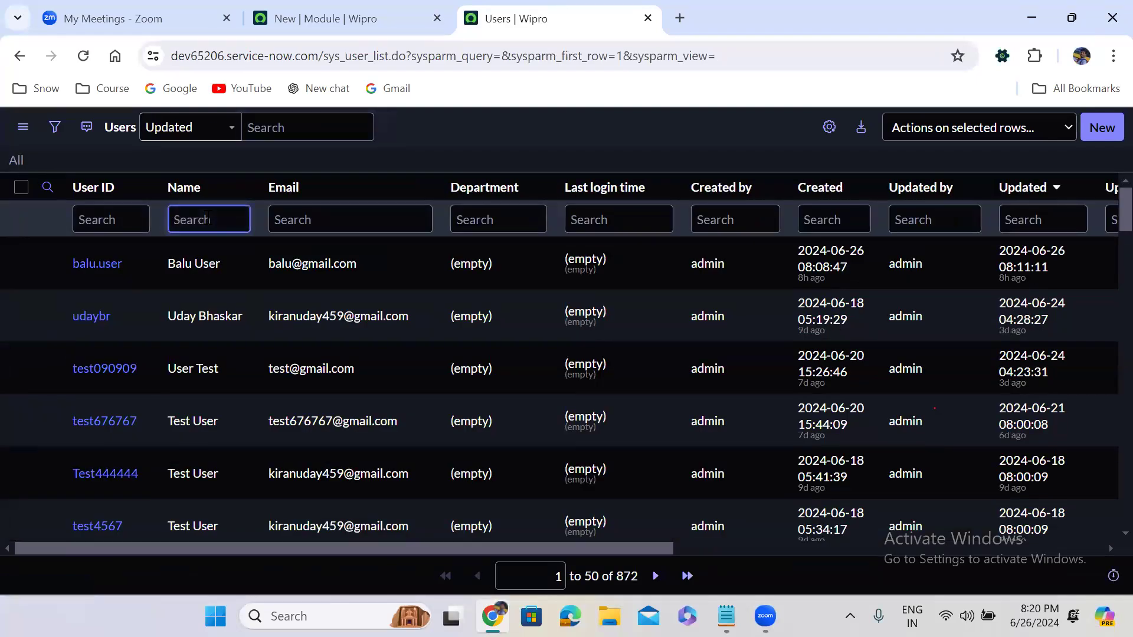
{"action": "left_click", "coordinate": [56, 130]}
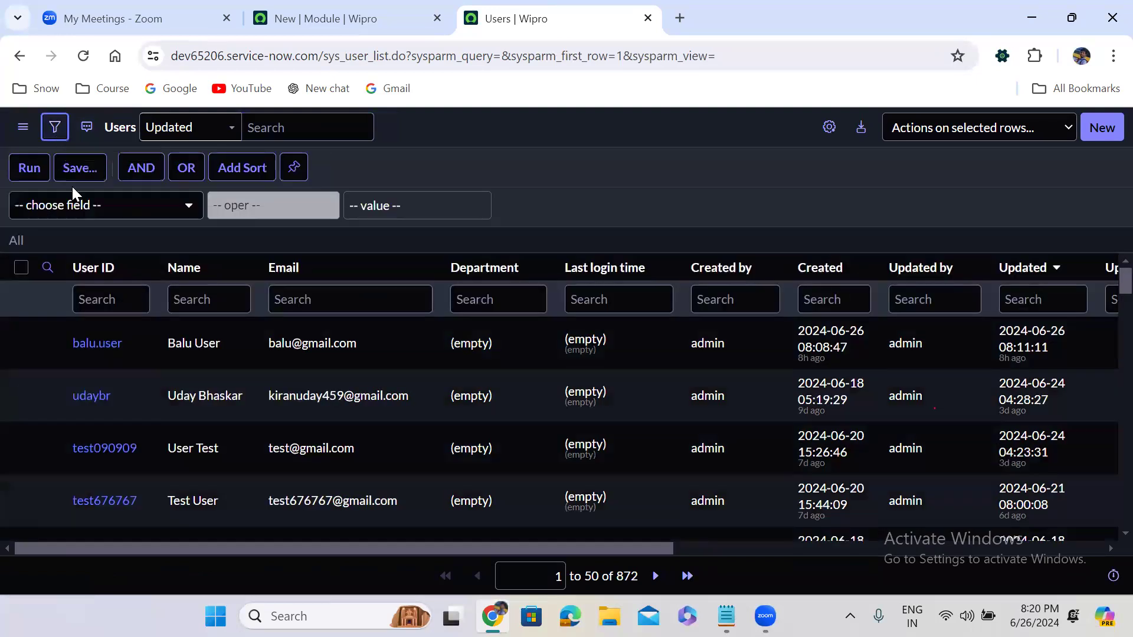
{"action": "left_click", "coordinate": [78, 202]}
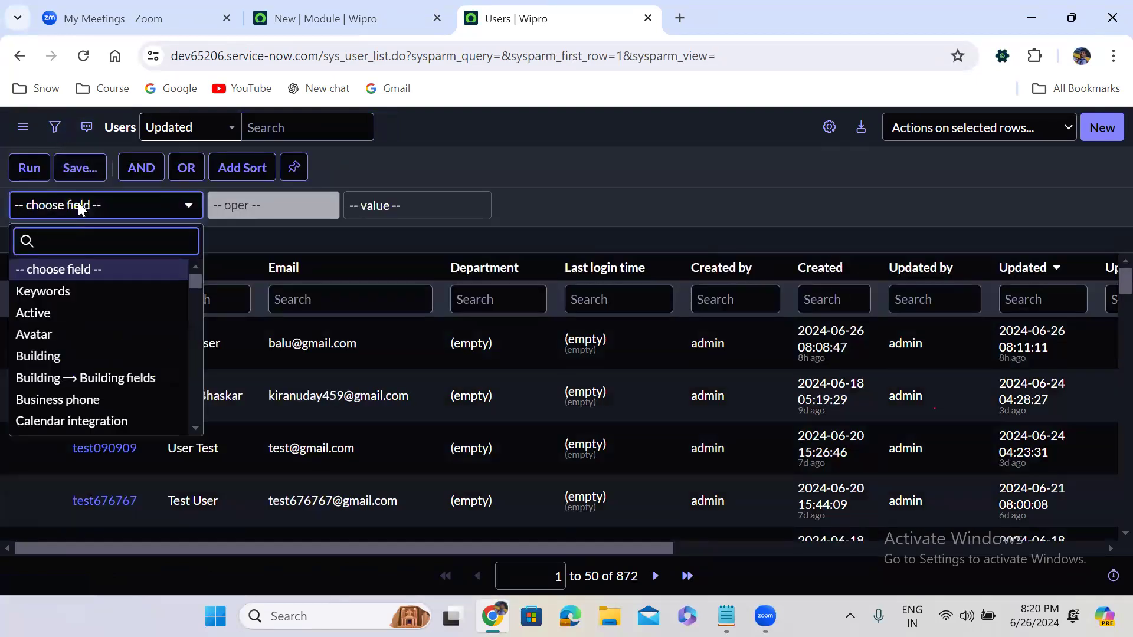
{"action": "left_click", "coordinate": [413, 234]}
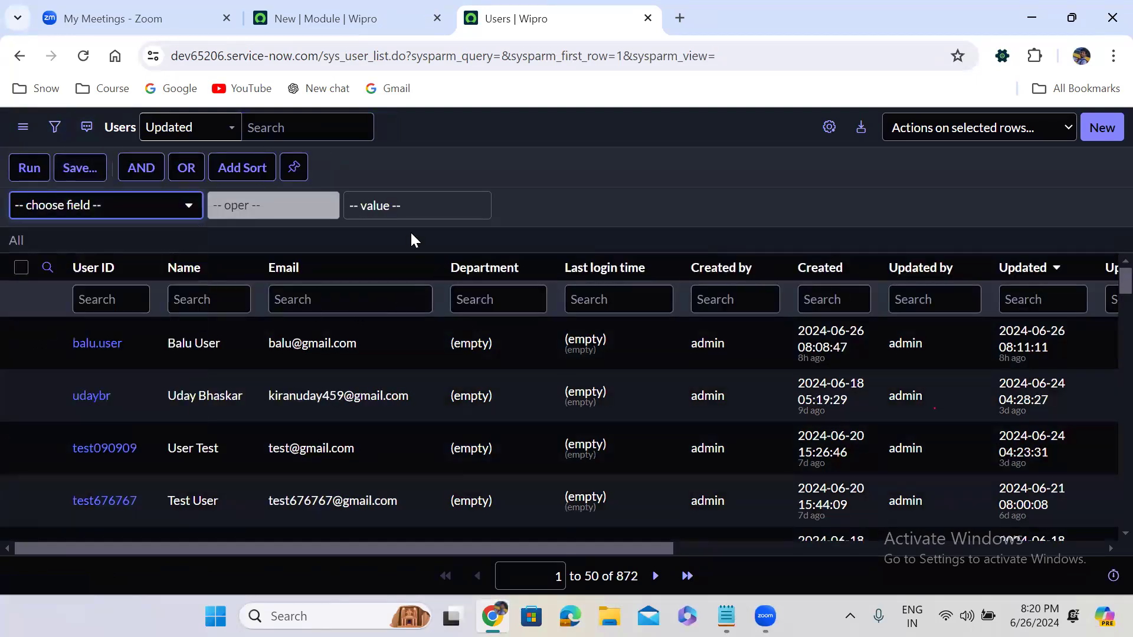
{"action": "left_click", "coordinate": [93, 204]}
{"action": "type", "text": "nam"}
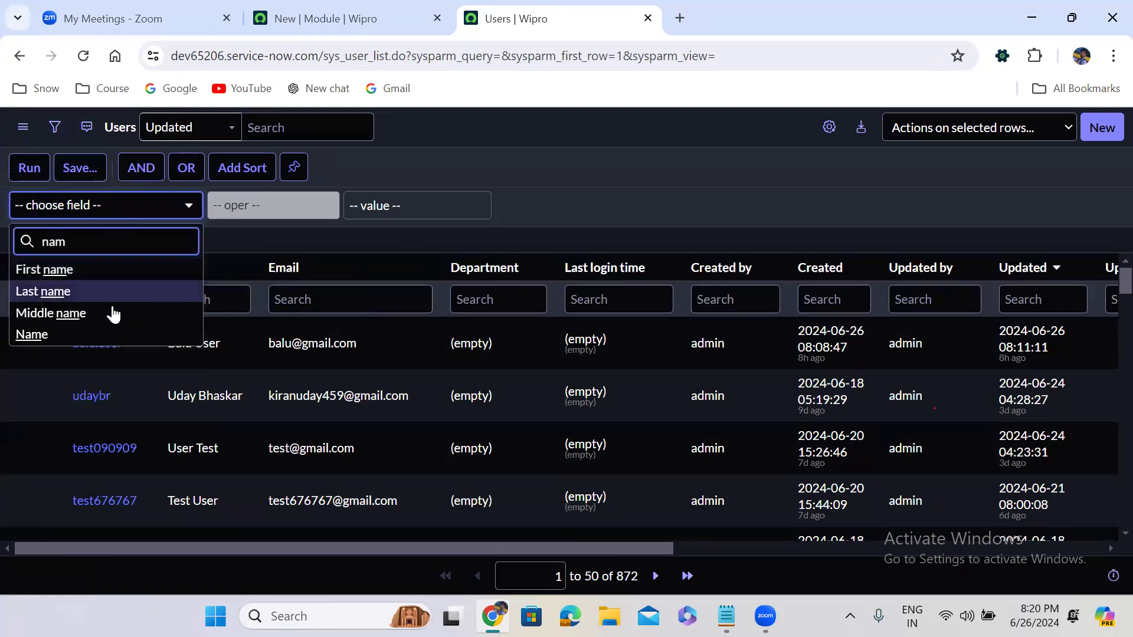
{"action": "left_click", "coordinate": [115, 335]}
- Set the condition to Name is the user's full name and run it, showing 1 record
{"action": "left_click", "coordinate": [276, 212]}
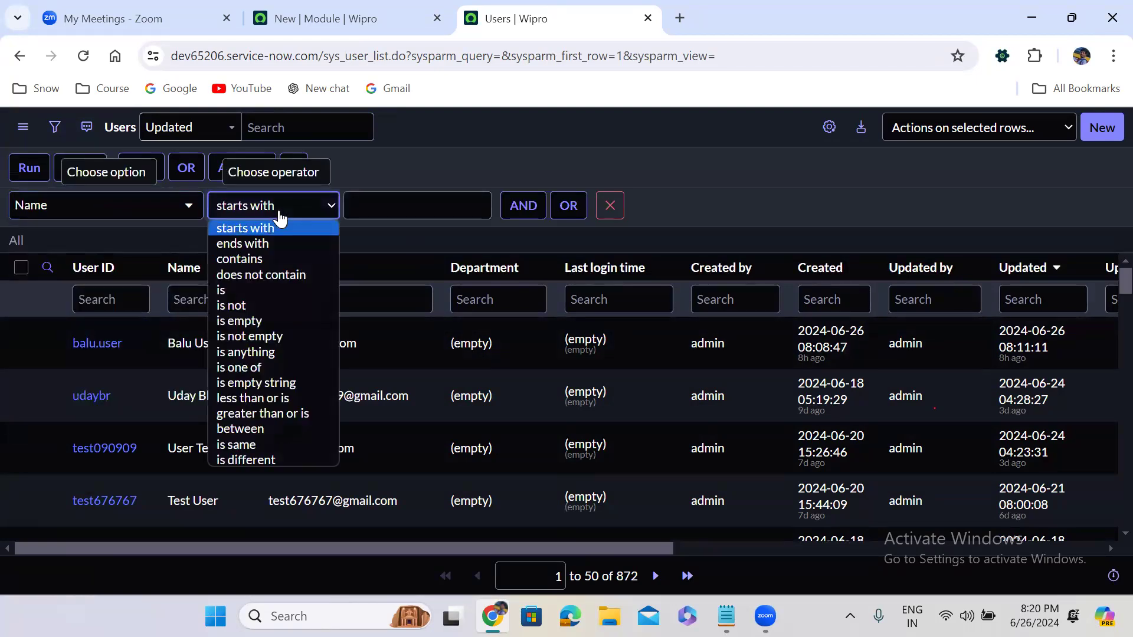
{"action": "left_click", "coordinate": [272, 289]}
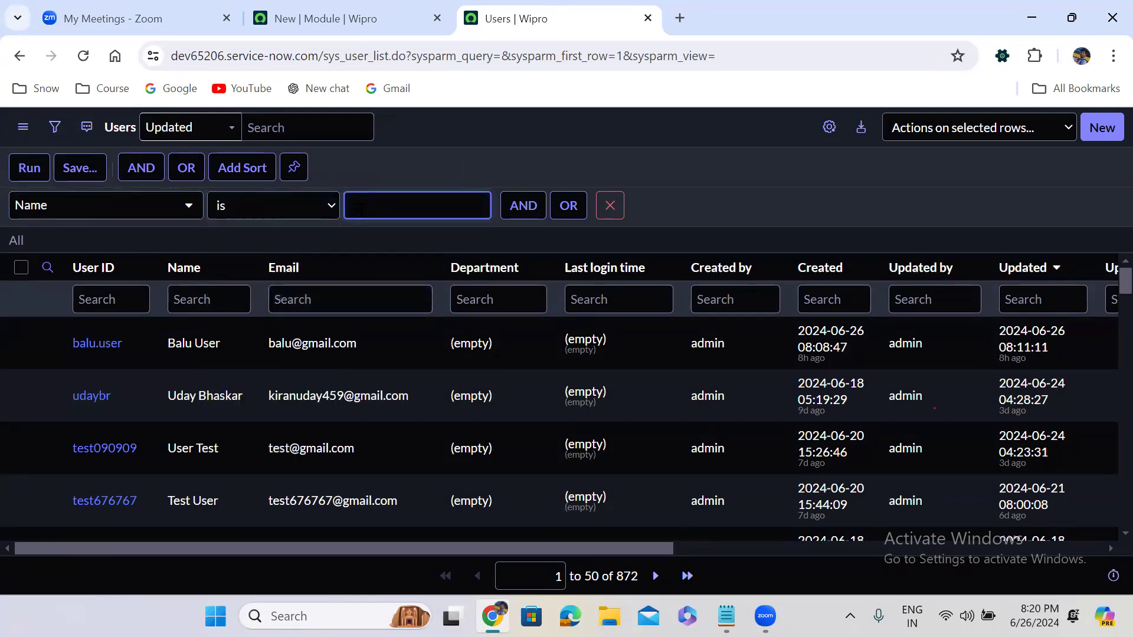
{"action": "type", "text": "V"}
{"action": "key", "text": "BackSpace"}
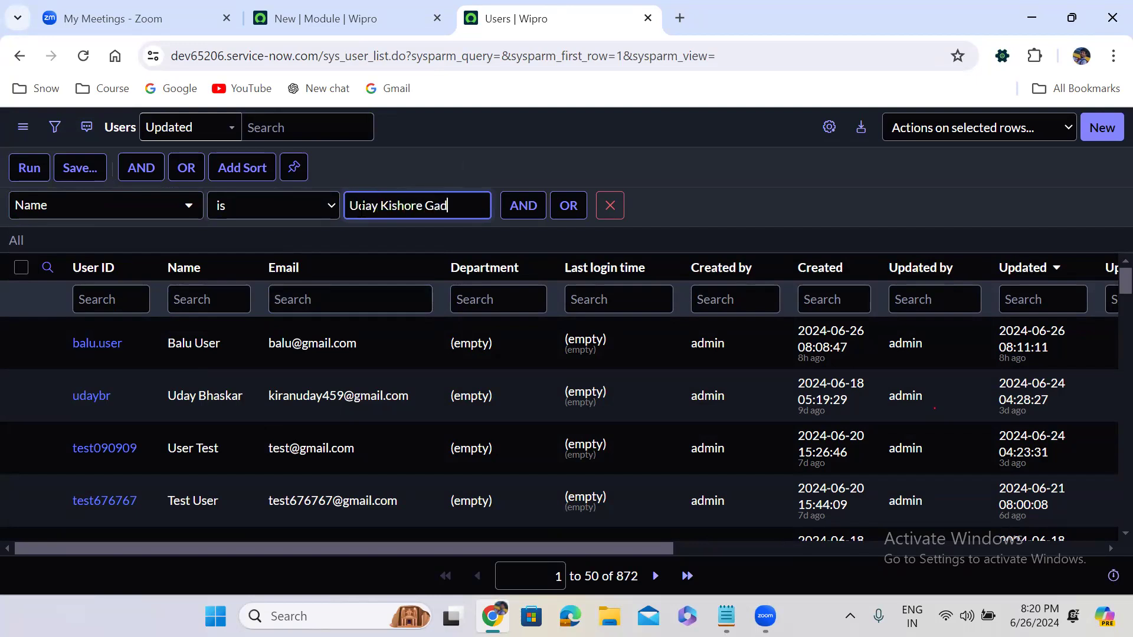
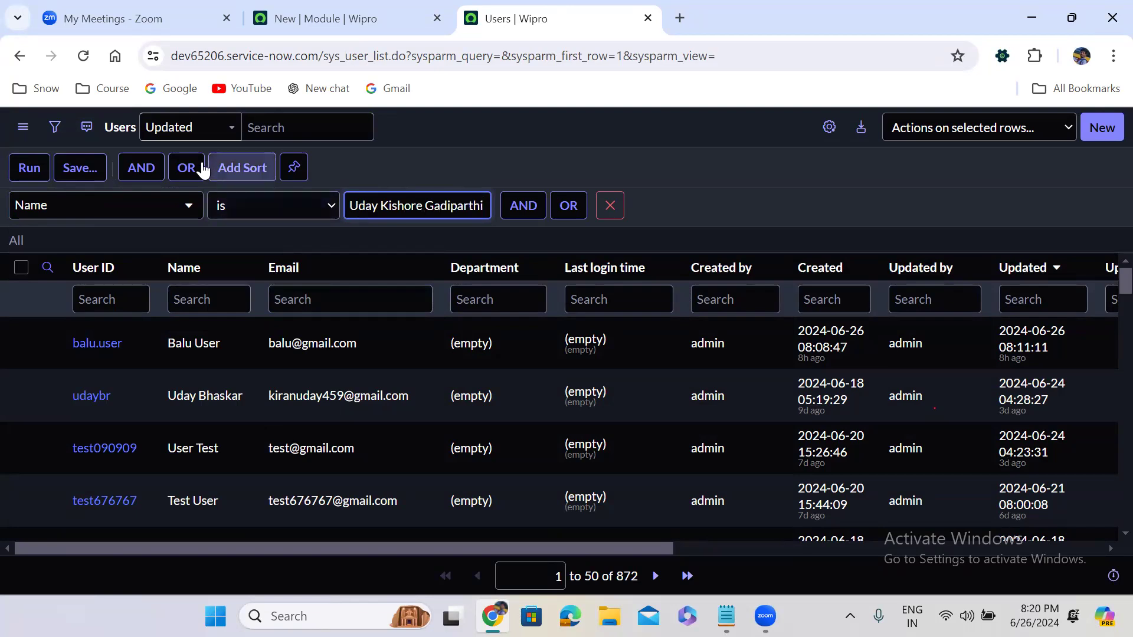
{"action": "left_click", "coordinate": [13, 174]}
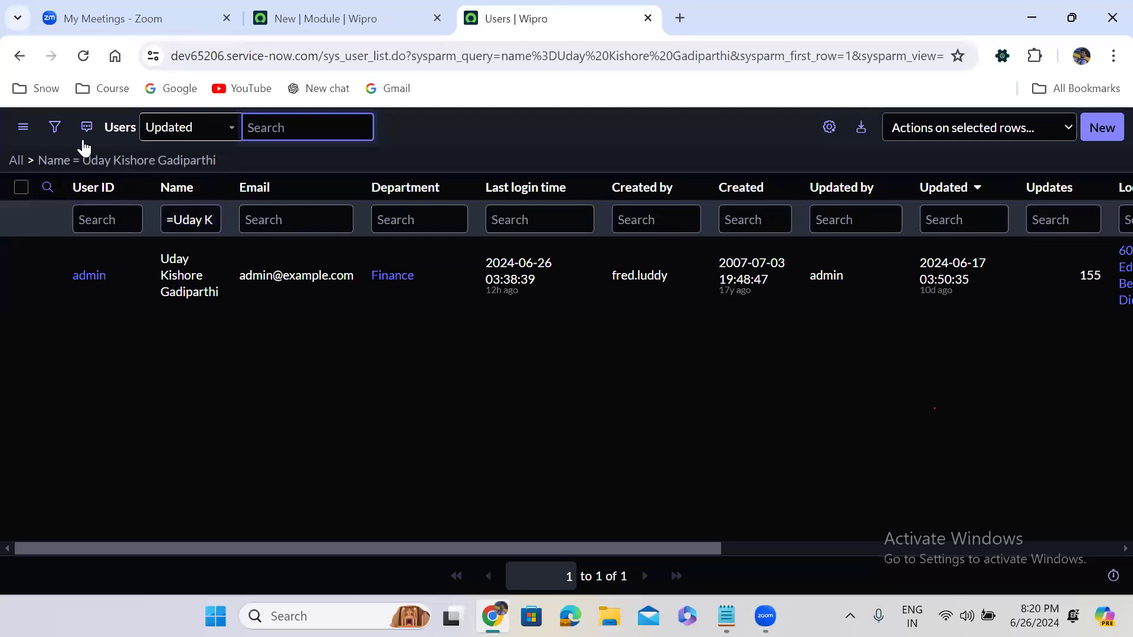
{"action": "left_click", "coordinate": [53, 127]}
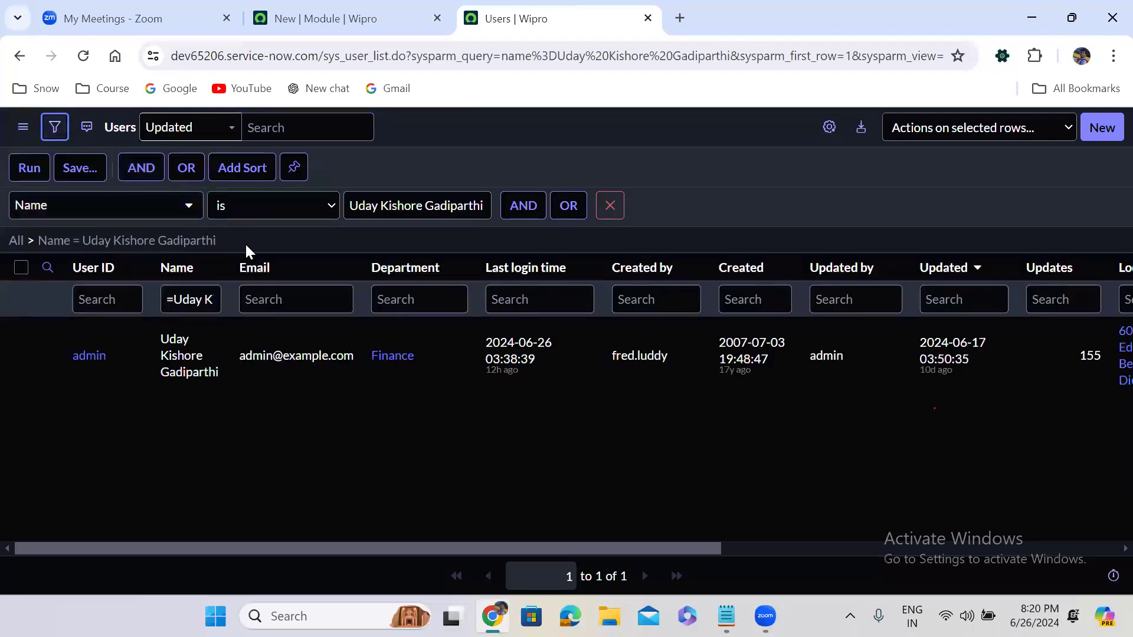
- Run the Name condition with the is not operator, then with contains
{"action": "left_click", "coordinate": [260, 214]}
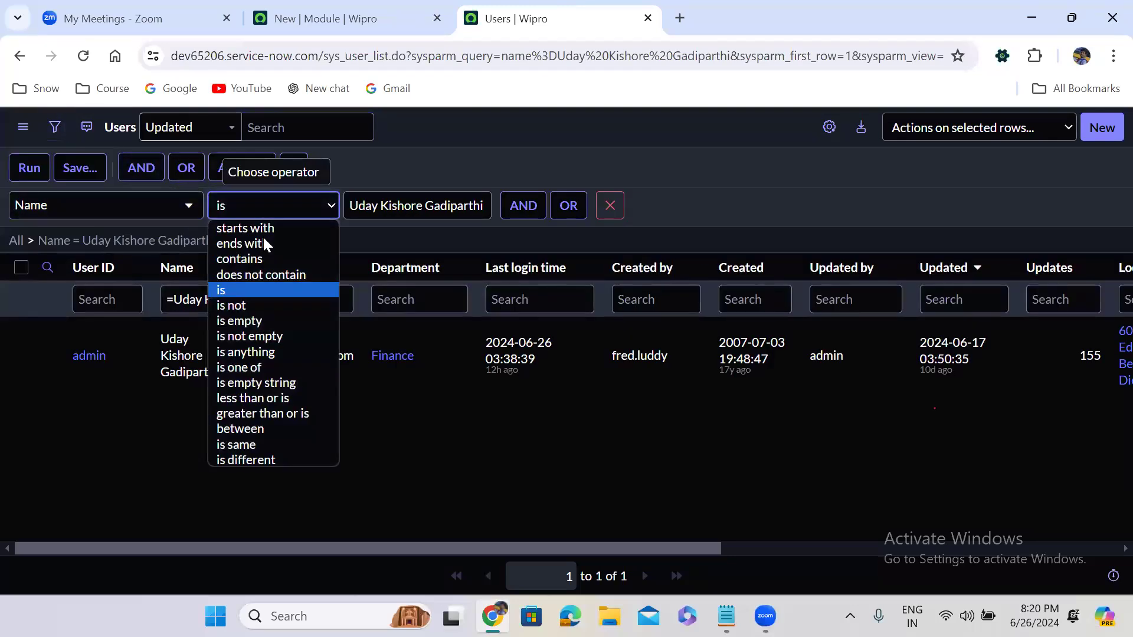
{"action": "left_click", "coordinate": [264, 305]}
{"action": "left_click", "coordinate": [41, 172]}
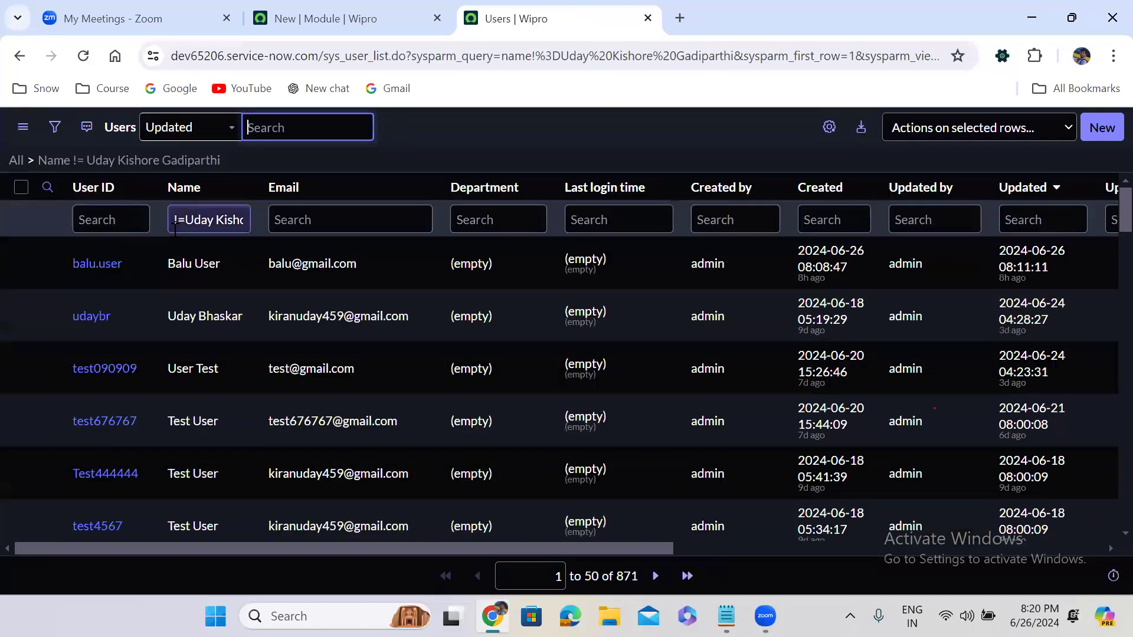
{"action": "left_click", "coordinate": [55, 128]}
{"action": "left_click", "coordinate": [253, 214]}
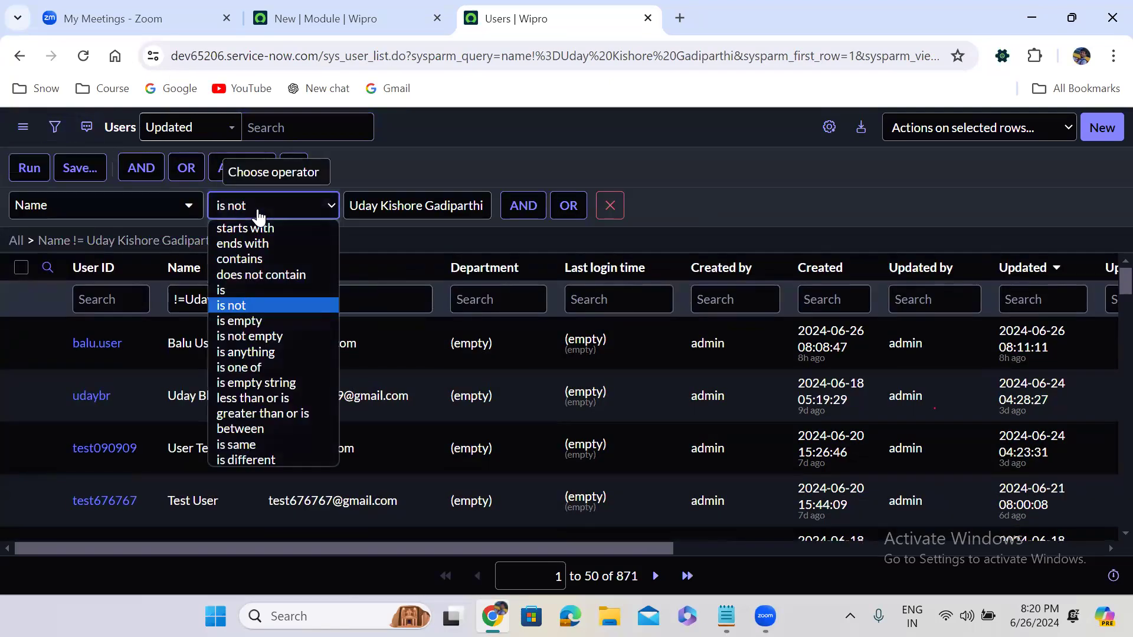
{"action": "left_click", "coordinate": [253, 260]}
{"action": "left_click", "coordinate": [26, 171]}
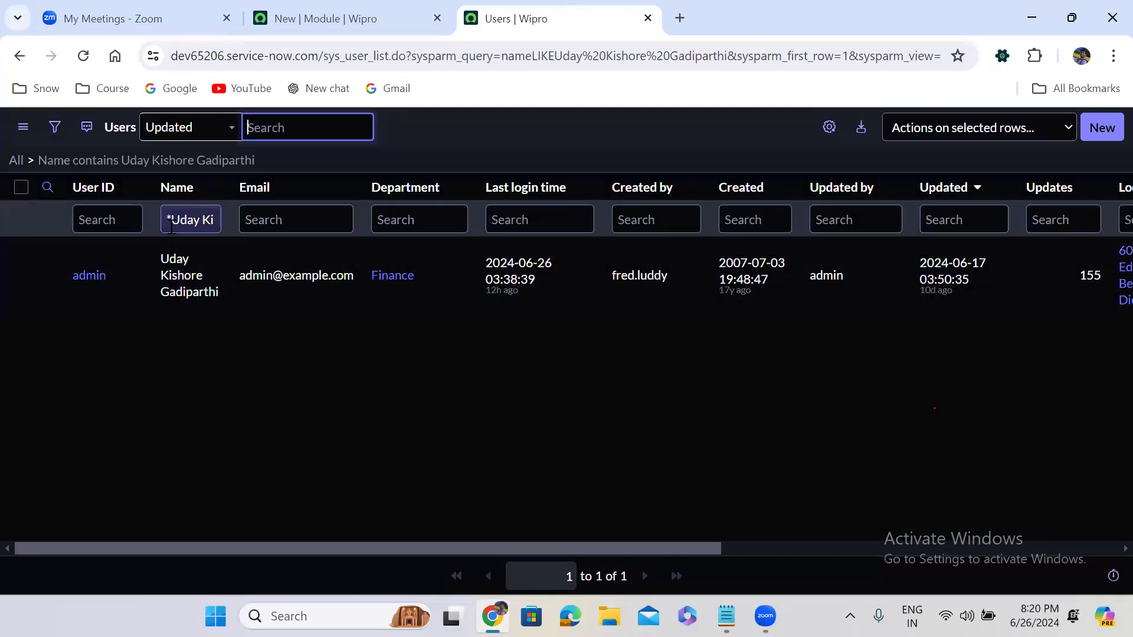
- Run the Name condition with does not contain, then with starts with
{"action": "left_click", "coordinate": [53, 127]}
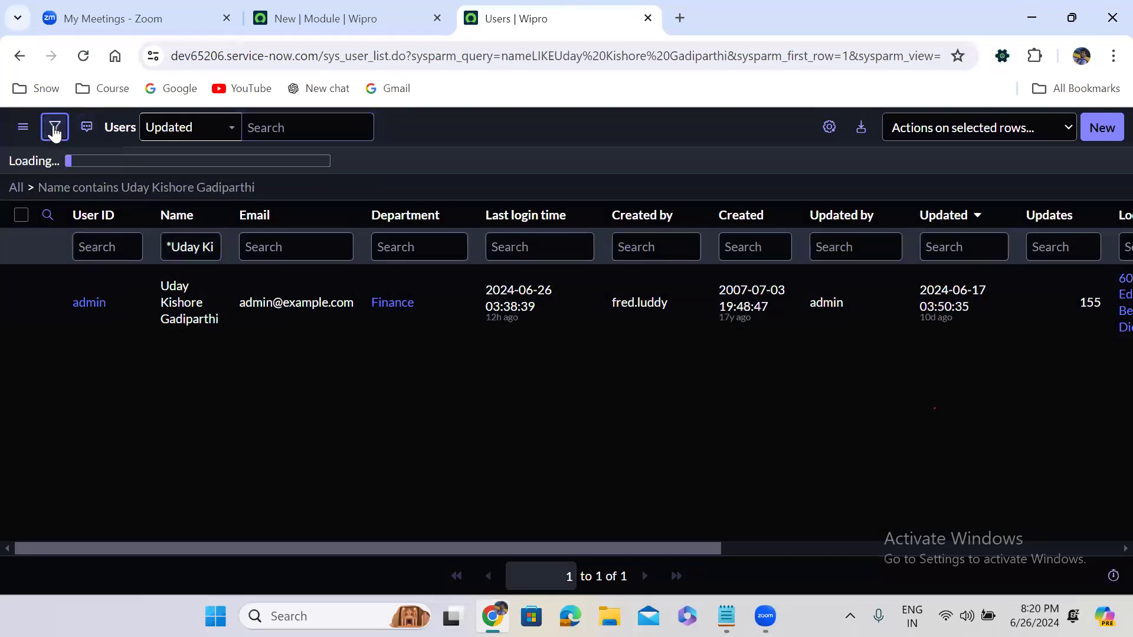
{"action": "left_click", "coordinate": [239, 212]}
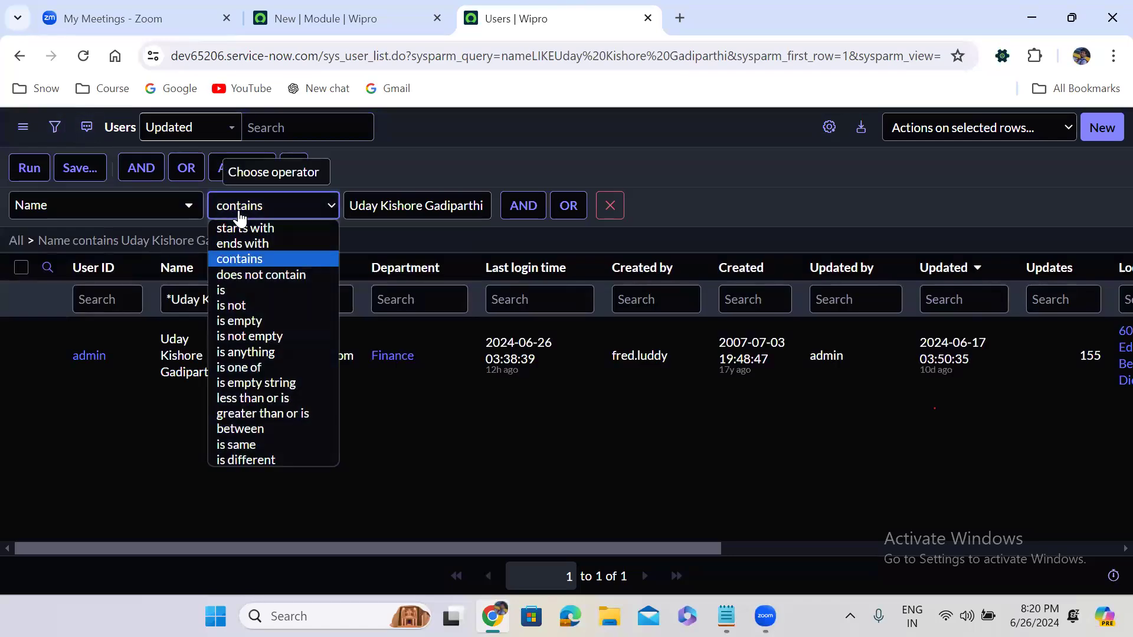
{"action": "left_click", "coordinate": [265, 271]}
{"action": "left_click", "coordinate": [34, 170]}
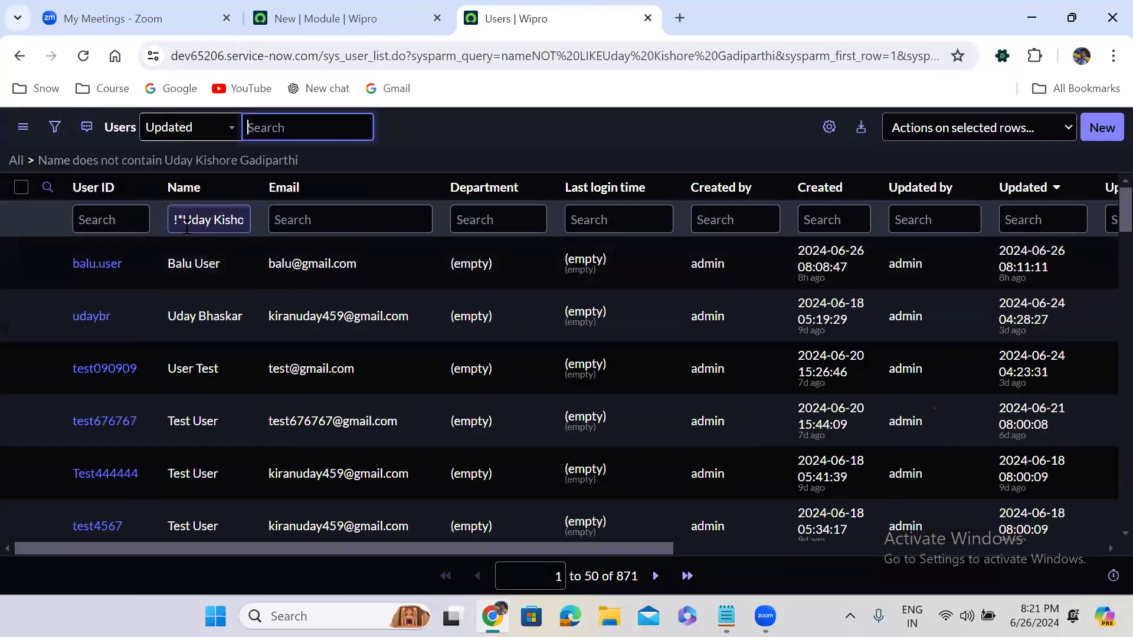
{"action": "left_click", "coordinate": [54, 127]}
{"action": "left_click", "coordinate": [246, 220]}
{"action": "left_click", "coordinate": [257, 226]}
{"action": "left_click", "coordinate": [28, 170]}
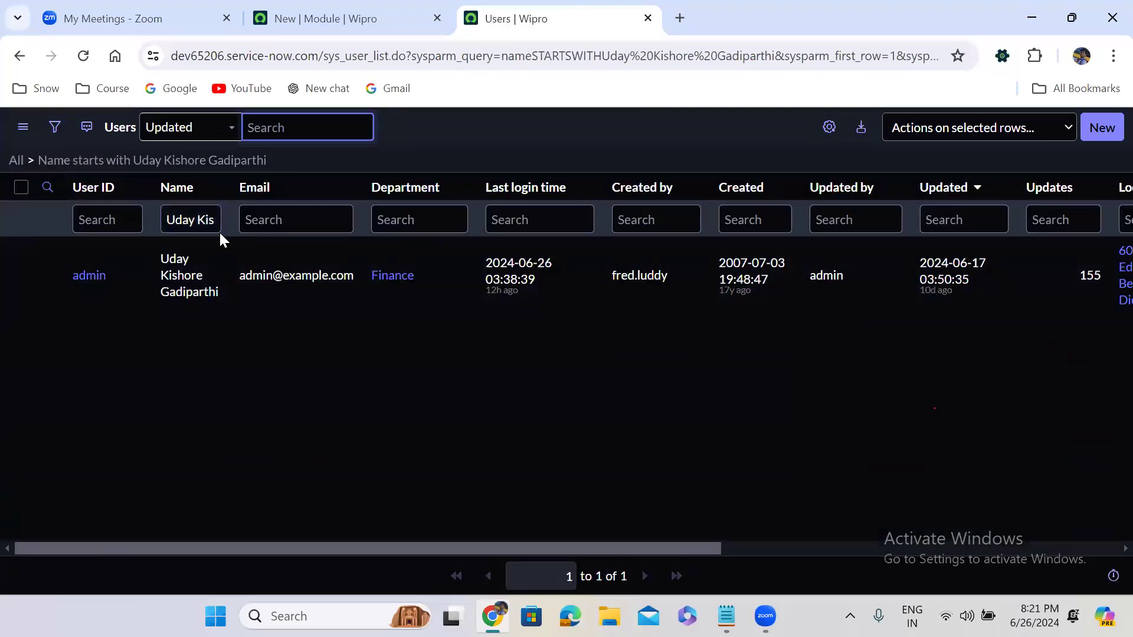
- Run the Name condition with ends with, then is empty, which shows no records
{"action": "left_click", "coordinate": [53, 131]}
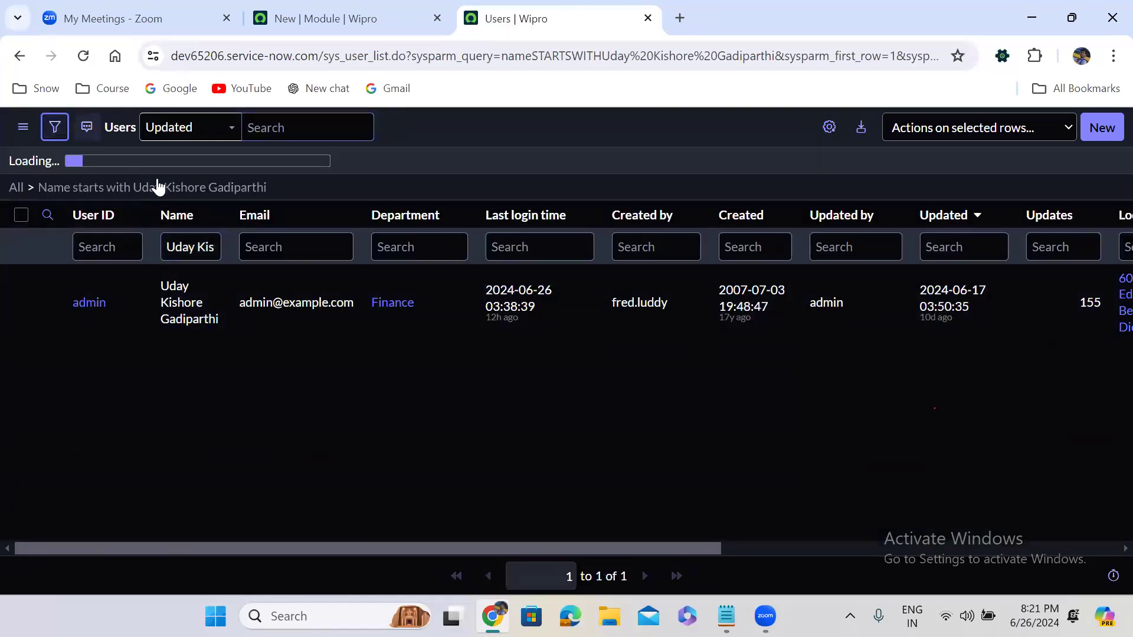
{"action": "left_click", "coordinate": [236, 216]}
{"action": "left_click", "coordinate": [251, 245]}
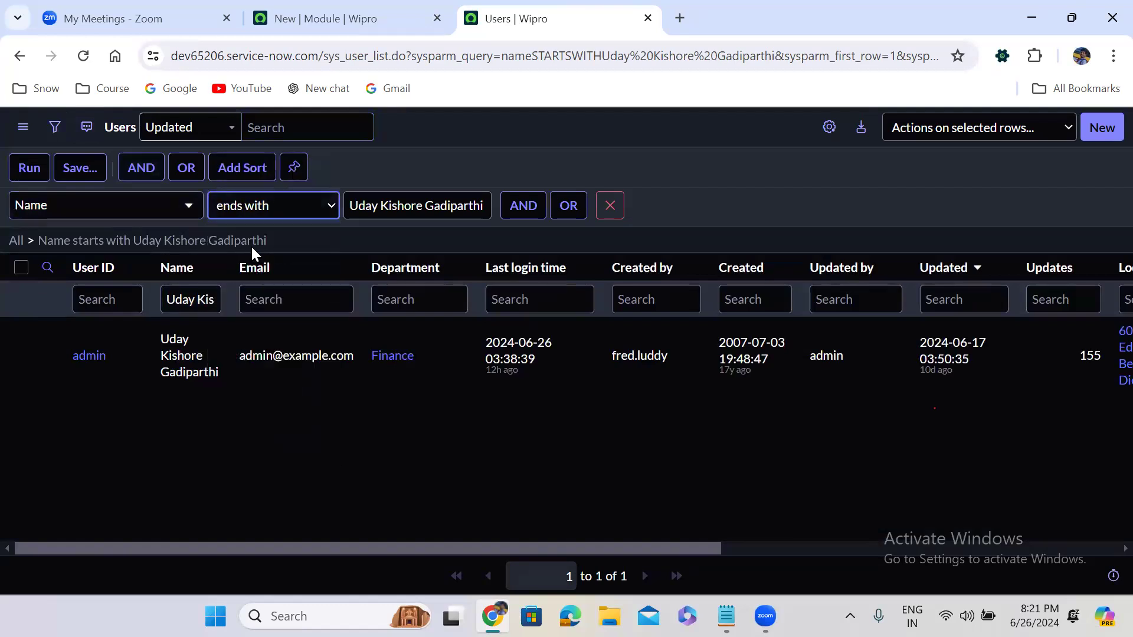
{"action": "left_click", "coordinate": [35, 172]}
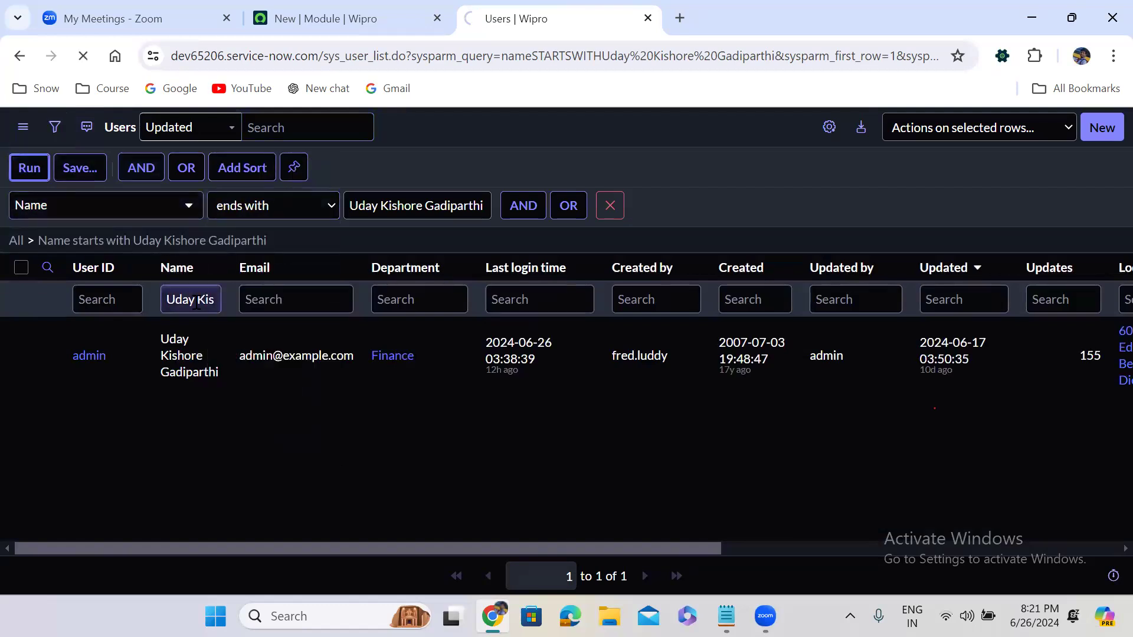
{"action": "left_click", "coordinate": [54, 127]}
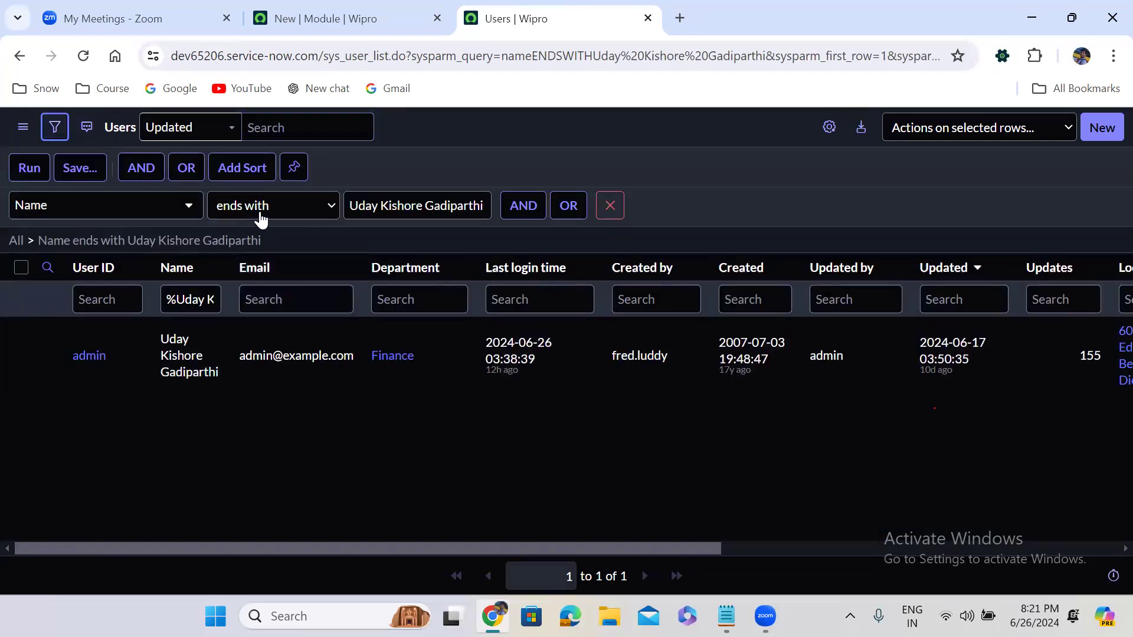
{"action": "left_click", "coordinate": [258, 211]}
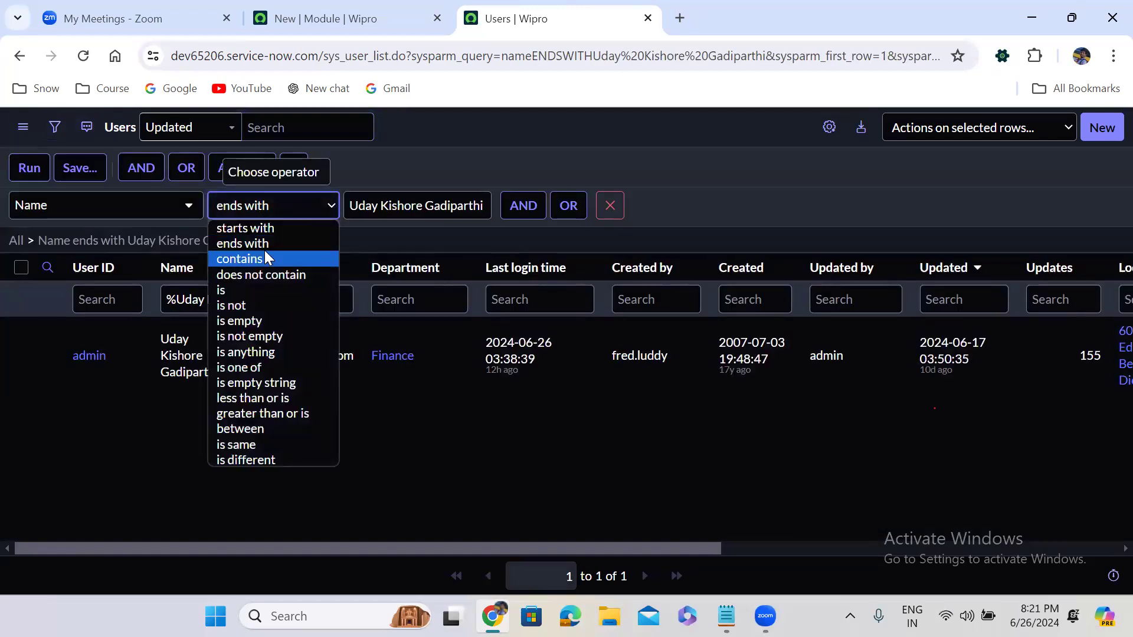
{"action": "left_click", "coordinate": [270, 320]}
{"action": "left_click", "coordinate": [32, 168]}
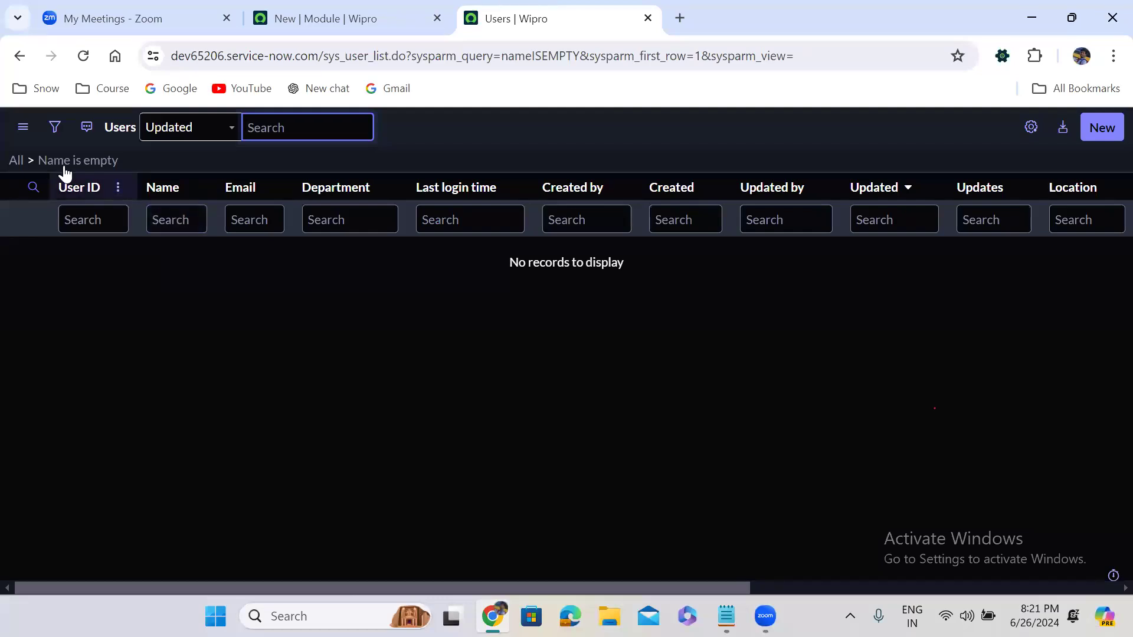
{"action": "left_click", "coordinate": [17, 162]}
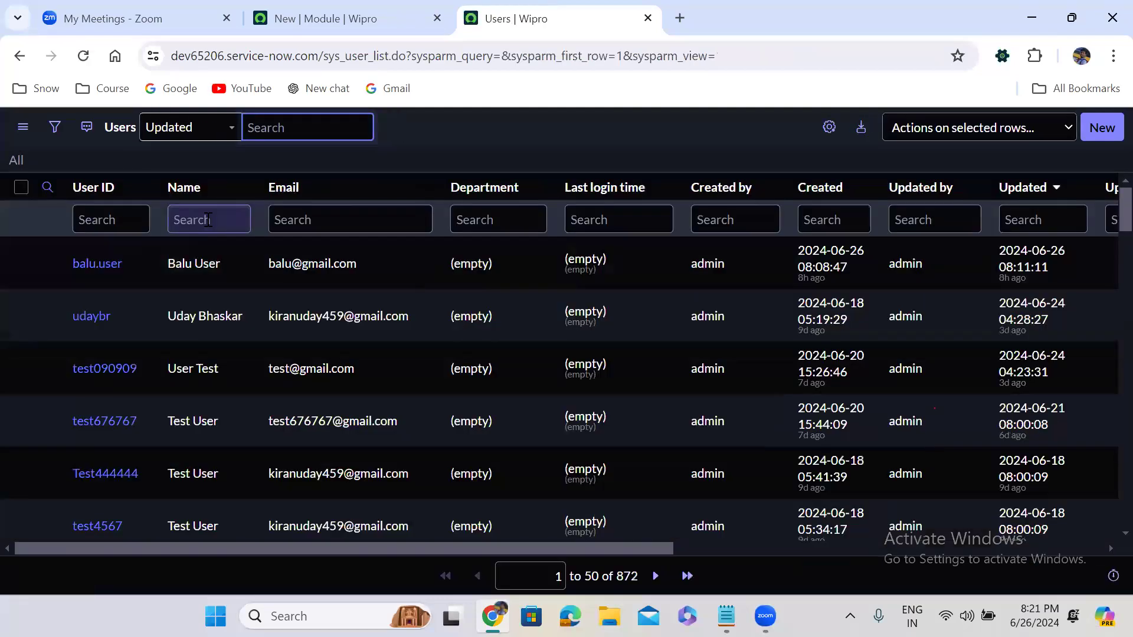
- Search the Name column for =NULL, then clear the filter to show all 872 users
{"action": "left_click", "coordinate": [209, 220]}
{"action": "type", "text": "=NULL"}
{"action": "key", "text": "Return"}
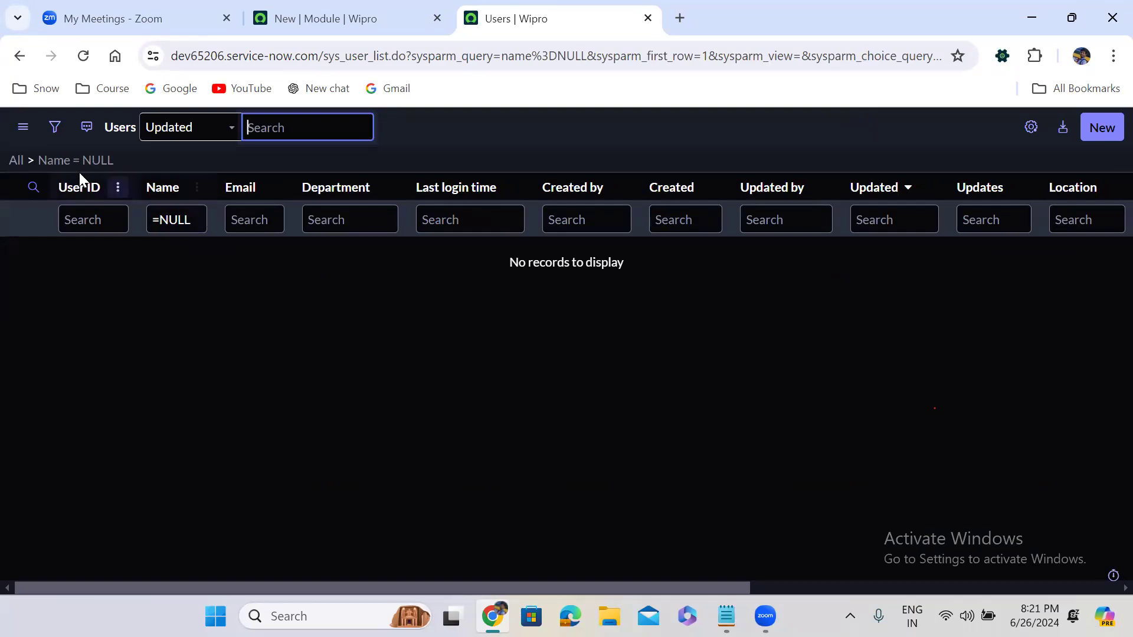
{"action": "left_click", "coordinate": [16, 166]}
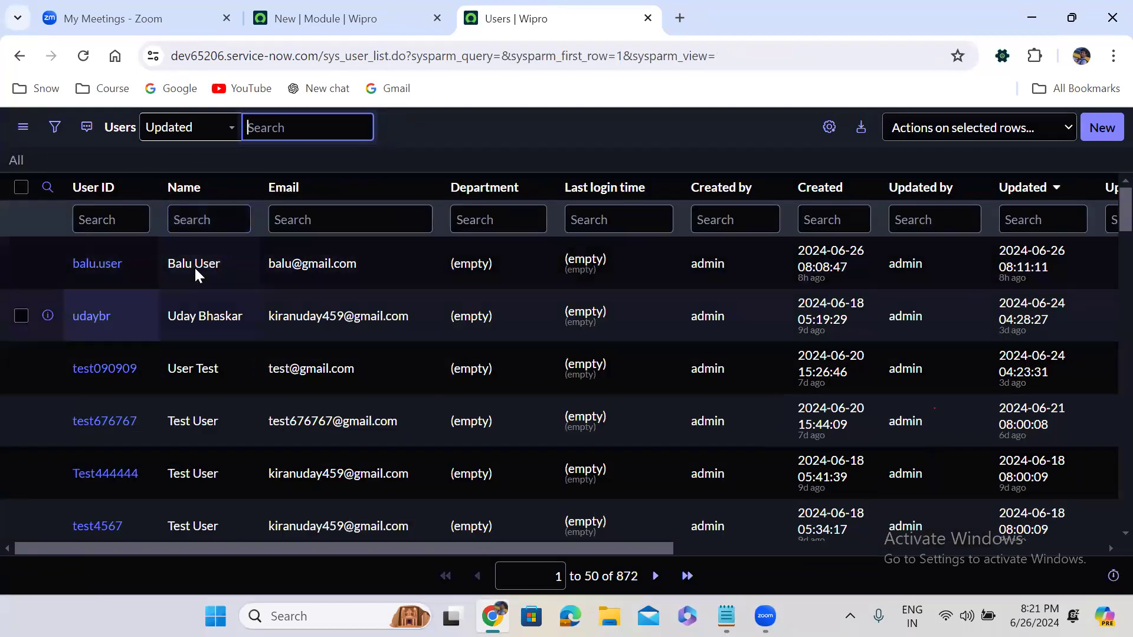
{"action": "left_click", "coordinate": [54, 127]}
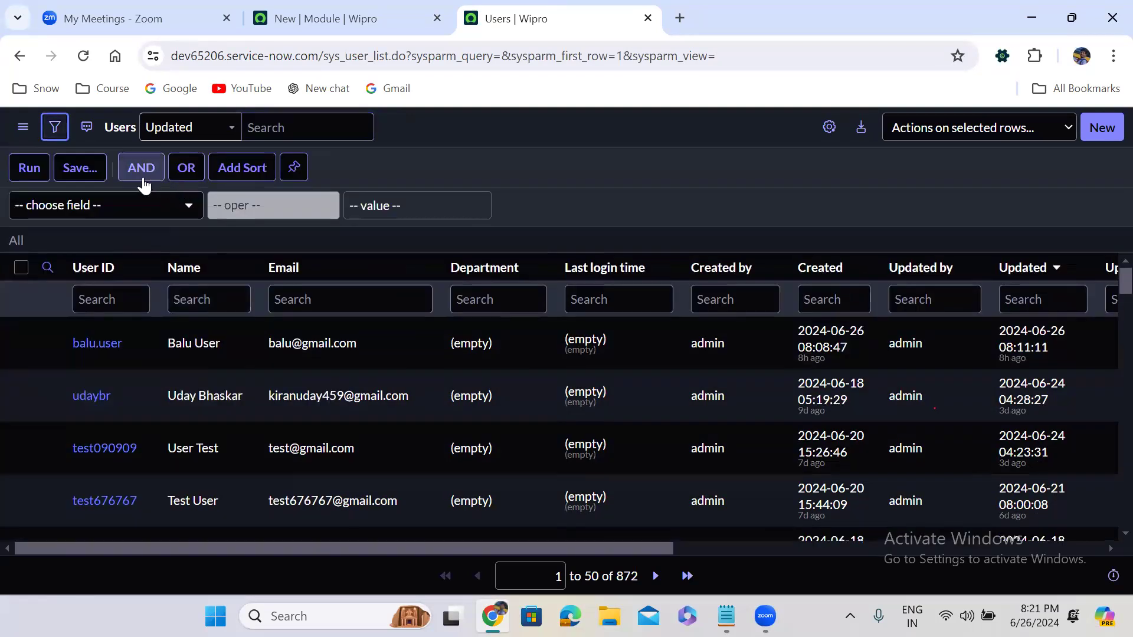
- Filter the Users list on Name is not empty, still showing all 872 records
{"action": "left_click", "coordinate": [114, 207]}
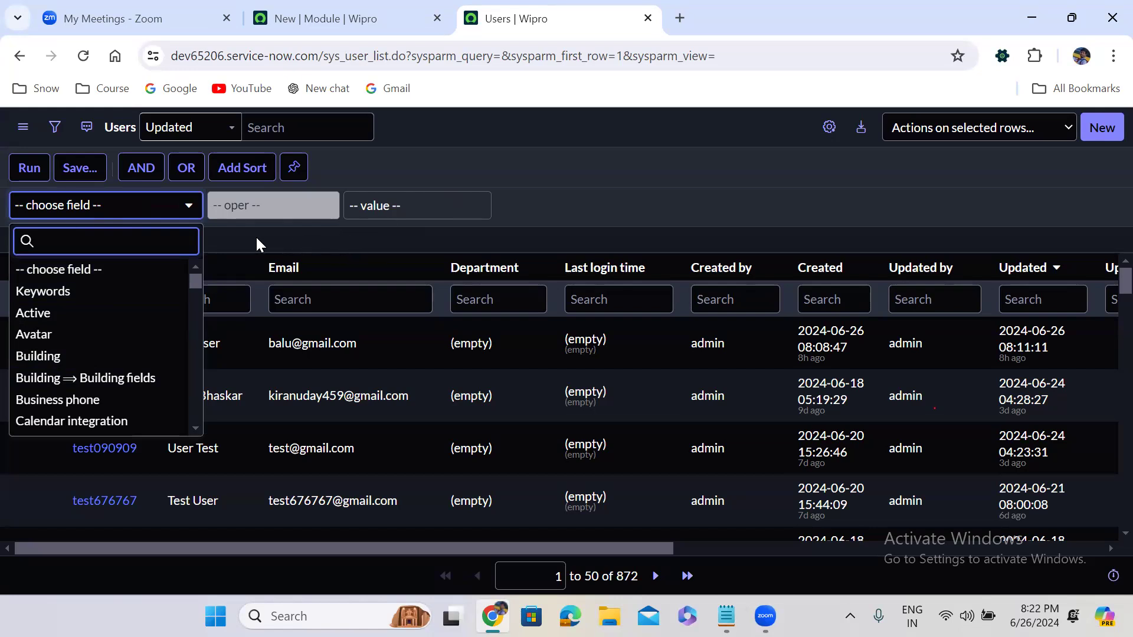
{"action": "type", "text": "name"}
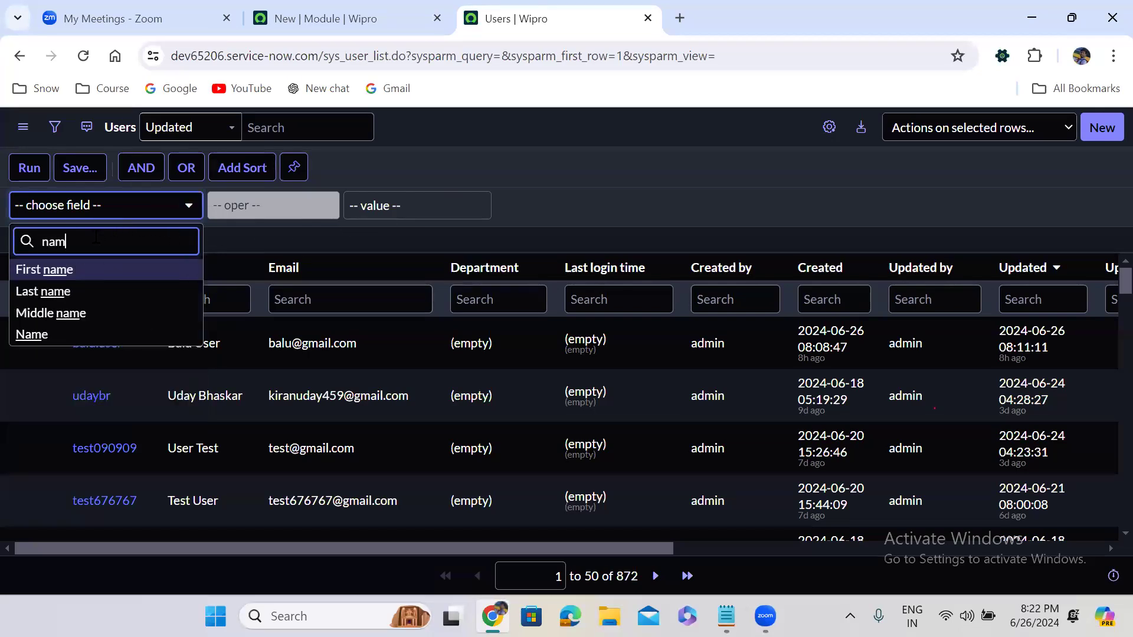
{"action": "left_click", "coordinate": [80, 335]}
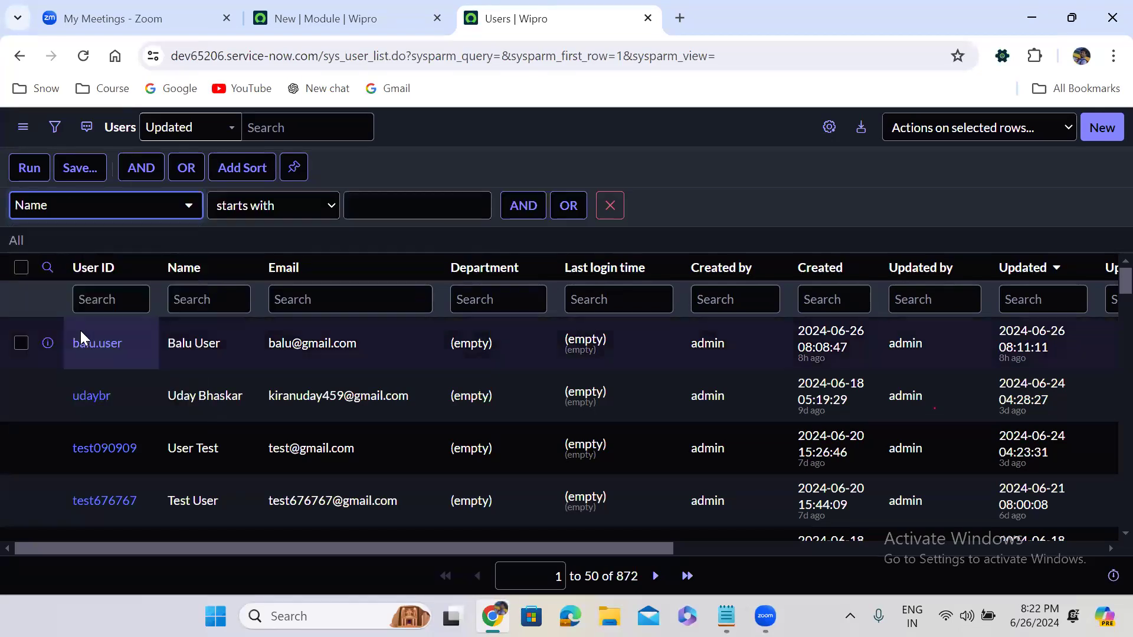
{"action": "left_click", "coordinate": [257, 220]}
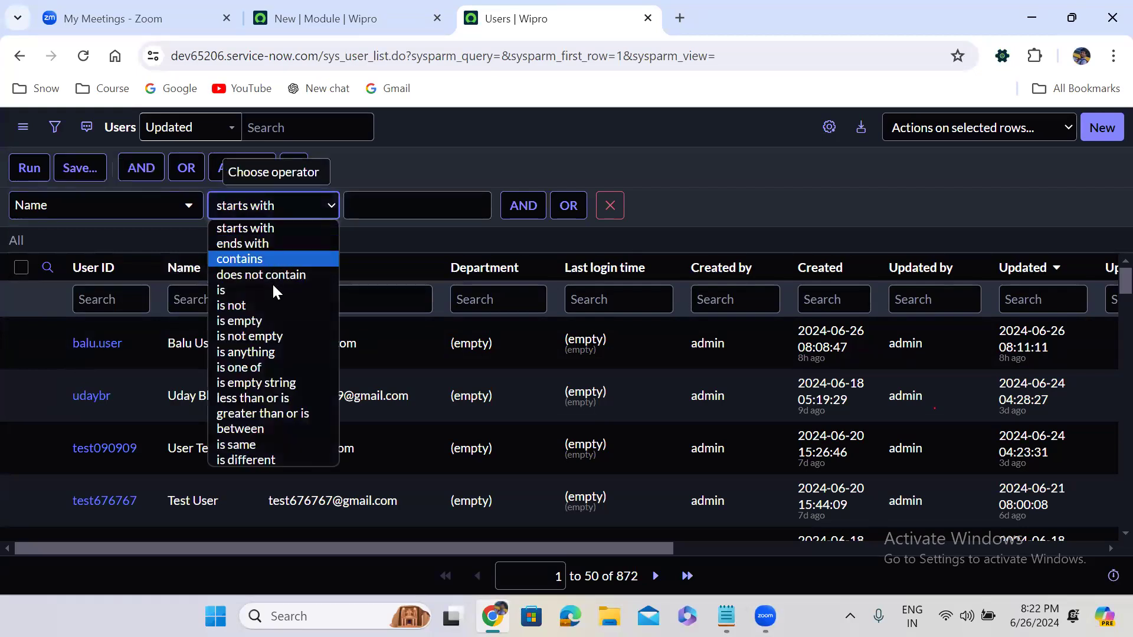
{"action": "left_click", "coordinate": [271, 335]}
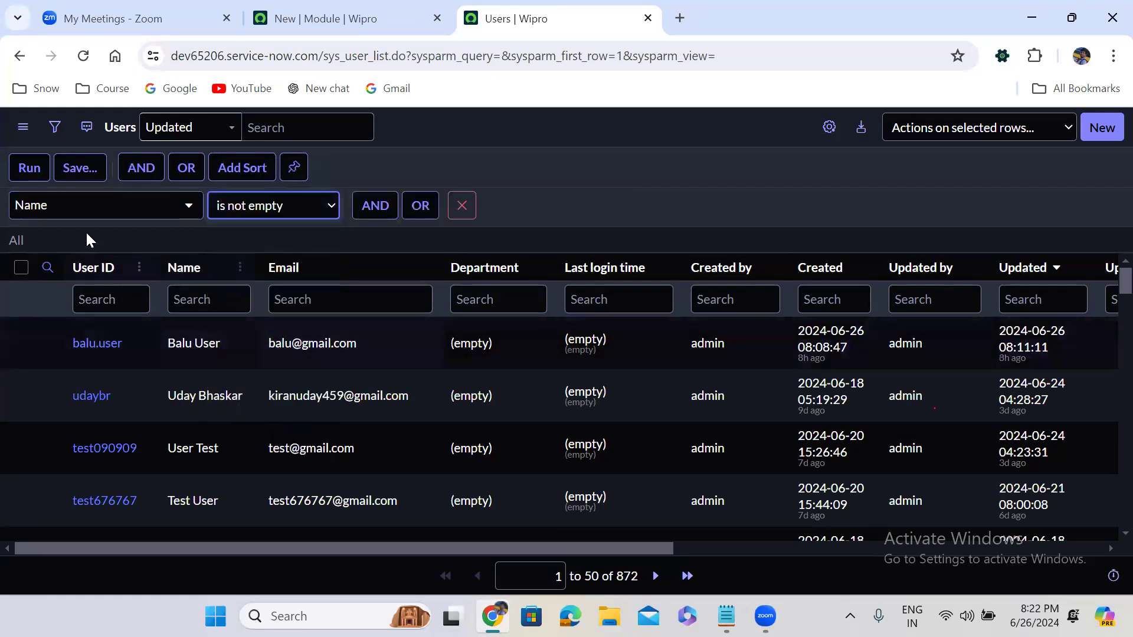
{"action": "left_click", "coordinate": [19, 170]}
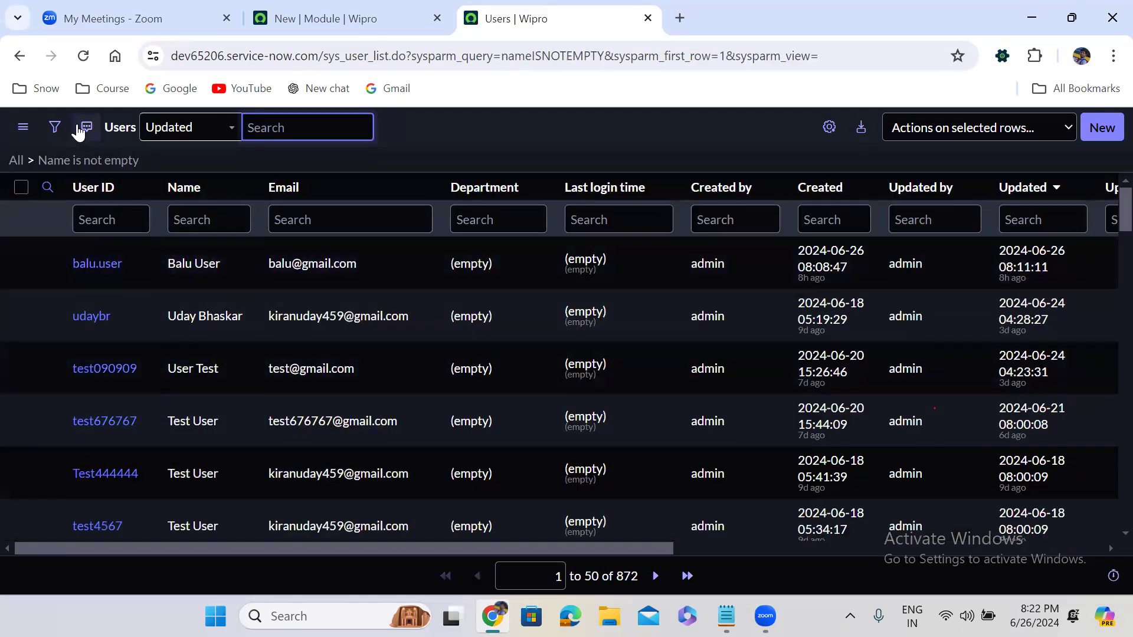
{"action": "left_click", "coordinate": [54, 127]}
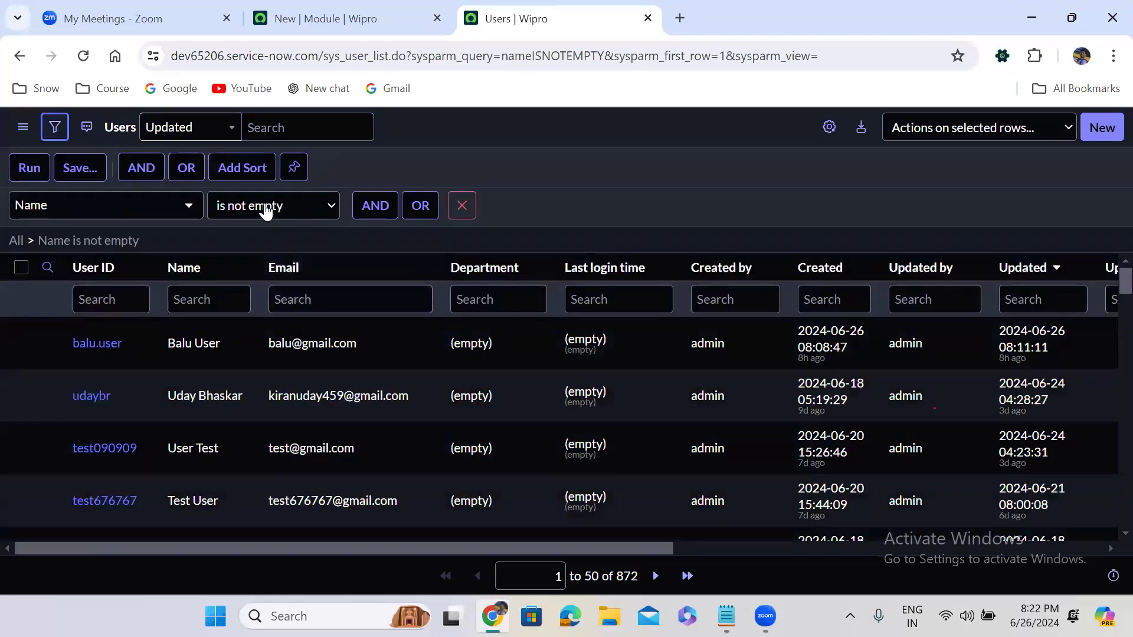
- Change the Name filter to is one of two typed user names, leaving 2 users
{"action": "left_click", "coordinate": [266, 211]}
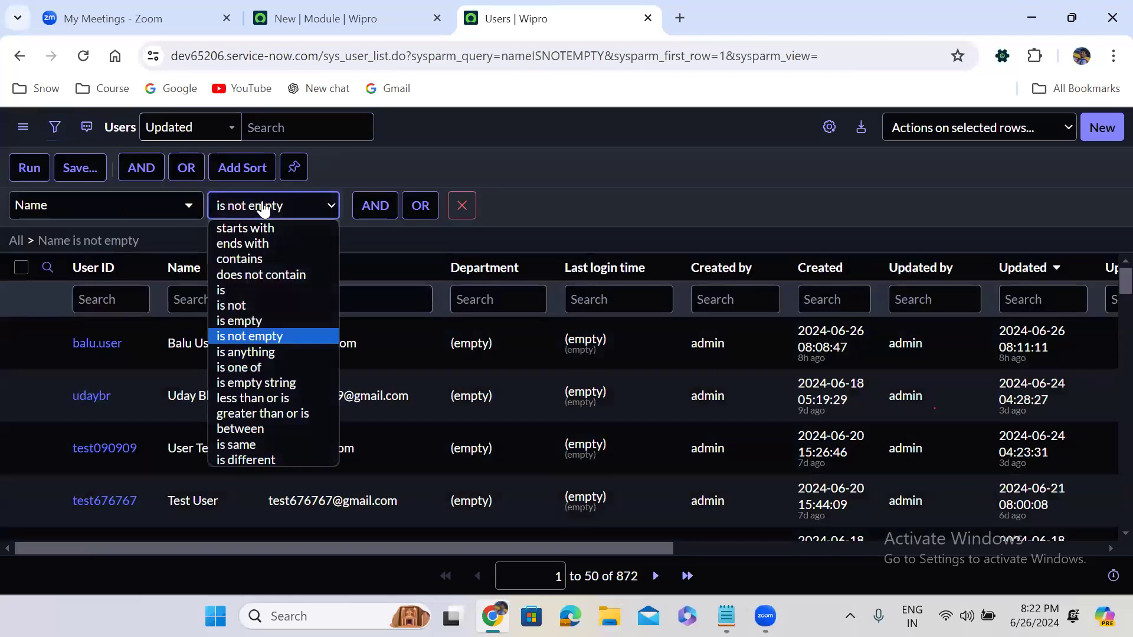
{"action": "left_click", "coordinate": [276, 365]}
{"action": "left_click", "coordinate": [370, 221]}
{"action": "type", "text": "Uday"}
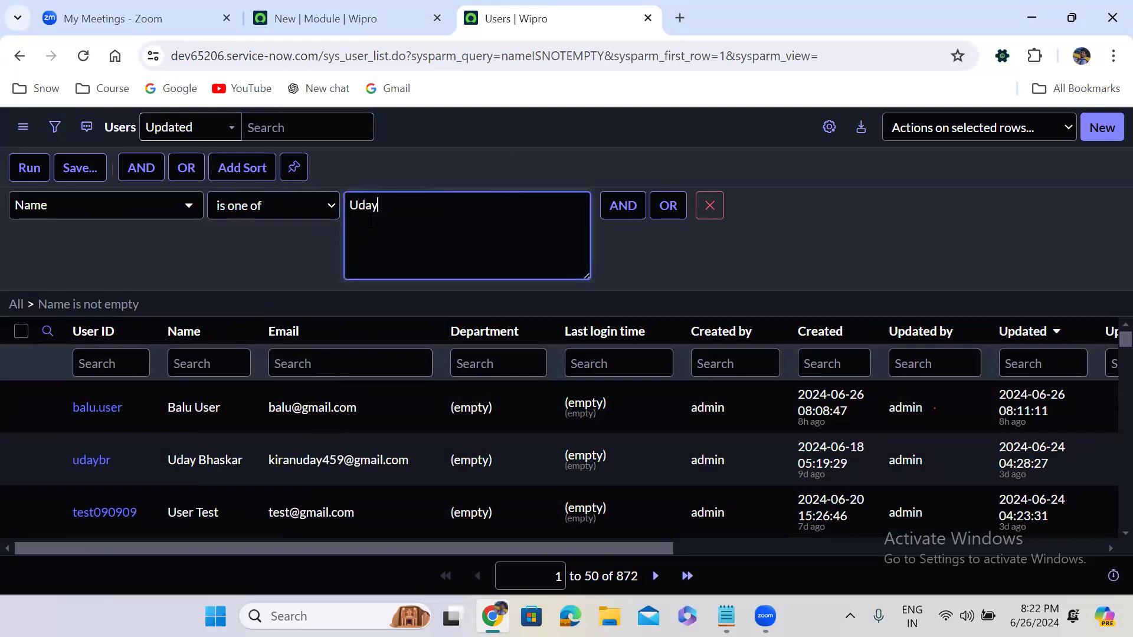
{"action": "type", "text": " K"}
{"action": "key", "text": "Return"}
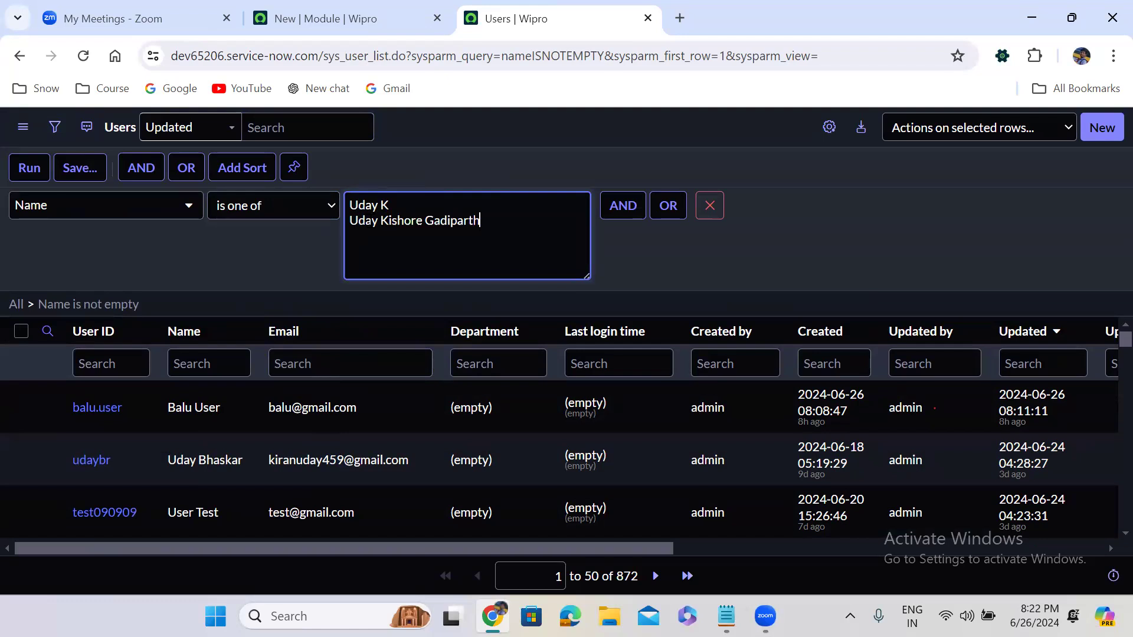
{"action": "left_click", "coordinate": [33, 170]}
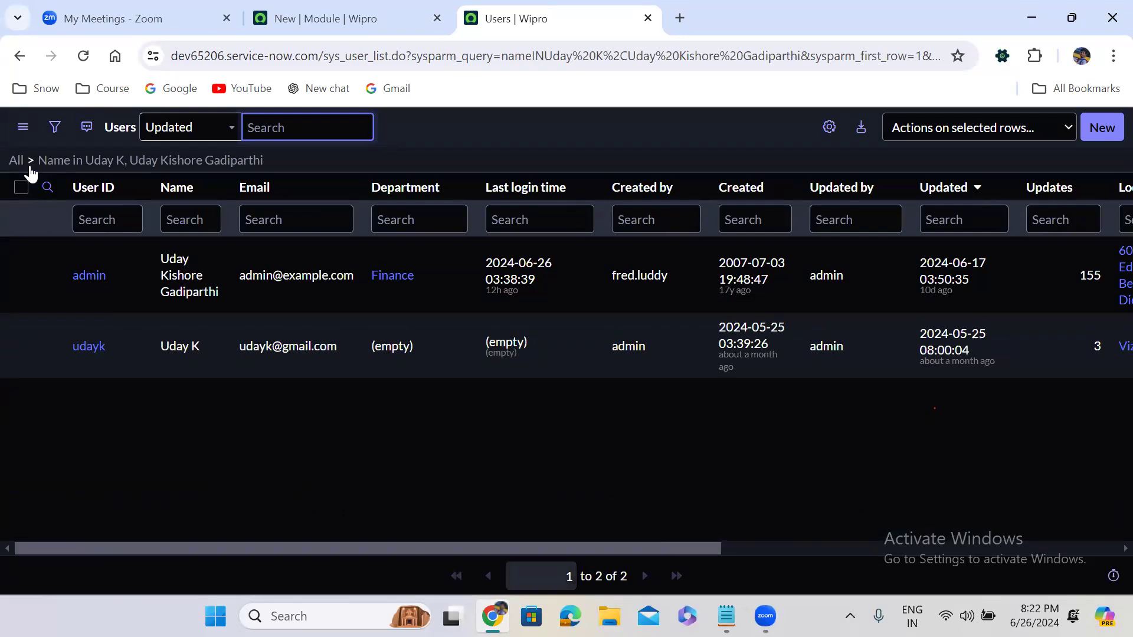
{"action": "left_click", "coordinate": [54, 127]}
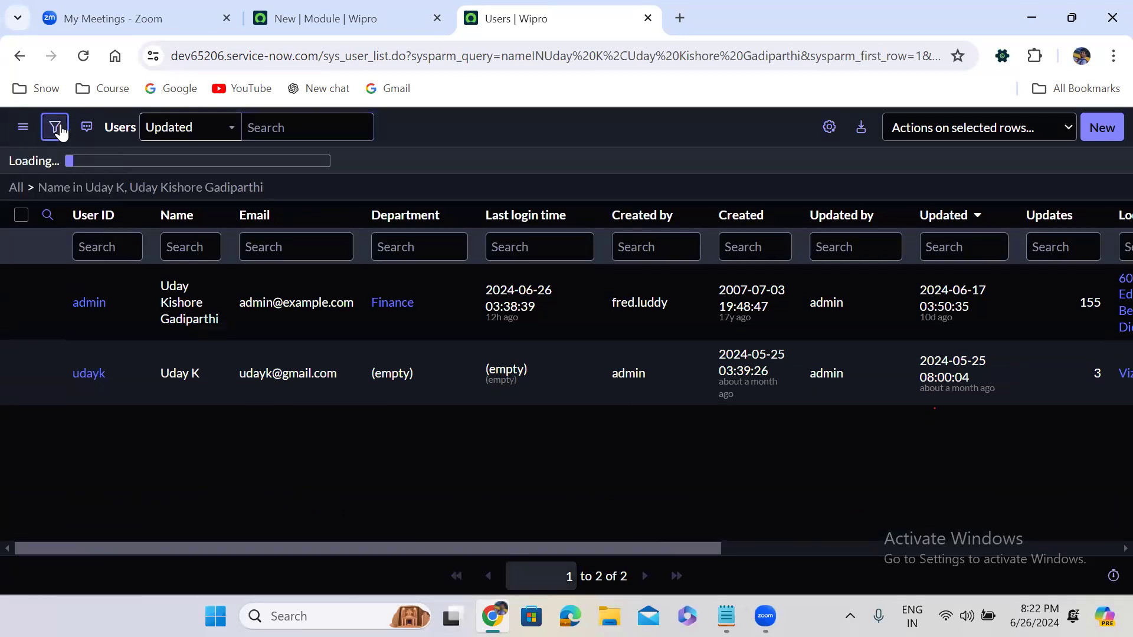
- Try the between and is same operators, then set the condition to Name is different from City
{"action": "left_click", "coordinate": [332, 205]}
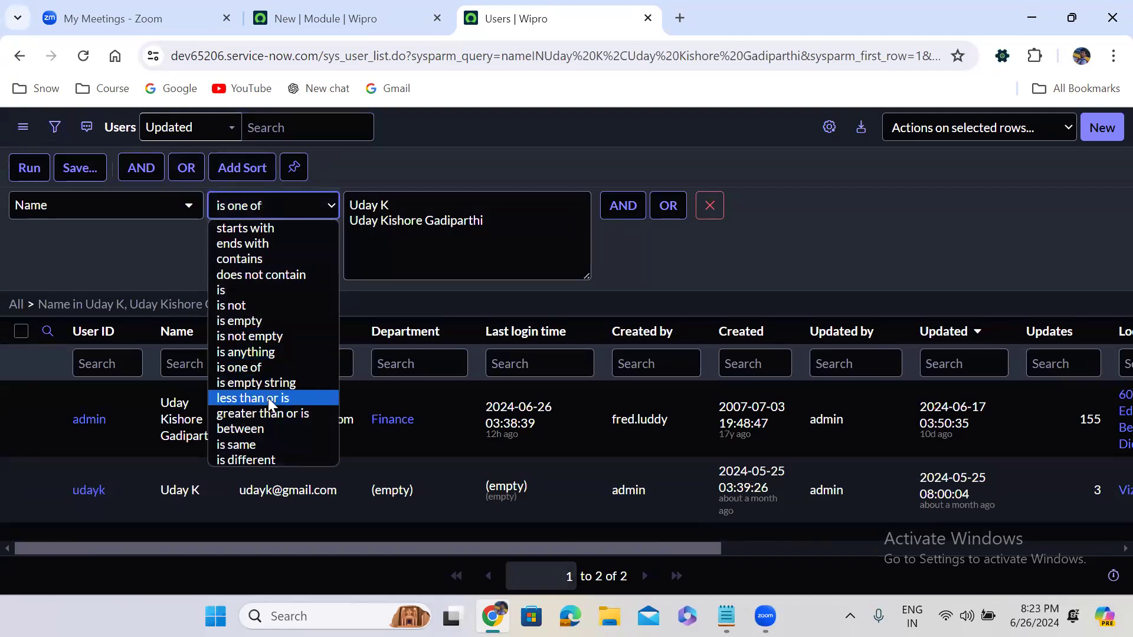
{"action": "left_click", "coordinate": [255, 429]}
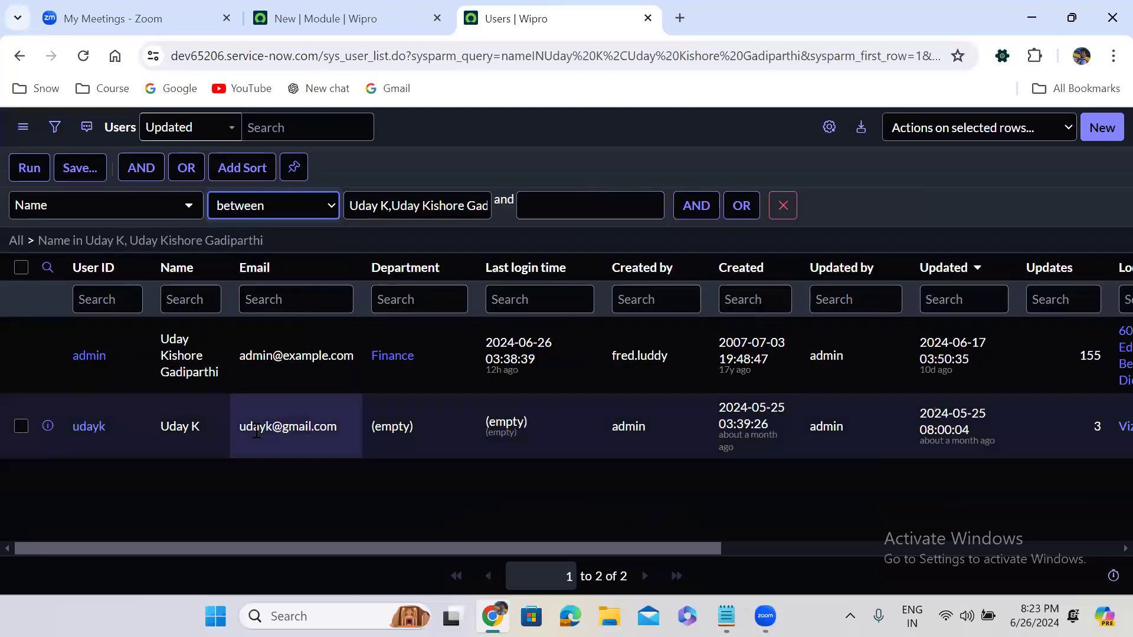
{"action": "left_click", "coordinate": [265, 203]}
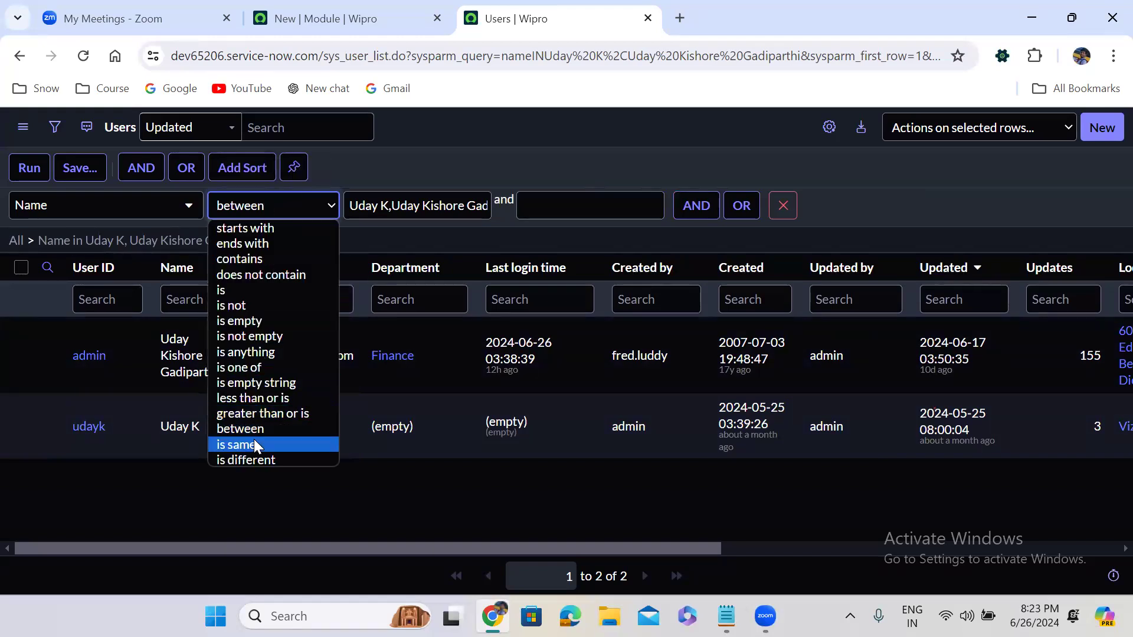
{"action": "left_click", "coordinate": [254, 443]}
{"action": "left_click", "coordinate": [247, 210]}
{"action": "left_click", "coordinate": [247, 210]}
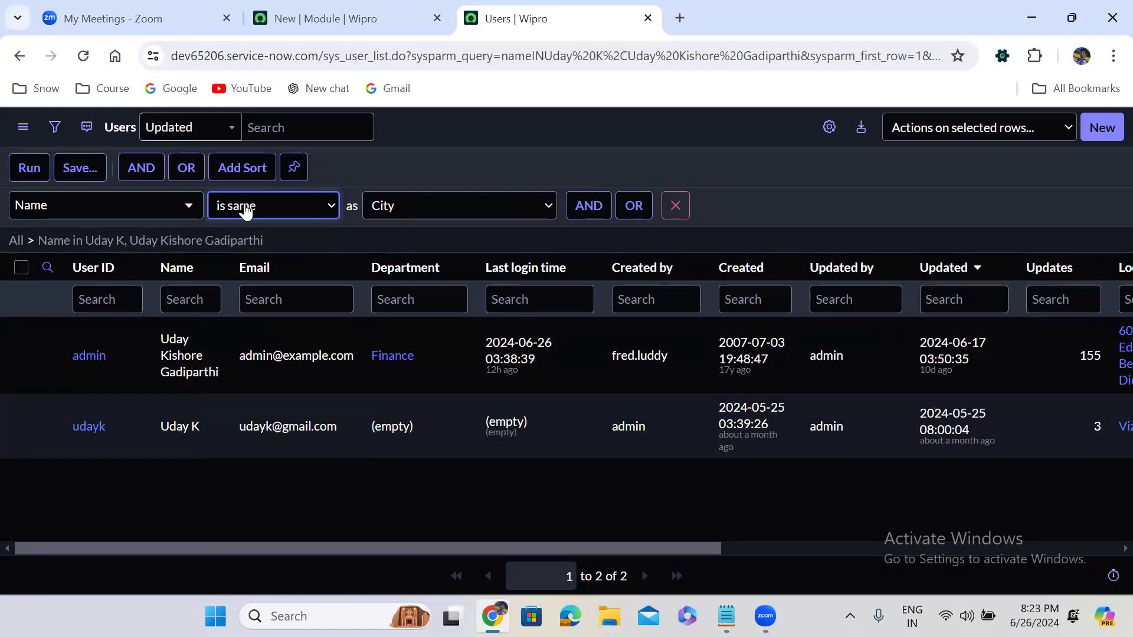
{"action": "left_click", "coordinate": [246, 210]}
{"action": "left_click", "coordinate": [242, 454]}
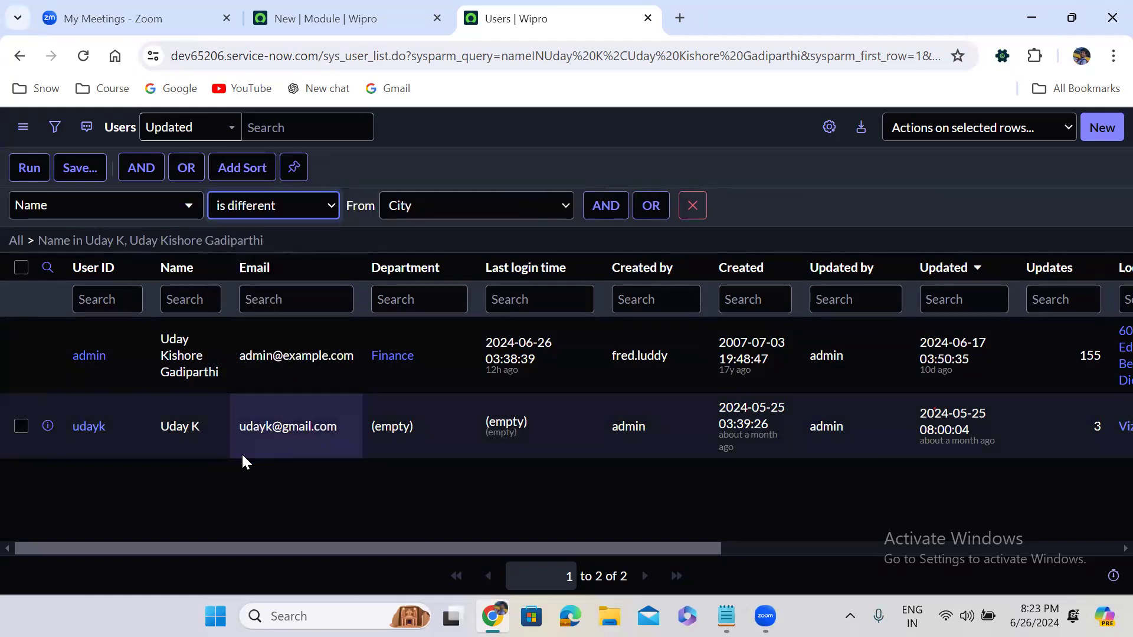
{"action": "left_click", "coordinate": [412, 214]}
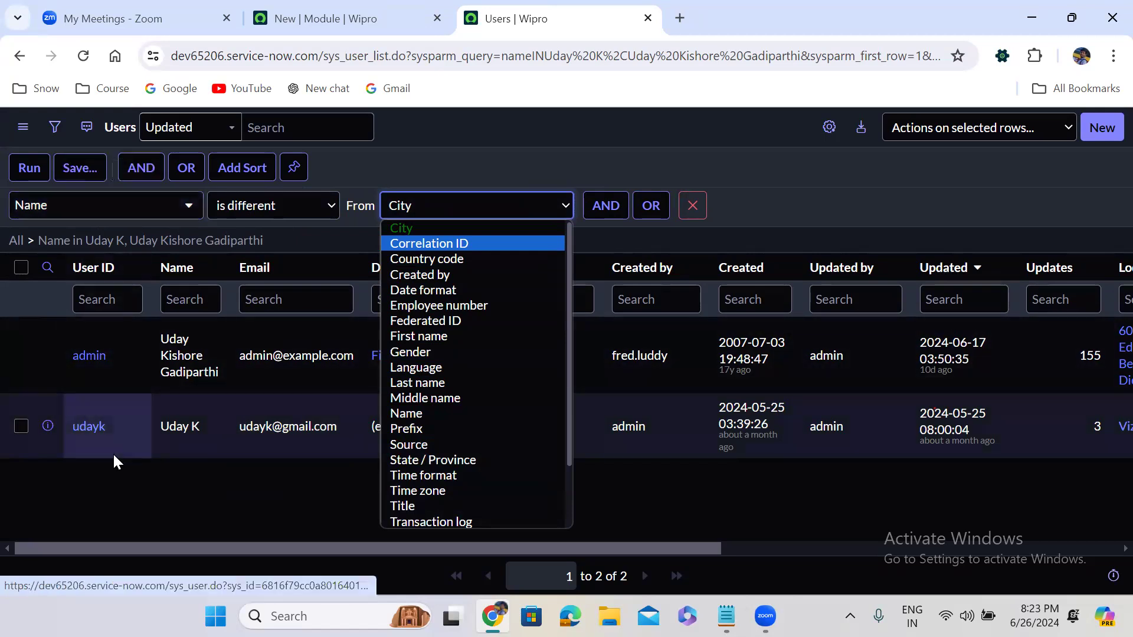
{"action": "left_click", "coordinate": [225, 208]}
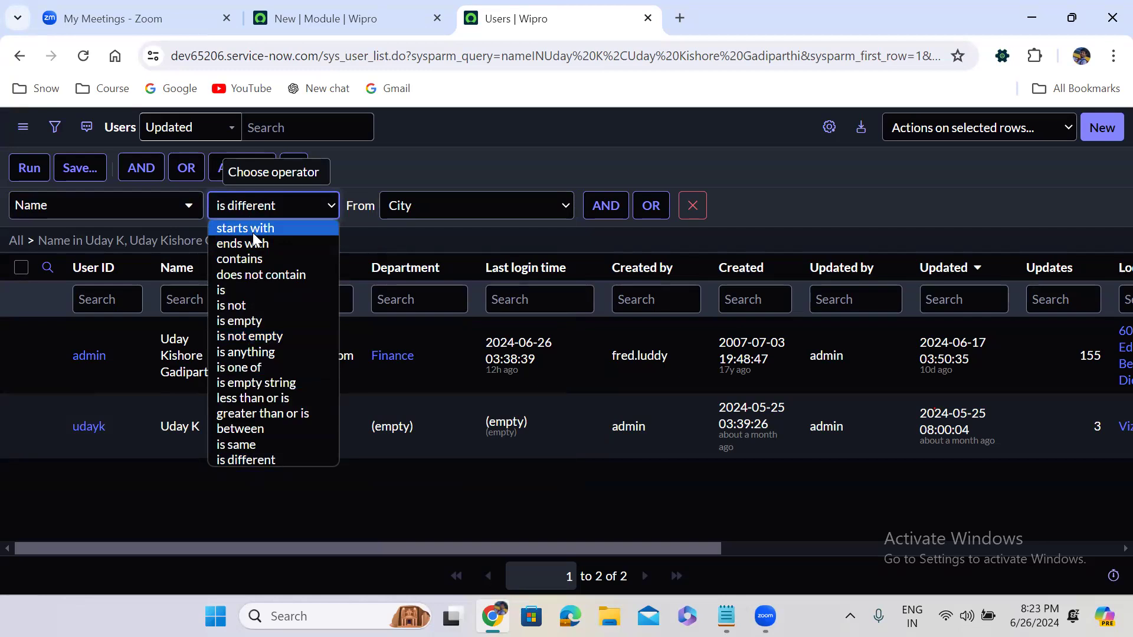
- Switch the condition field to Created and review its date operators
{"action": "left_click", "coordinate": [77, 212]}
{"action": "type", "text": "care"}
{"action": "key", "text": "BackSpace"}
{"action": "key", "text": "BackSpace"}
{"action": "key", "text": "BackSpace"}
{"action": "type", "text": "rea"}
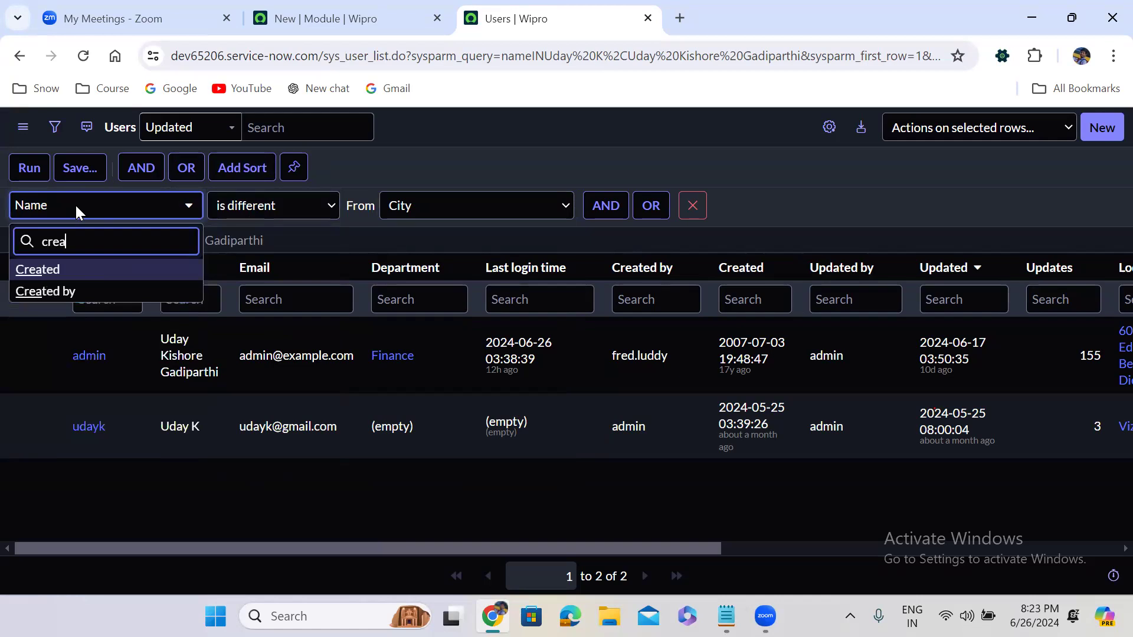
{"action": "left_click", "coordinate": [164, 270]}
{"action": "left_click", "coordinate": [270, 216]}
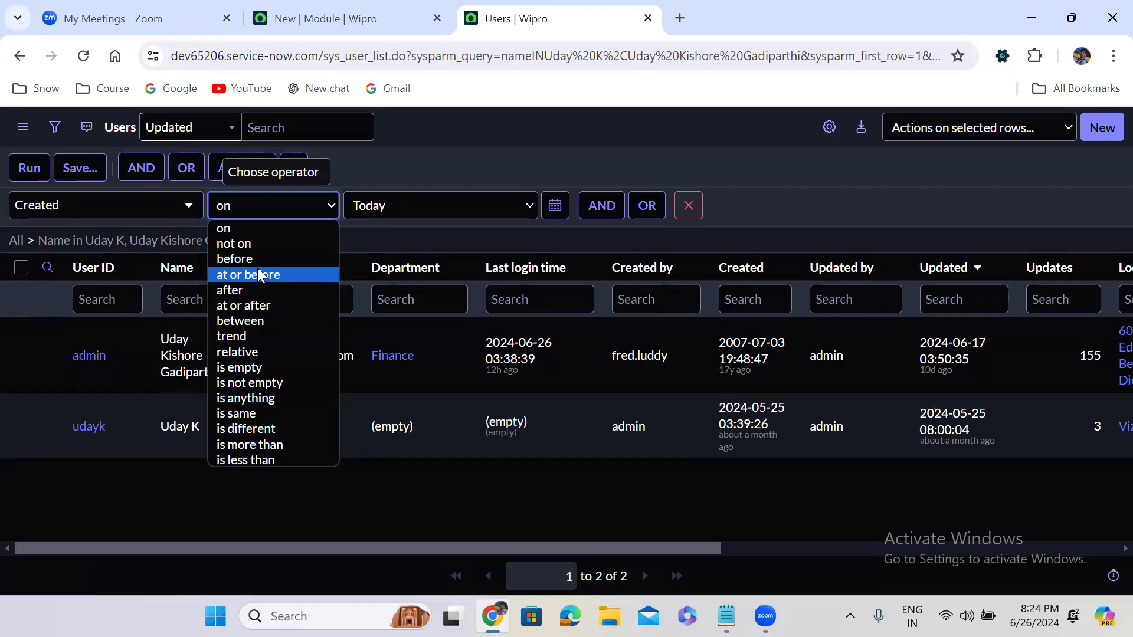
- Change the condition field to Active, giving the condition Active is true
{"action": "left_click", "coordinate": [33, 204]}
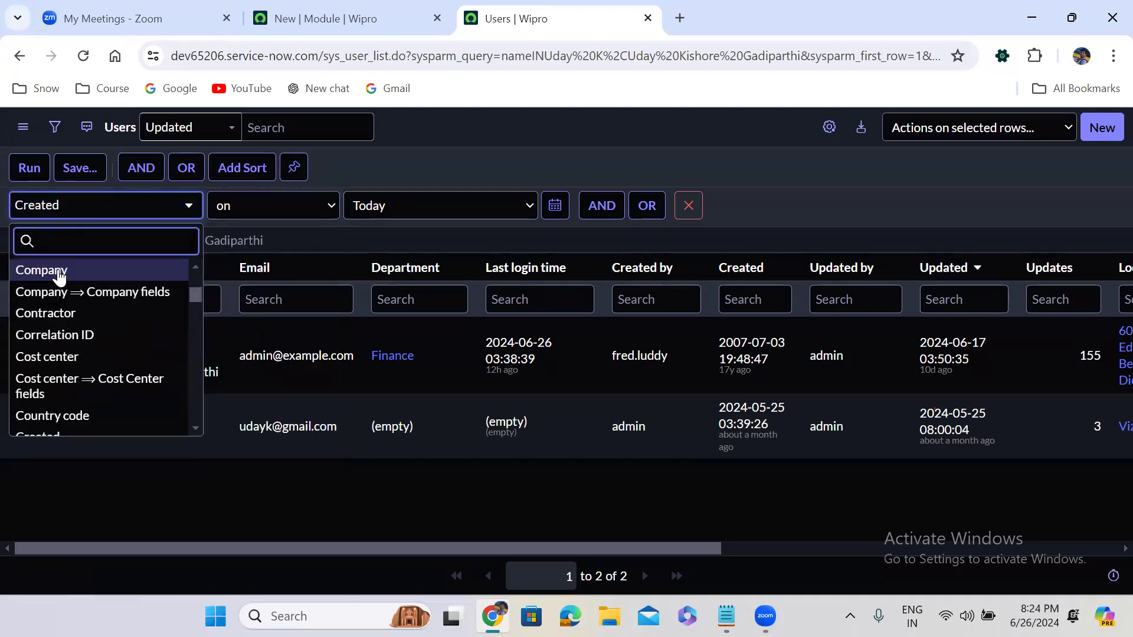
{"action": "type", "text": "wi"}
{"action": "key", "text": "BackSpace"}
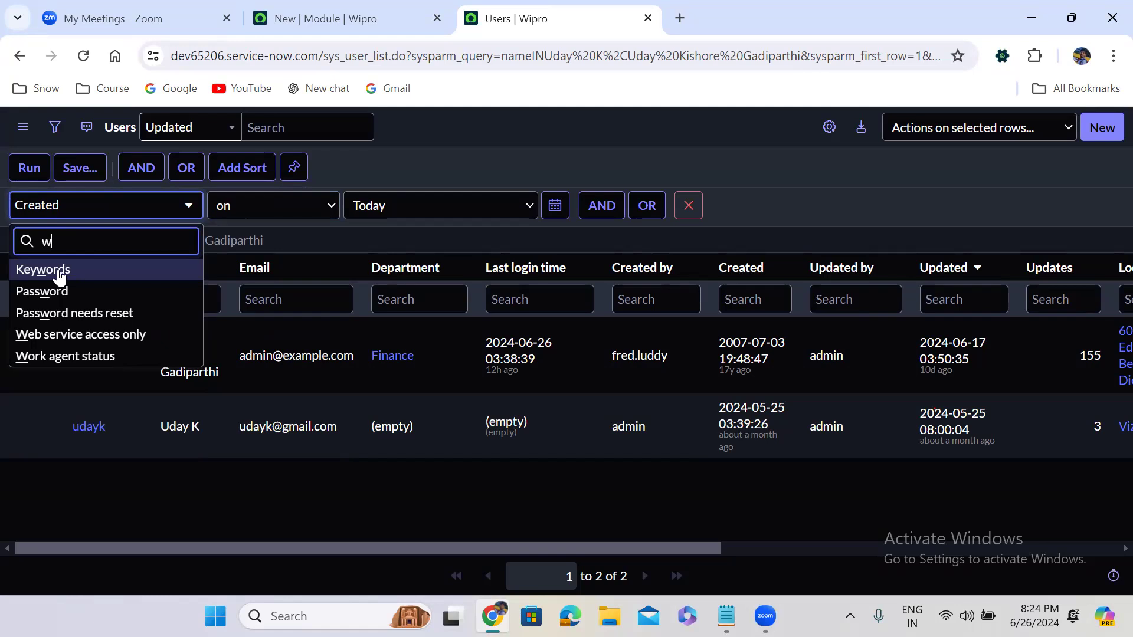
{"action": "type", "text": "tr"}
{"action": "key", "text": "BackSpace"}
{"action": "key", "text": "BackSpace"}
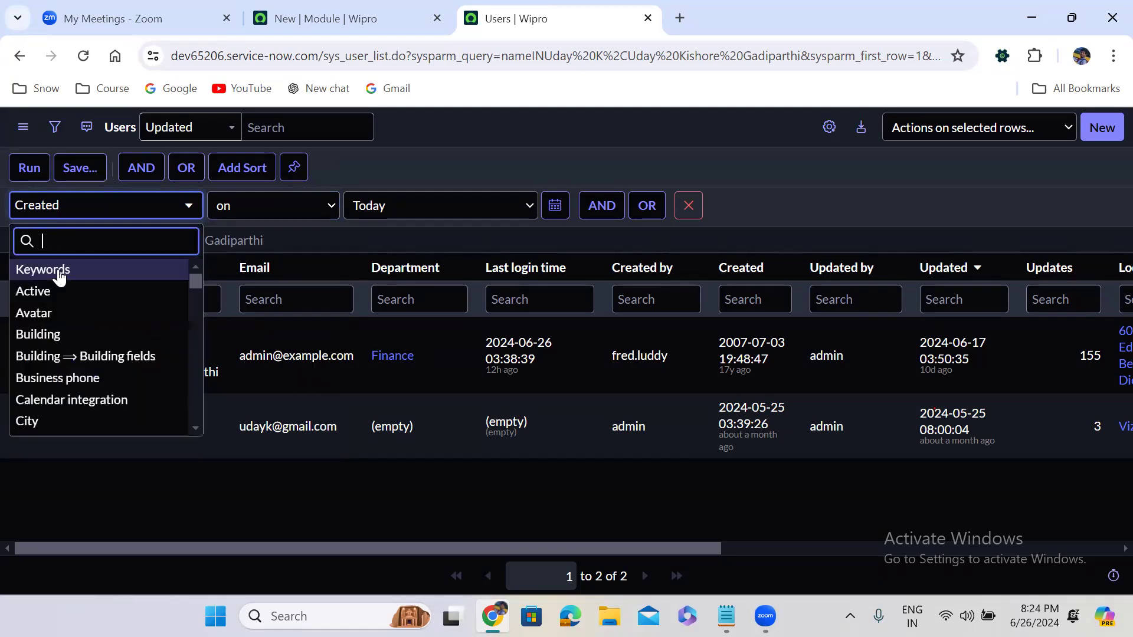
{"action": "type", "text": "ac"}
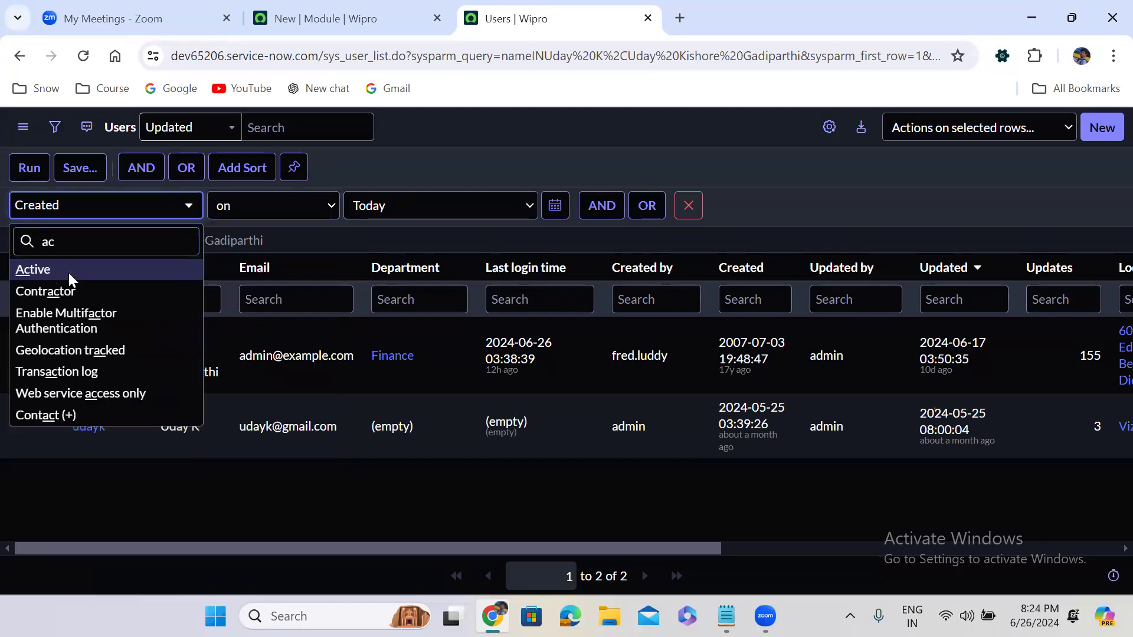
{"action": "left_click", "coordinate": [67, 272]}
{"action": "left_click", "coordinate": [251, 205]}
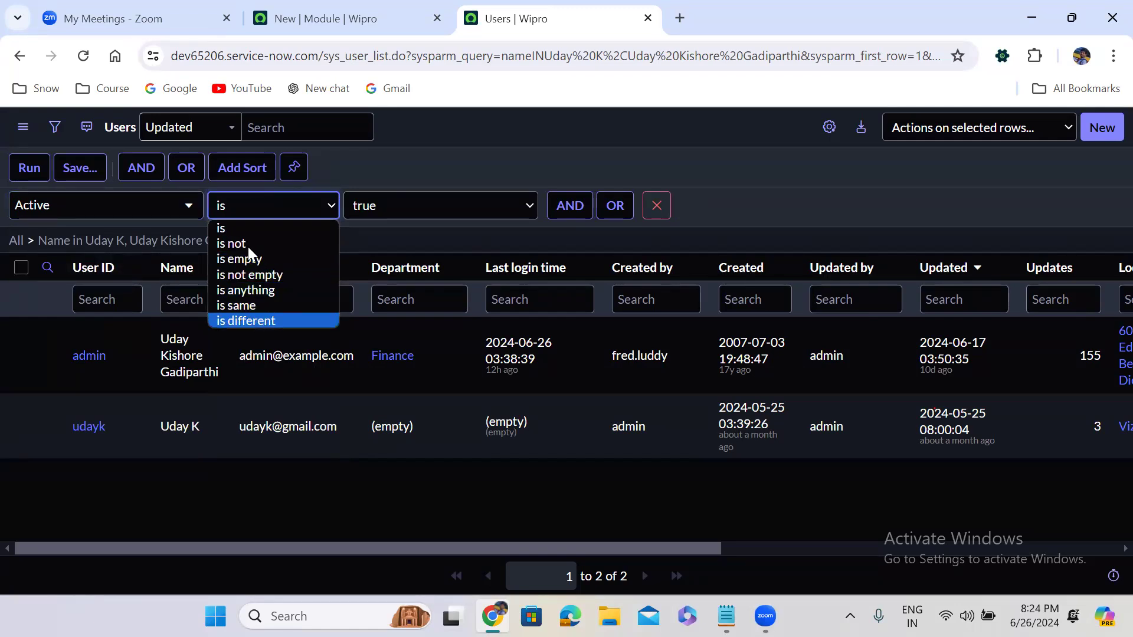
{"action": "left_click", "coordinate": [126, 207]}
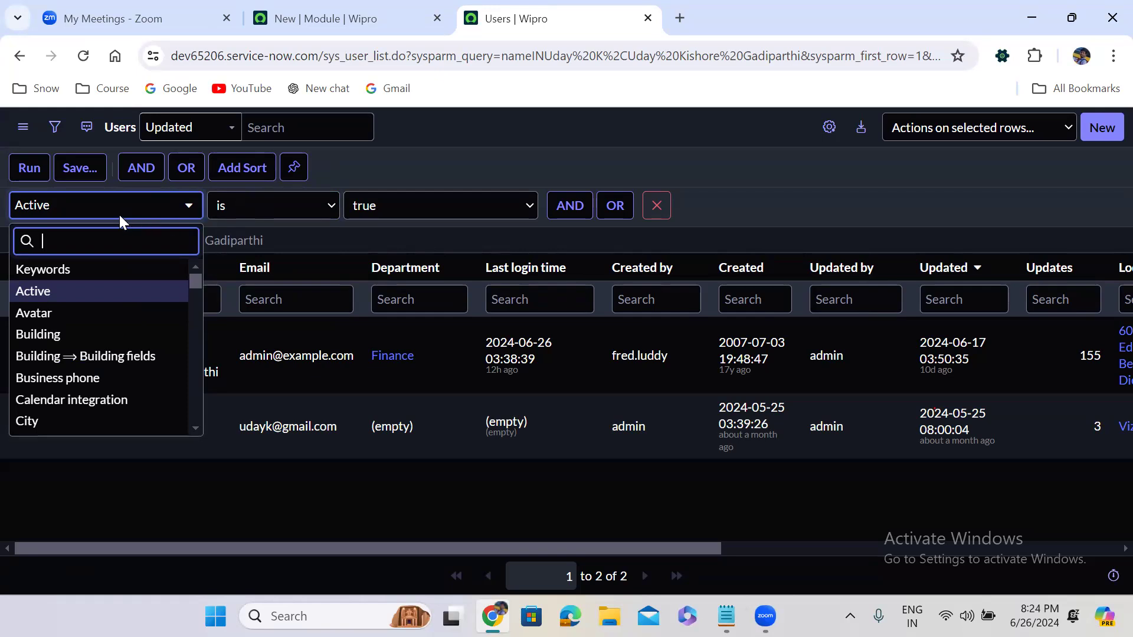
- Pick Calendar integration as the condition field, then clear all filters to show all 872 users
{"action": "type", "text": "c"}
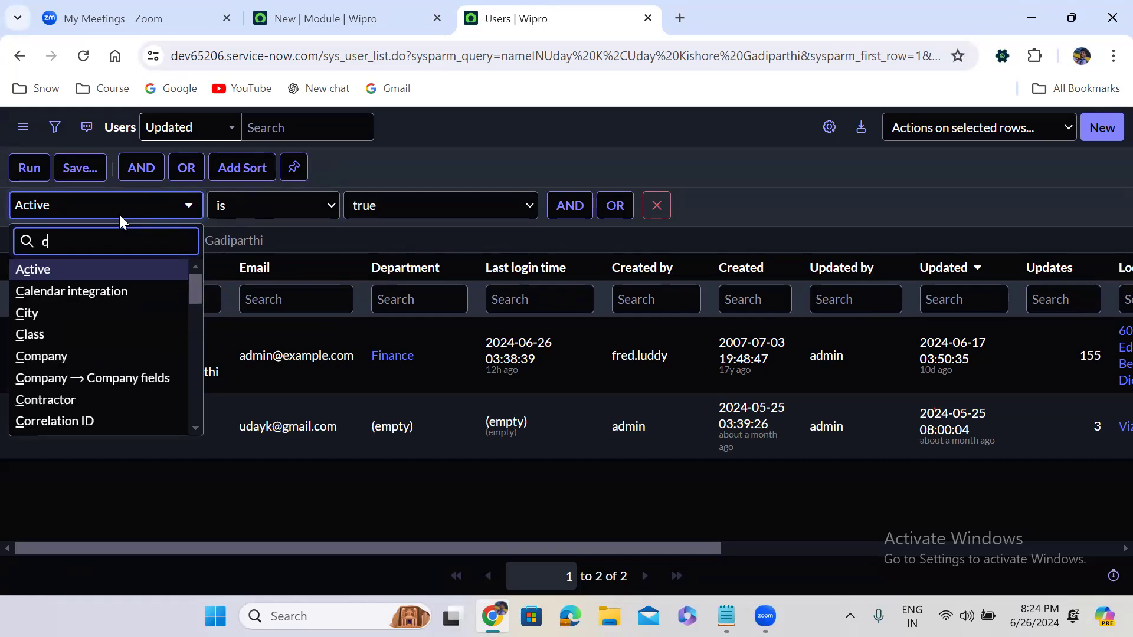
{"action": "key", "text": "BackSpace"}
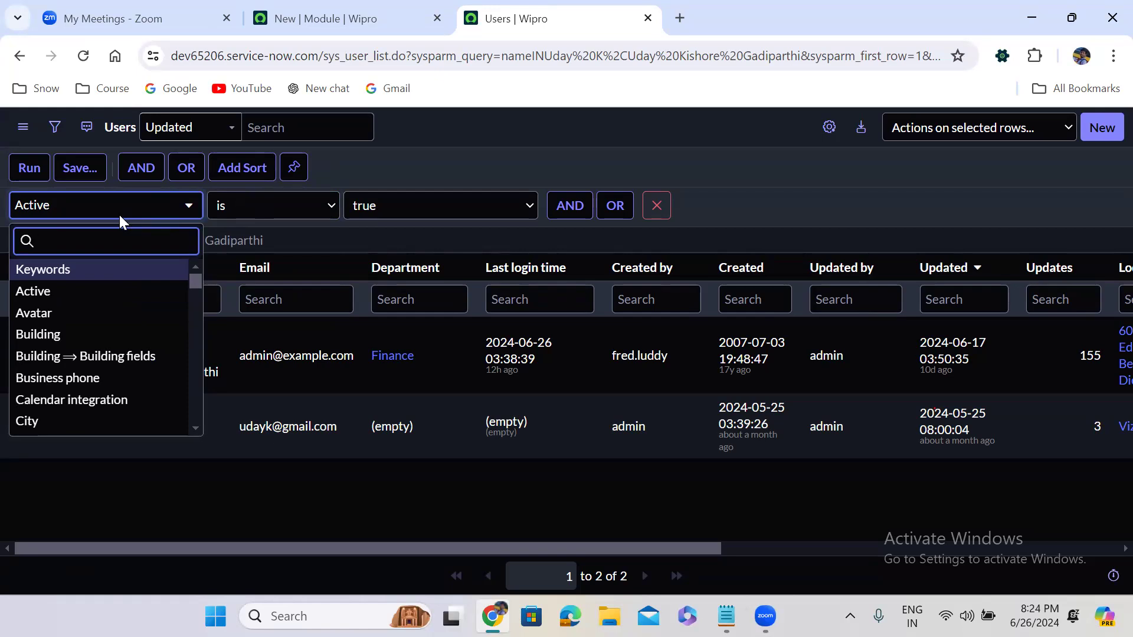
{"action": "type", "text": "ca"}
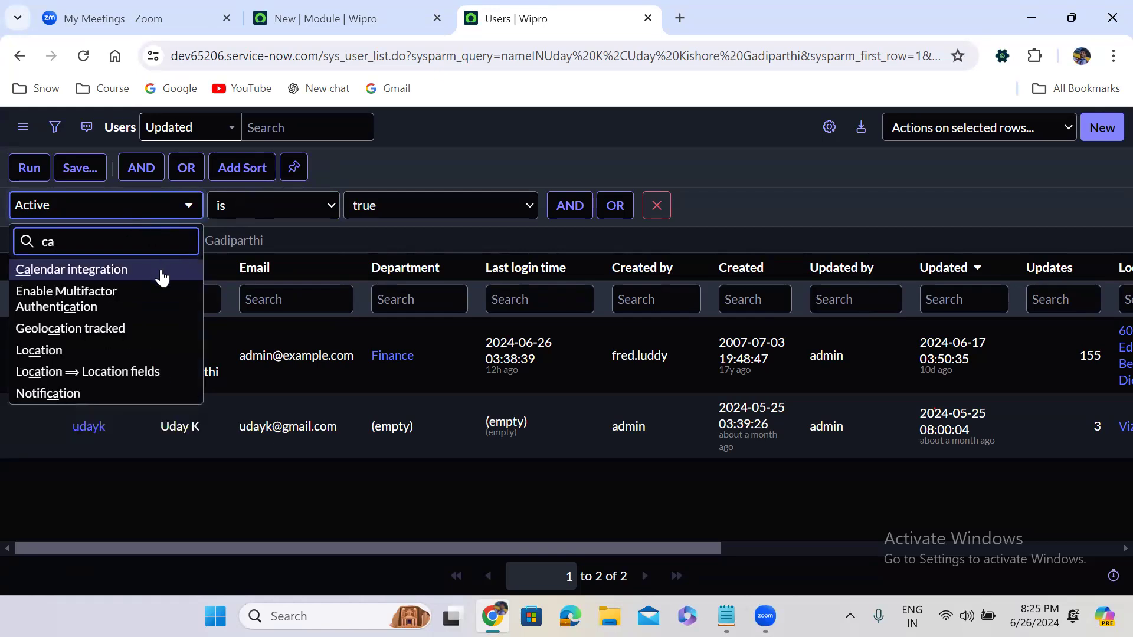
{"action": "left_click", "coordinate": [288, 212]}
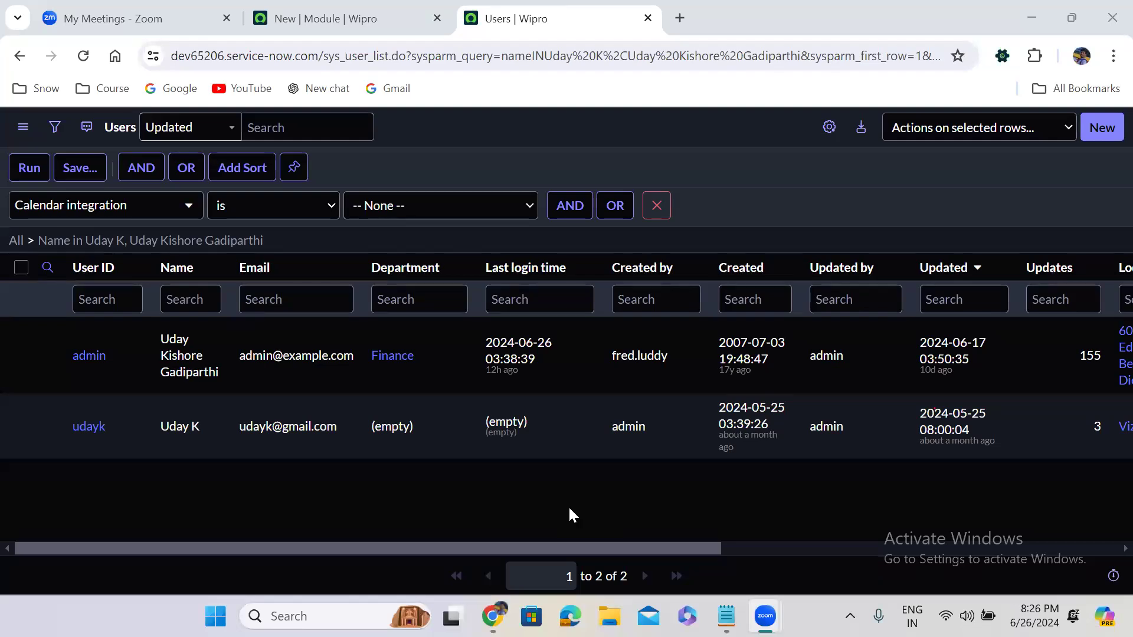
{"action": "left_click", "coordinate": [13, 241]}
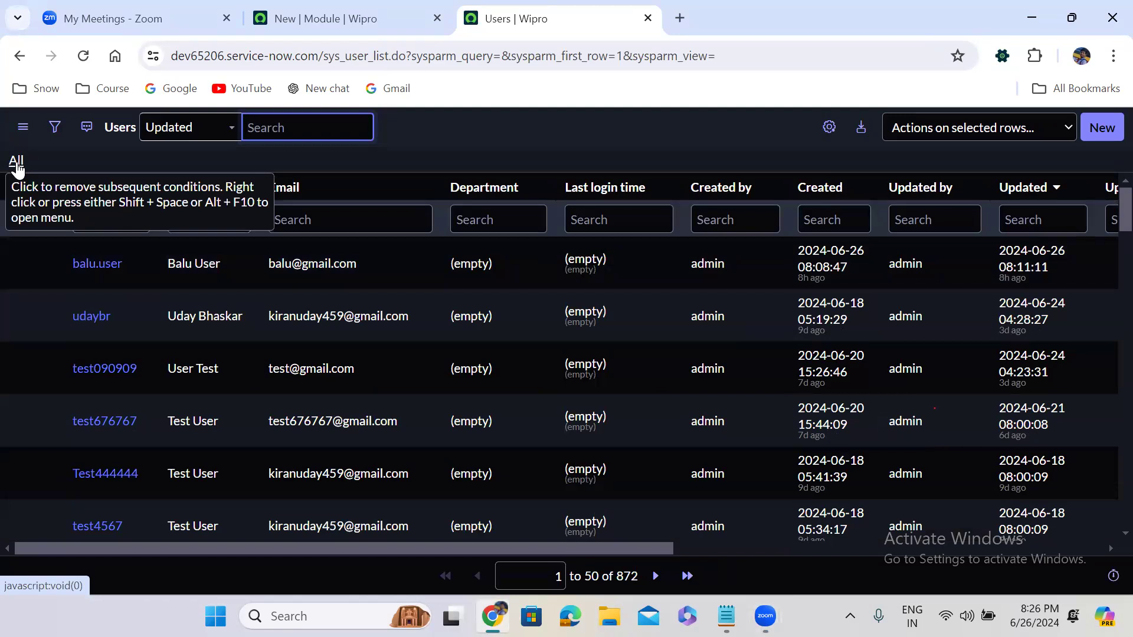
{"action": "left_click", "coordinate": [17, 161]}
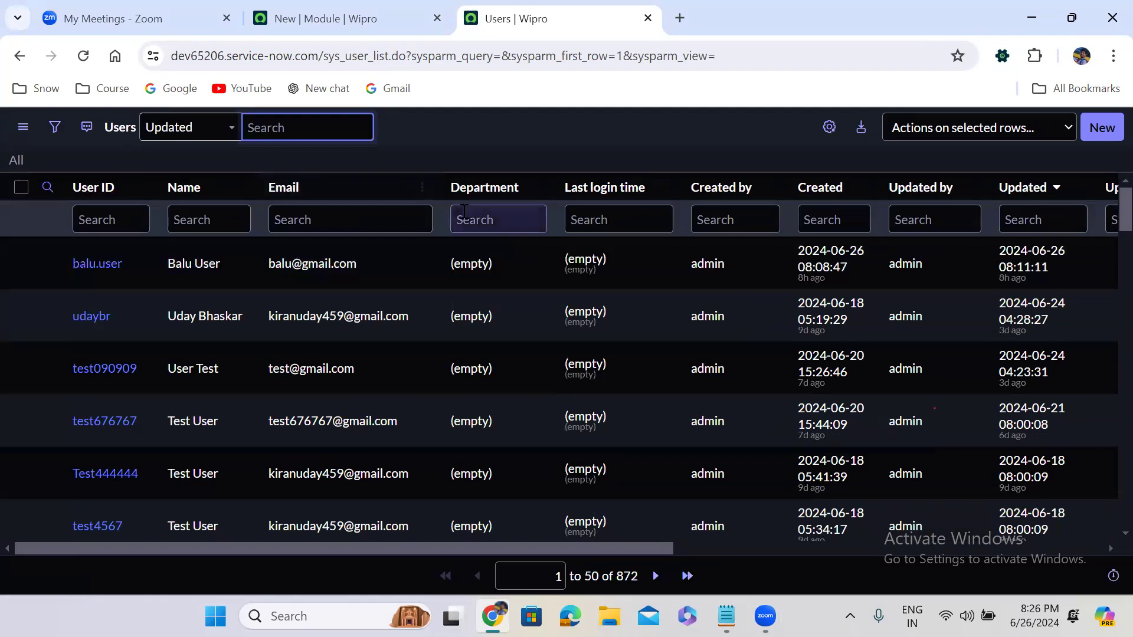
- Sort the Users list by the Created column, toggling so the oldest records come first
{"action": "left_click", "coordinate": [820, 187]}
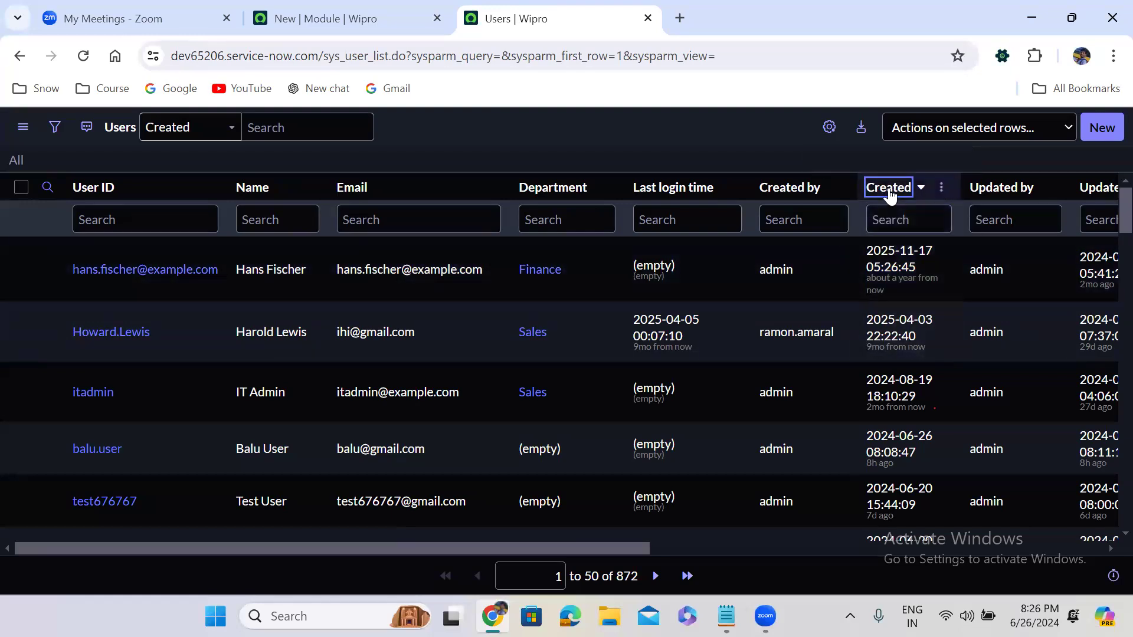
{"action": "left_click", "coordinate": [889, 189]}
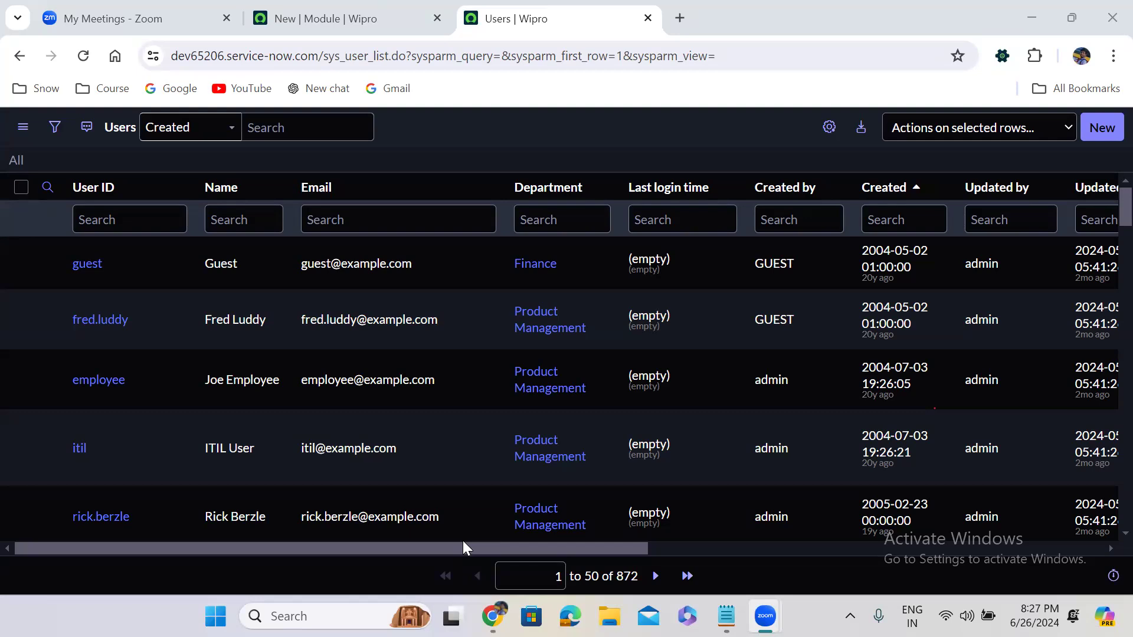
- From the New Module tab, enter a u_incident.CONFIG shortcut in the navigator filter
{"action": "left_click", "coordinate": [361, 8]}
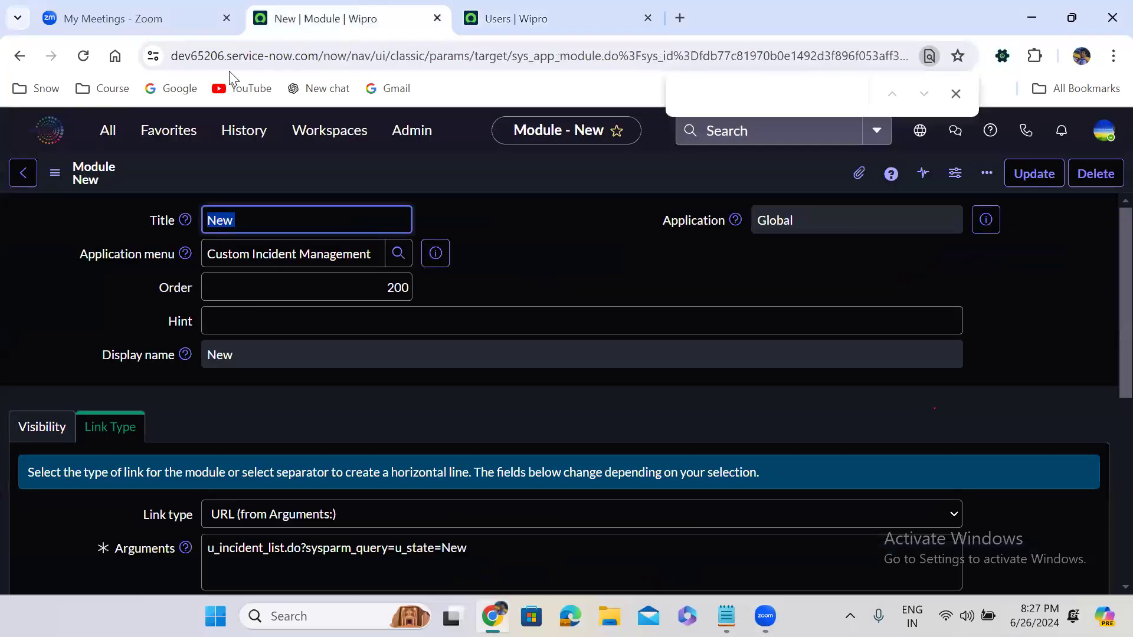
{"action": "left_click", "coordinate": [104, 140]}
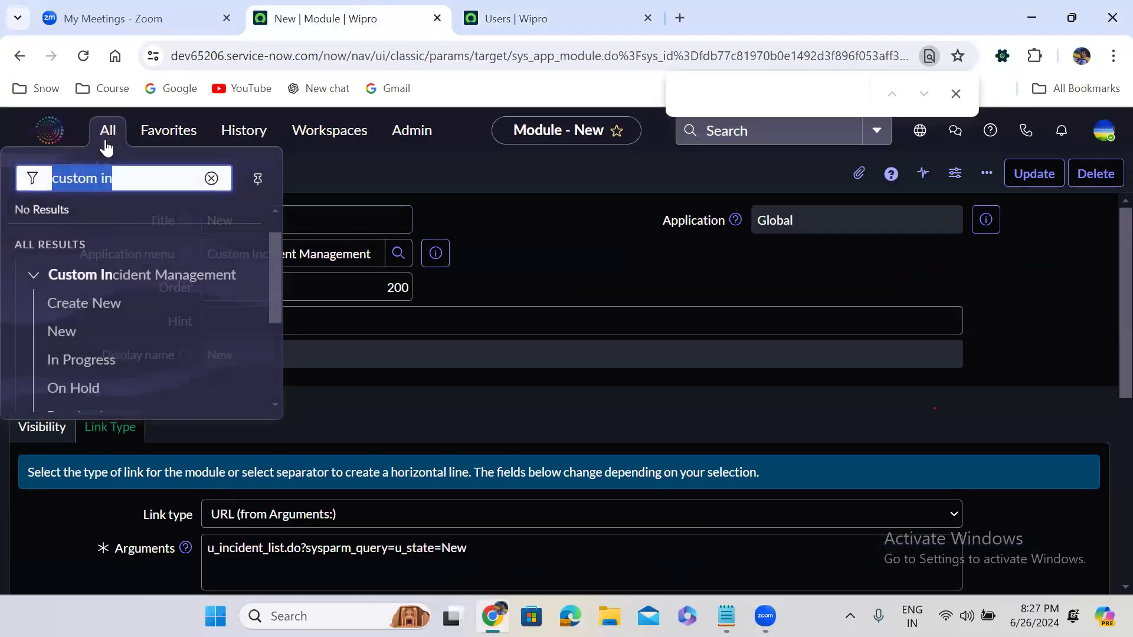
{"action": "left_click", "coordinate": [212, 178]}
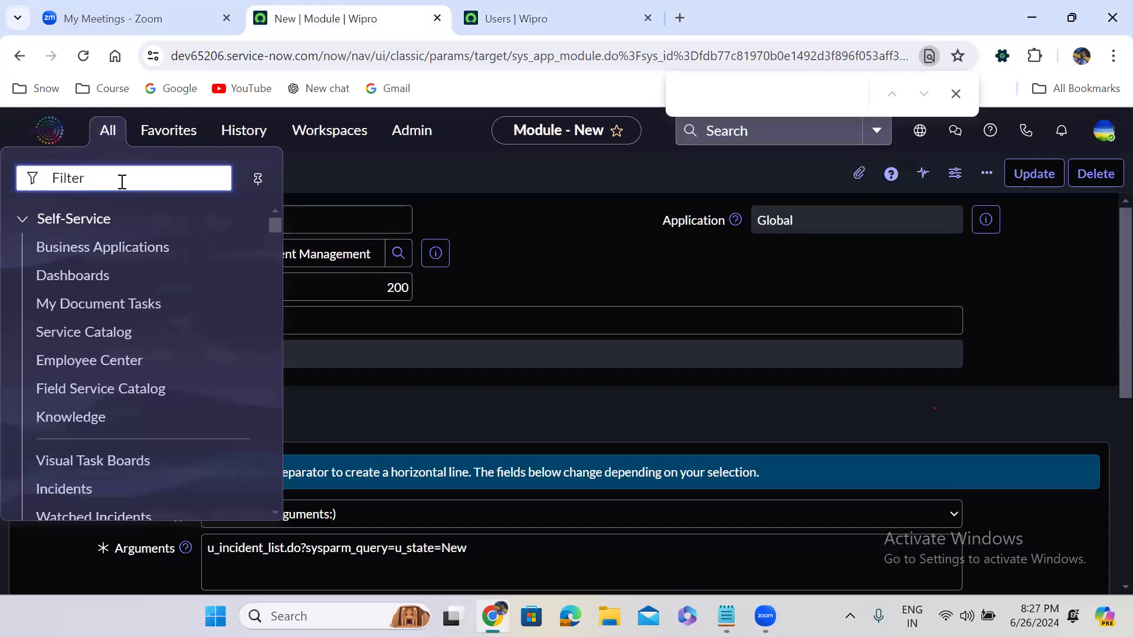
{"action": "type", "text": "u_inciden"}
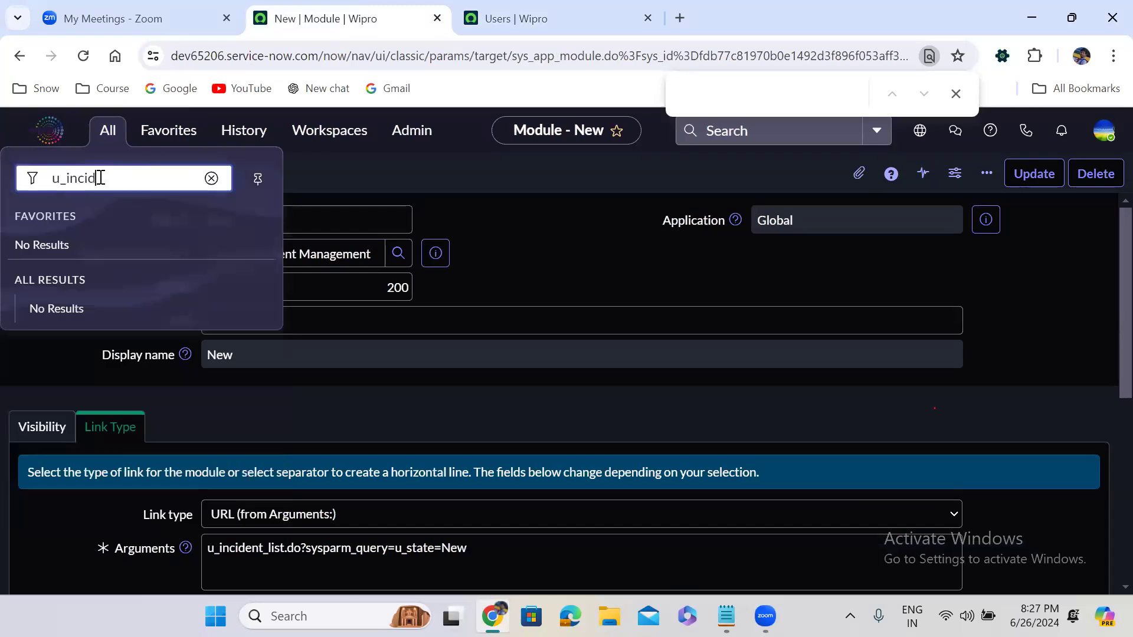
{"action": "type", "text": "t.CONFIF"}
{"action": "key", "text": "BackSpace"}
- Open u_incident's configuration and save the Number default javascript:global.getNextObjNumberPadded();
{"action": "type", "text": "G"}
{"action": "key", "text": "Return"}
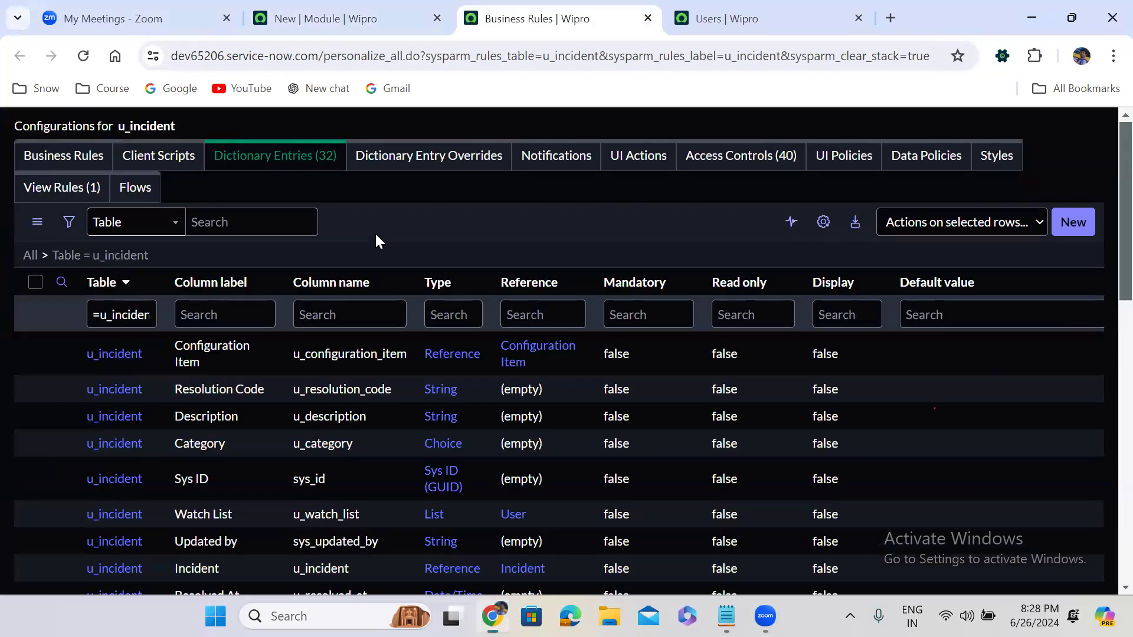
{"action": "scroll", "coordinate": [375, 239], "scroll_direction": "down", "scroll_amount": 5}
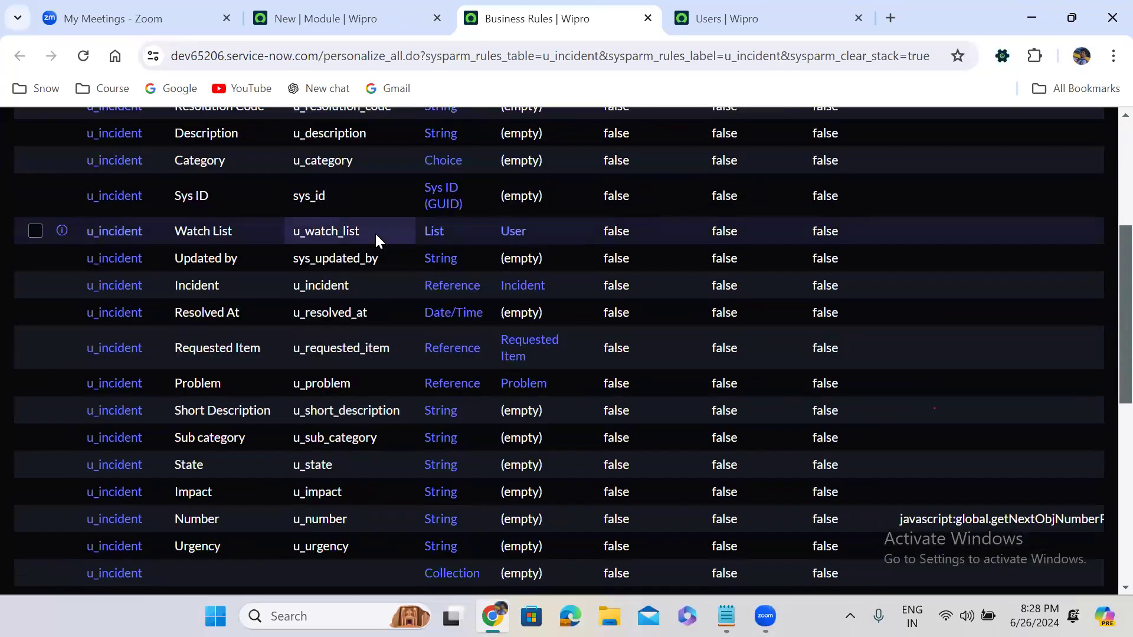
{"action": "scroll", "coordinate": [376, 239], "scroll_direction": "down", "scroll_amount": 3}
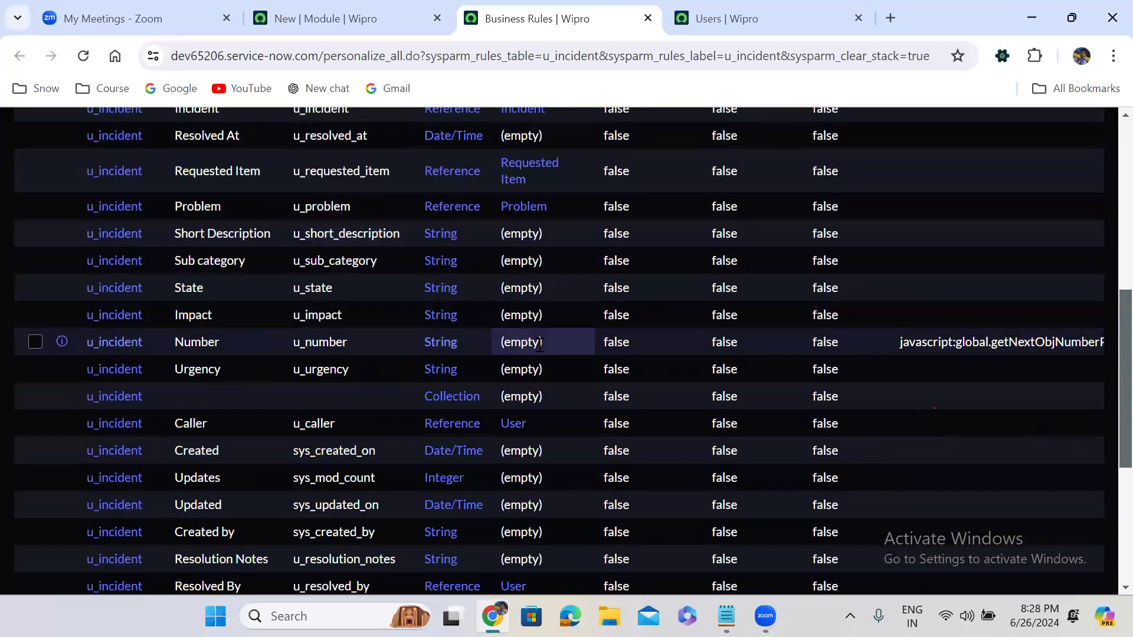
{"action": "double_click", "coordinate": [909, 342]}
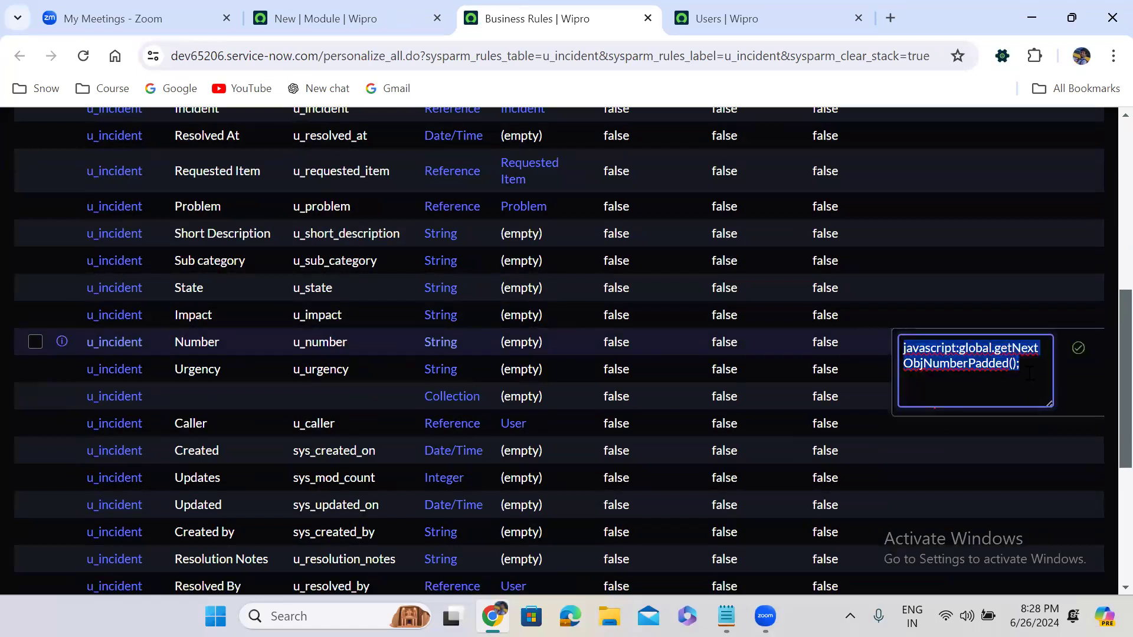
{"action": "left_click", "coordinate": [1078, 348]}
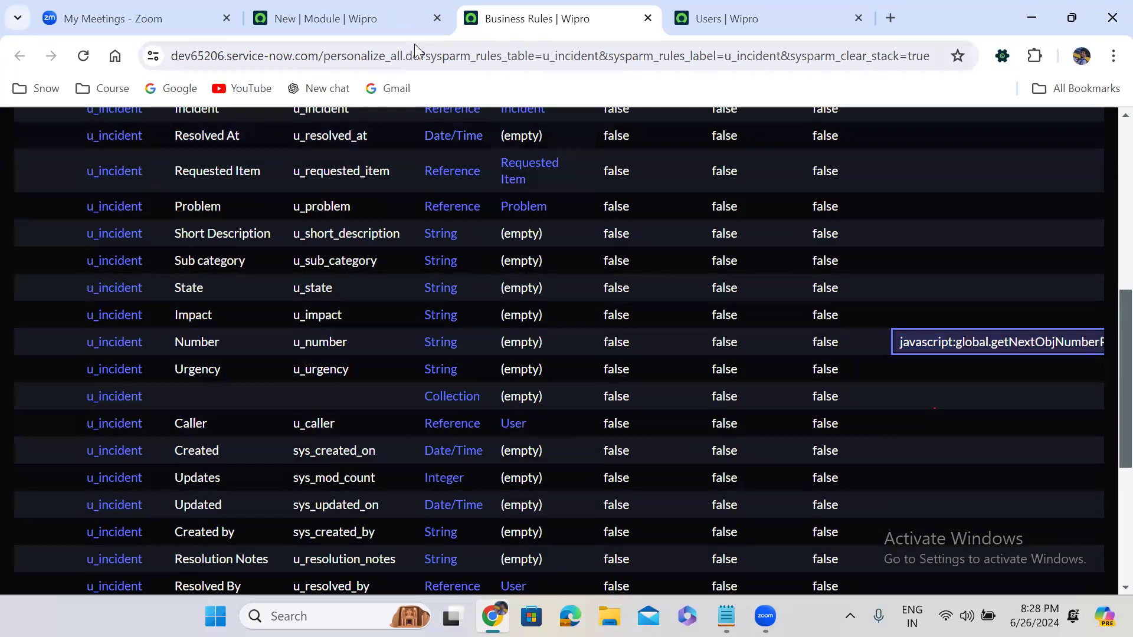
{"action": "left_click", "coordinate": [360, 19]}
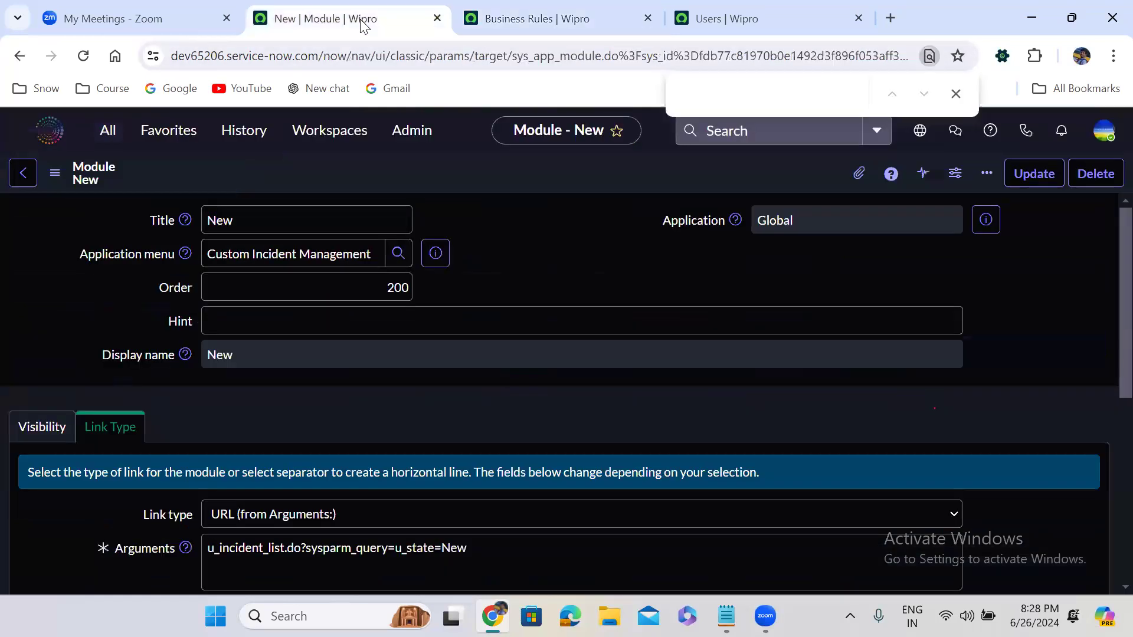
- Open the incident table's dictionary via incident.CONFIG and page to the next entries
{"action": "left_click", "coordinate": [97, 139]}
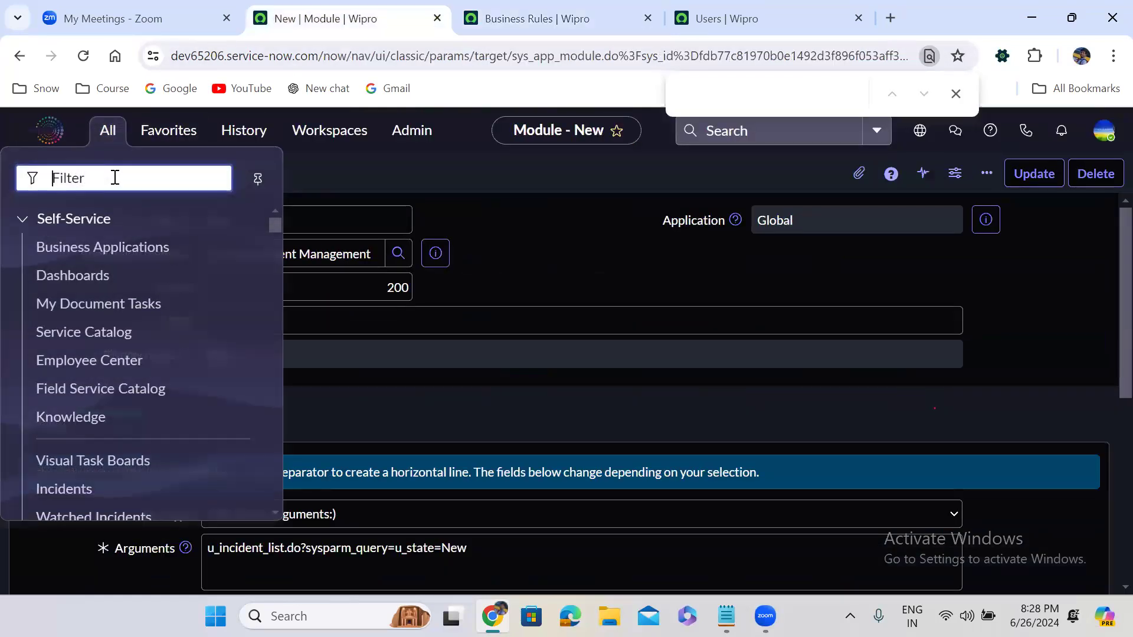
{"action": "type", "text": "in"}
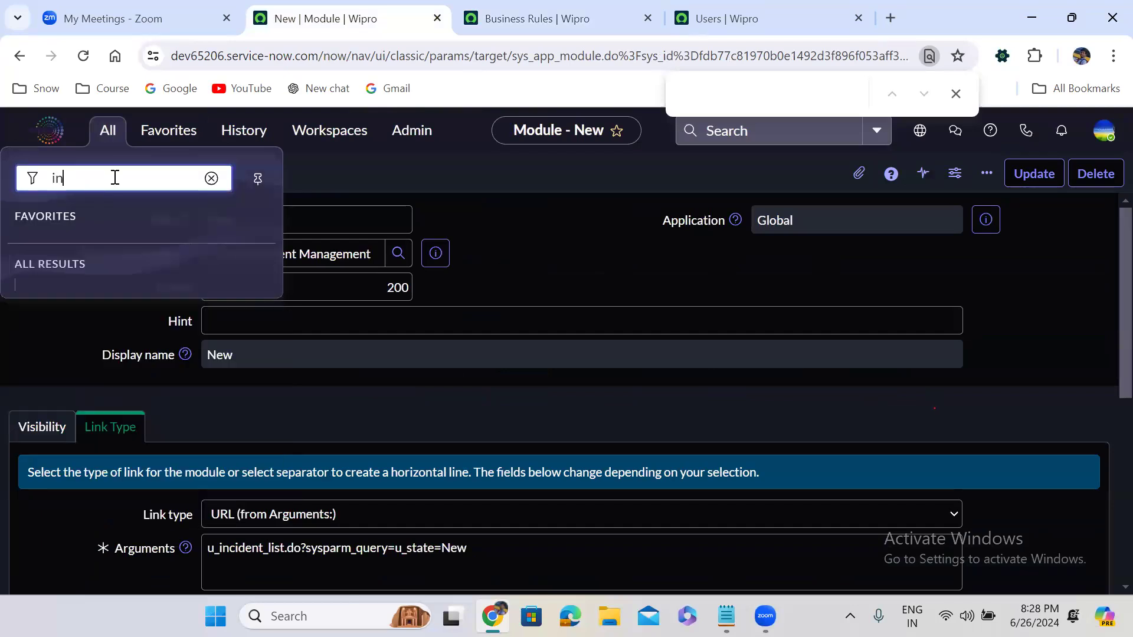
{"action": "type", "text": "cident.CONFIG"}
{"action": "key", "text": "Return"}
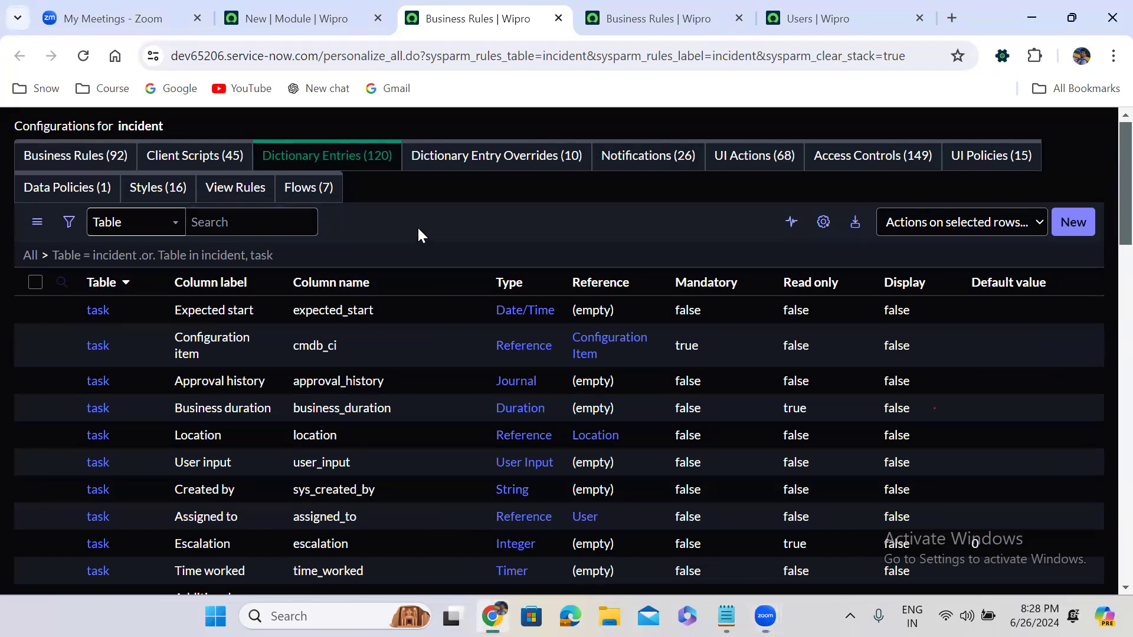
{"action": "scroll", "coordinate": [417, 230], "scroll_direction": "down", "scroll_amount": 2}
{"action": "scroll", "coordinate": [418, 230], "scroll_direction": "down", "scroll_amount": 13}
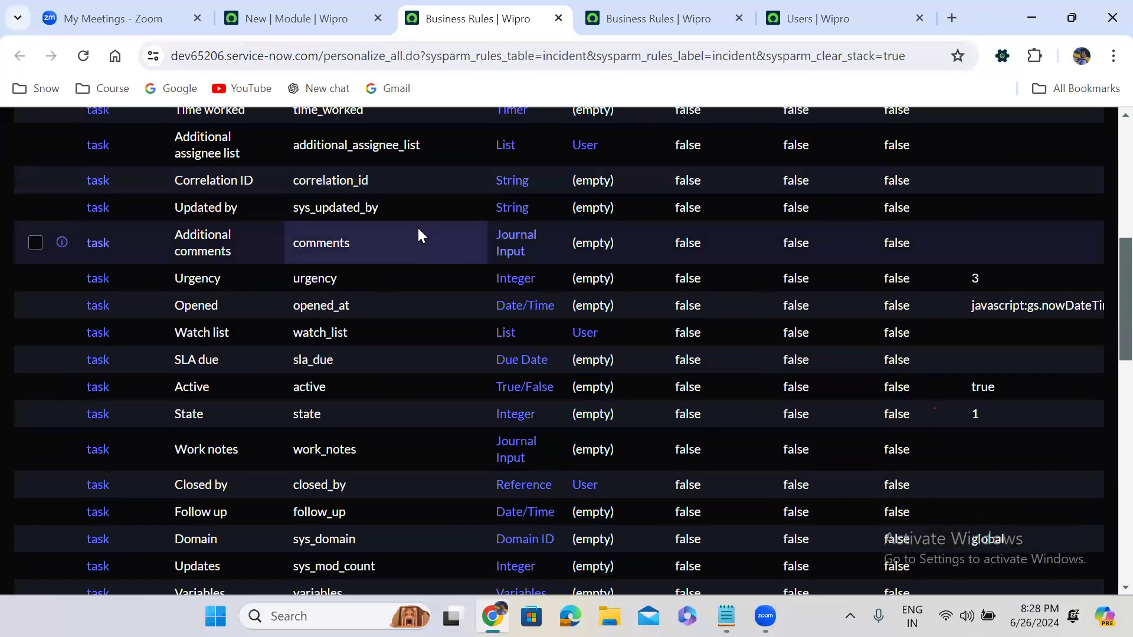
{"action": "scroll", "coordinate": [418, 230], "scroll_direction": "down", "scroll_amount": 7}
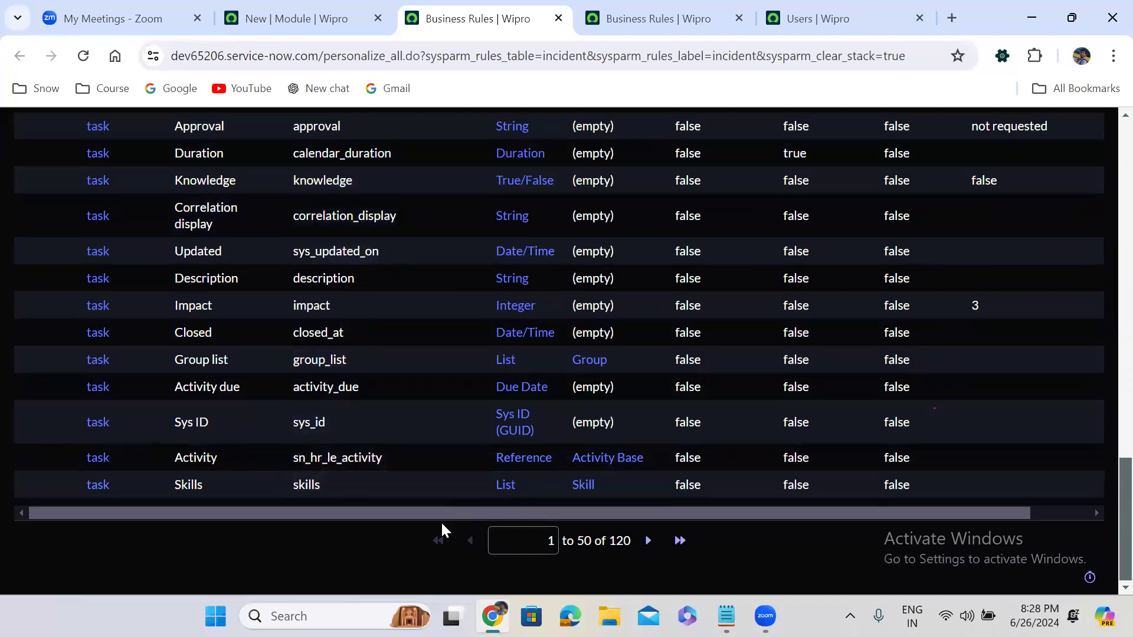
{"action": "left_click", "coordinate": [649, 541]}
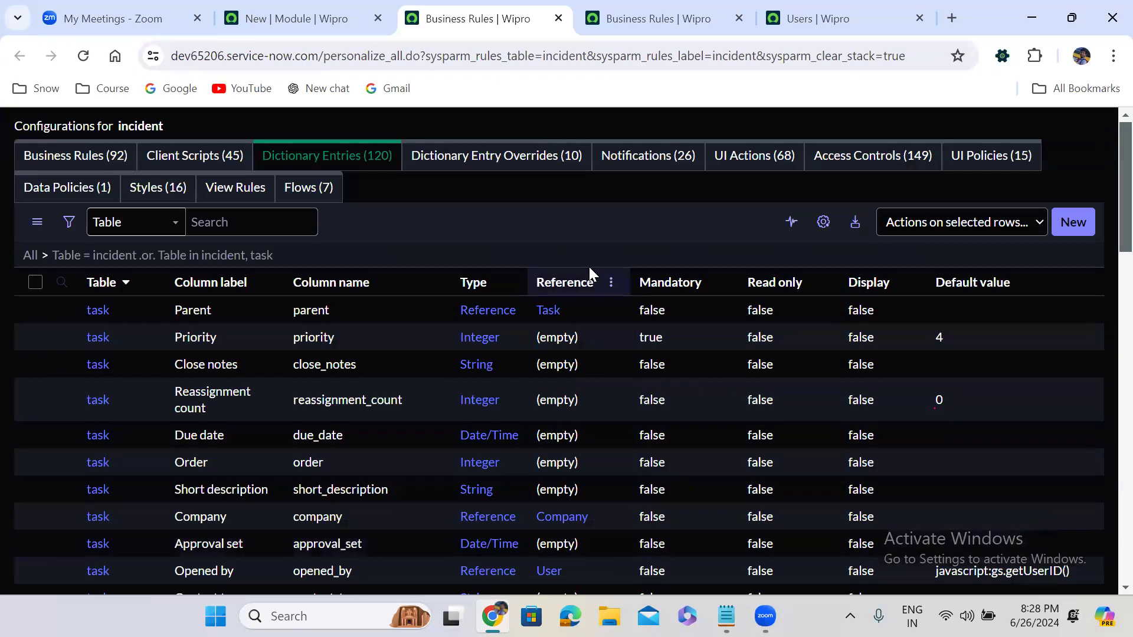
{"action": "scroll", "coordinate": [431, 234], "scroll_direction": "down", "scroll_amount": 4}
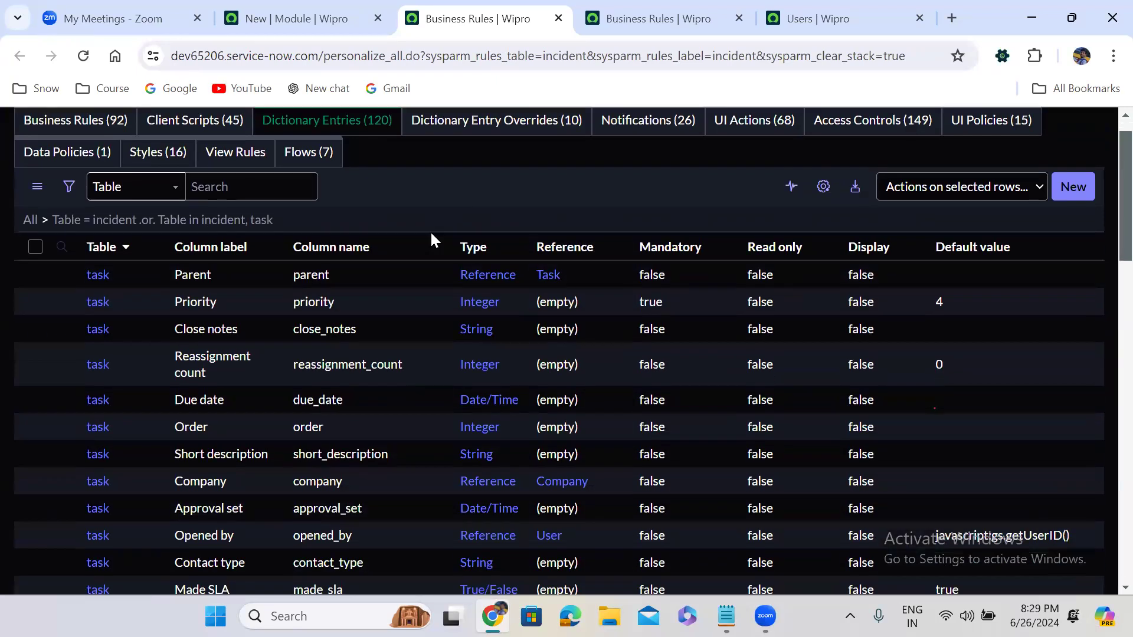
{"action": "scroll", "coordinate": [430, 231], "scroll_direction": "down", "scroll_amount": 6}
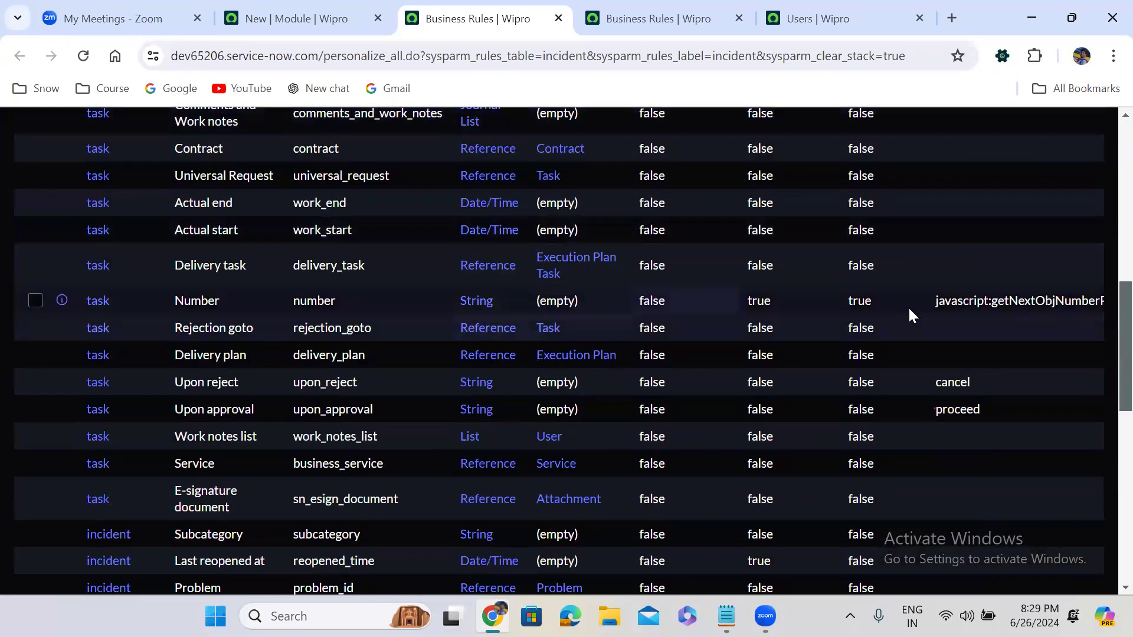
- Inspect the task Number default value, javascript:getNextObjNumberPadded();
{"action": "double_click", "coordinate": [959, 304]}
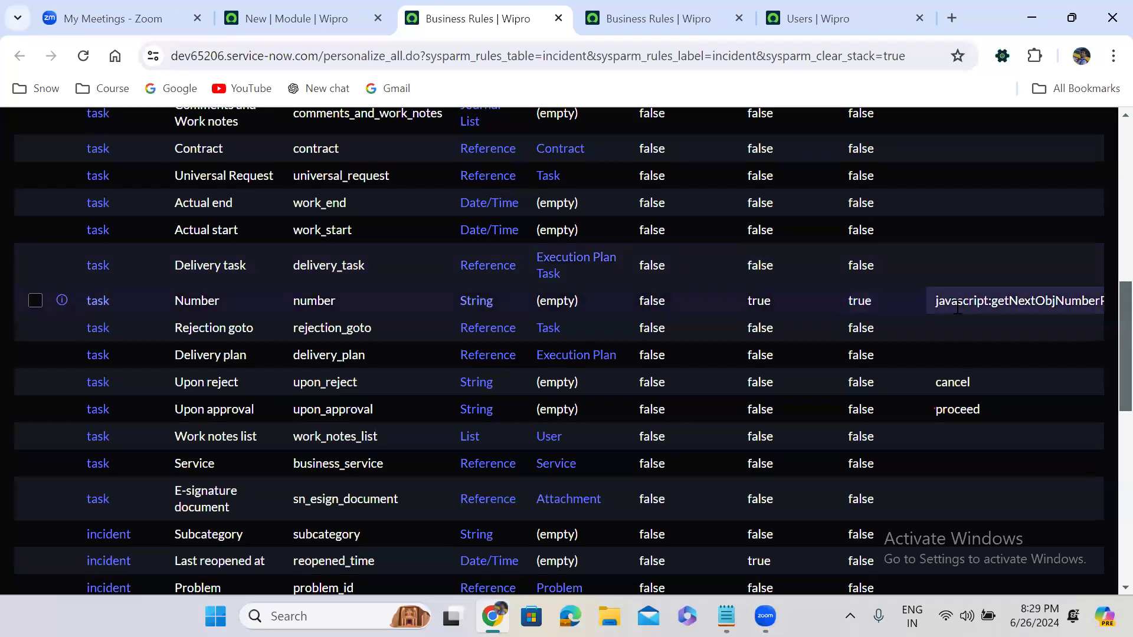
{"action": "double_click", "coordinate": [959, 304]}
{"action": "left_click", "coordinate": [958, 304]}
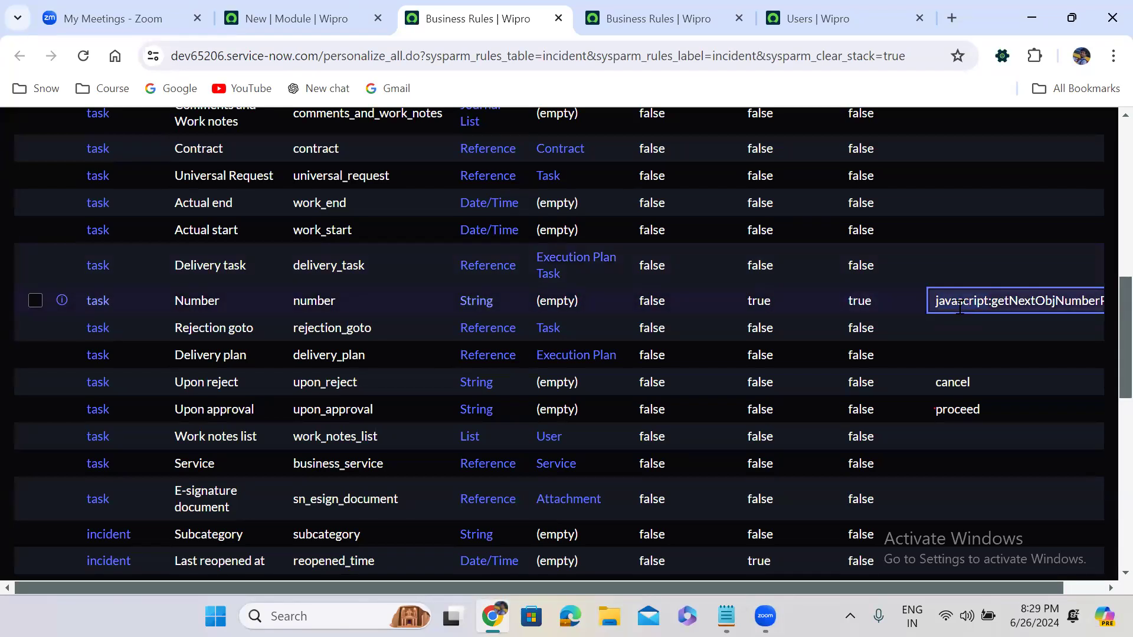
{"action": "double_click", "coordinate": [960, 307]}
{"action": "triple_click", "coordinate": [1034, 333]}
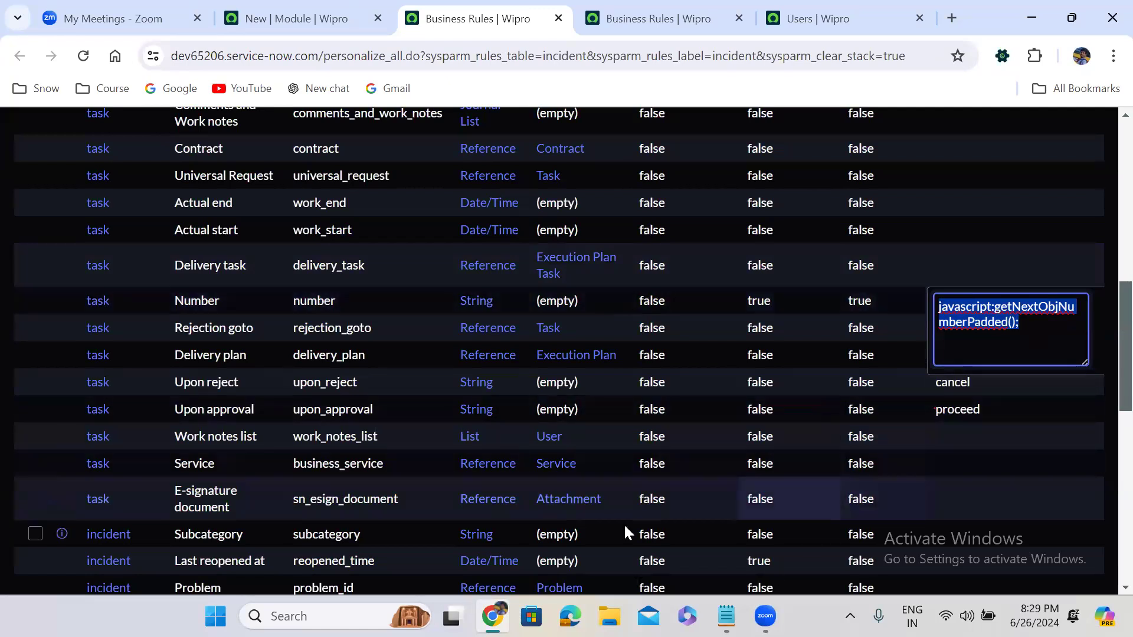
{"action": "left_click", "coordinate": [553, 148]}
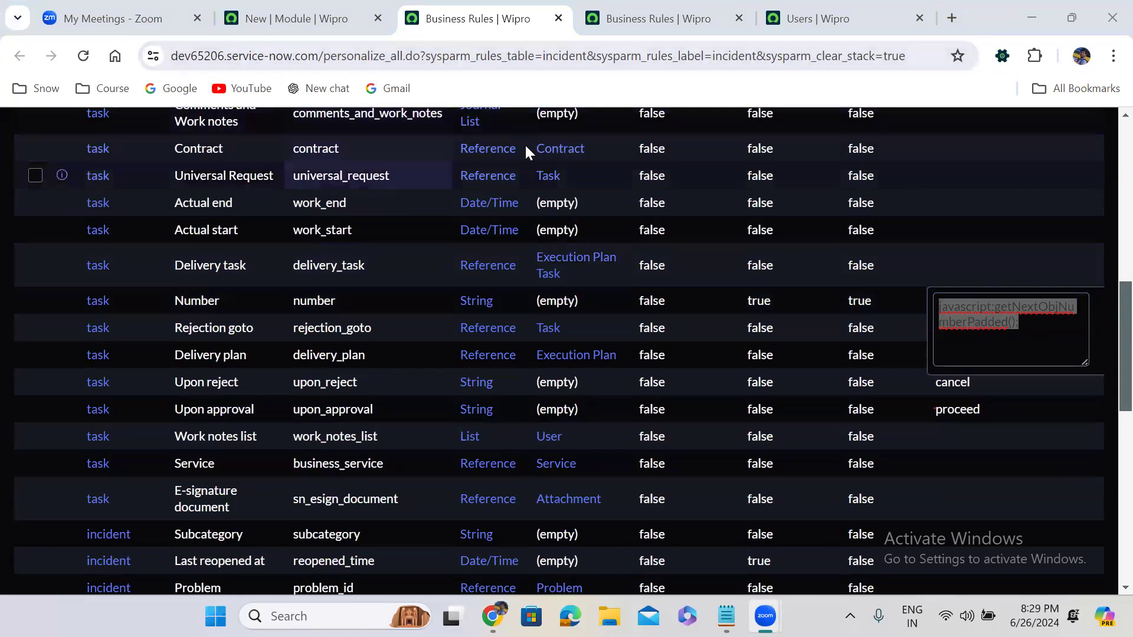
{"action": "left_click", "coordinate": [1100, 335]}
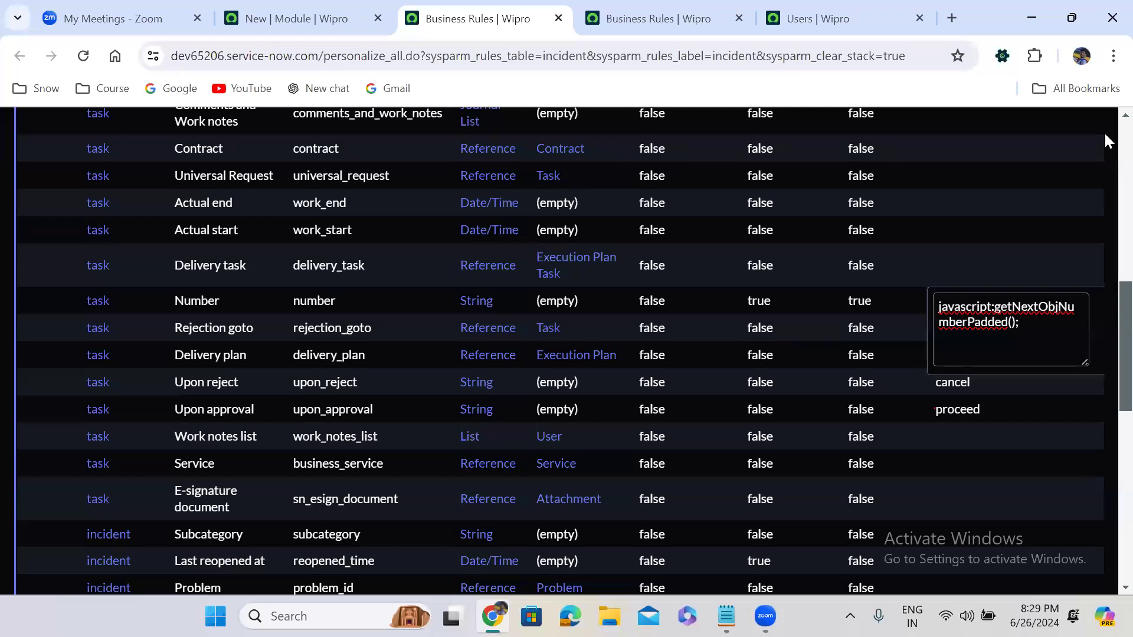
{"action": "scroll", "coordinate": [1106, 140], "scroll_direction": "up", "scroll_amount": 10}
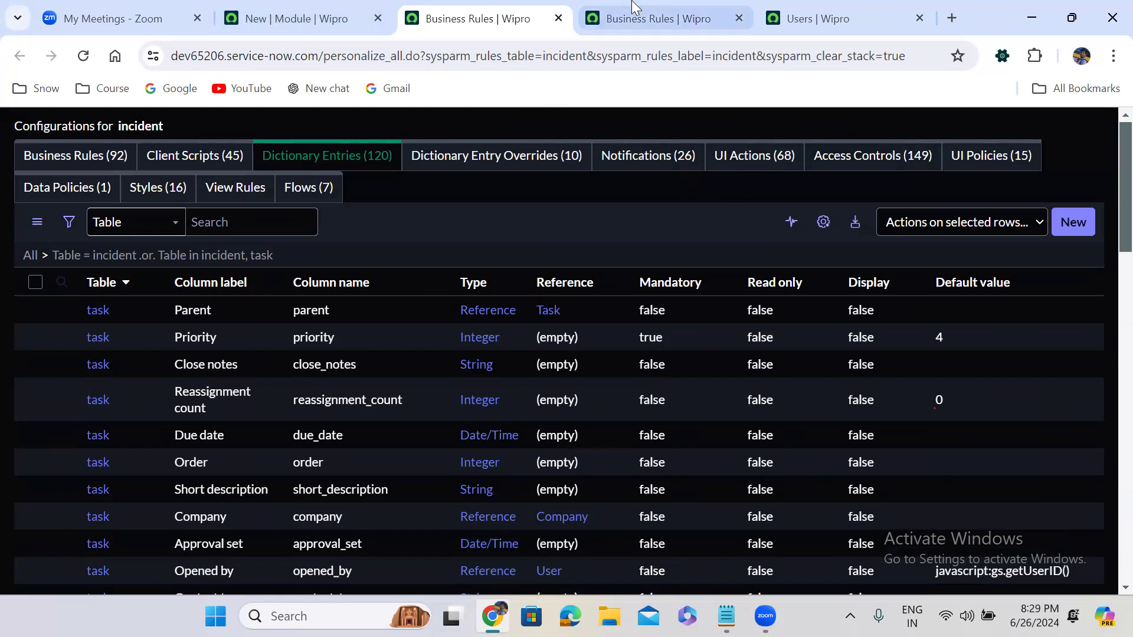
- Open a new u_incident form via u_incident.FORM, with Number auto-filled as CINC0001067
{"action": "left_click", "coordinate": [638, 18]}
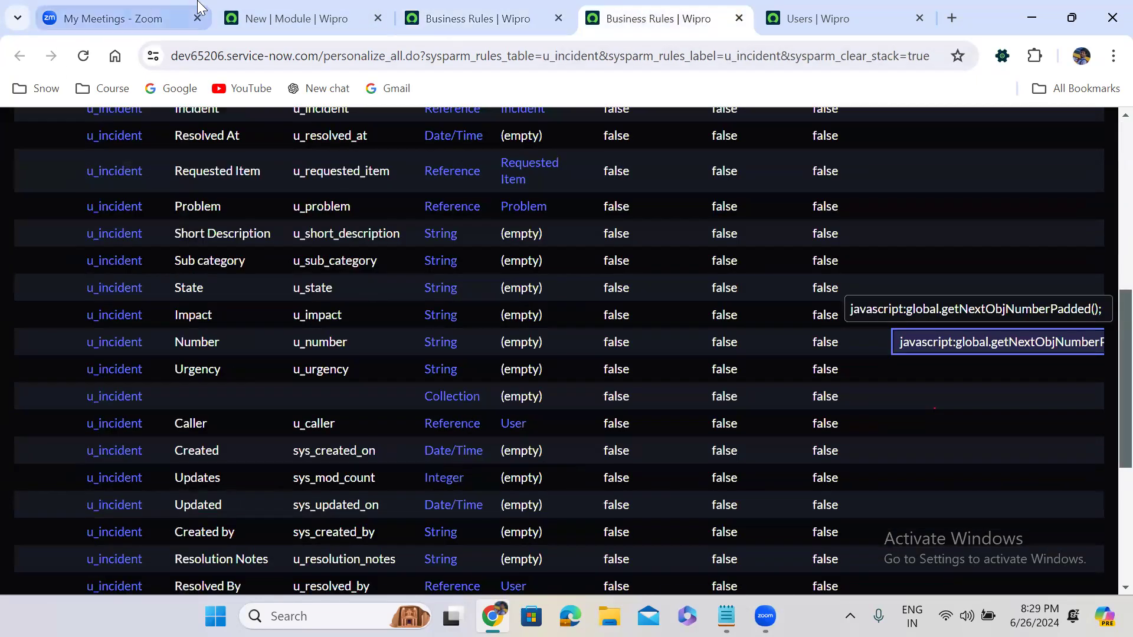
{"action": "left_click", "coordinate": [265, 8]}
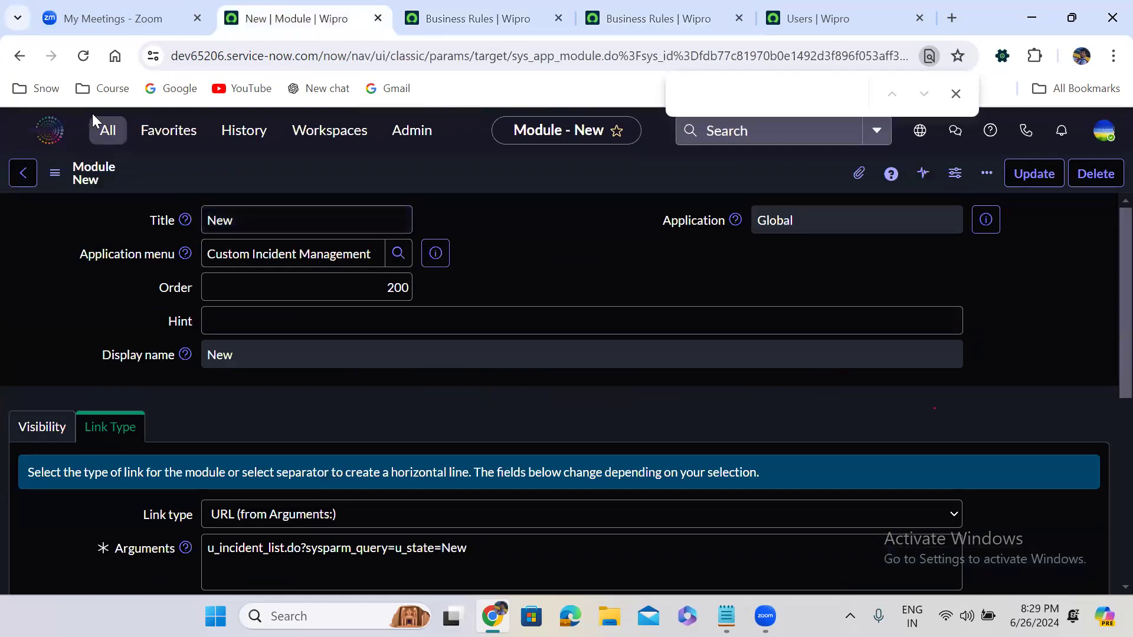
{"action": "left_click", "coordinate": [112, 131]}
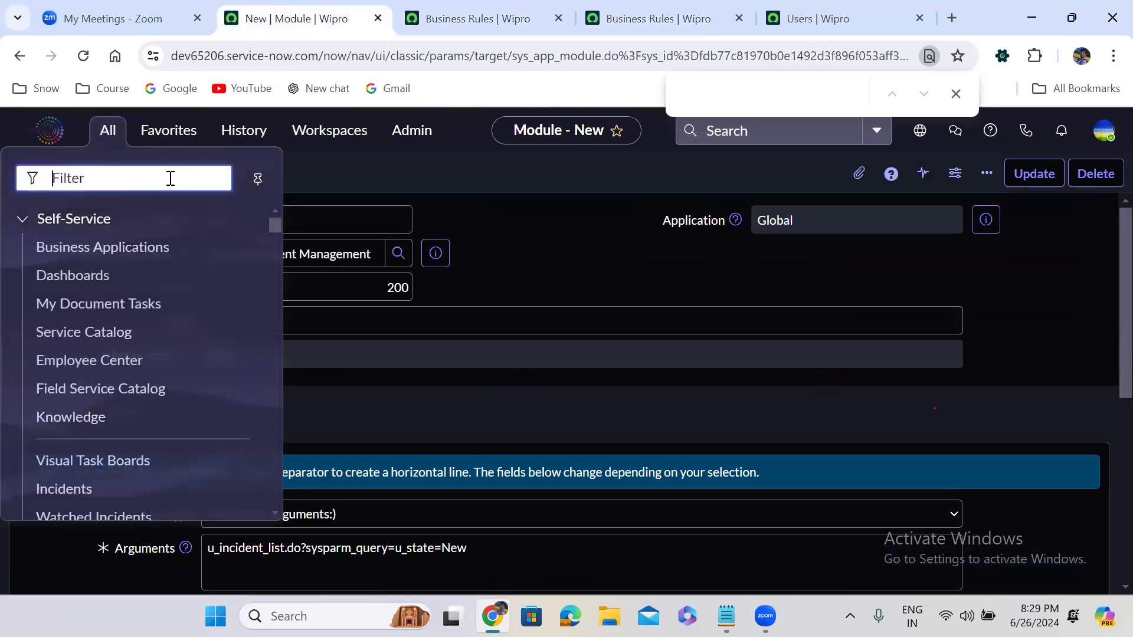
{"action": "type", "text": "u_"}
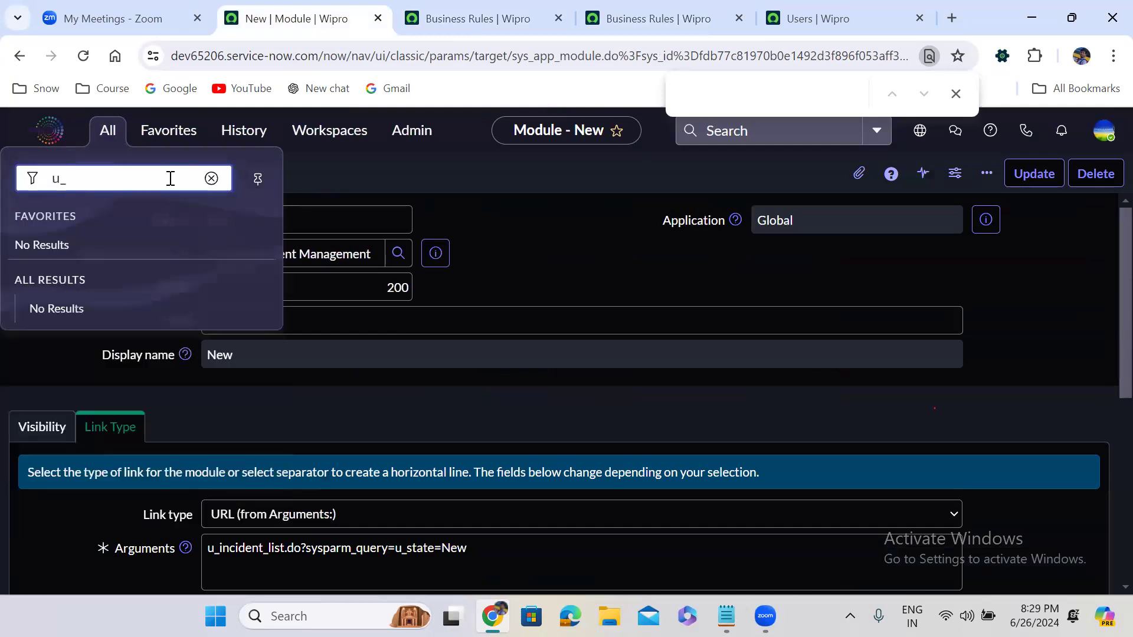
{"action": "type", "text": "incident.FOR"}
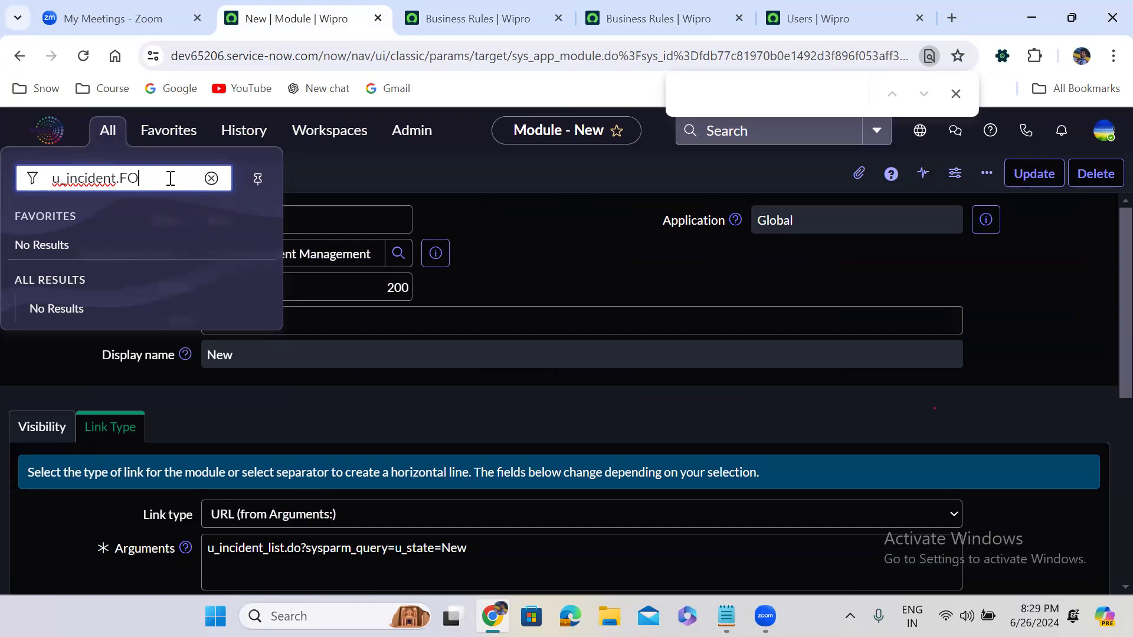
{"action": "type", "text": "M"}
{"action": "key", "text": "Return"}
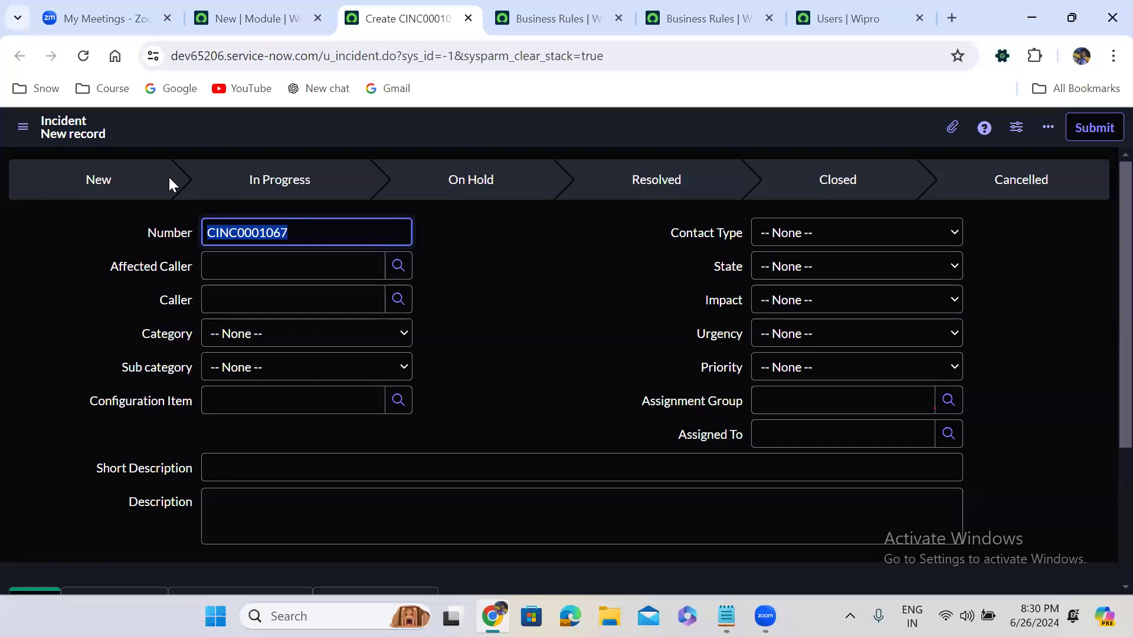
- Reload the blank u_incident form so Number auto-fills as CINC0001068 instead of CINC0001067
{"action": "left_click", "coordinate": [471, 256]}
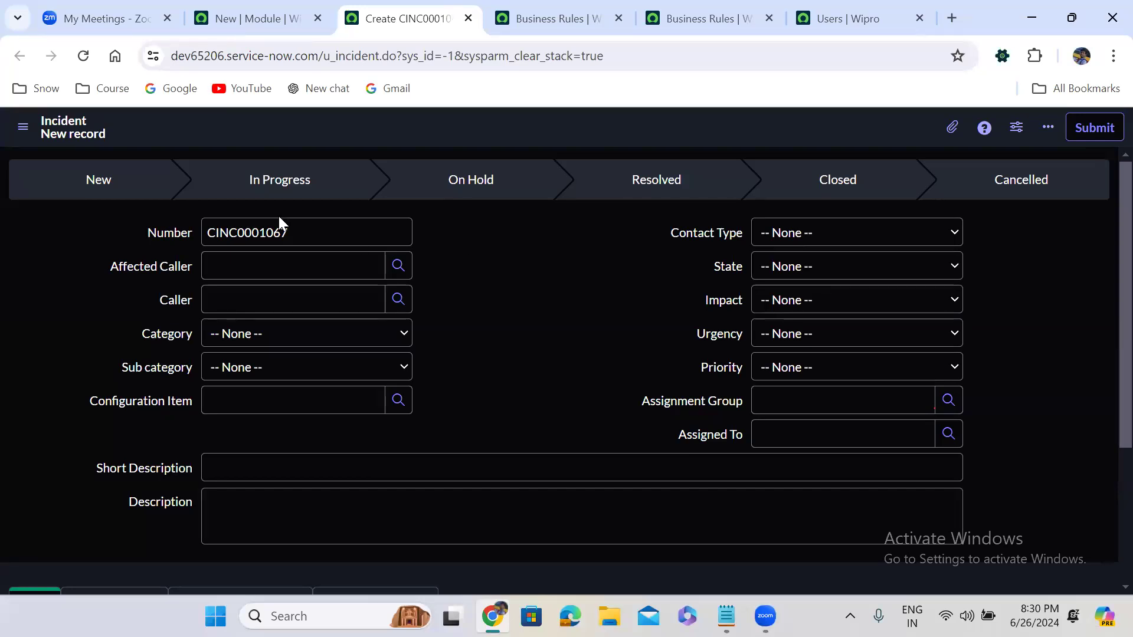
{"action": "left_click", "coordinate": [83, 59]}
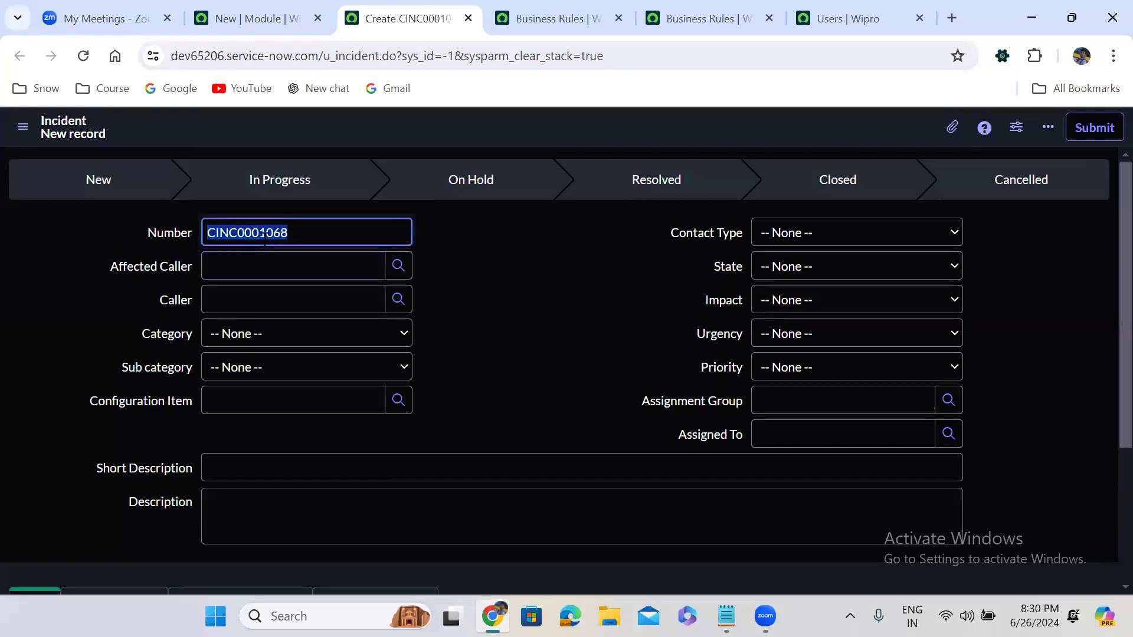
{"action": "left_click", "coordinate": [460, 252]}
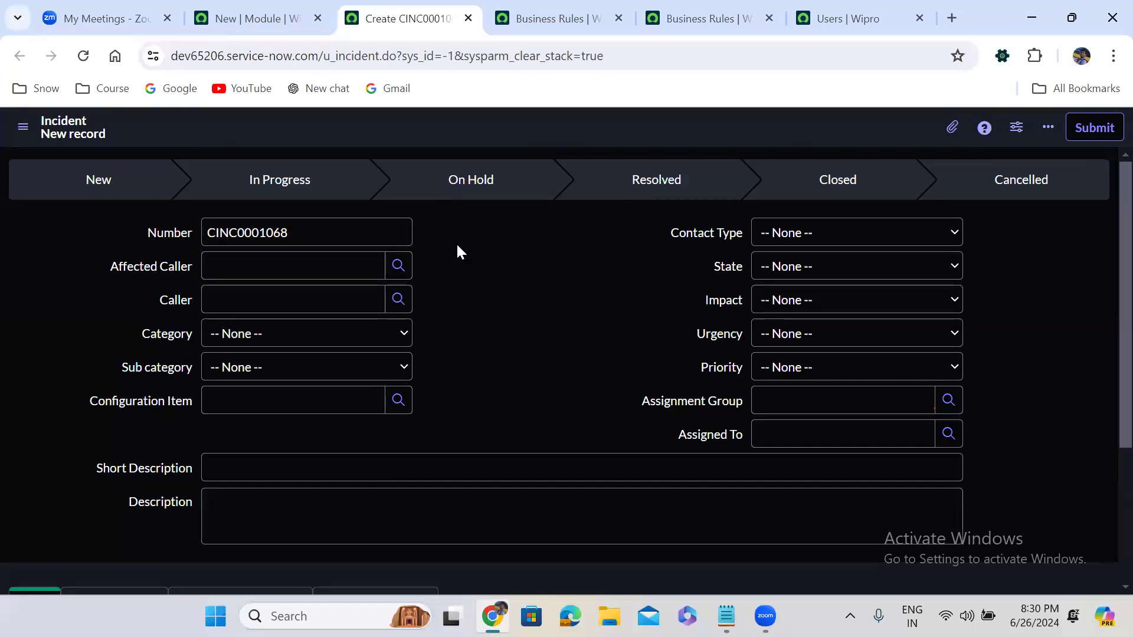